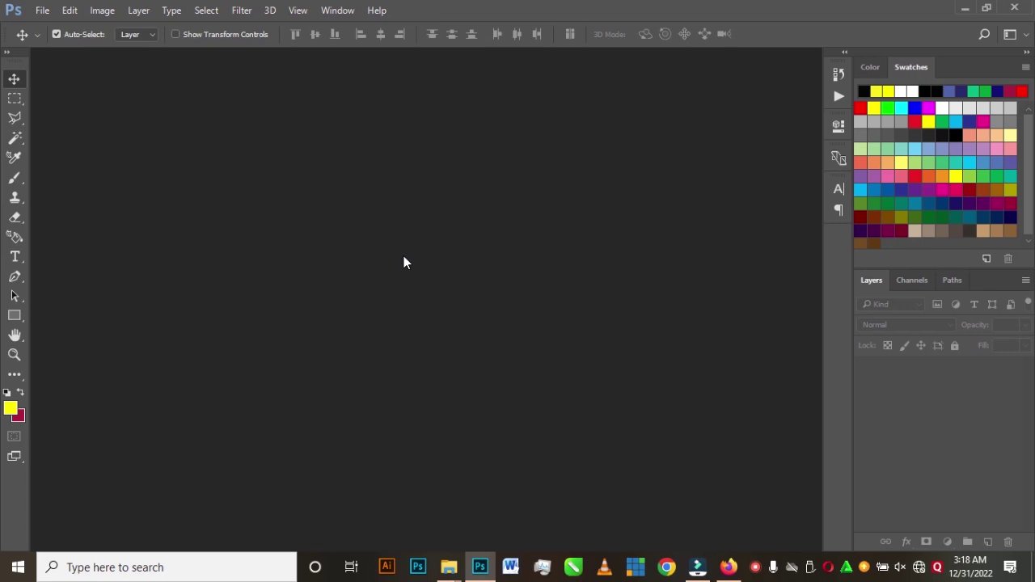
- Create a new 9.6 × 7.1 inch CMYK Color document, Untitled-1, at 300 ppi
key("ctrl")
key("ctrl")
key("ctrl+n")
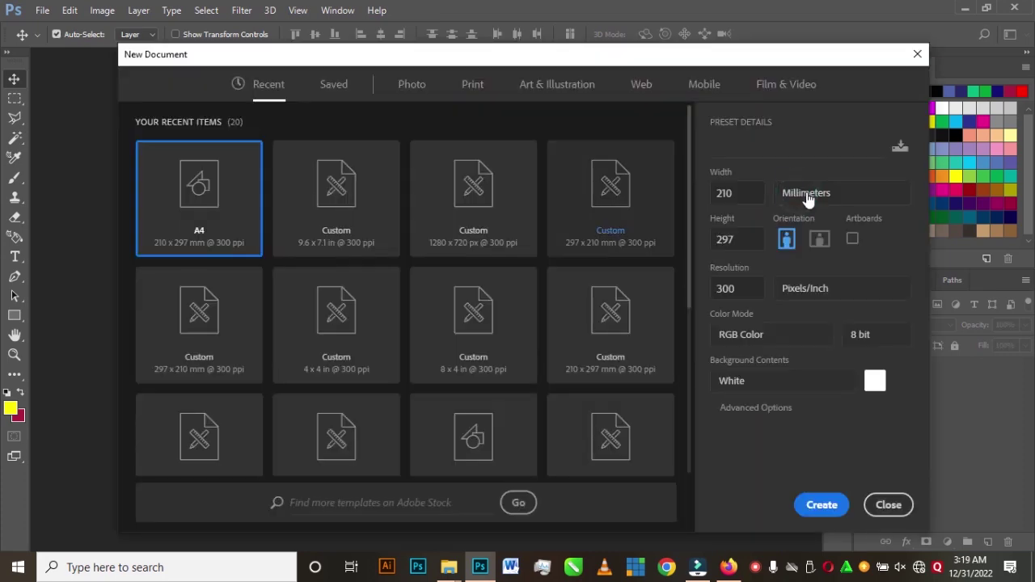
left_click(811, 198)
left_click(813, 246)
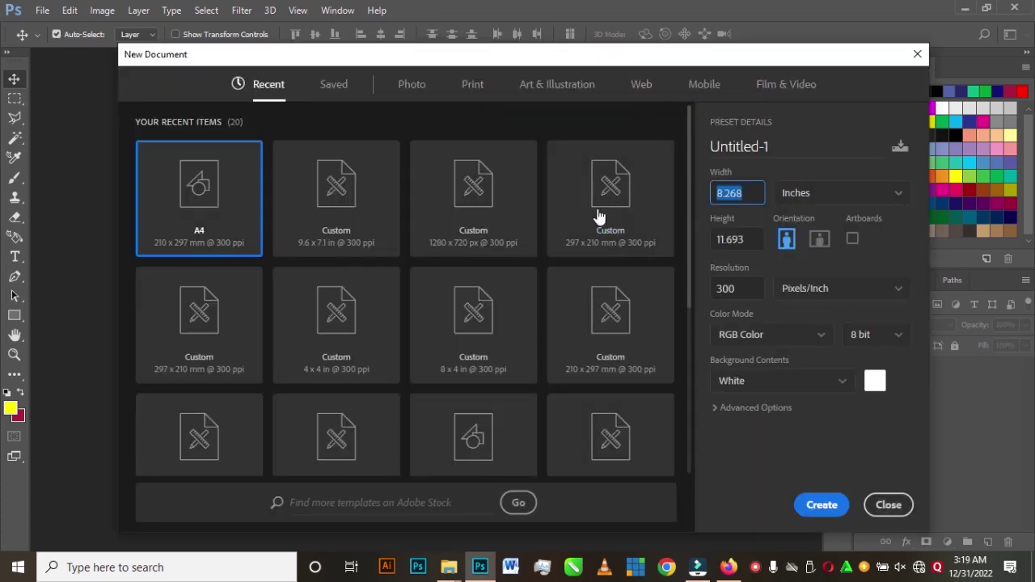
type("9.6")
key("Tab")
type("7")
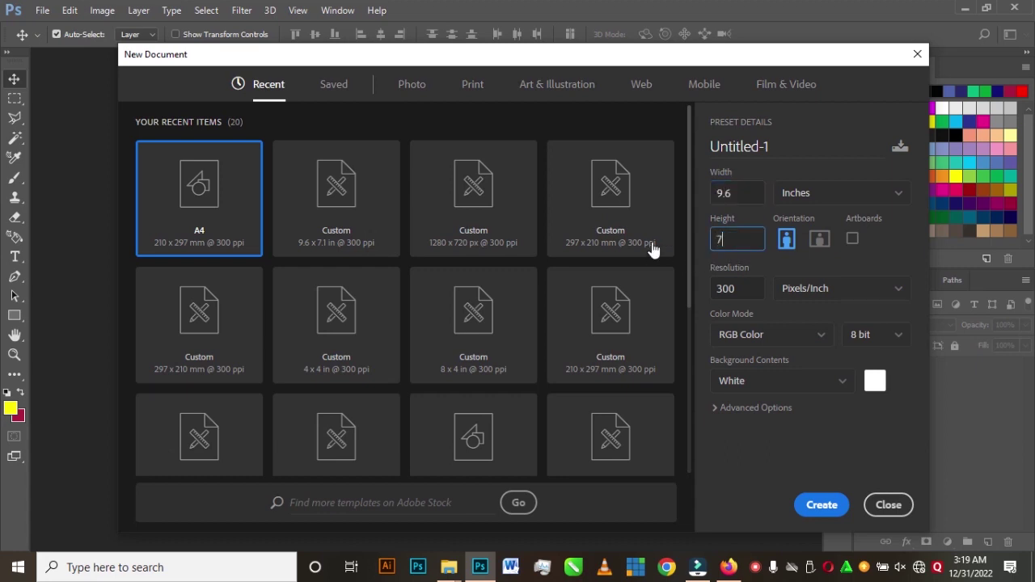
type(".1")
left_click(784, 338)
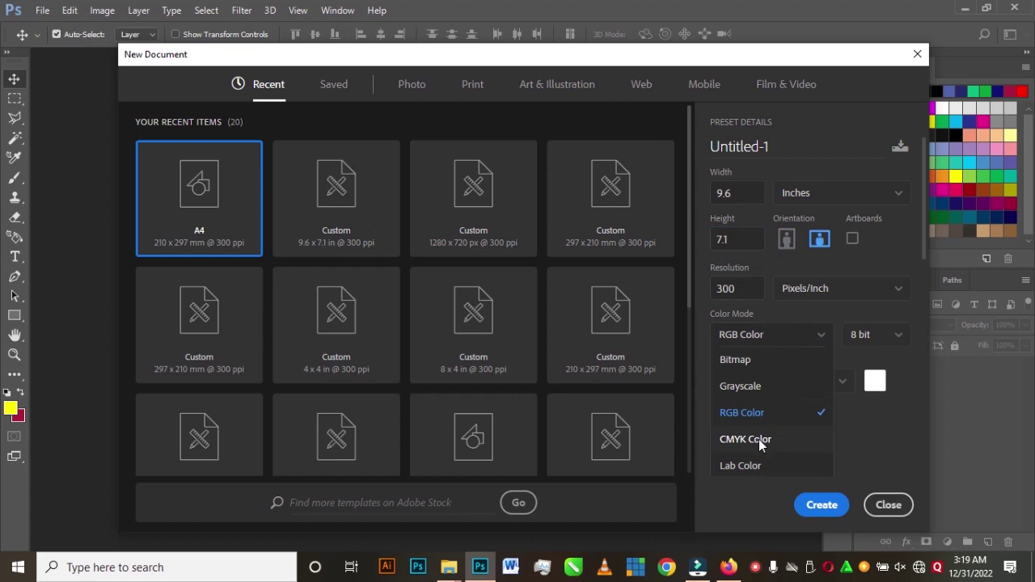
left_click(761, 438)
left_click(822, 505)
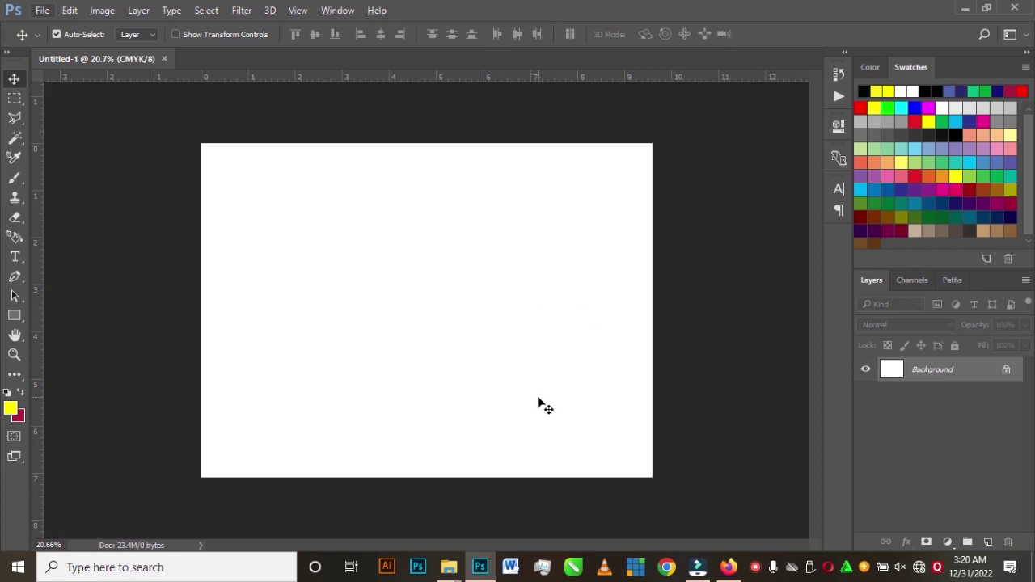
- Unlock the Background layer so it becomes Layer 0
scroll(558, 372, "down", 1)
scroll(476, 382, "up", 1)
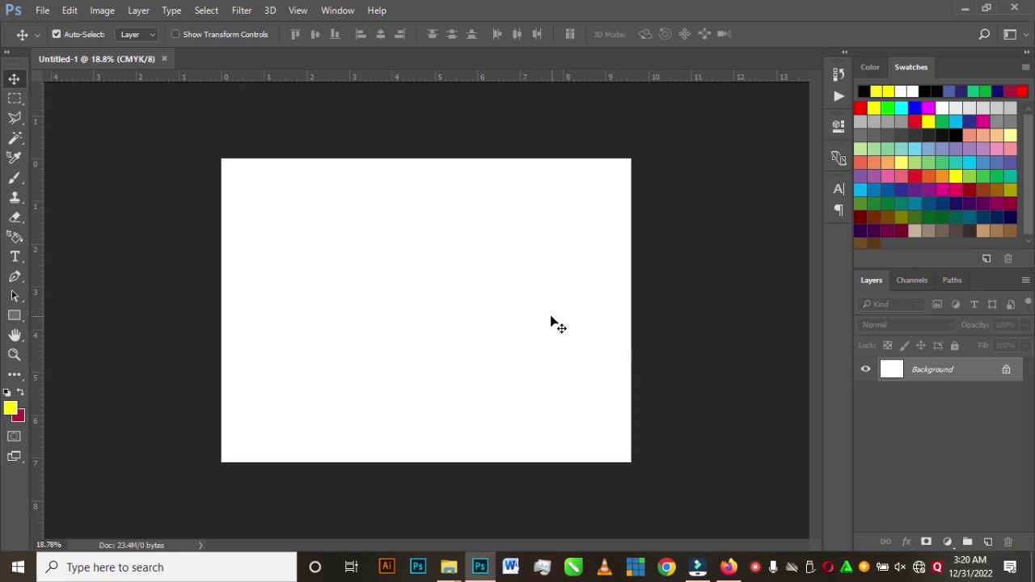
scroll(493, 333, "up", 1)
left_click(1005, 368)
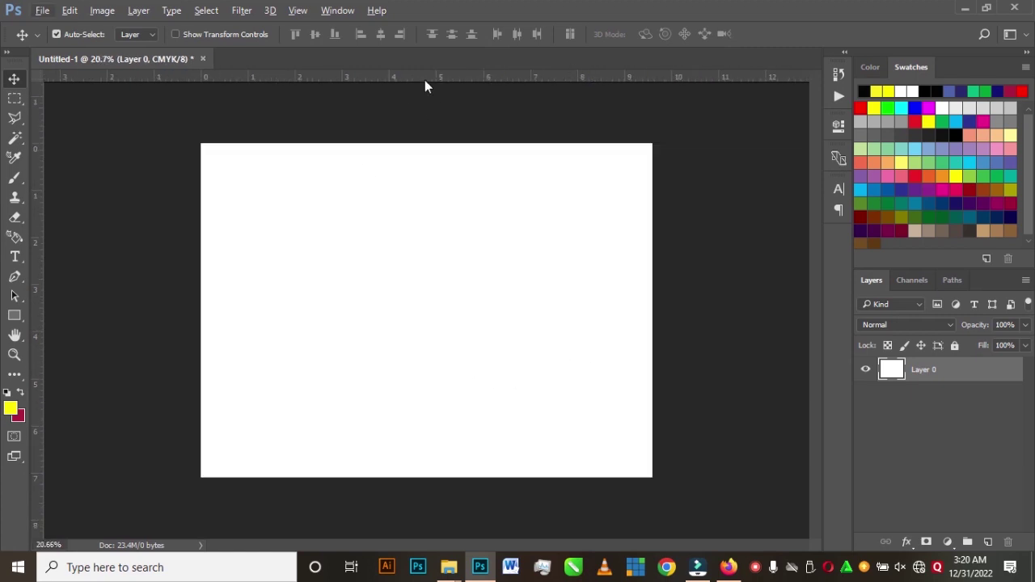
- Place guides along the top, left, bottom and right canvas edges and the vertical centre
left_click_drag(427, 81, 429, 144)
left_click_drag(42, 259, 202, 259)
left_click_drag(397, 84, 344, 477)
left_click_drag(35, 292, 653, 300)
left_click_drag(38, 271, 427, 279)
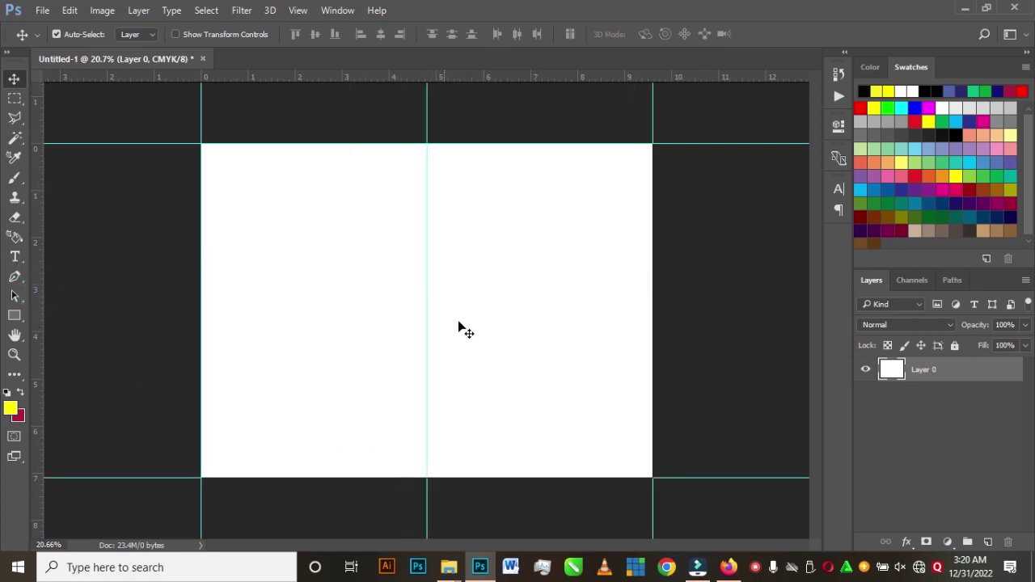
- Draw a 4 × 7.1 inch yellow rectangle and snap it onto the centre guide
left_click(12, 317)
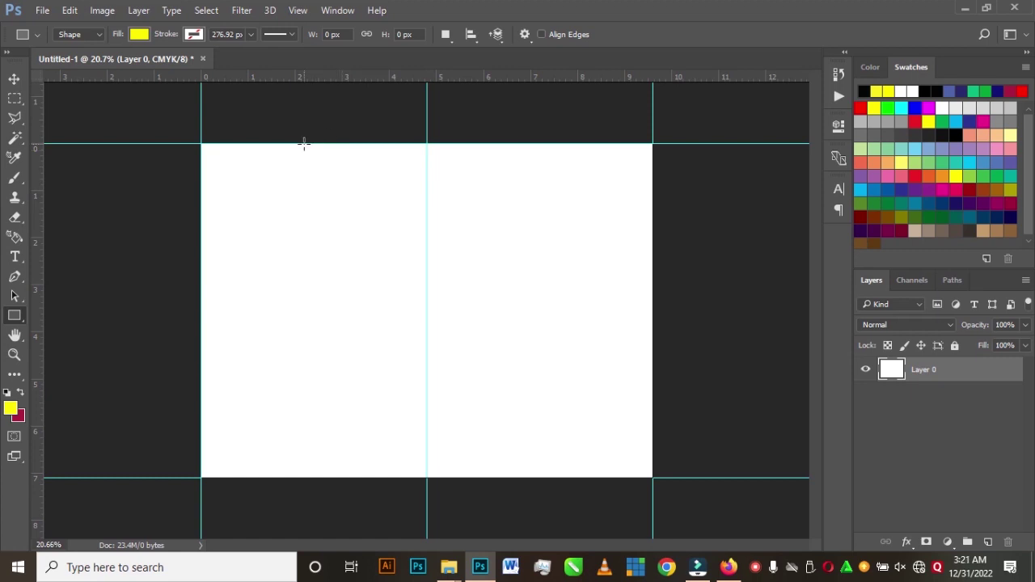
left_click_drag(300, 144, 487, 476)
key("v")
left_click_drag(375, 318, 396, 324)
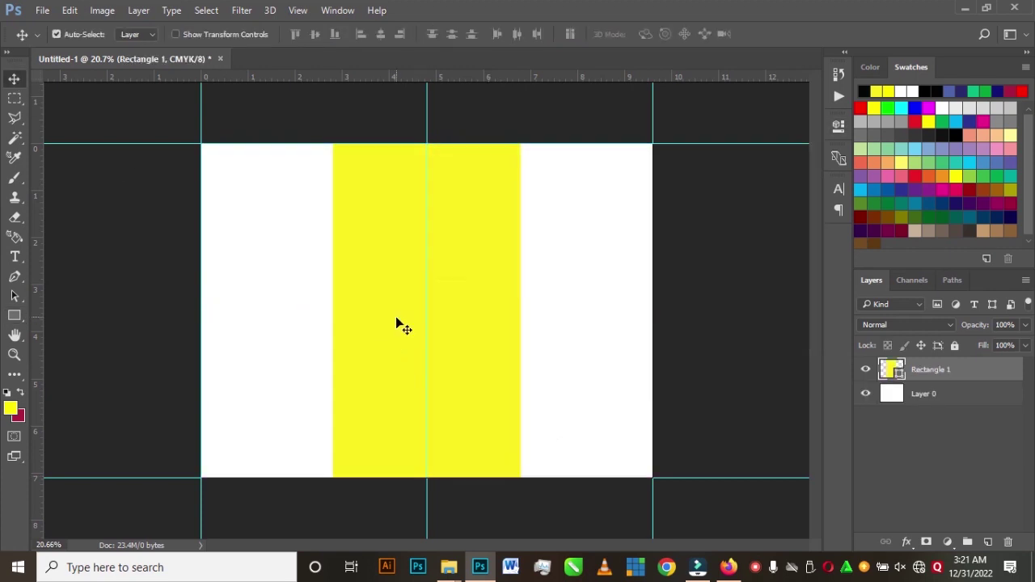
left_click(472, 290)
- Duplicate the yellow rectangle and recolour the copy grey
key("ctrl+j")
key("ctrl+z")
key("ctrl+j")
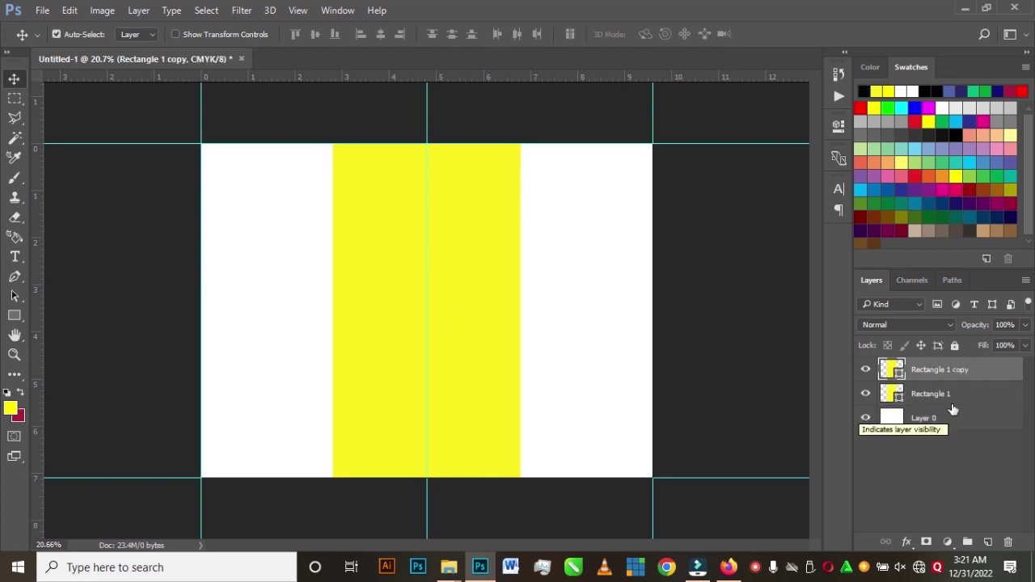
double_click(889, 370)
left_click_drag(651, 284, 646, 267)
left_click(983, 157)
- Narrow the grey copy to a 2-inch panel left of the strip, then Alt-copy it right
key("ctrl+t")
left_click_drag(520, 311, 427, 311)
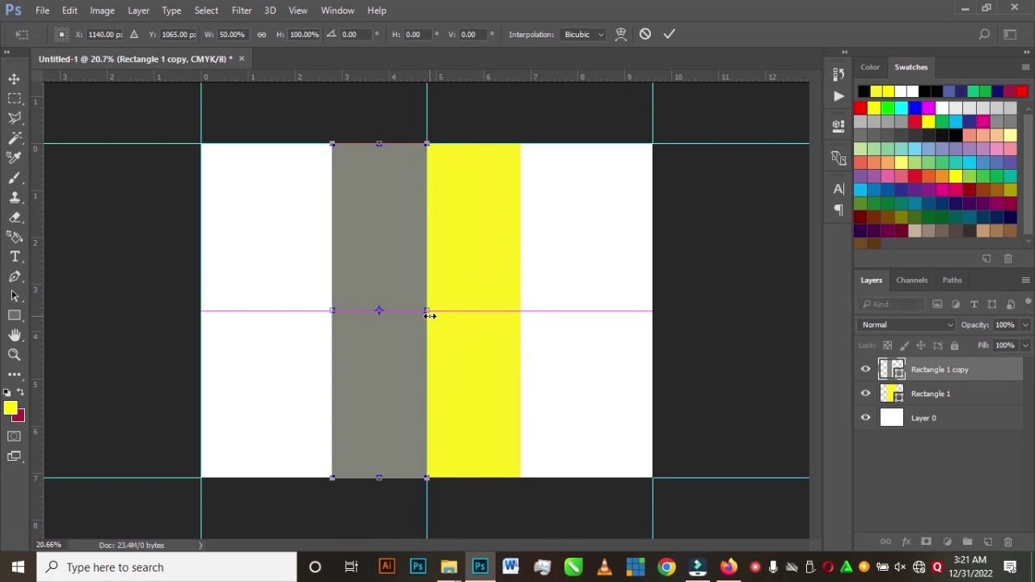
left_click_drag(400, 260, 301, 262)
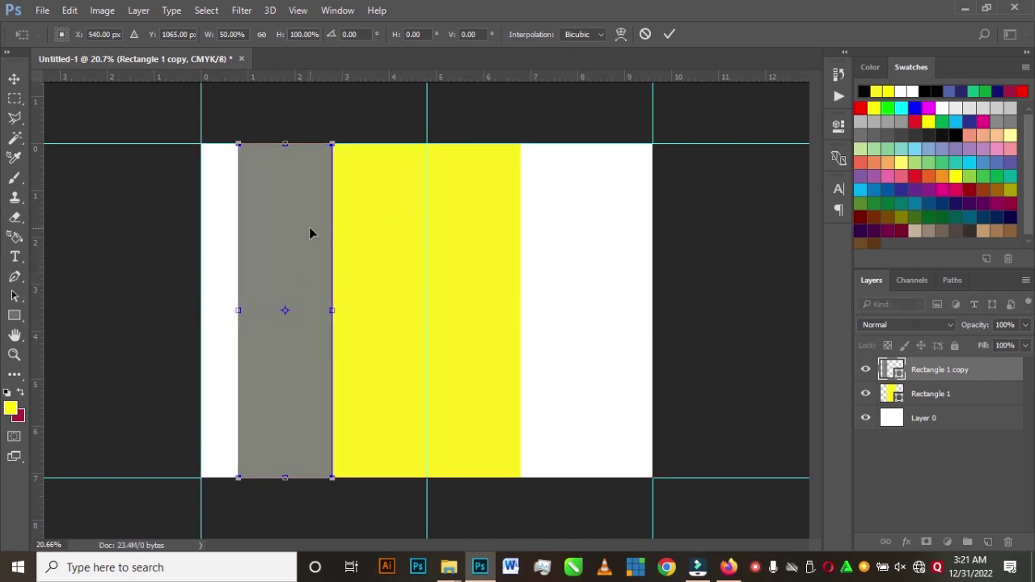
left_click(669, 34)
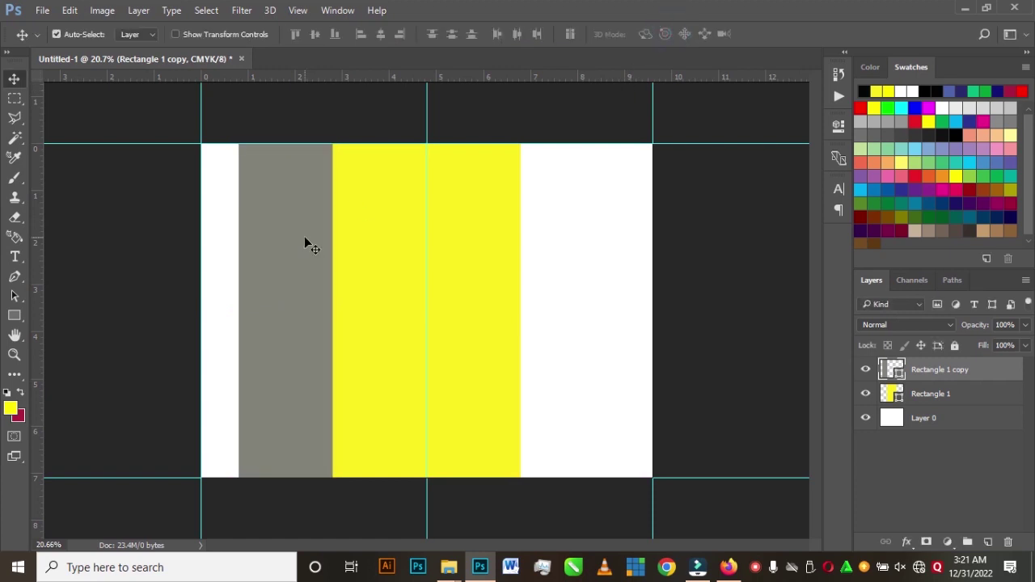
left_click(283, 266)
left_click_drag(277, 271, 537, 279)
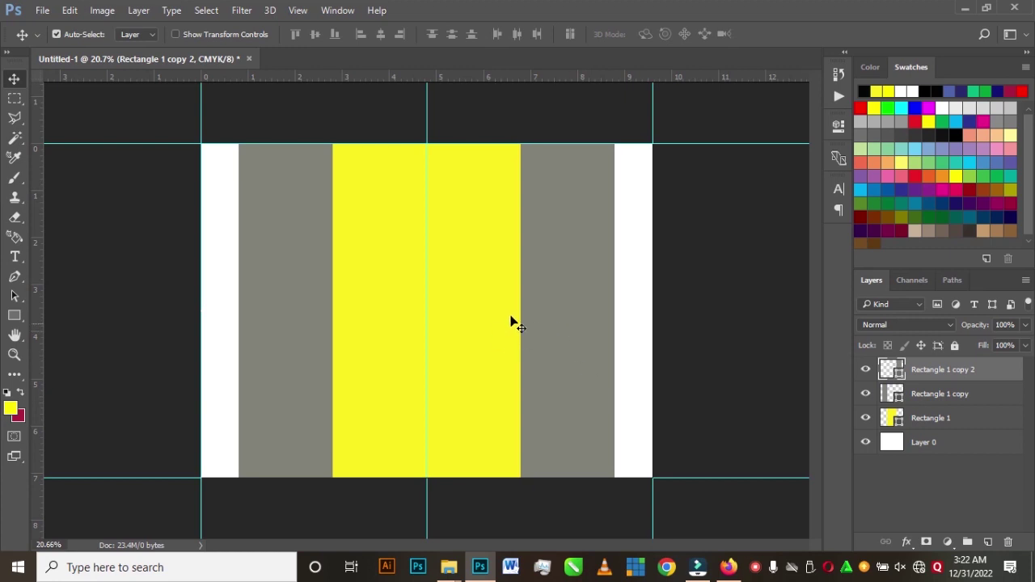
- Add guides below the top margin, at and inside the grey panels, and just inside the yellow strip
left_click_drag(37, 253, 239, 283)
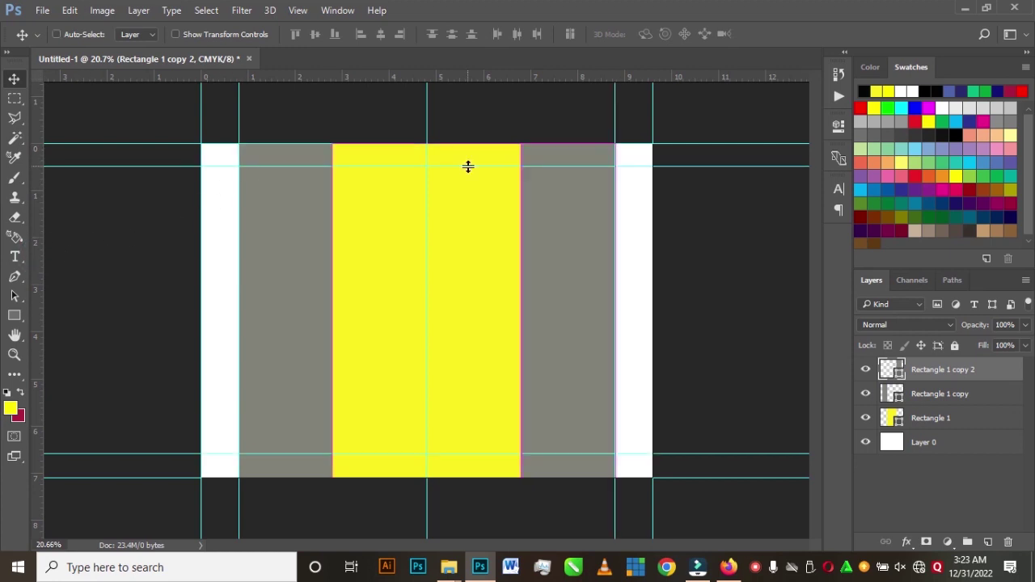
mouse_move(467, 167)
left_mouse_down()
mouse_move(480, 171)
mouse_move(469, 171)
left_mouse_up()
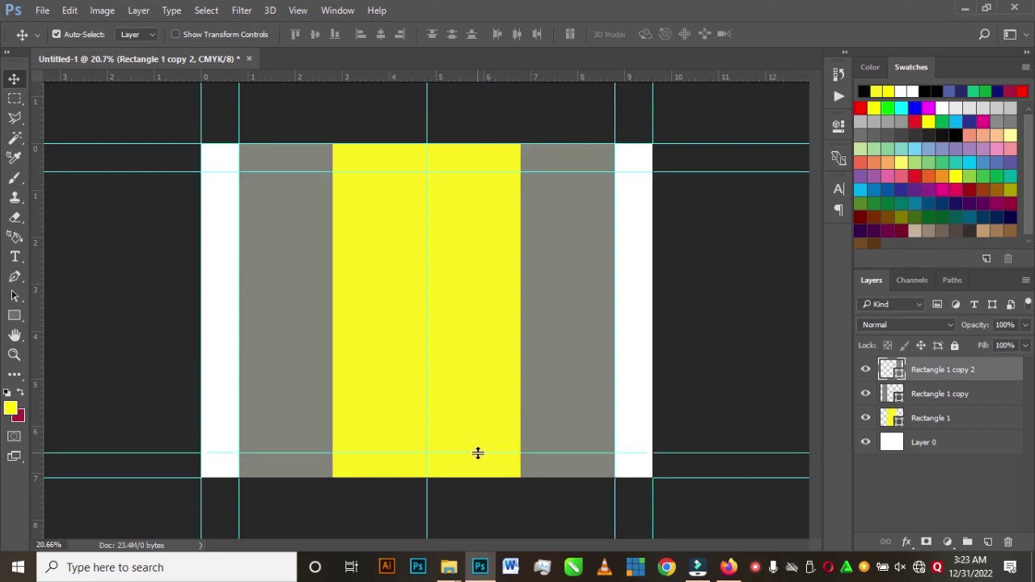
left_click_drag(37, 301, 323, 326)
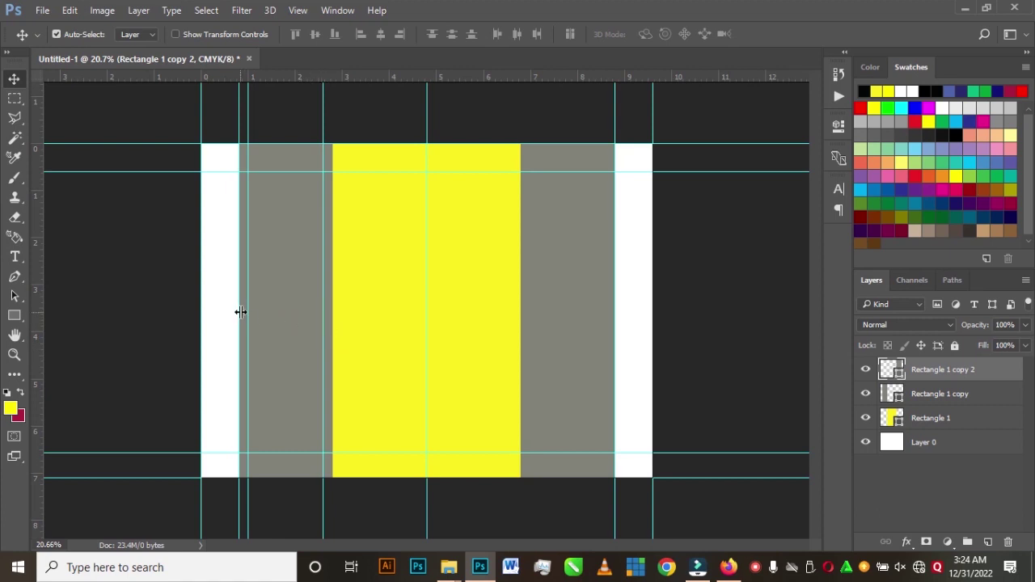
left_click_drag(36, 275, 605, 342)
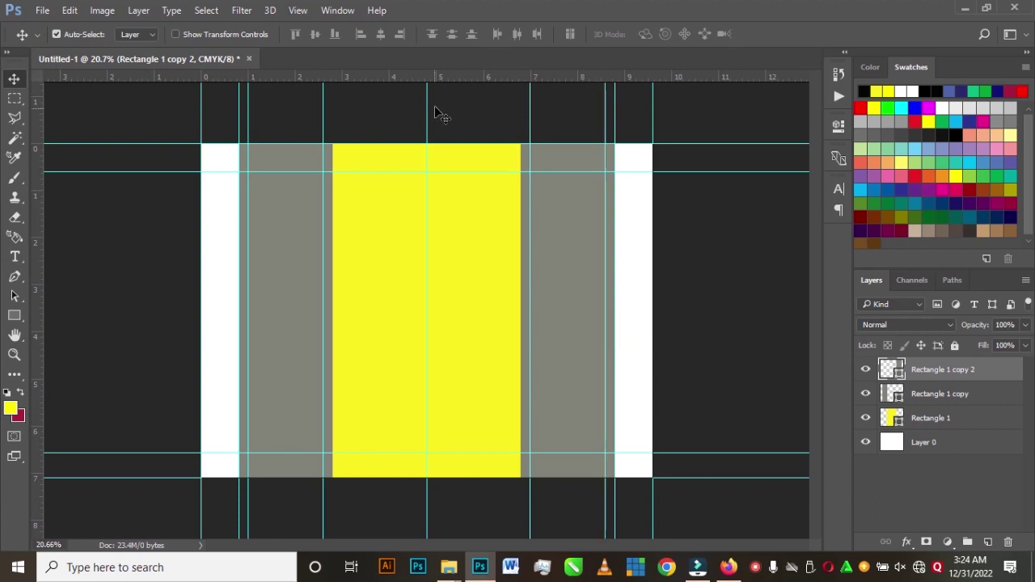
left_click_drag(35, 278, 342, 353)
left_click_drag(344, 316, 343, 316)
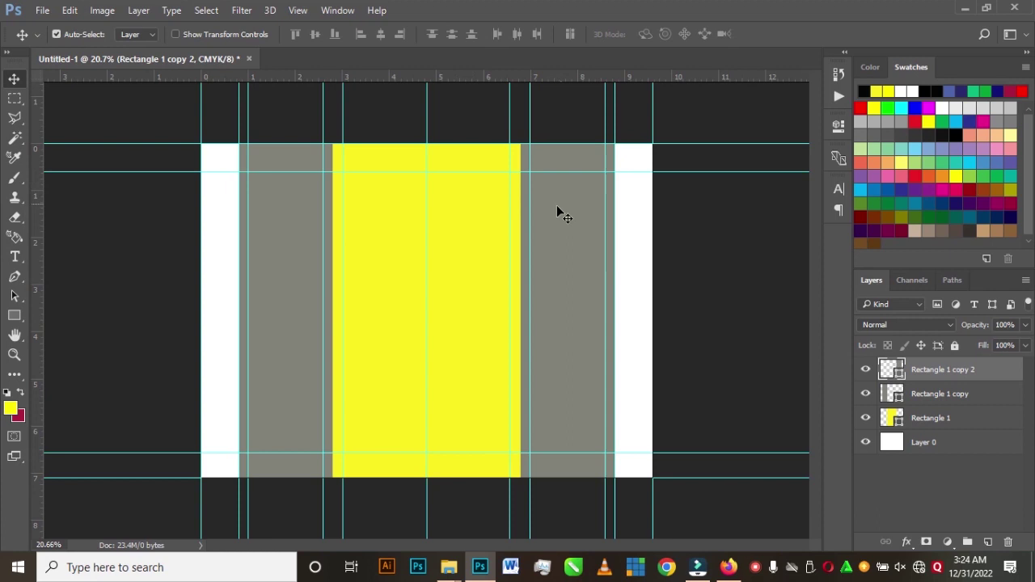
left_click(480, 353)
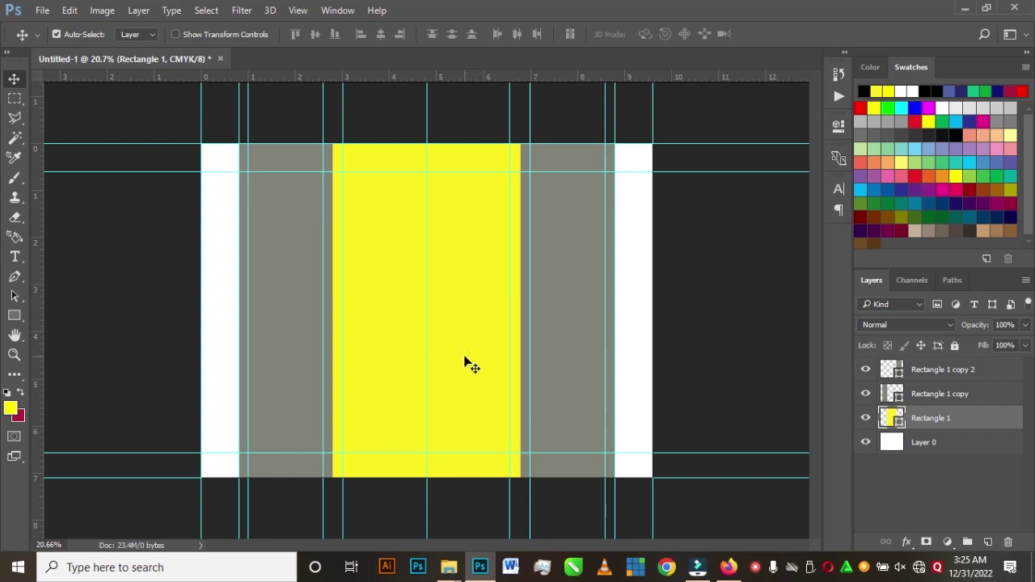
- Deepen the centre rectangle's fill to a fully saturated, slightly orange yellow
left_click(466, 362)
left_click(485, 389)
left_click(485, 389)
left_click(710, 311)
left_click(473, 309)
key("i")
double_click(895, 419)
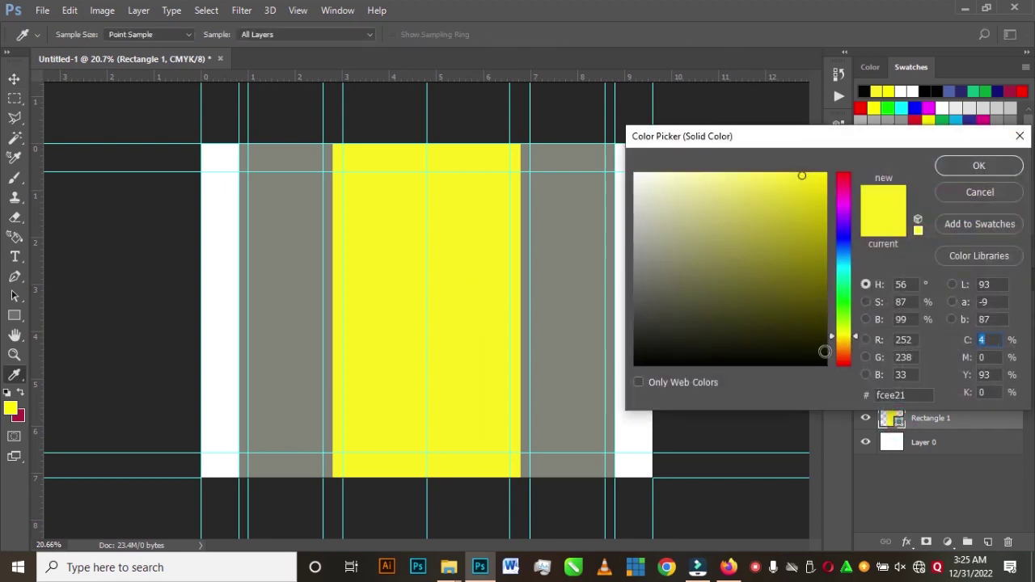
left_click(832, 338)
left_click_drag(833, 338, 834, 342)
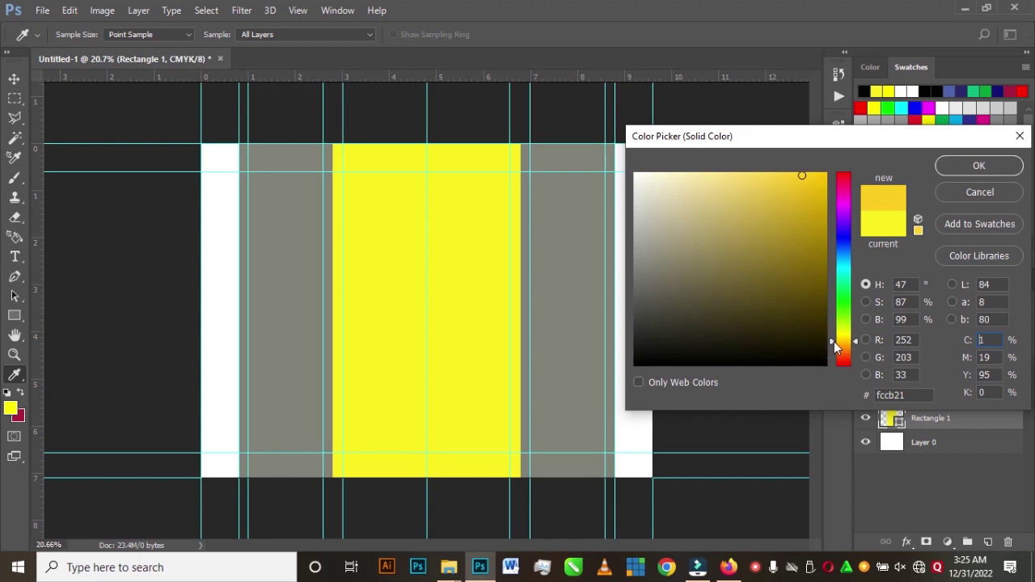
left_click_drag(820, 175, 825, 173)
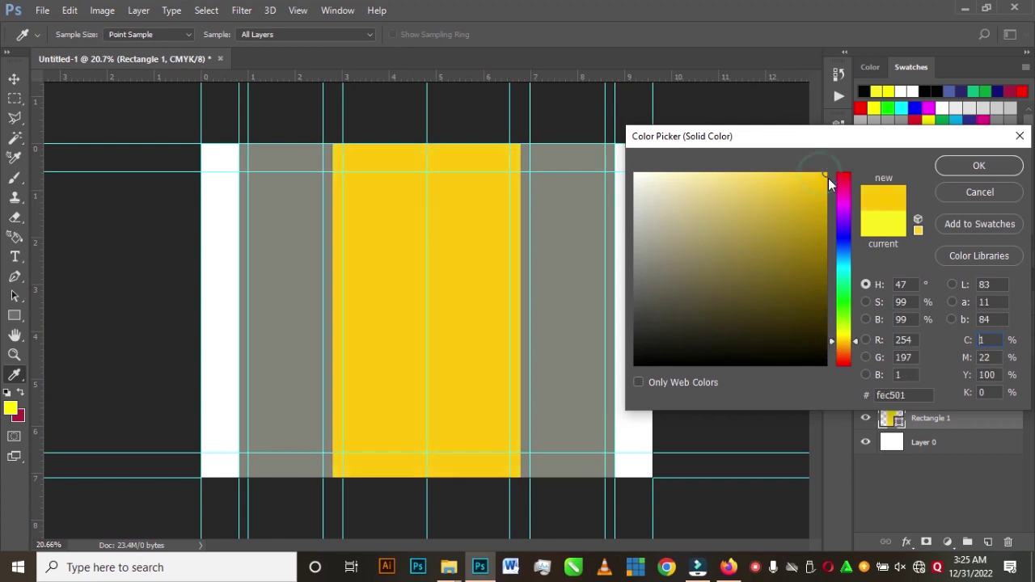
left_click(979, 166)
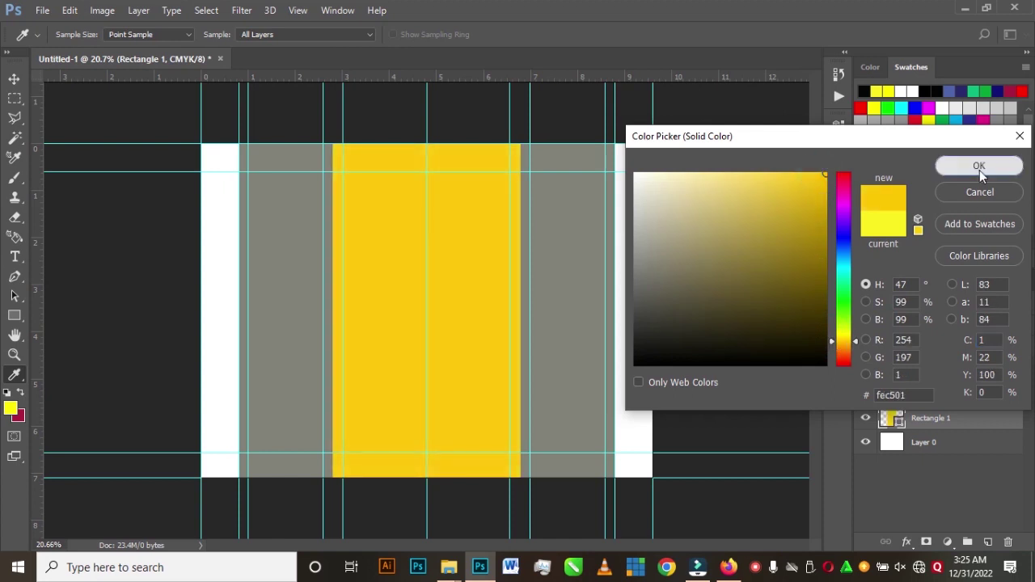
- Fill the right grey panel with yellow sampled from the centre strip, then select Layer 0
left_click(493, 306)
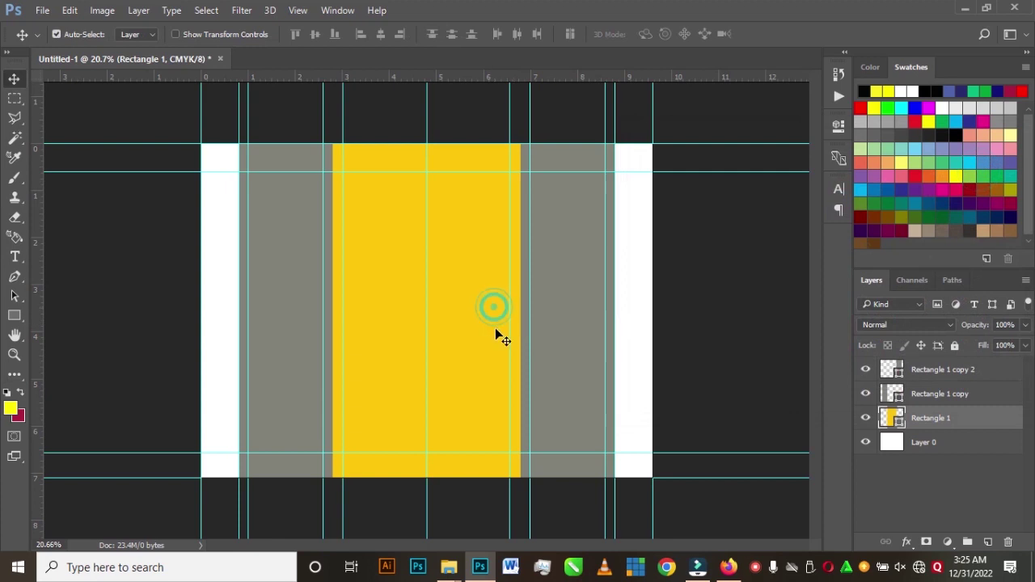
left_click(564, 340)
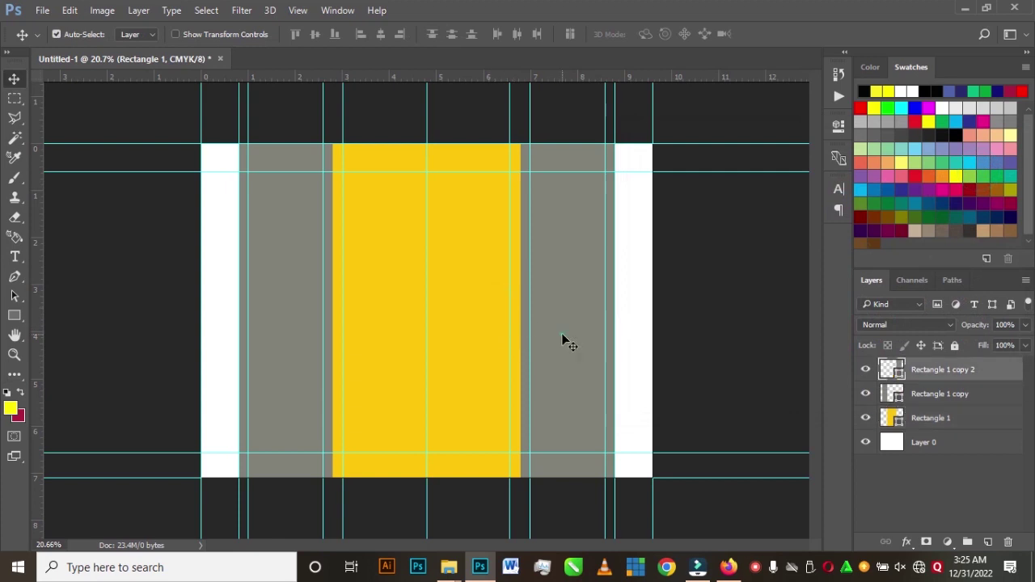
double_click(894, 372)
left_click(458, 308)
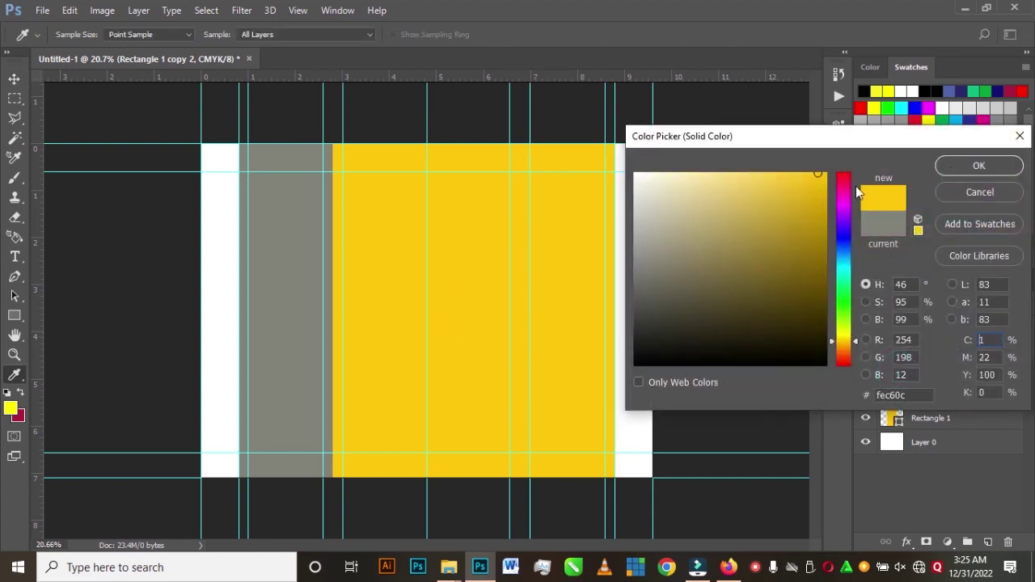
left_click(953, 163)
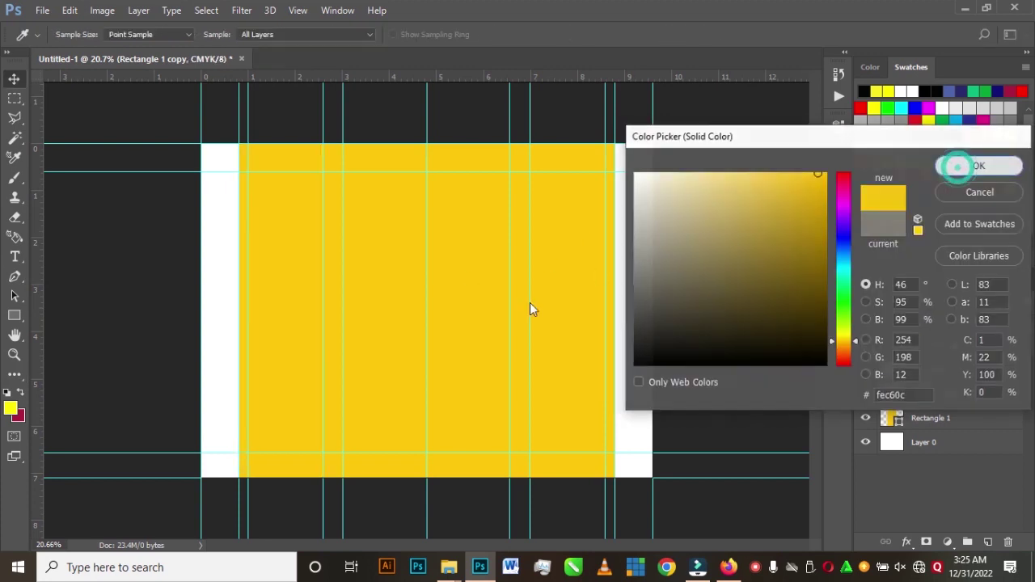
key("Return")
left_click(443, 315)
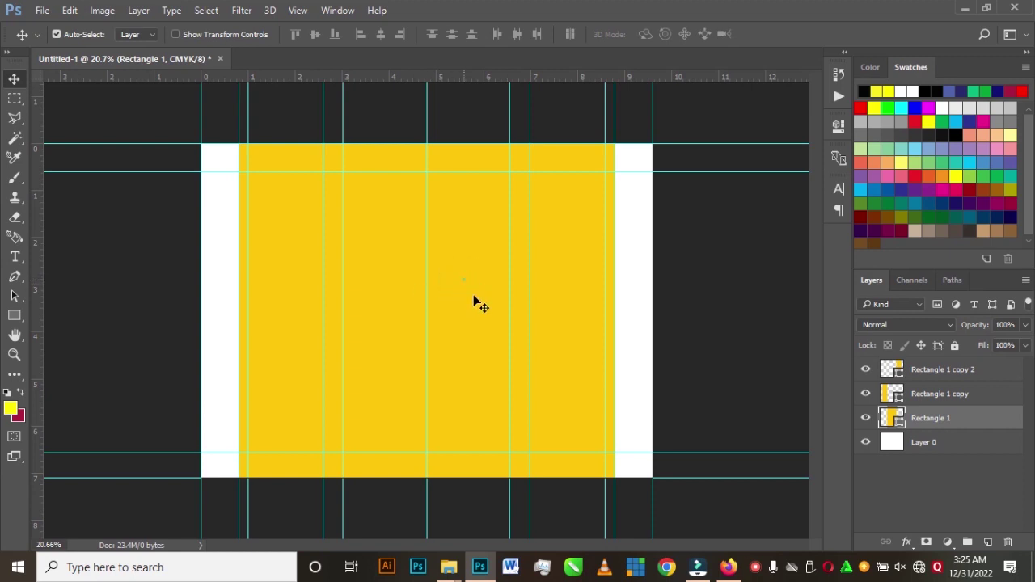
left_click(634, 305)
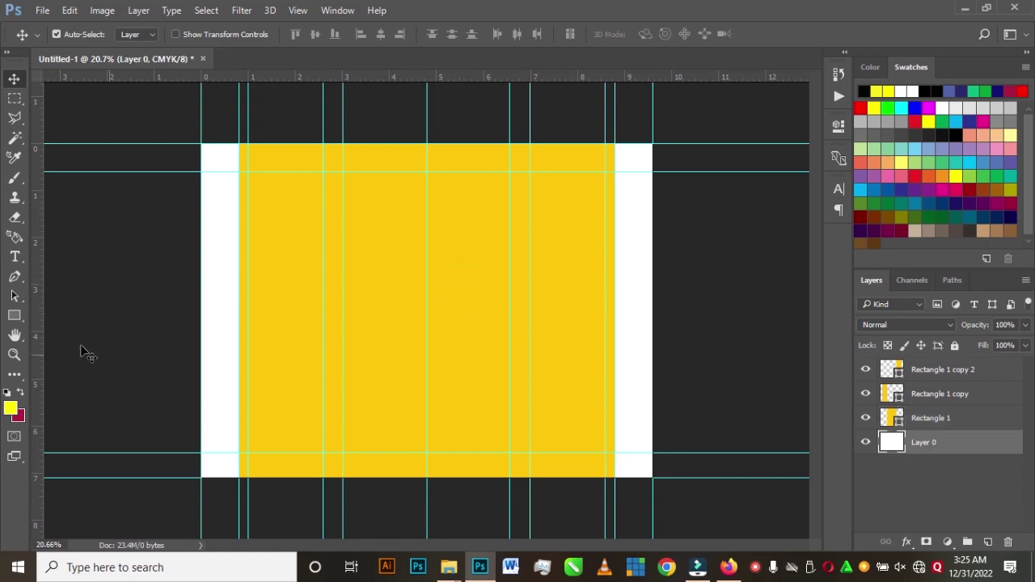
- Draw a full-canvas Rectangle 2 filled pale yellow f1eb8d, then select Rectangle 1
left_click(15, 315)
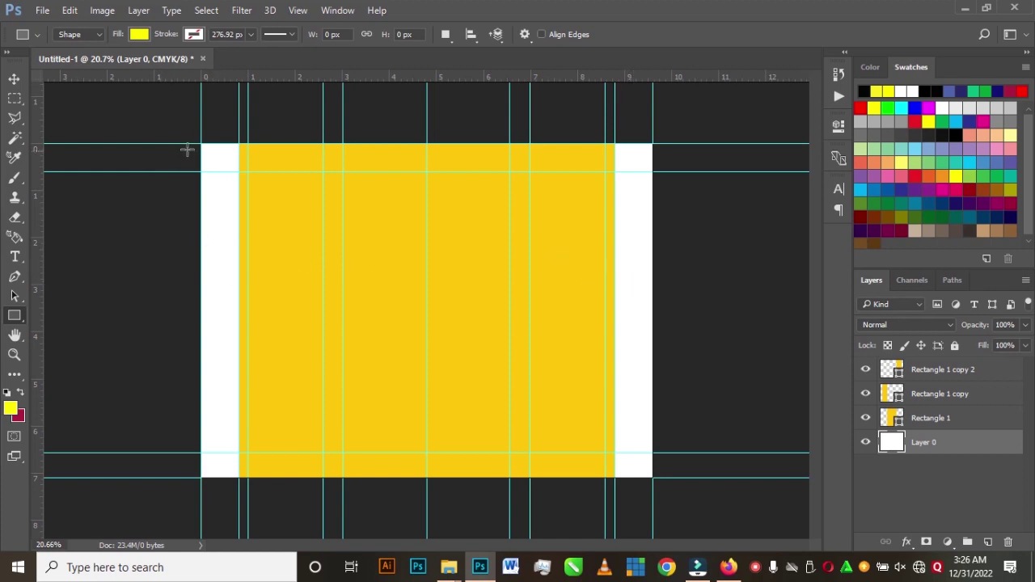
left_click_drag(194, 138, 659, 486)
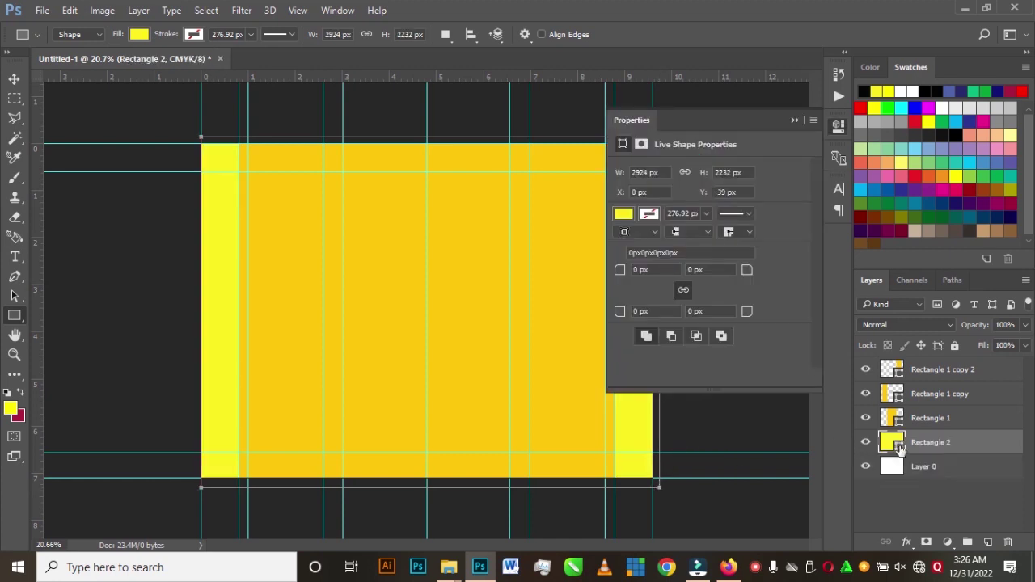
double_click(898, 445)
left_click(714, 183)
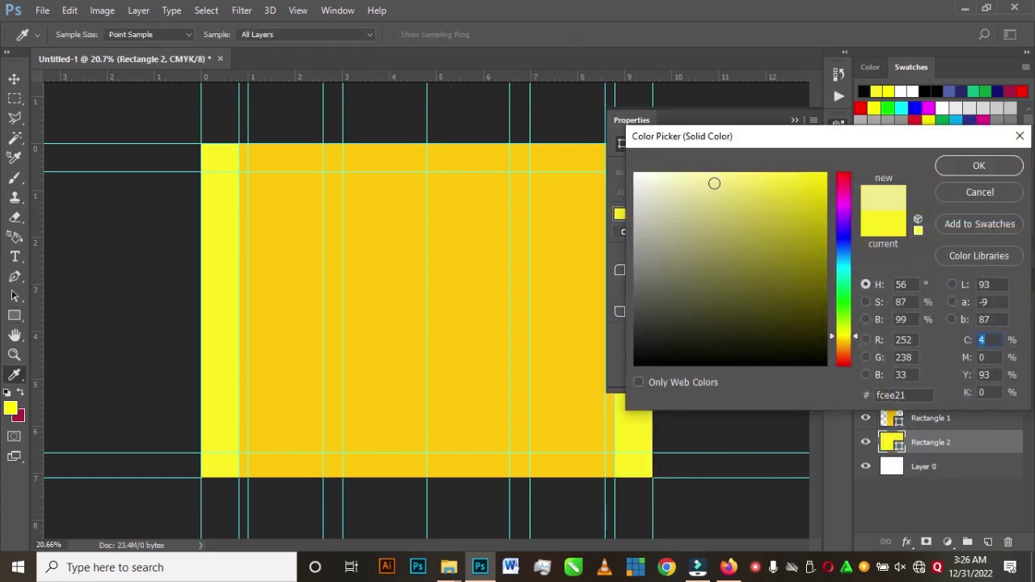
left_click(988, 165)
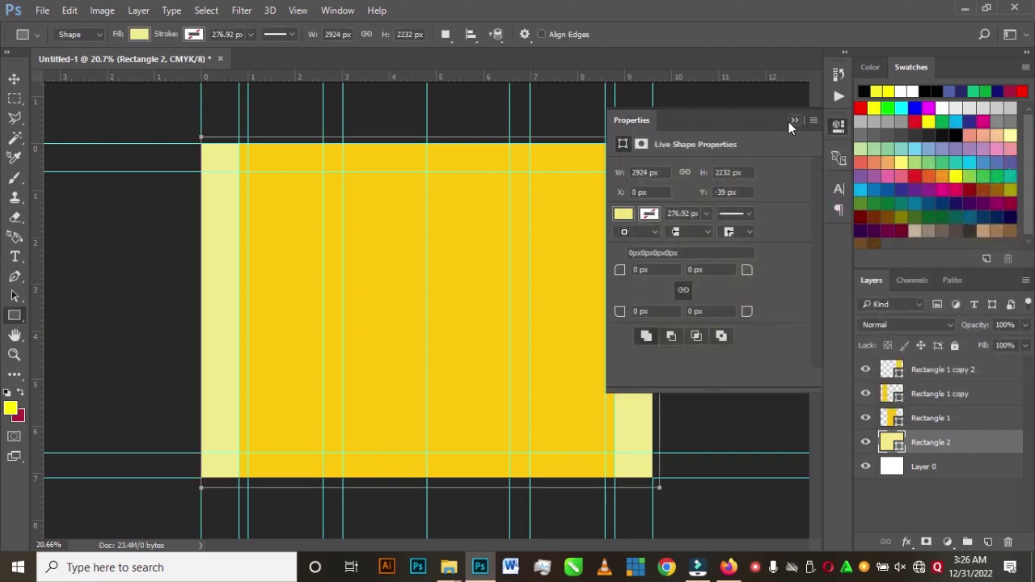
left_click(789, 122)
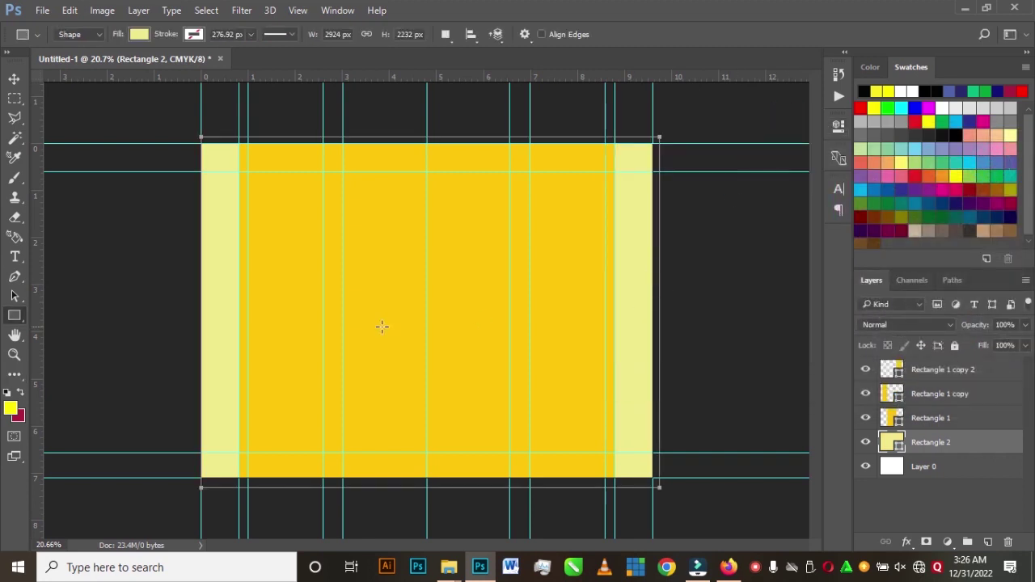
key("v")
left_click(462, 286, "alt")
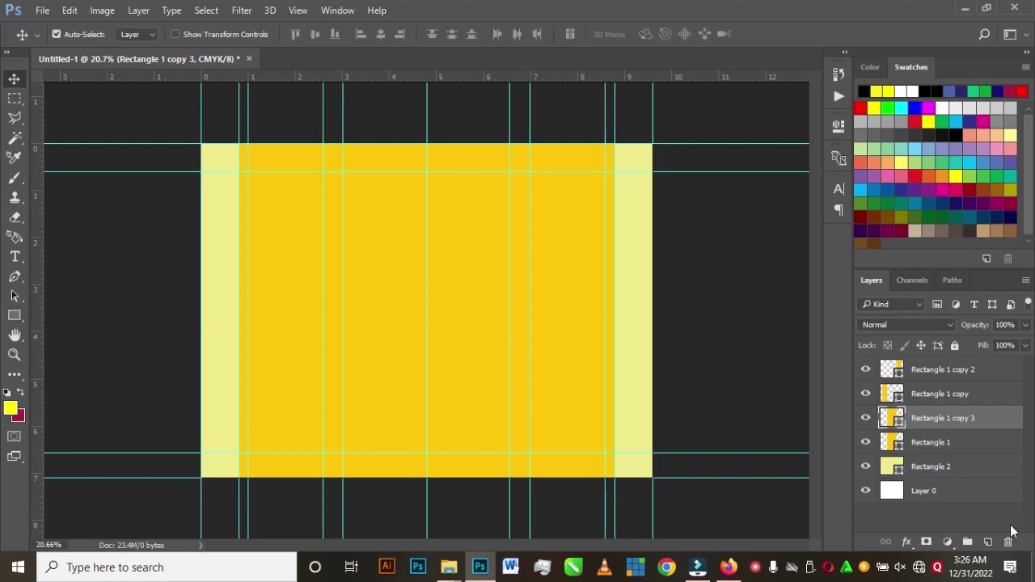
- Change the Rectangle 1 copy's fill to near-white fefefe
double_click(893, 419)
left_click(979, 192)
double_click(894, 419)
left_click_drag(684, 206, 631, 176)
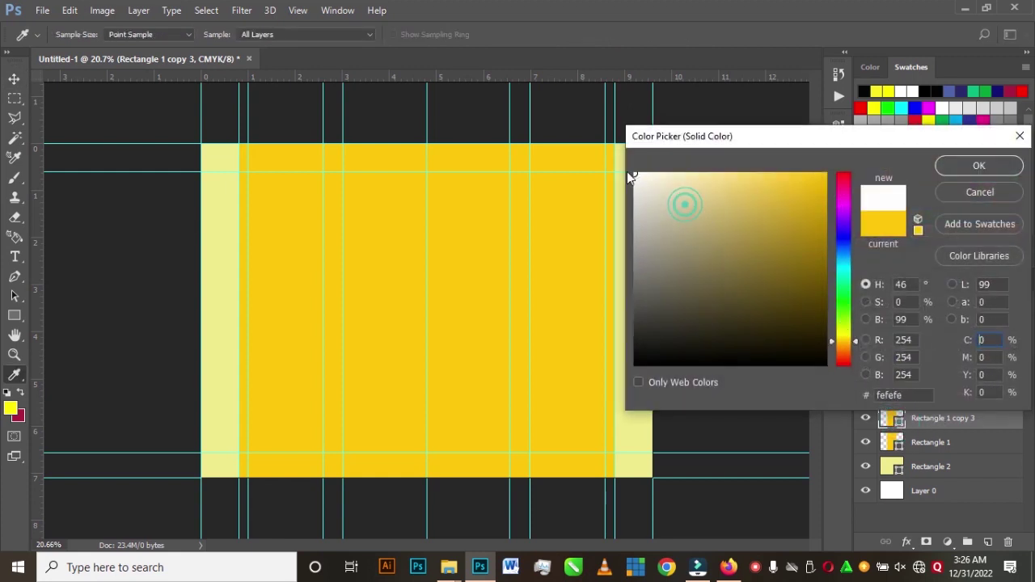
left_click(946, 172)
- Shorten the white rectangle into a lower-middle label and widen it slightly
key("v")
key("ctrl+t")
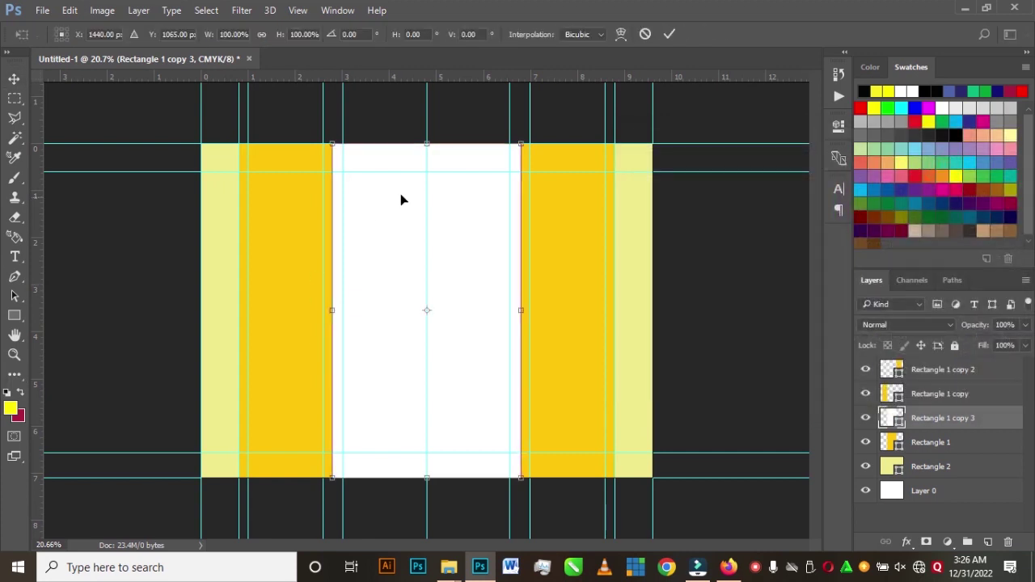
left_click_drag(429, 157, 426, 299)
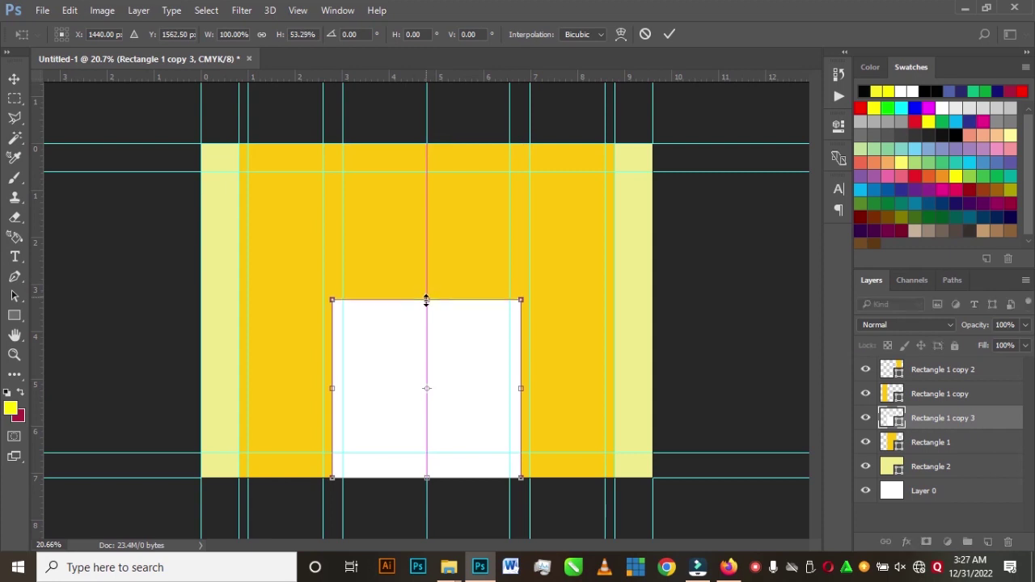
left_click_drag(428, 479, 433, 434)
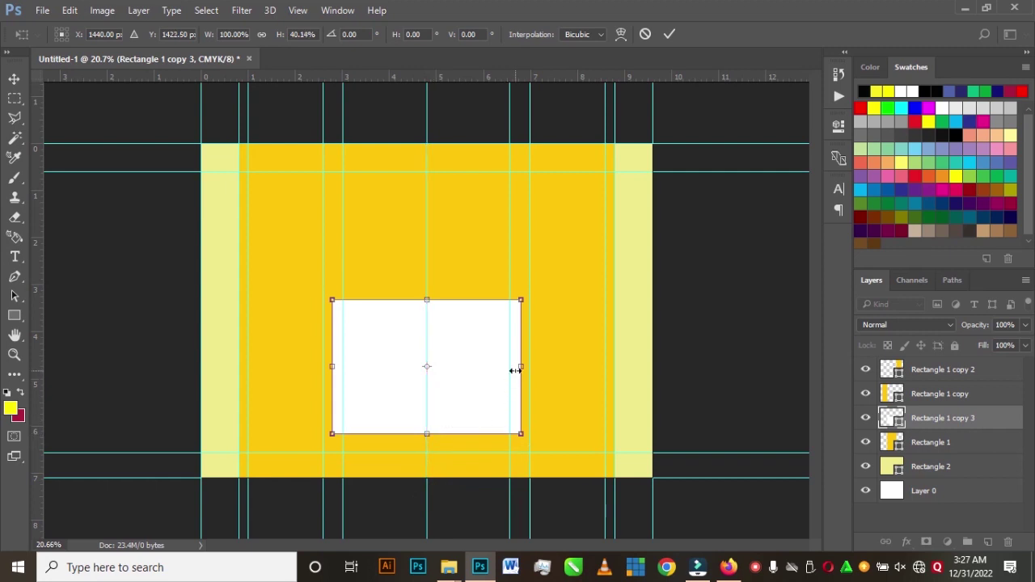
left_click_drag(522, 365, 538, 365)
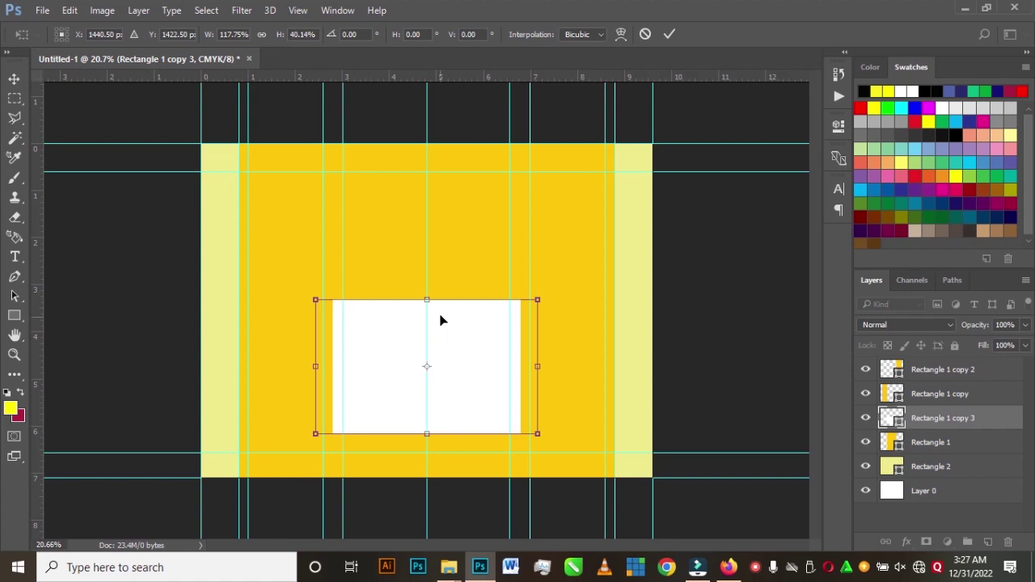
- Warp the white label so its top and bottom edges curve inward
left_click(620, 34)
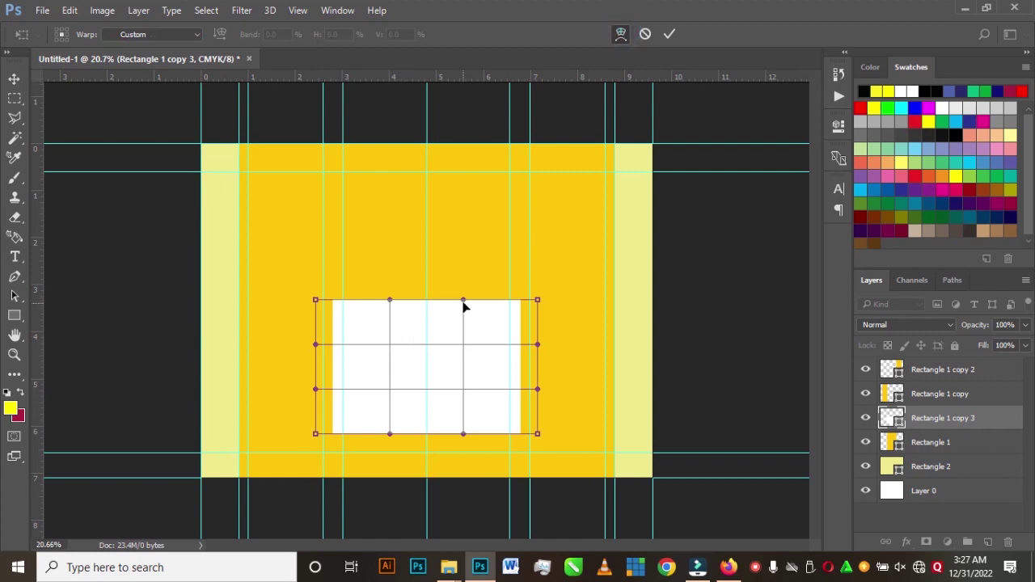
left_click_drag(462, 303, 450, 331)
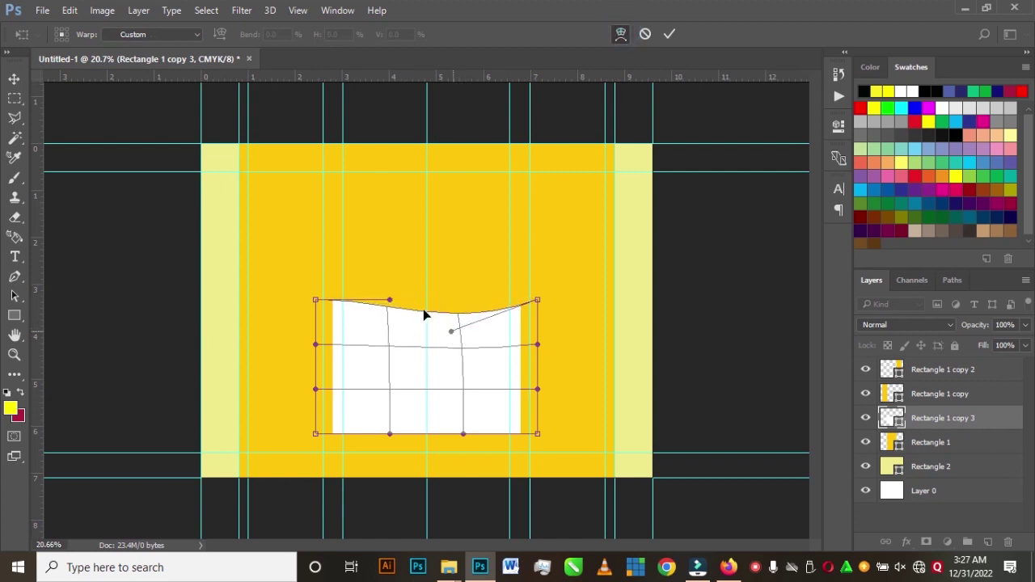
left_click_drag(391, 303, 408, 337)
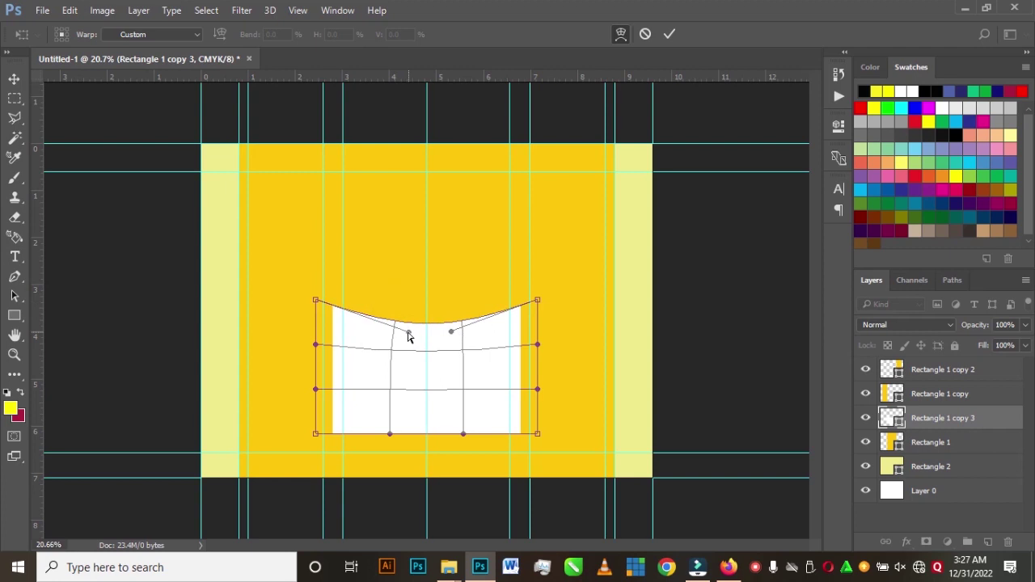
left_click_drag(390, 434, 397, 402)
left_click_drag(463, 435, 462, 405)
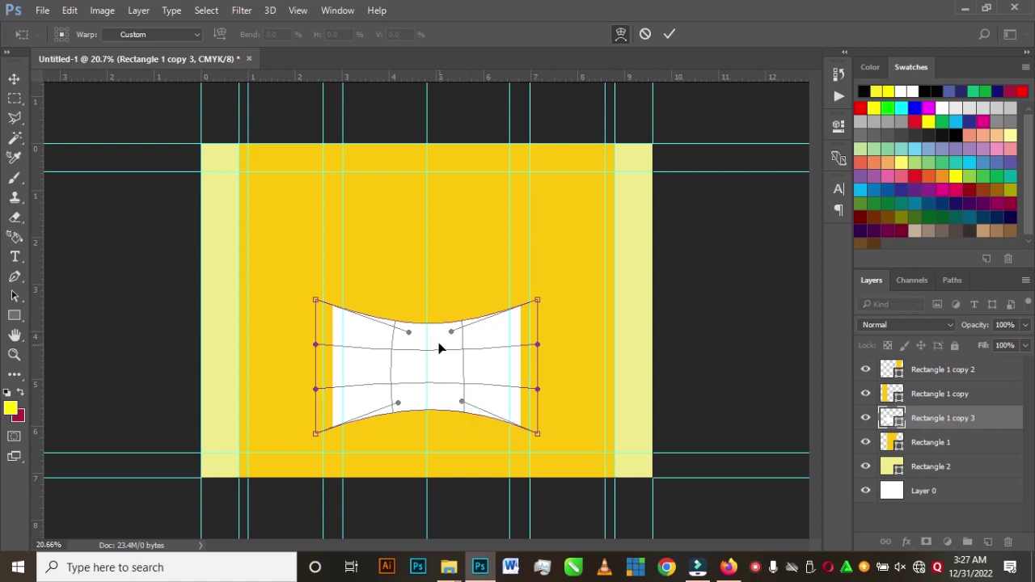
left_click_drag(450, 333, 400, 338)
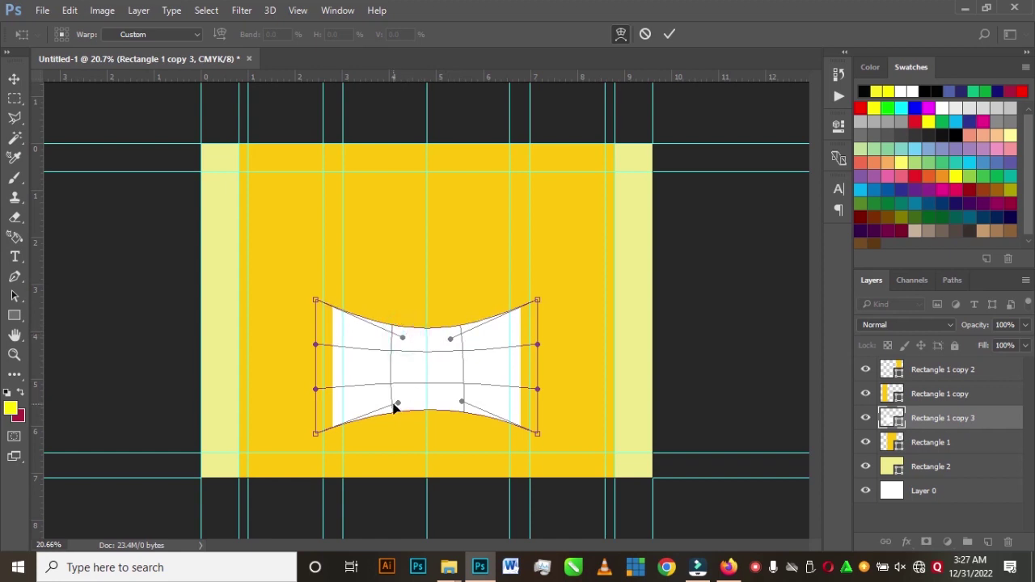
left_click_drag(397, 406, 396, 410)
left_click_drag(461, 407, 461, 410)
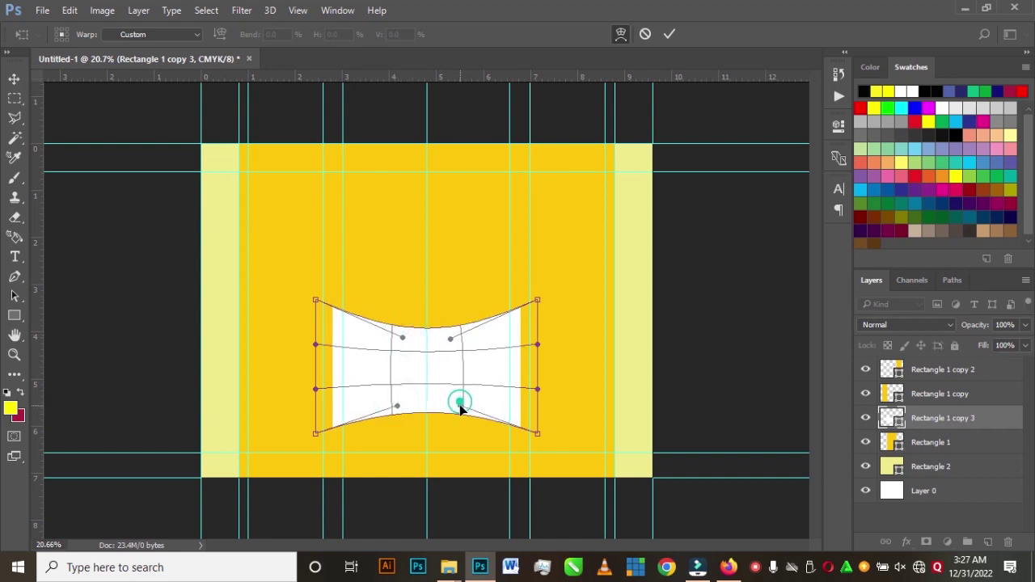
left_click(669, 35)
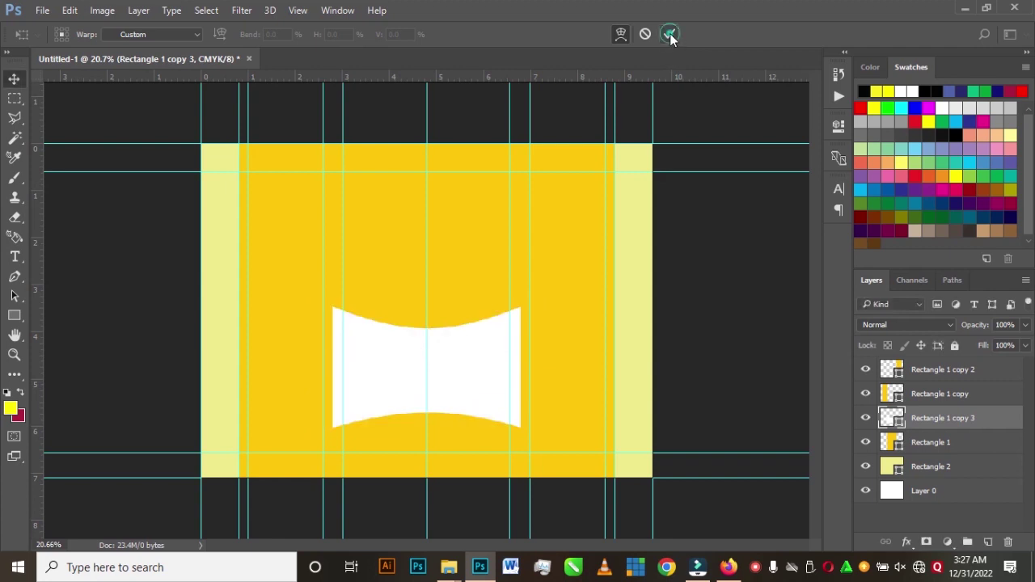
left_click(490, 350)
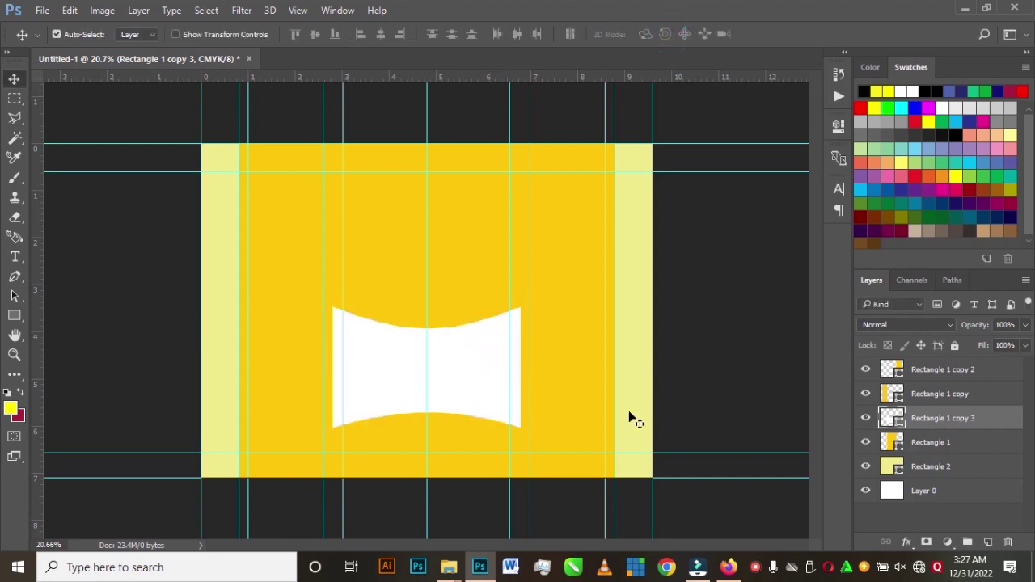
- Test clipping the white shape to the layer below, then release it with Ctrl+Alt+G
left_click_drag(938, 433, 967, 425)
left_click(962, 429, "alt")
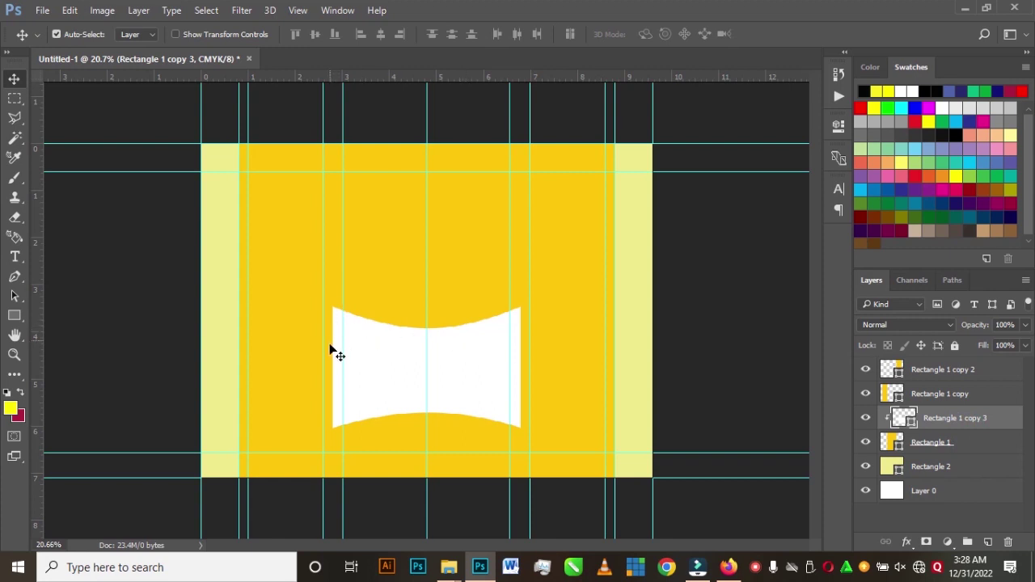
left_click(407, 358)
key("ctrl")
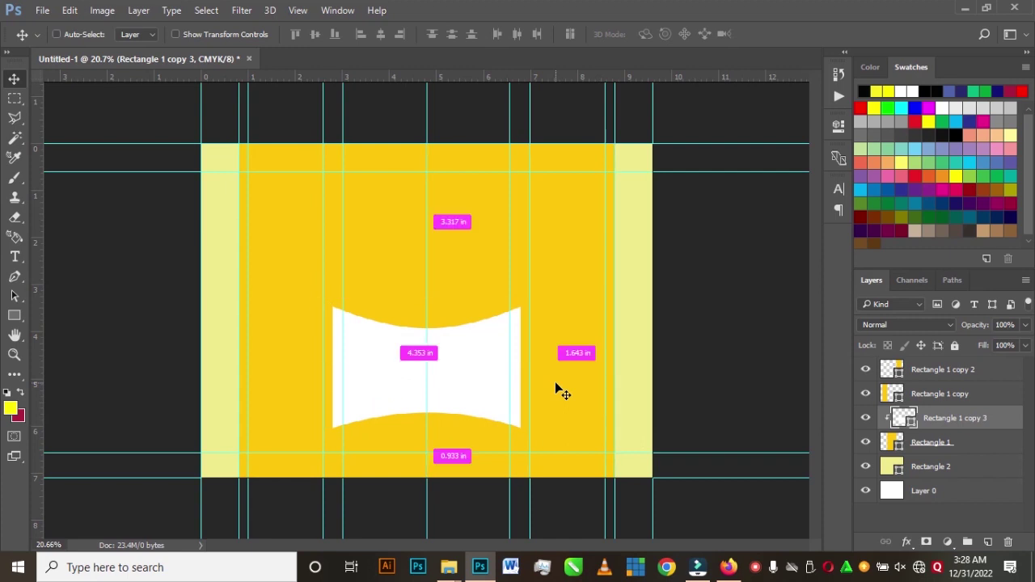
key("ctrl+alt+g")
- Bring the snack photo in from PRODUCT PACKAGE DESIGN and scale it to about 44% over the label
left_click(447, 360)
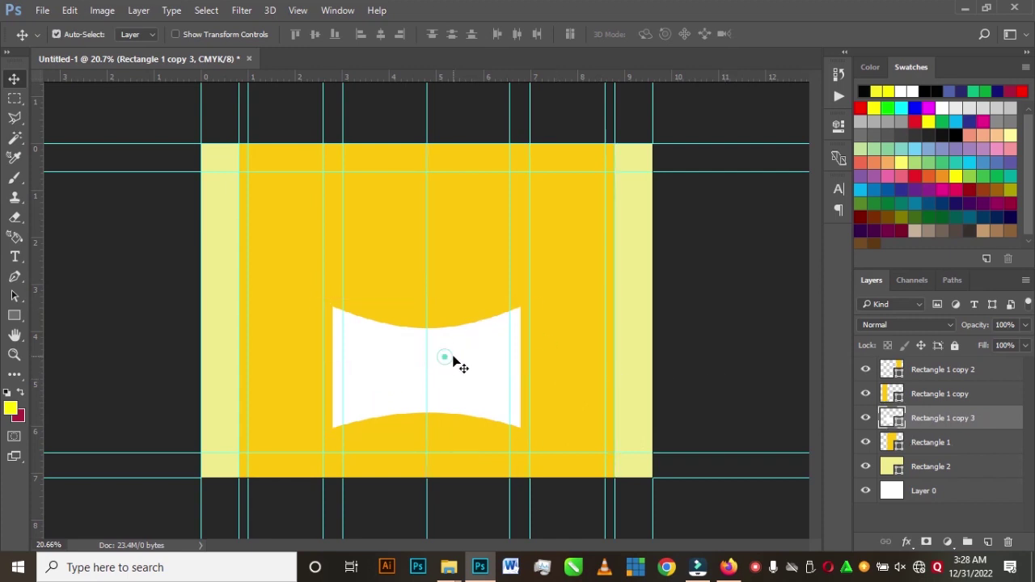
left_click(455, 361)
left_click(456, 361)
left_click(464, 369)
left_click(465, 366)
left_click(469, 363)
left_click(472, 360)
left_click(481, 352)
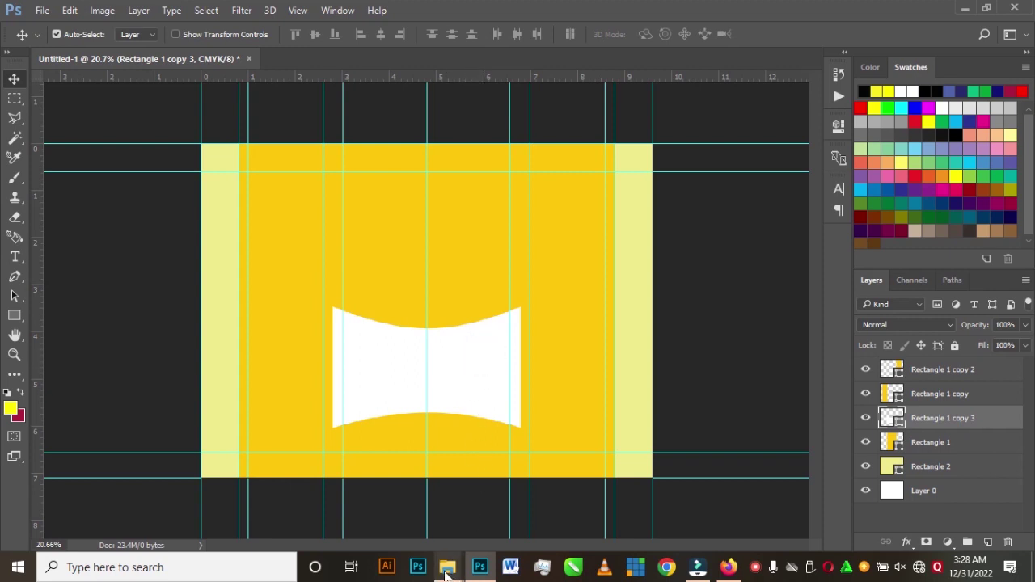
mouse_move(449, 567)
left_click(408, 518)
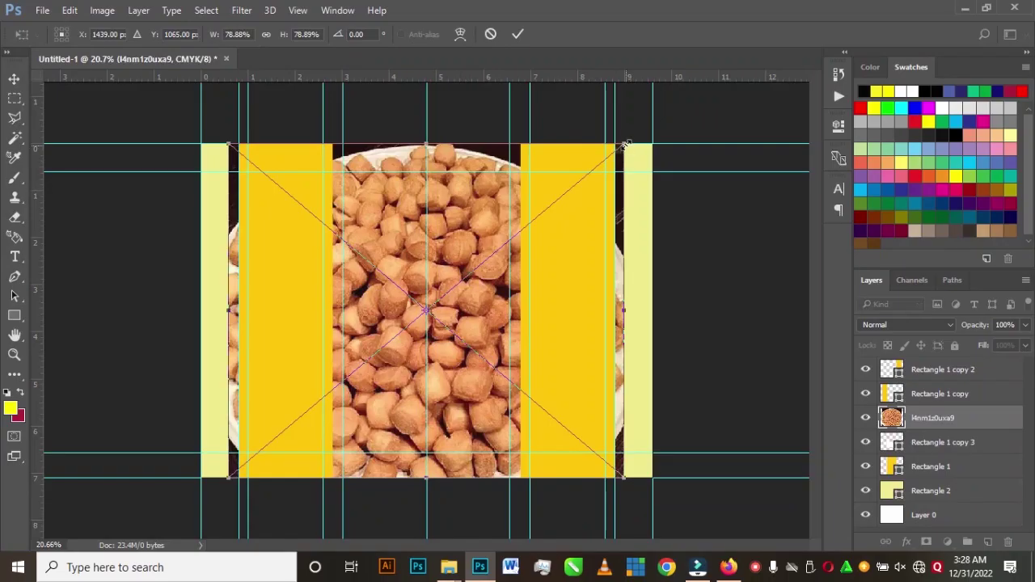
left_click_drag(628, 149, 539, 215)
left_click_drag(461, 299, 462, 347)
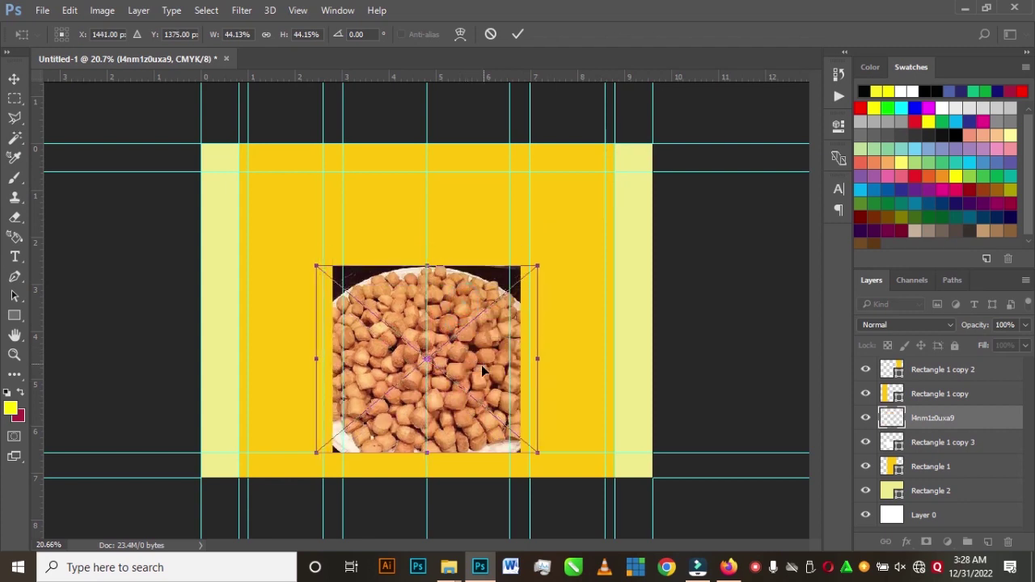
- Commit the photo's placement and clip it to the curved white label layer
key("Return")
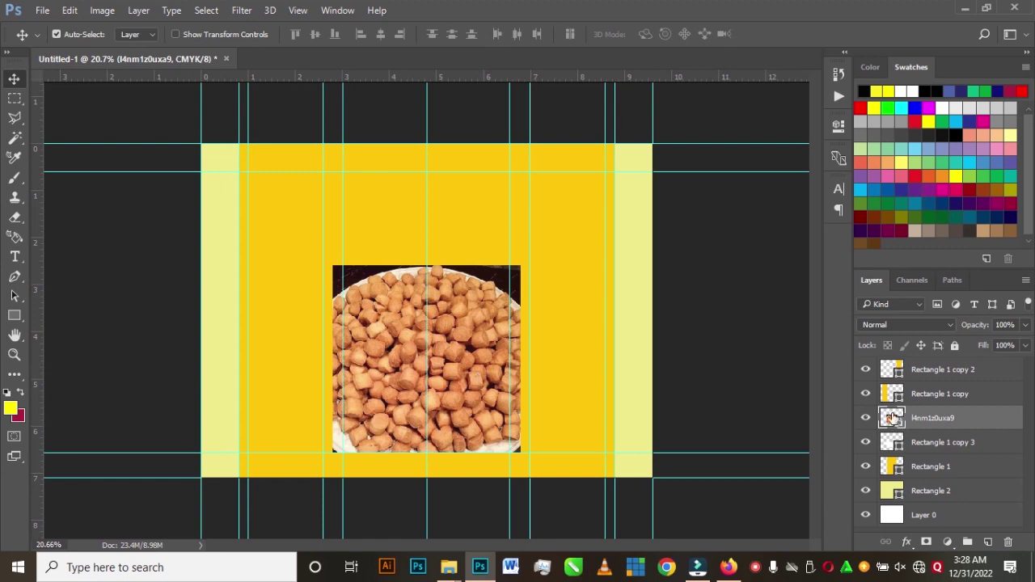
left_click(932, 450)
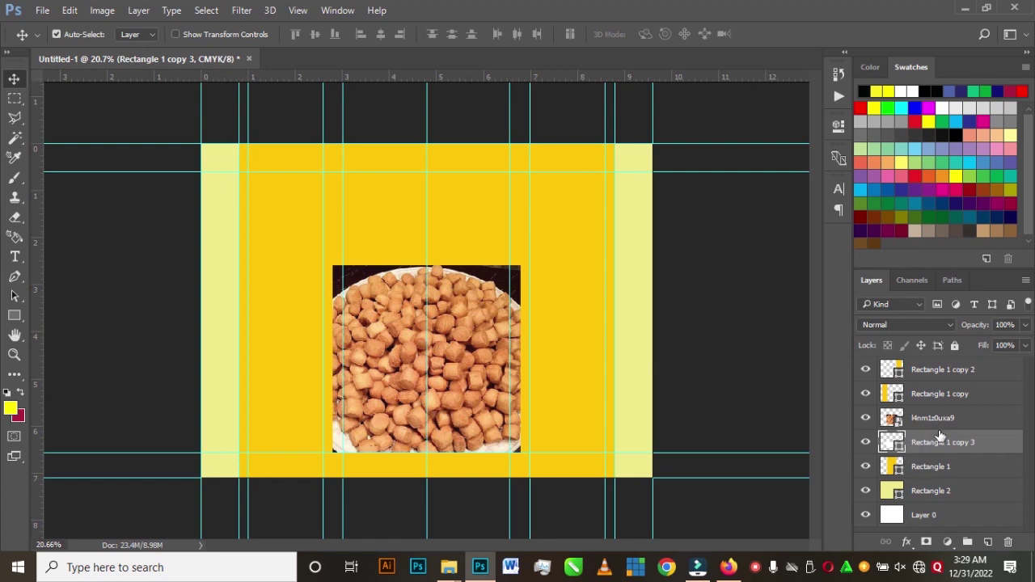
left_click(988, 418)
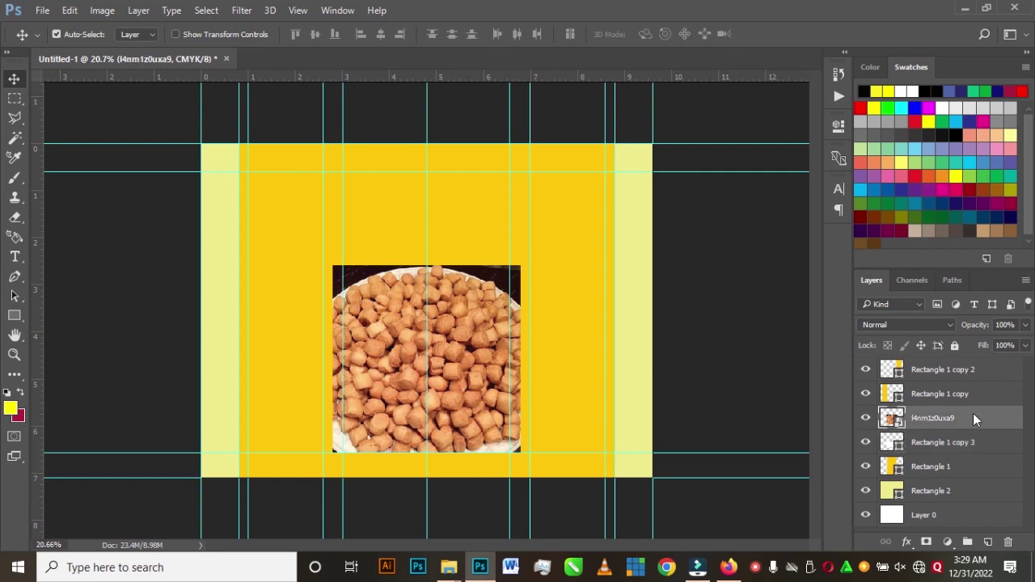
right_click(972, 413)
left_click(722, 400)
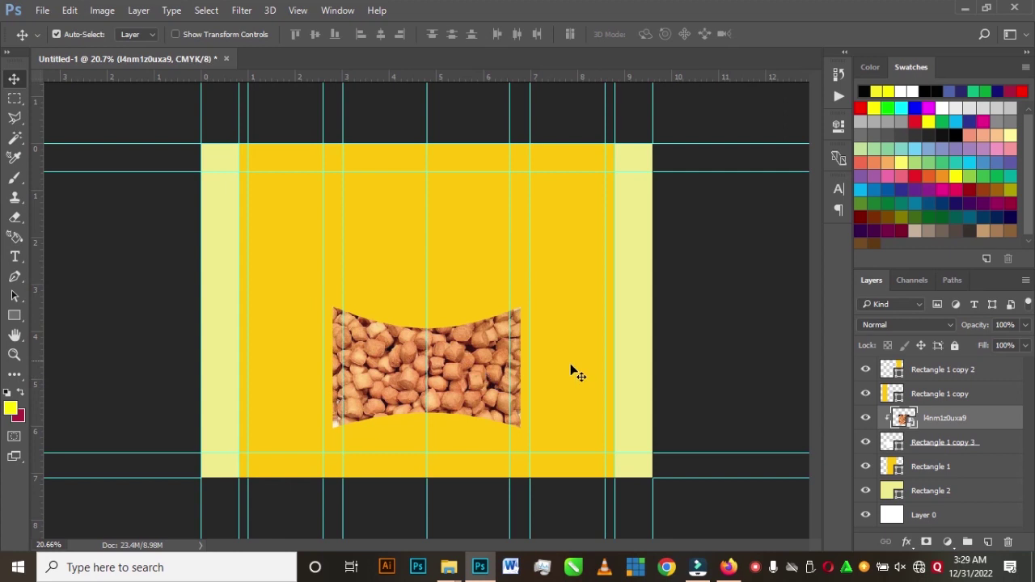
- Duplicate the Rectangle 1 copy 3 curved shape and reselect the lower copy
left_click(980, 446)
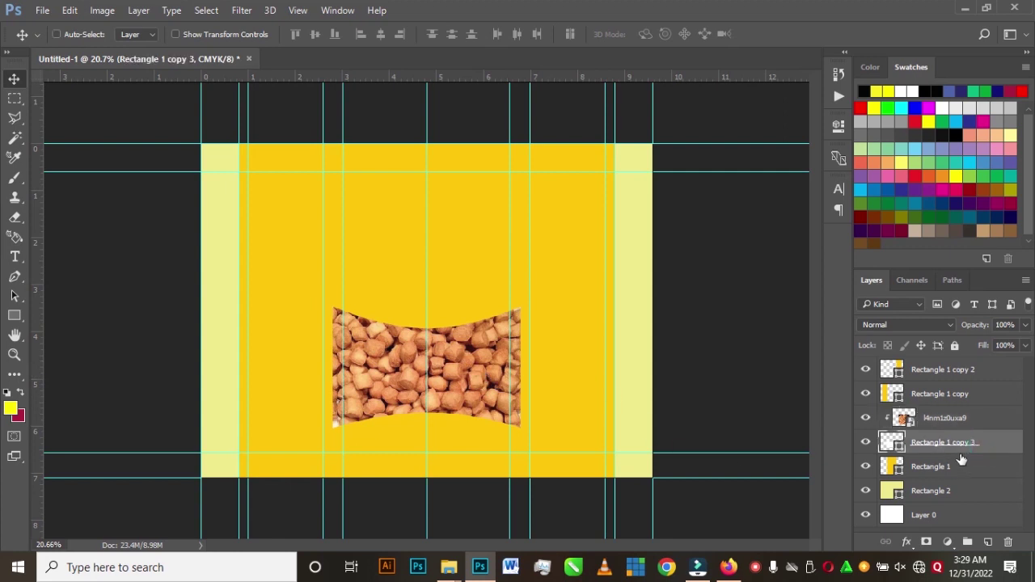
key("ctrl+j")
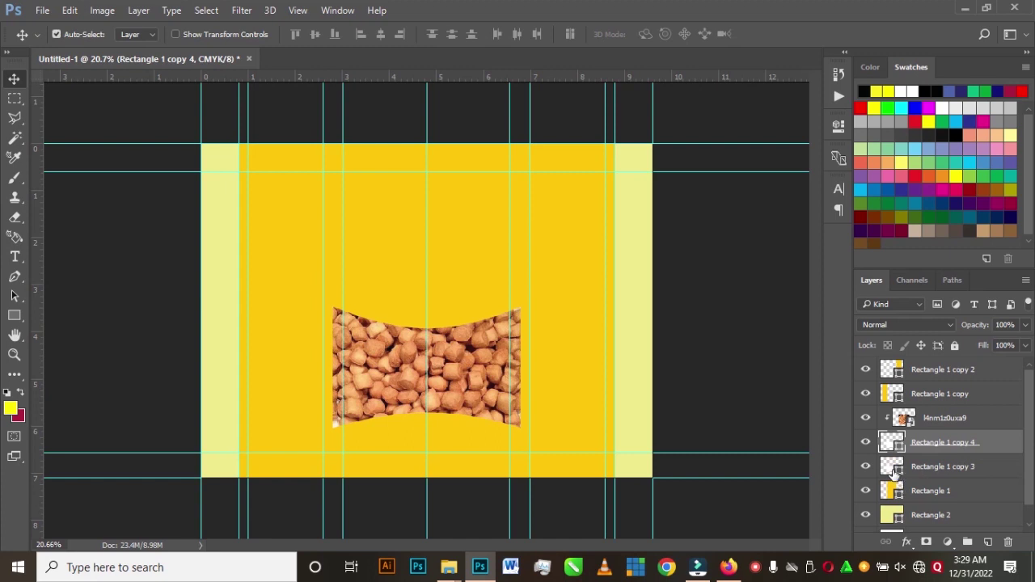
left_click(914, 467)
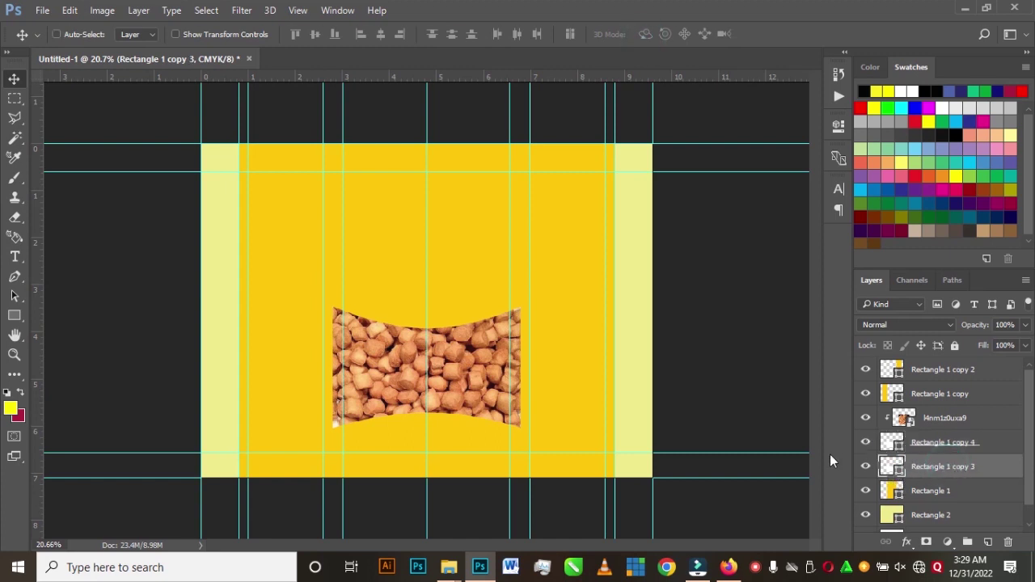
- Stretch and distort Rectangle 1 copy 3 so a white curved border frames the food photo
key("ctrl+t")
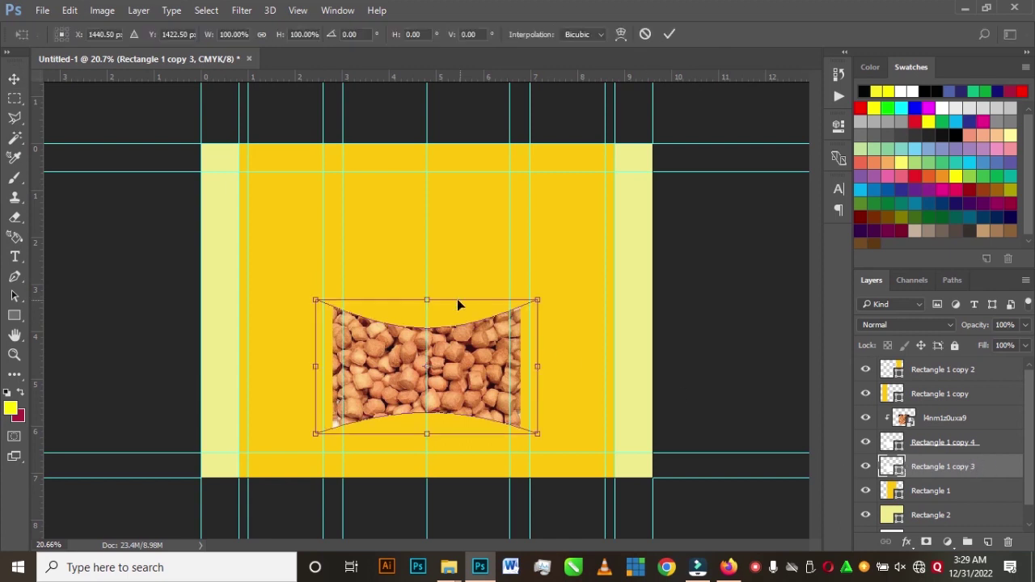
left_click_drag(429, 300, 429, 290)
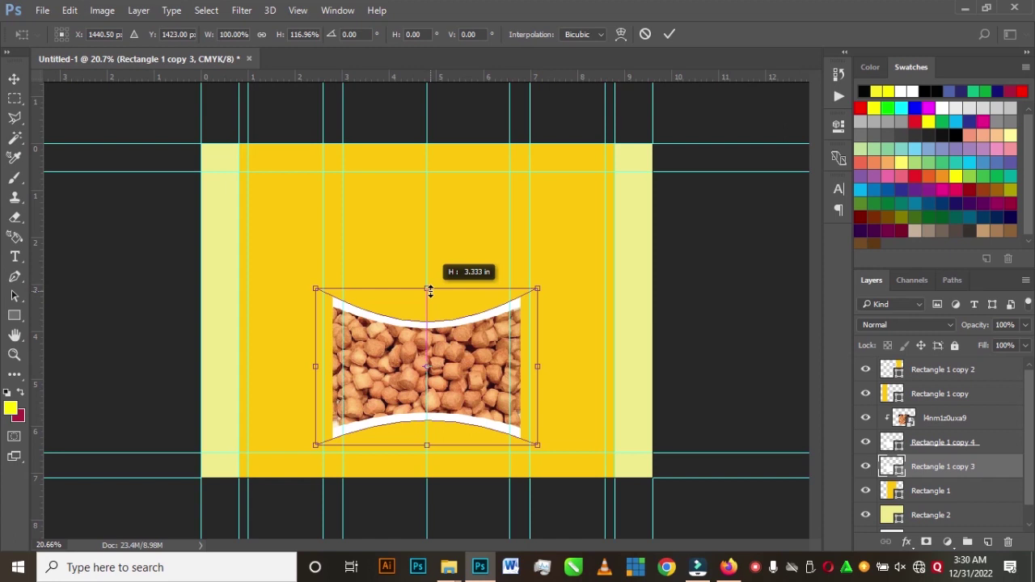
scroll(430, 292, "up", 3)
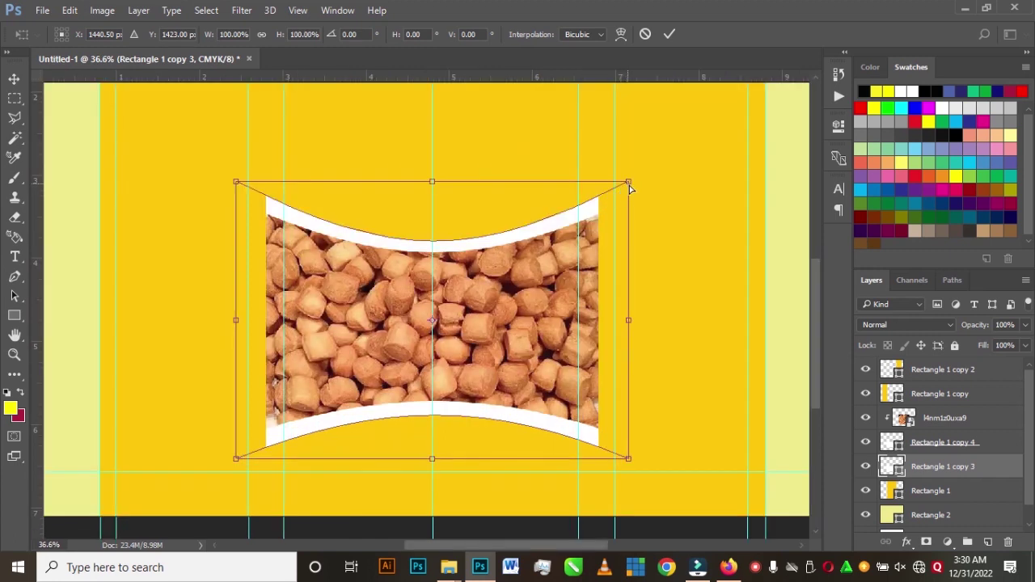
left_click_drag(627, 186, 619, 209)
left_click_drag(235, 460, 240, 441)
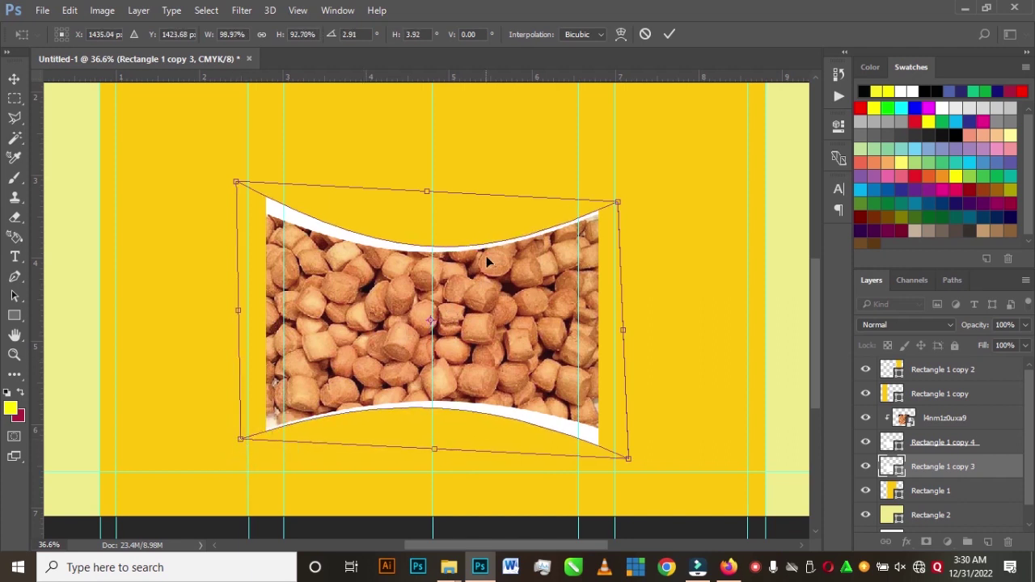
left_click(671, 34)
scroll(579, 320, "down", 3)
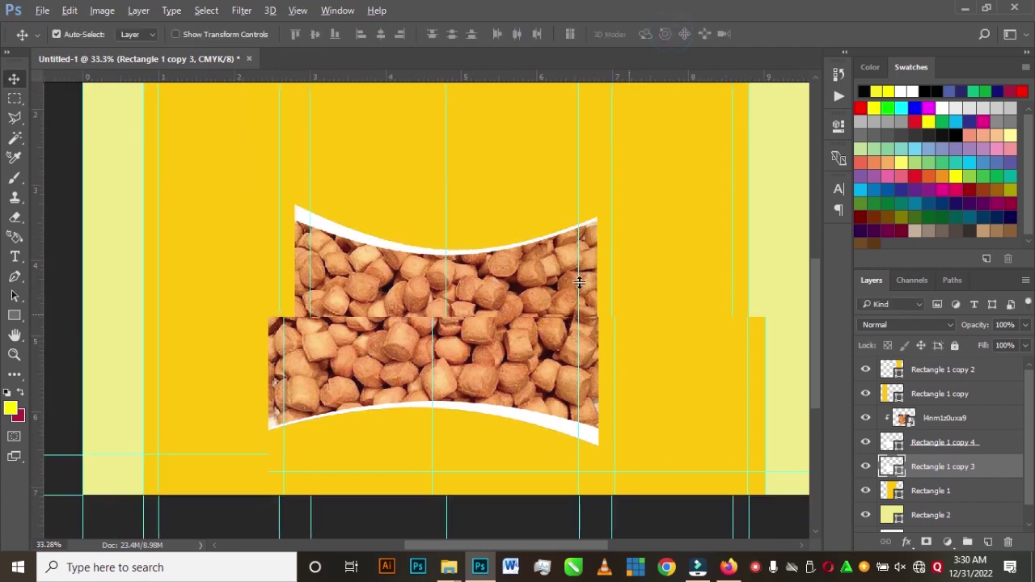
scroll(566, 333, "down", 2)
scroll(455, 365, "up", 3)
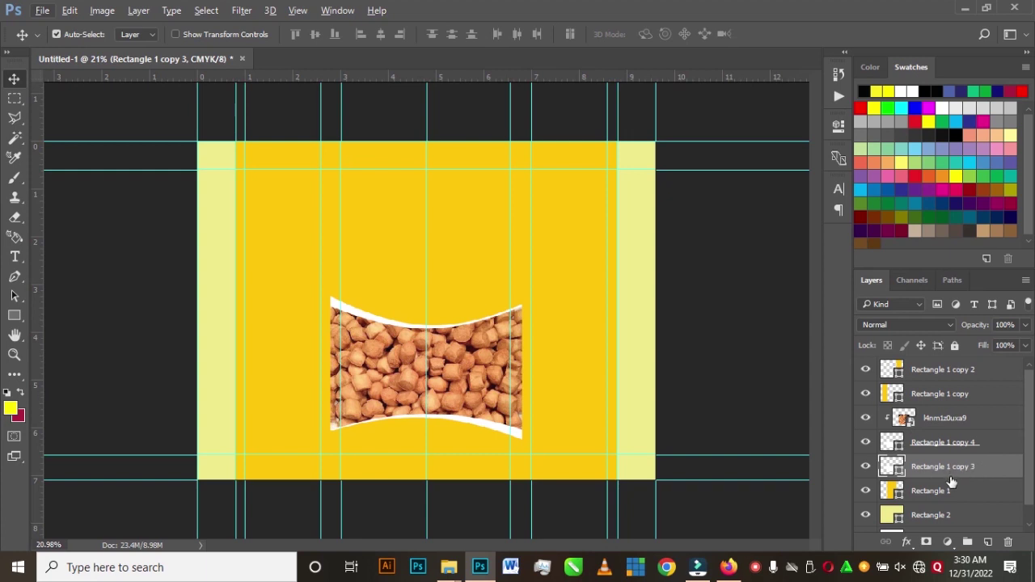
- Duplicate the white border shape and fill Rectangle 1 copy 3 with red
key("ctrl")
key("ctrl")
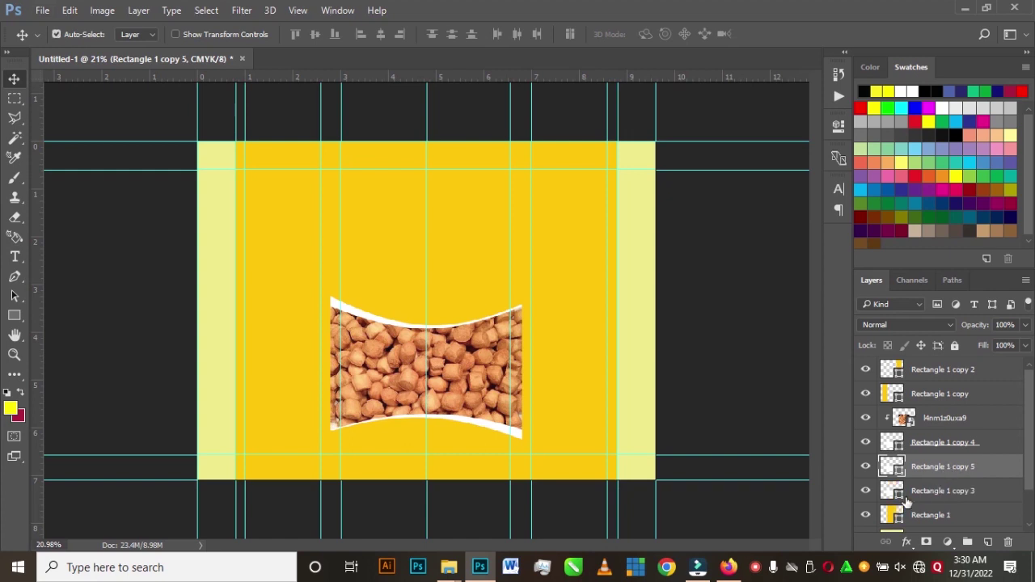
double_click(893, 490)
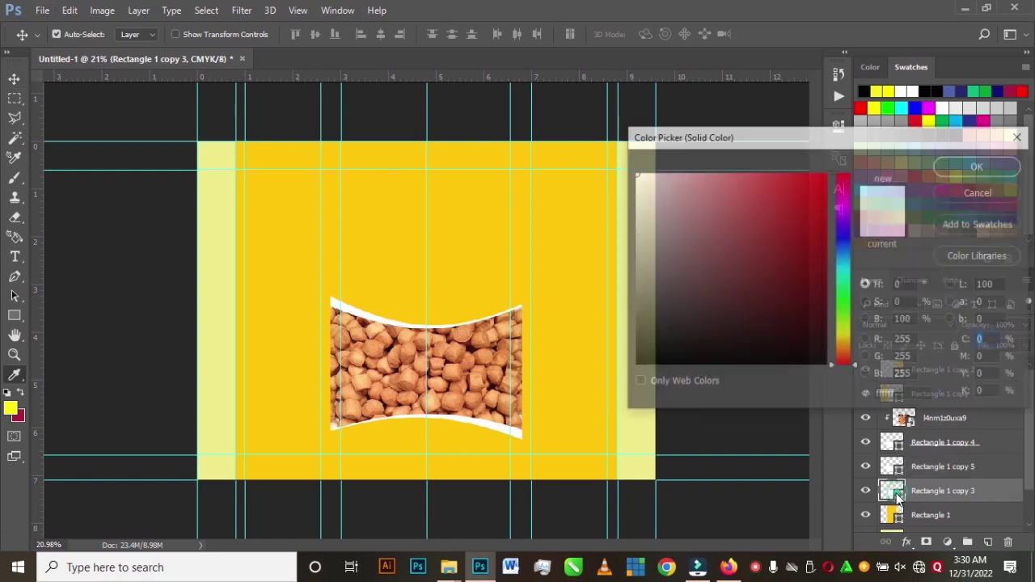
left_click(807, 194)
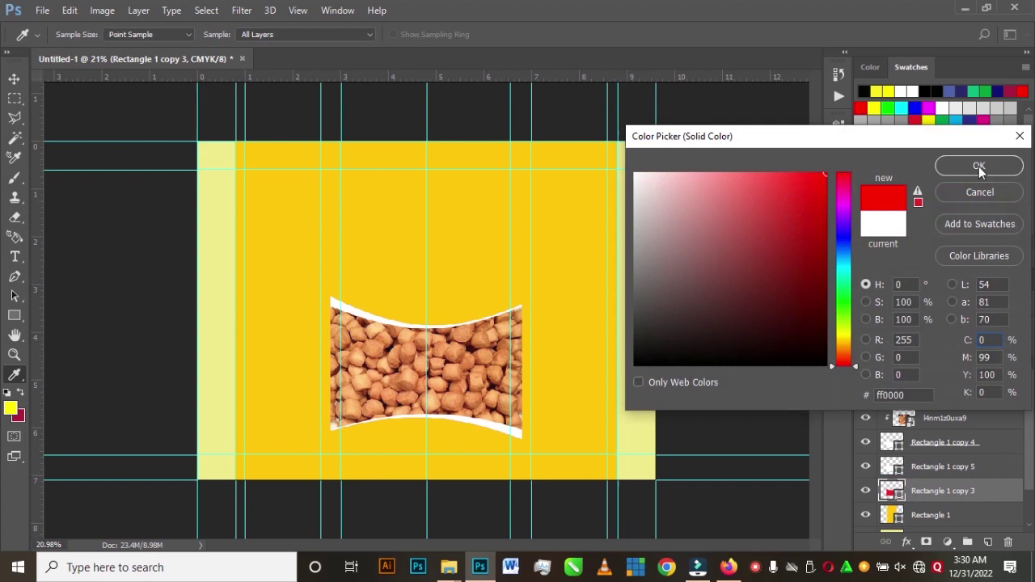
left_click(978, 166)
- Stretch and skew the red shape so red edges show above and below the photo
key("ctrl+t")
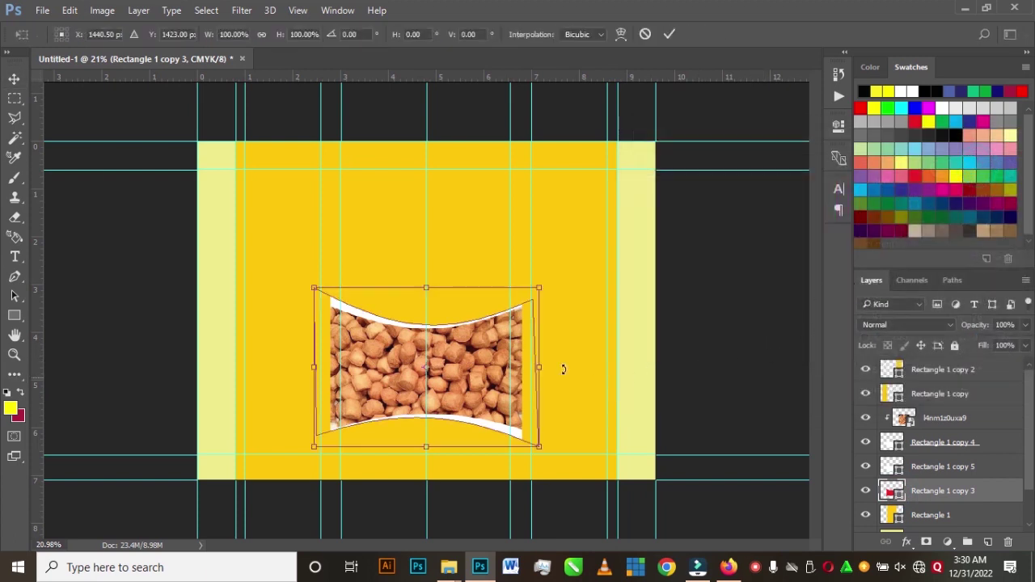
left_click_drag(425, 288, 428, 279)
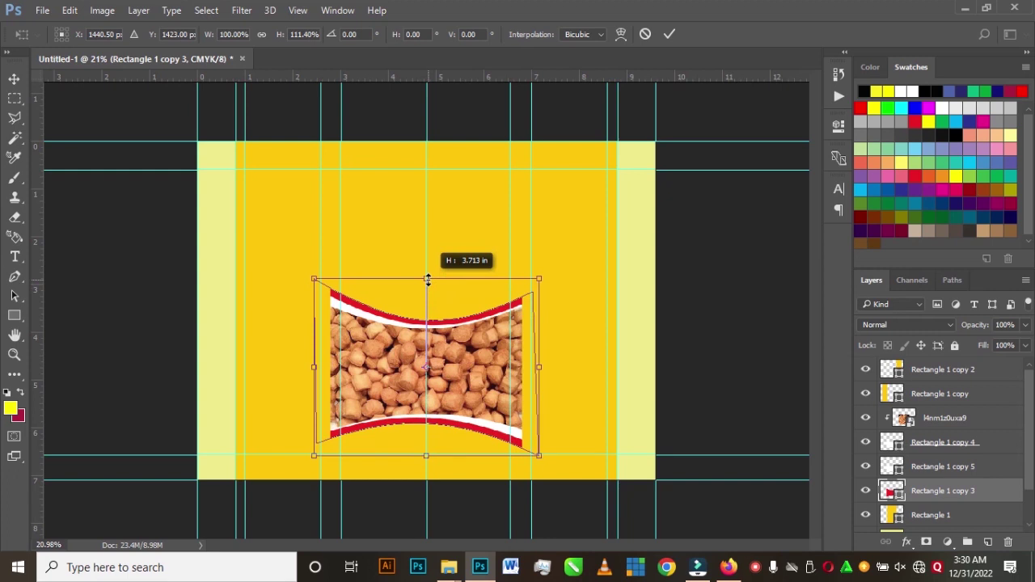
left_click_drag(427, 278, 428, 279)
scroll(408, 346, "up", 3)
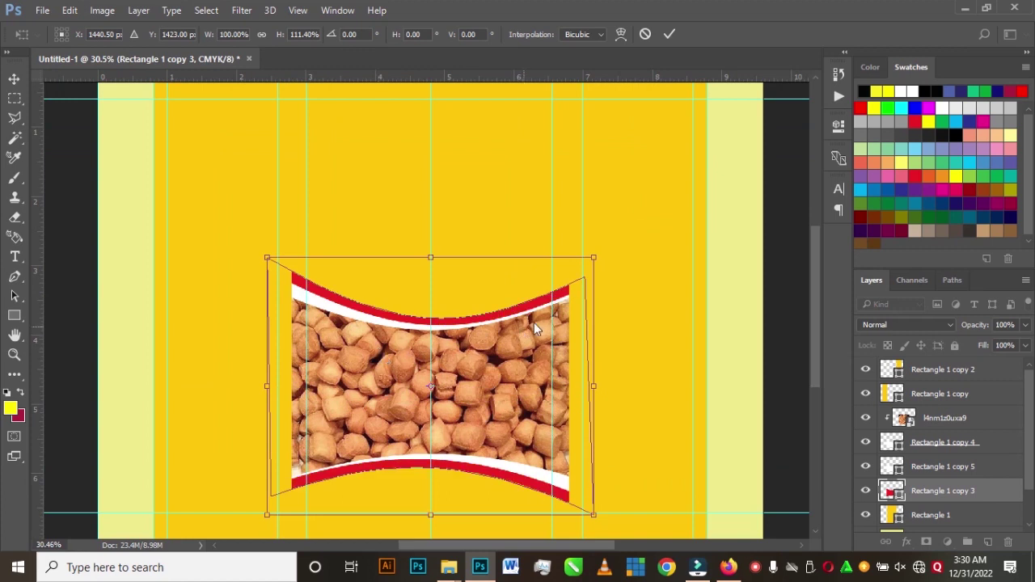
left_click_drag(593, 258, 591, 272)
left_click_drag(267, 516, 270, 510)
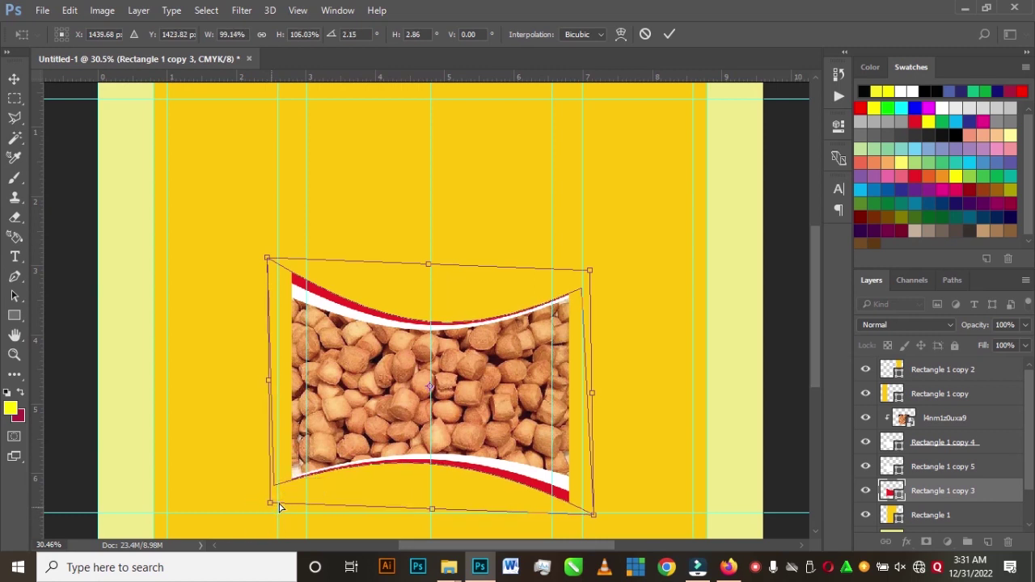
left_click(669, 34)
key("ctrl+minus")
scroll(518, 354, "down", 2)
scroll(416, 344, "up", 3)
- Place the l4nm1z0uxa9 food photo from the PRODUCT PACKAGE DESIGN folder above Rectangle 1 copy 2
left_click(542, 301)
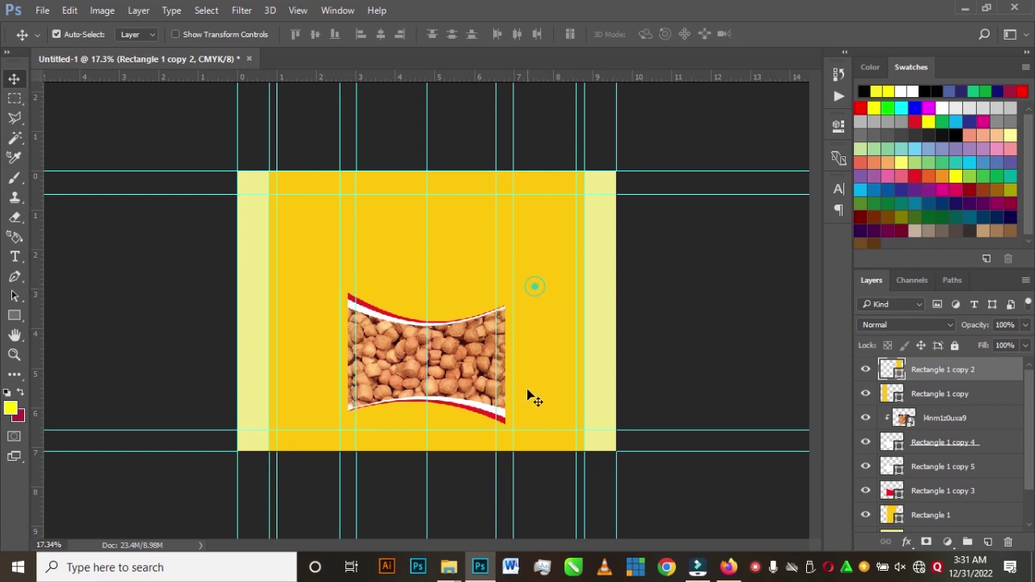
left_click_drag(548, 322, 587, 319)
mouse_move(449, 567)
left_click(428, 525)
left_click_drag(393, 301, 603, 293)
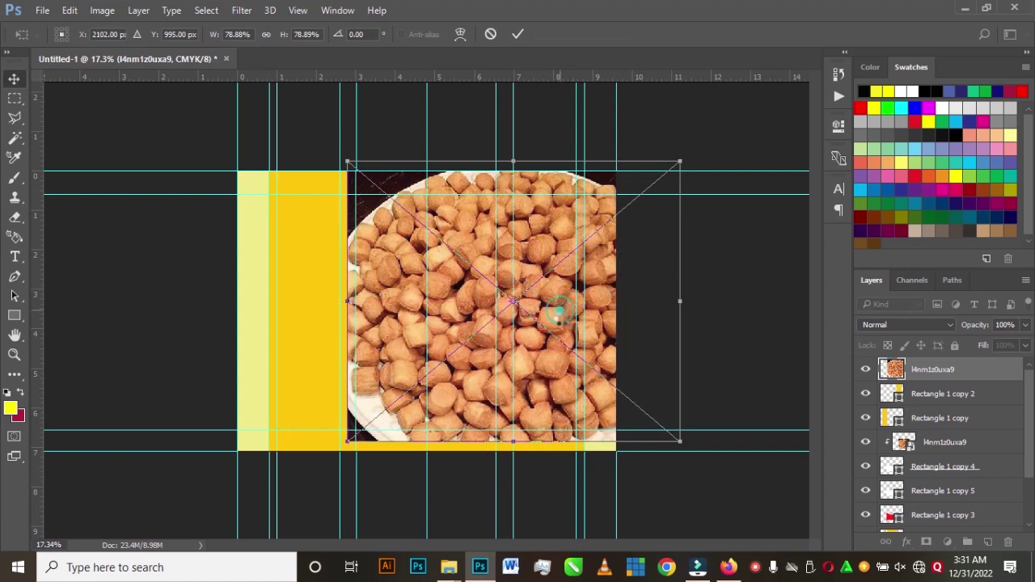
key("Return")
- Clip the food photo to the yellow shape, shift it up, and set opacity to 7%
right_click(967, 371)
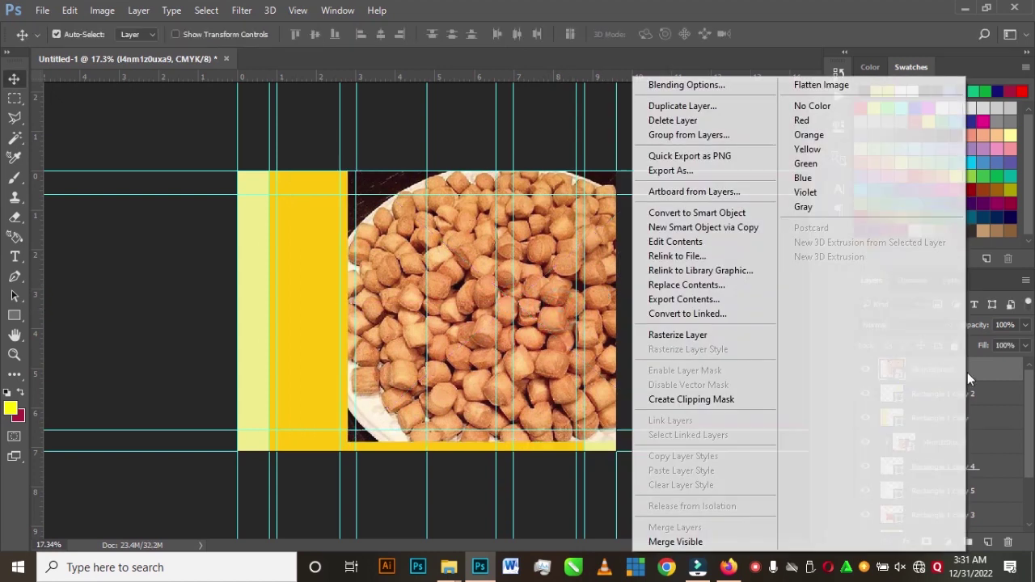
left_click(719, 399)
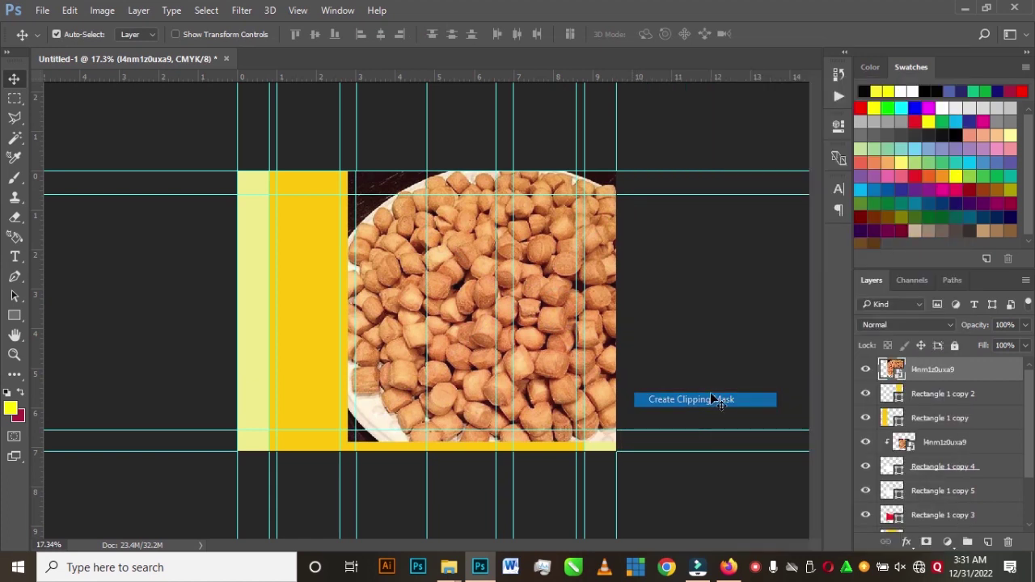
left_click_drag(552, 314, 550, 296)
mouse_move(977, 324)
left_mouse_down()
mouse_move(938, 325)
mouse_move(977, 323)
mouse_move(968, 333)
left_mouse_up()
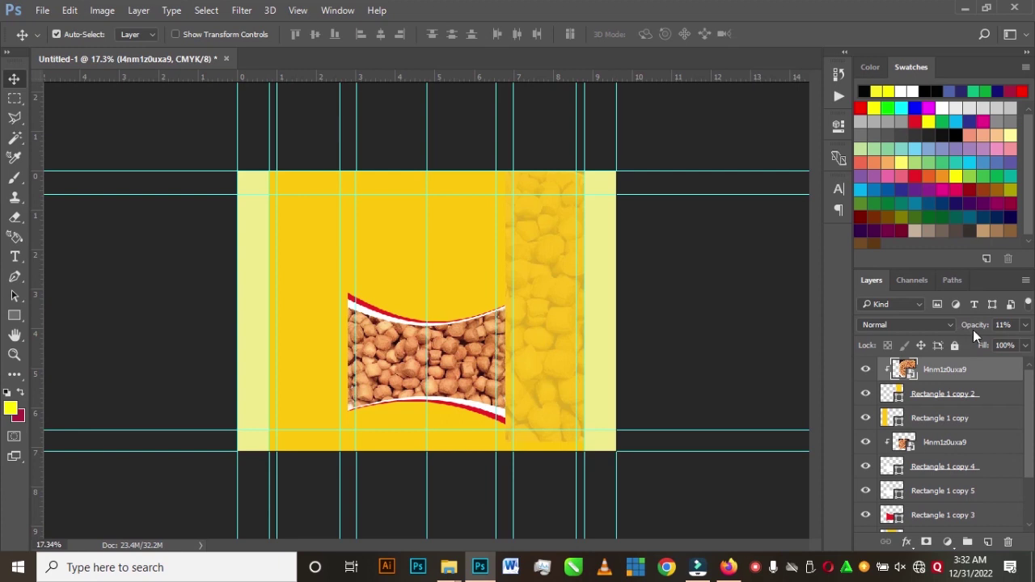
left_click_drag(971, 329, 974, 325)
left_click_drag(971, 330, 975, 331)
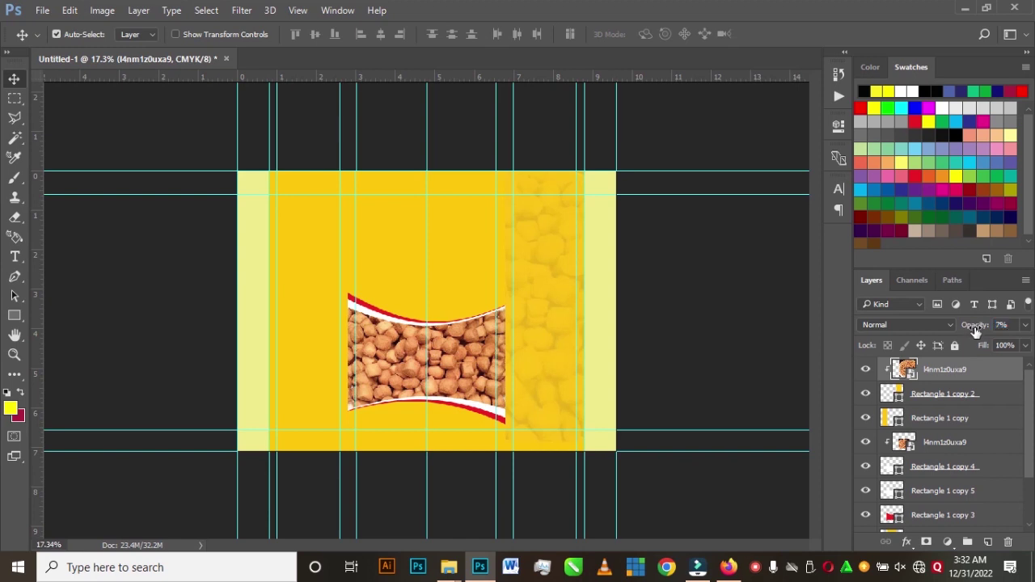
- Duplicate the faint food photo, clip it above Rectangle 1 copy, and move it to the left panel
left_click(550, 294, "ctrl")
key("ctrl")
key("ctrl")
key("ctrl+j")
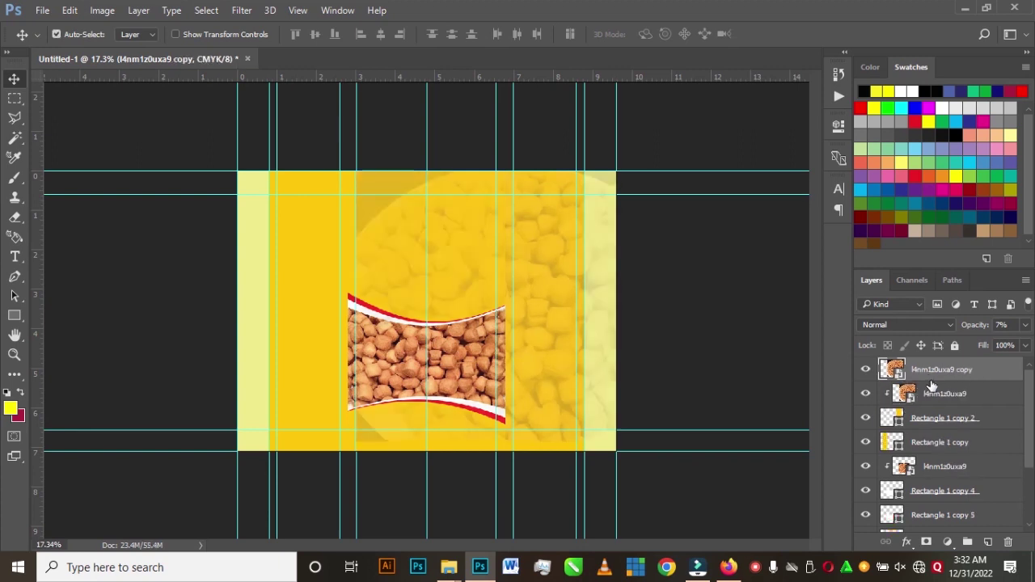
left_click(316, 303)
left_click_drag(980, 369, 969, 433)
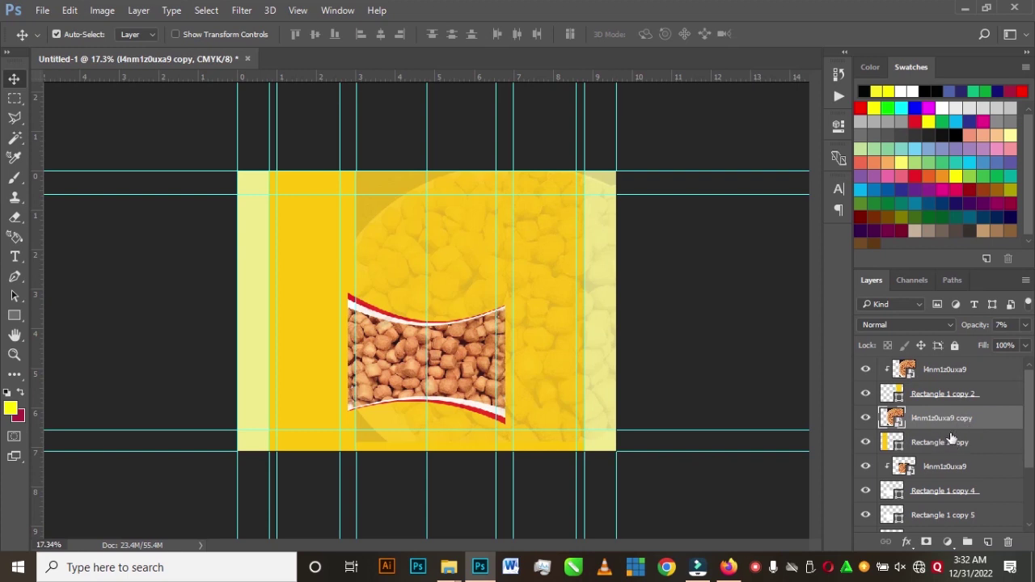
right_click(990, 416)
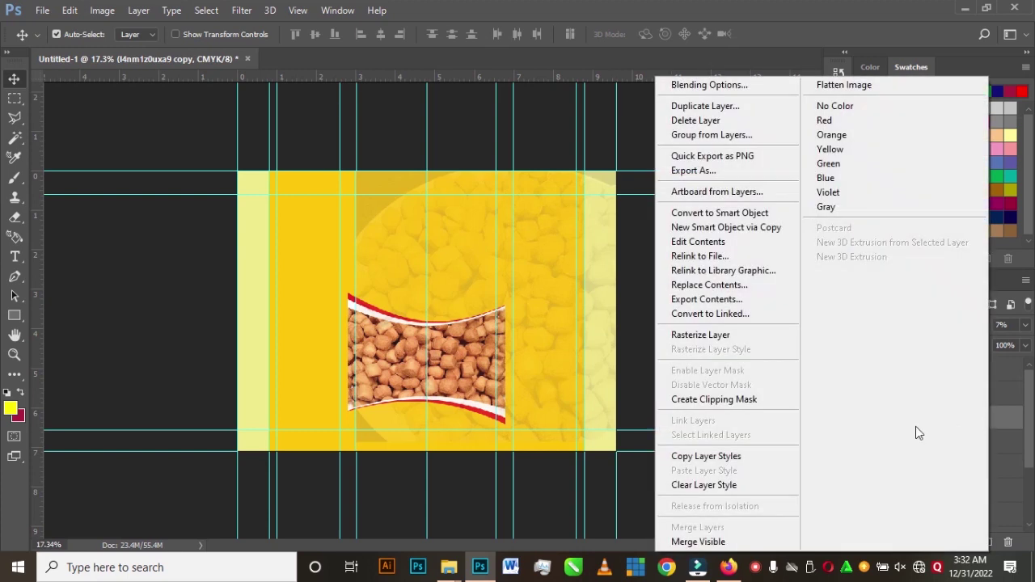
left_click(744, 400)
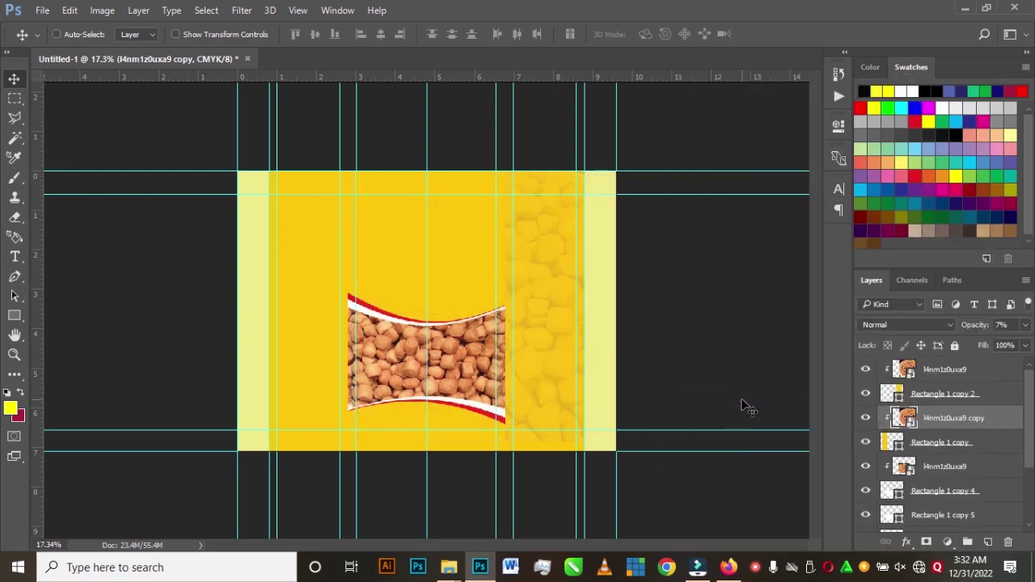
key("ctrl+t")
left_click_drag(591, 329, 323, 341)
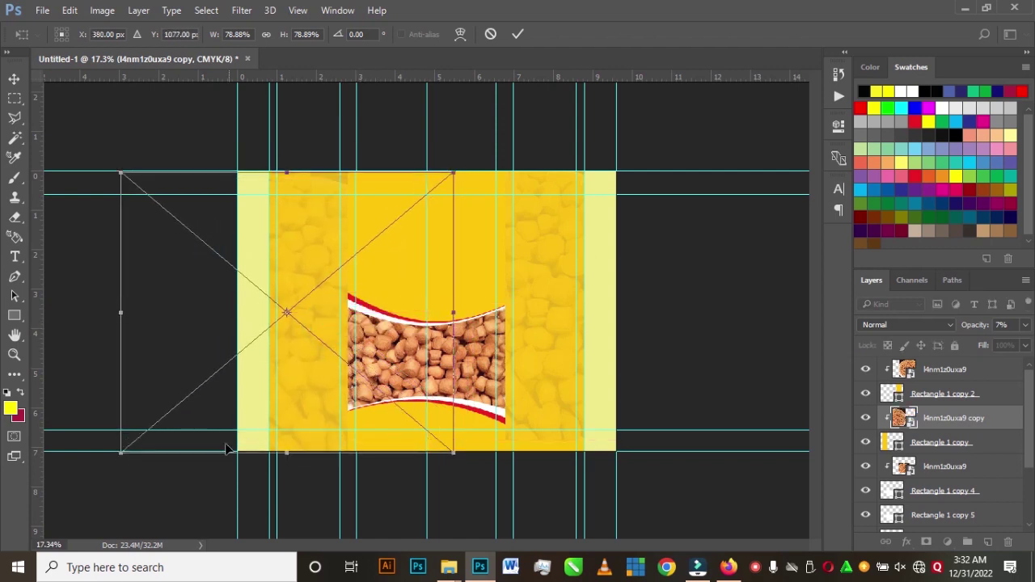
double_click(308, 323)
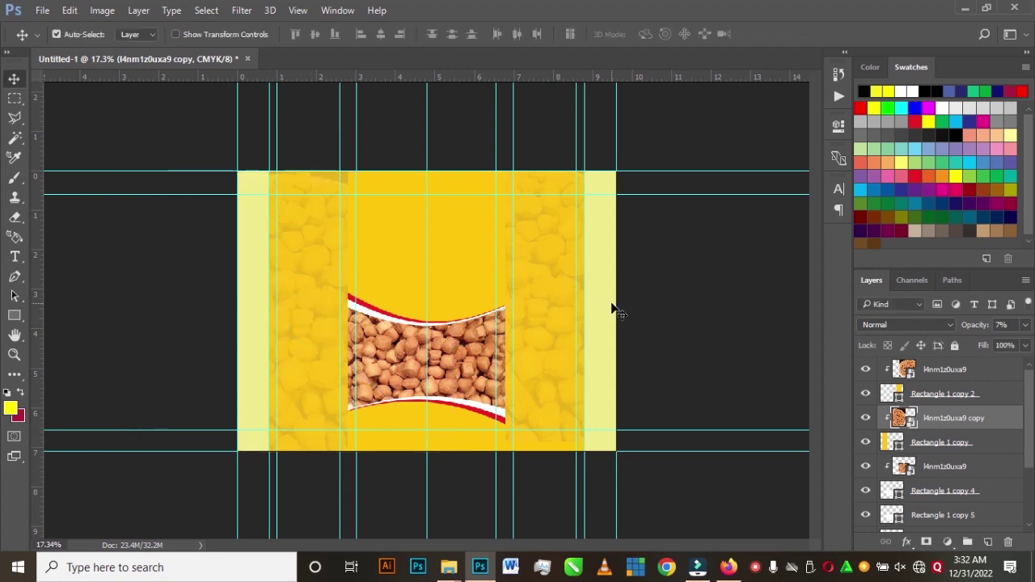
- Nudge the original faint food texture down to the top guide and commit
left_click(560, 278)
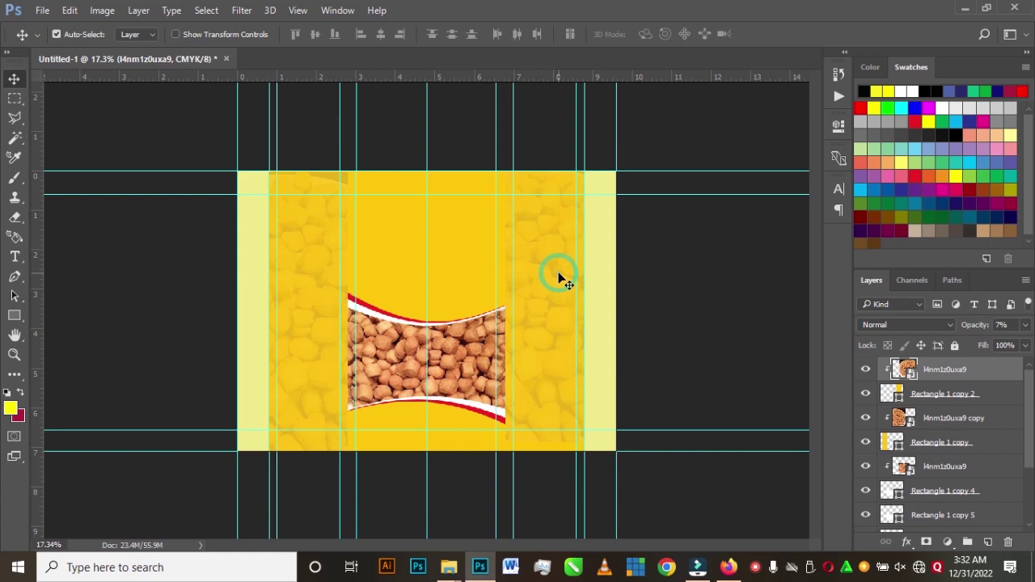
key("ctrl+t")
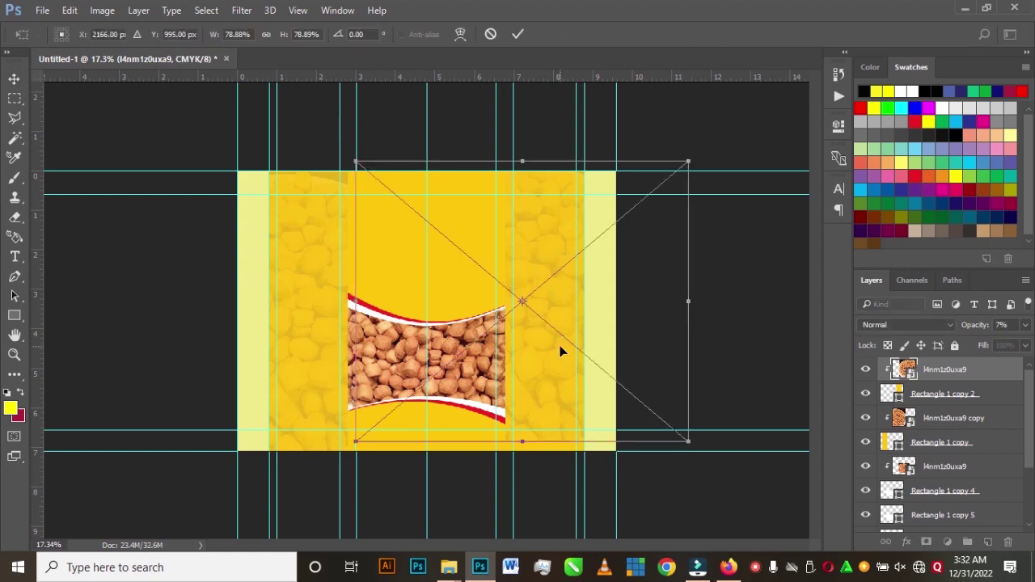
left_click_drag(550, 377, 550, 383)
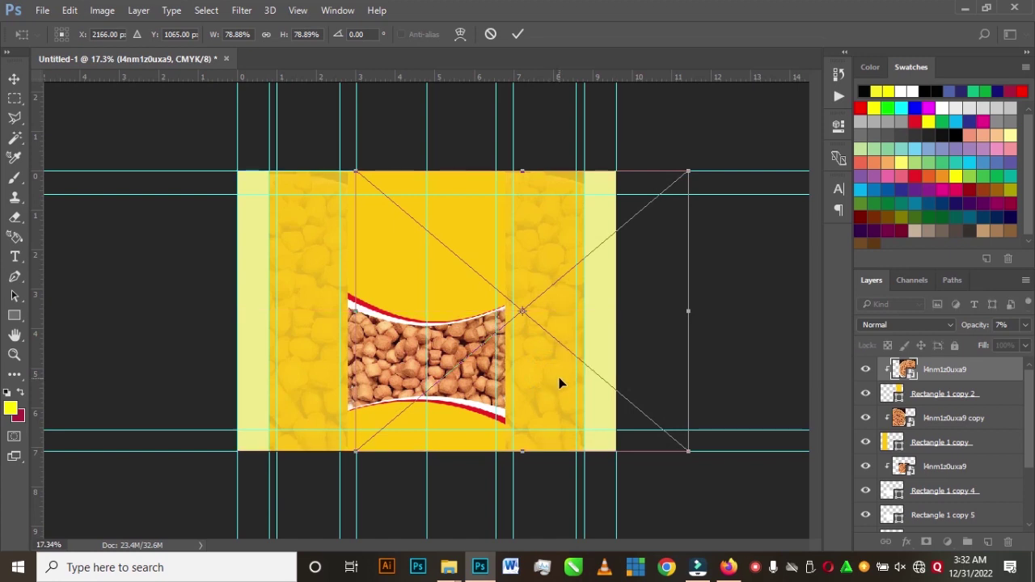
left_click(560, 390)
left_click(521, 34)
scroll(435, 336, "up", 2)
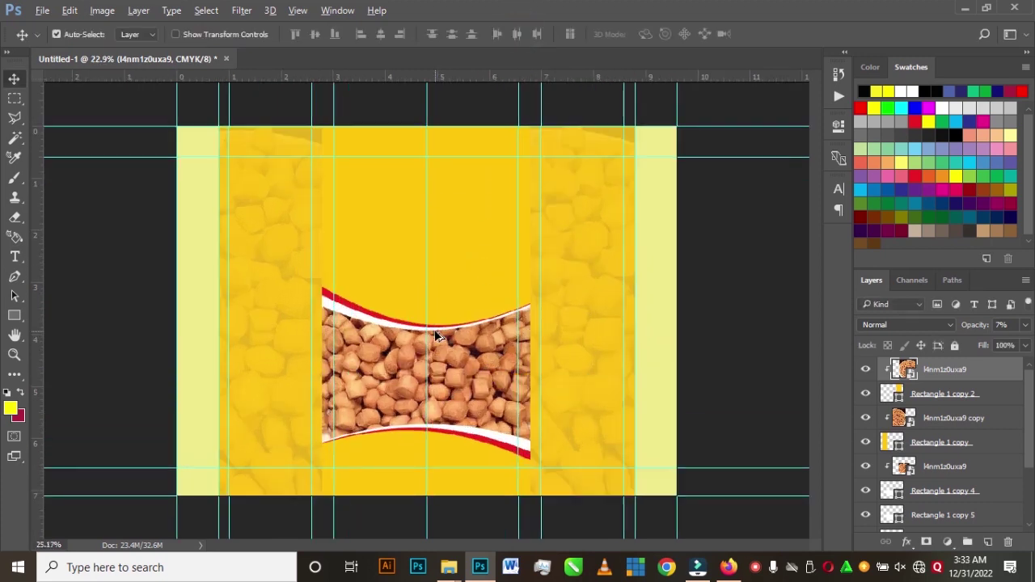
scroll(445, 333, "down", 1)
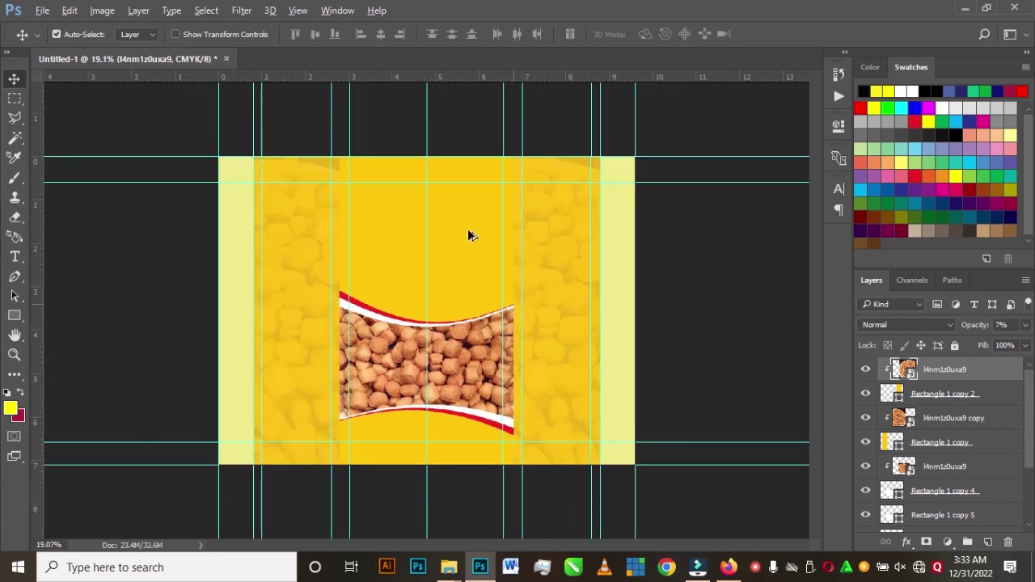
scroll(295, 380, "up", 1)
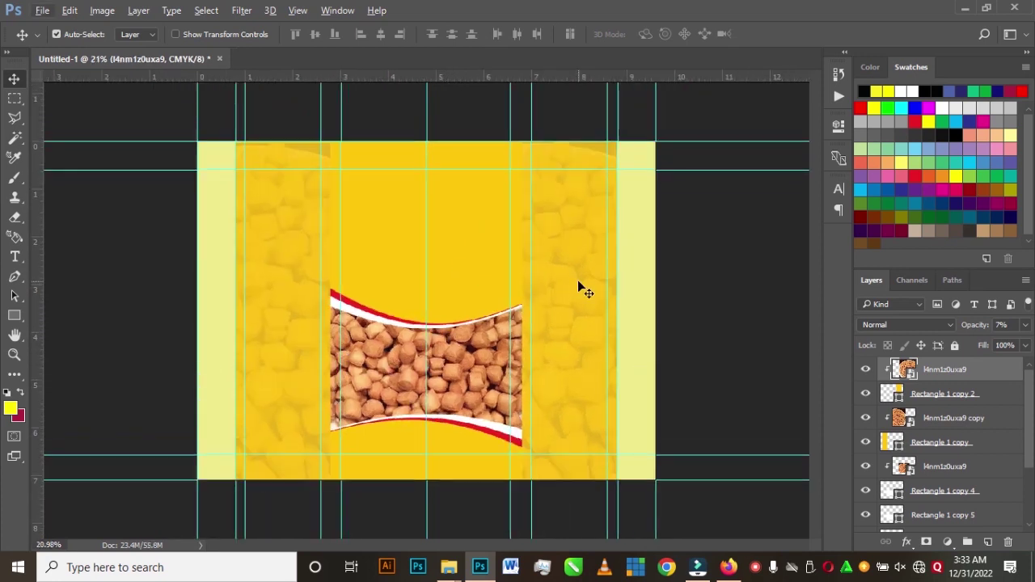
- Drag LOGO.png from the PRODUCT PACKAGE DESIGN folder into the Photoshop package design
mouse_move(449, 571)
left_click(407, 524)
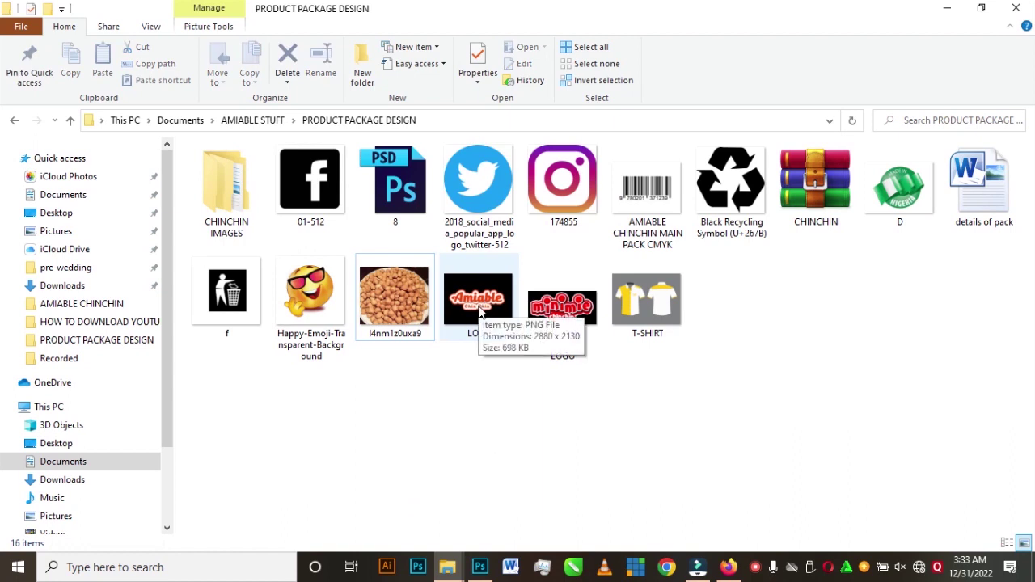
left_click_drag(480, 302, 429, 246)
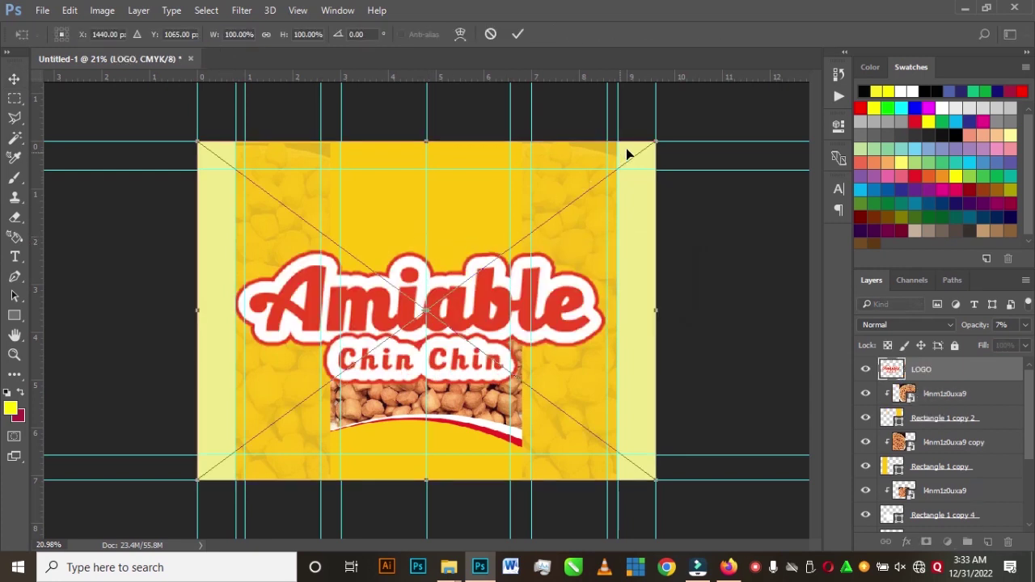
- Shrink the Amiable Chin Chin logo to about a third and centre it above the window
left_click_drag(654, 143, 508, 251)
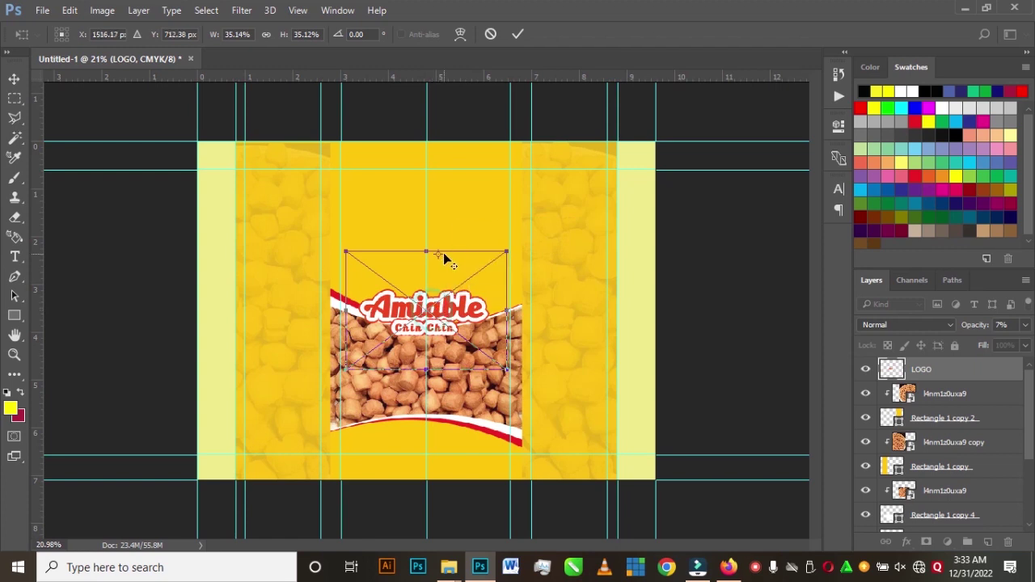
left_click_drag(462, 312, 465, 231)
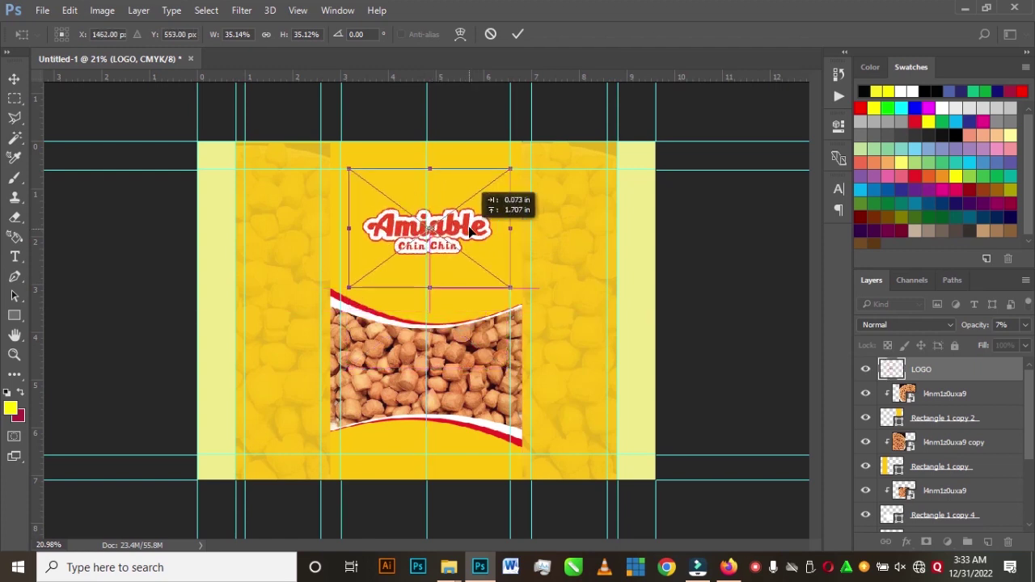
left_click_drag(511, 170, 514, 165)
key("Return")
left_click_drag(458, 245, 459, 231)
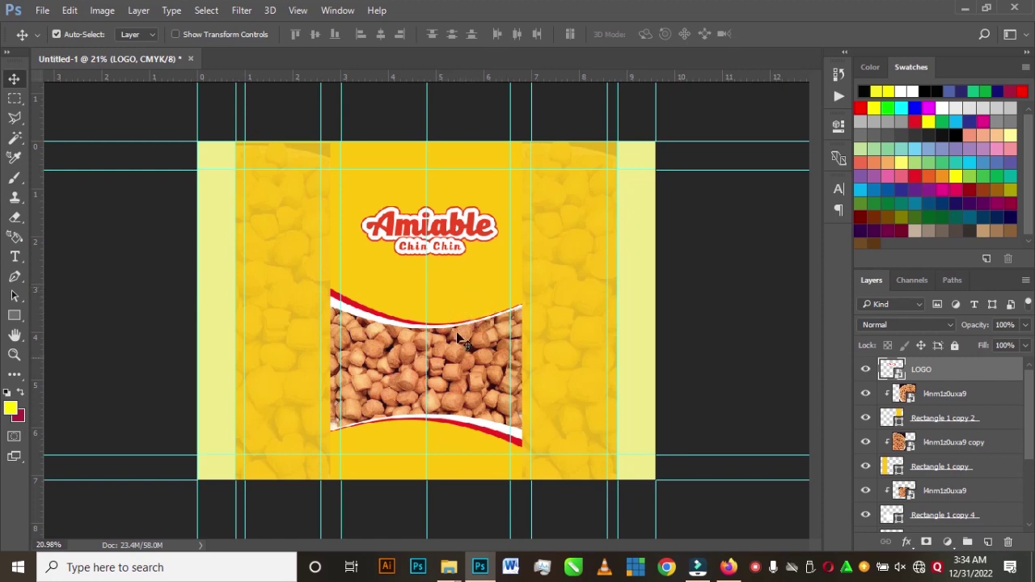
- Drag the Happy-Emoji image from the package design folder into Photoshop
mouse_move(451, 570)
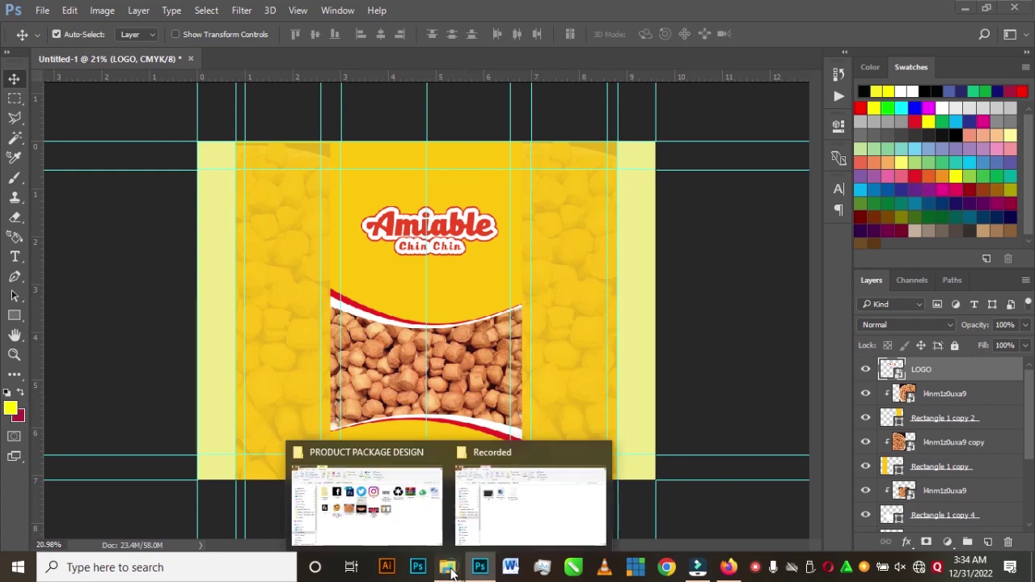
left_click(401, 524)
left_click(361, 401)
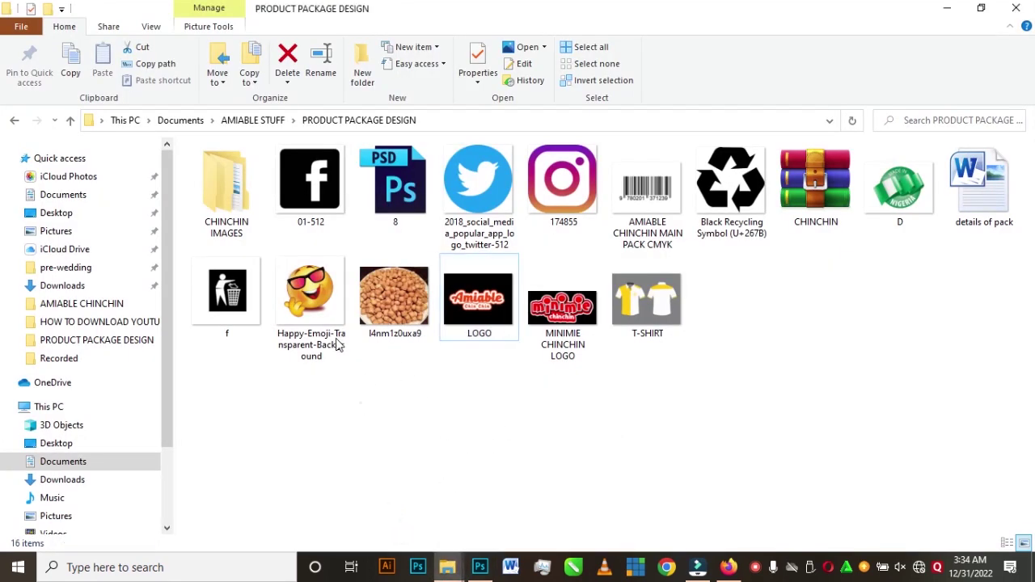
left_click_drag(312, 292, 481, 285)
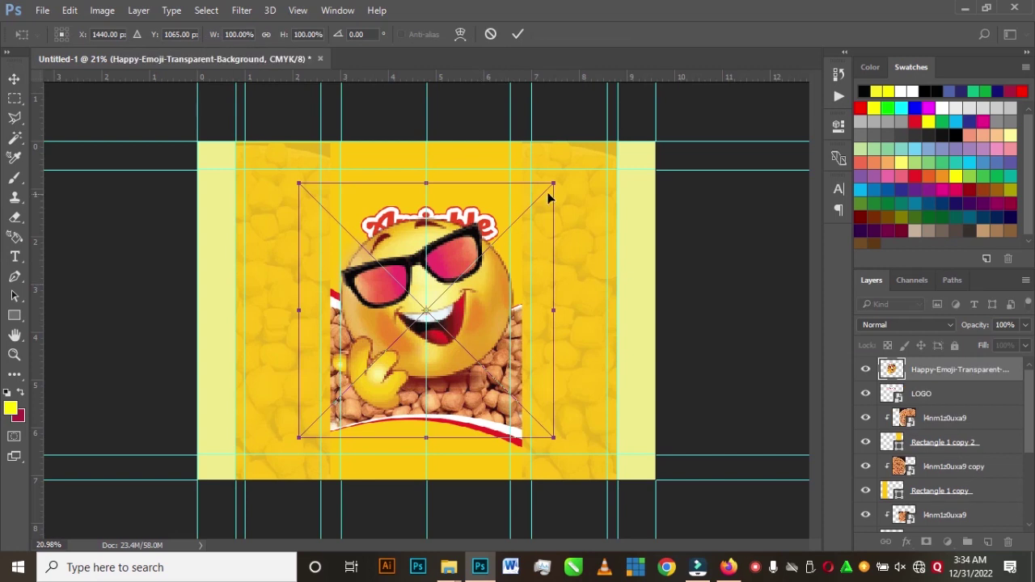
- Shrink the happy emoji to about 29% and place it on the window's top-right edge
left_click_drag(554, 185, 492, 299)
left_click(517, 34)
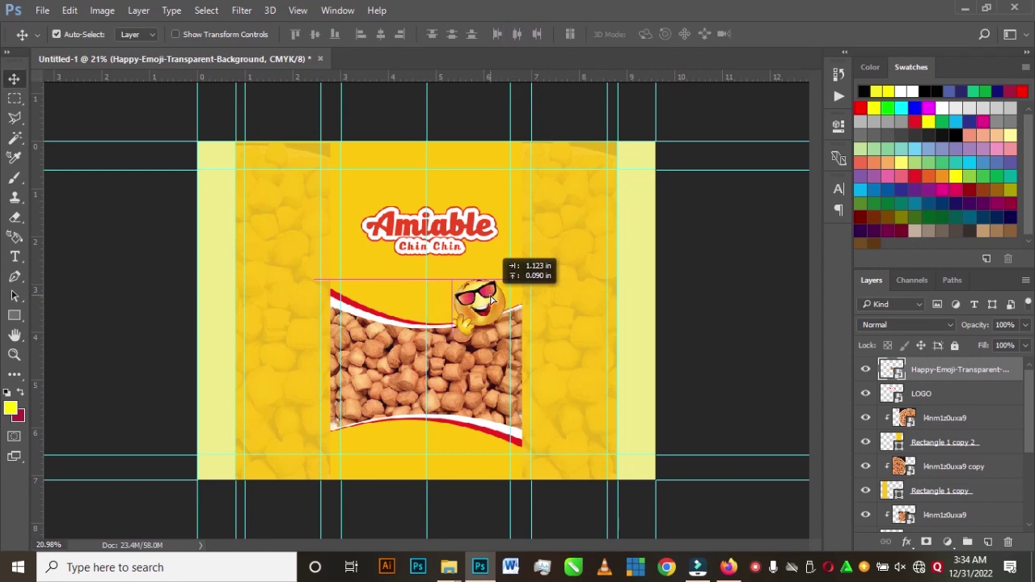
left_click_drag(492, 299, 491, 299)
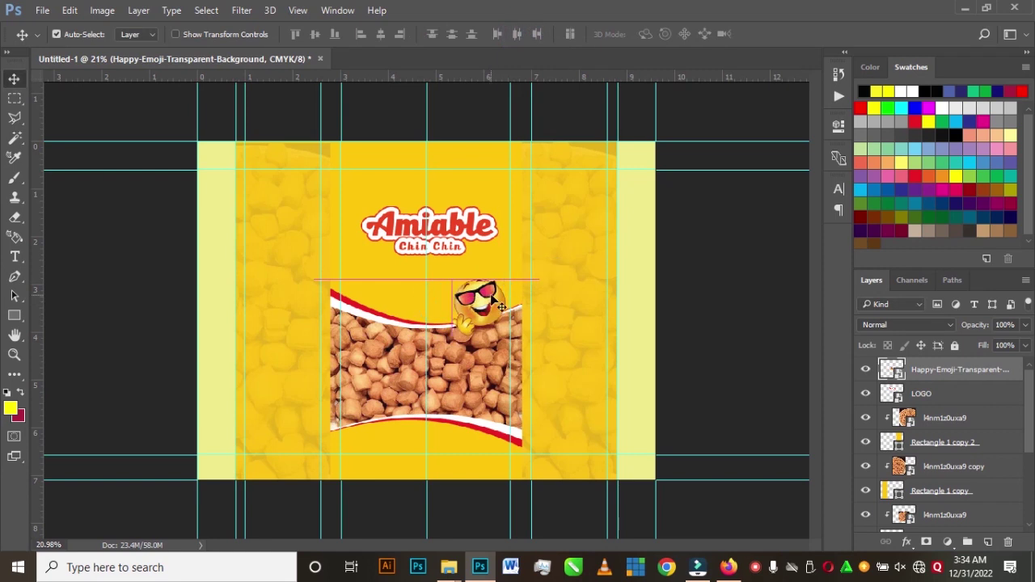
scroll(474, 345, "down", 3)
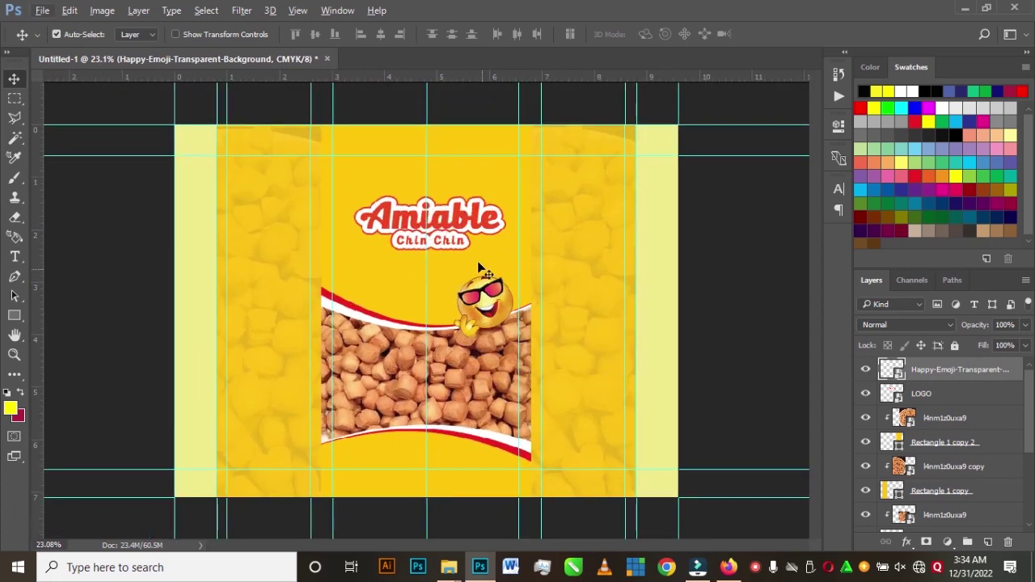
- Place another chin-chin photo above Rectangle 1, scaled to 63% and moved over the front panel
left_click(394, 281)
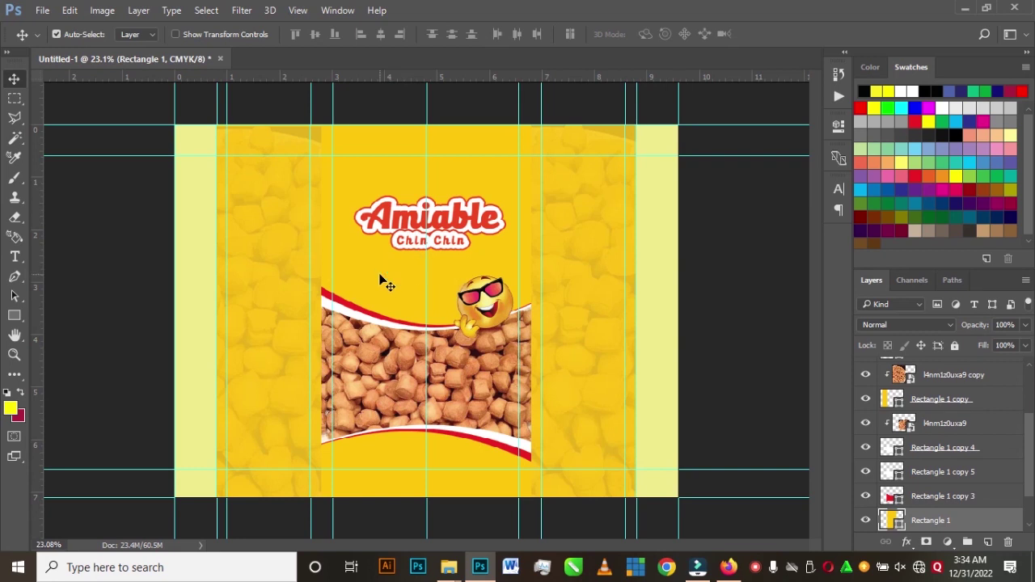
left_click(446, 566)
left_click(366, 501)
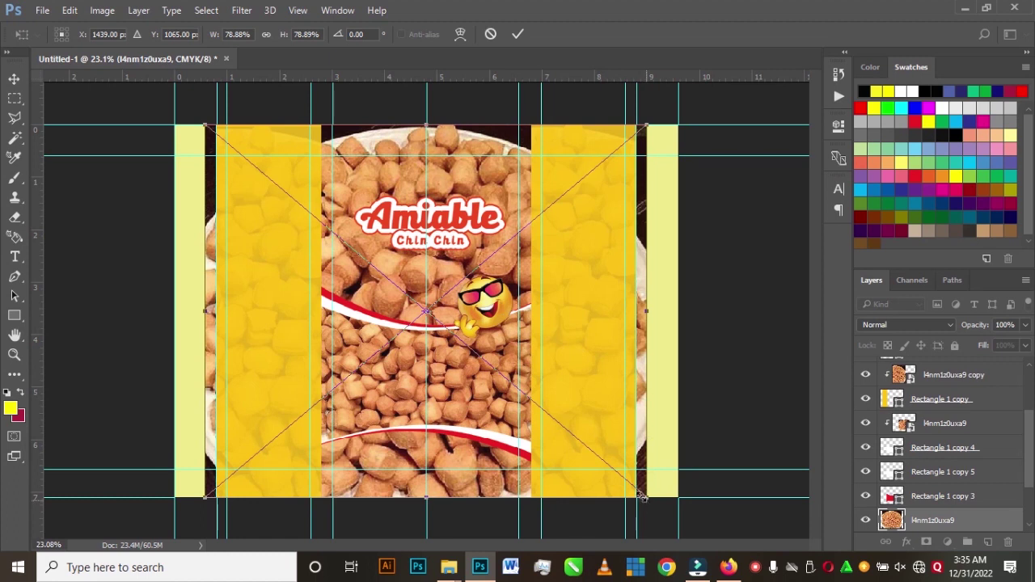
left_click_drag(642, 496, 605, 460)
left_click_drag(502, 267, 507, 202)
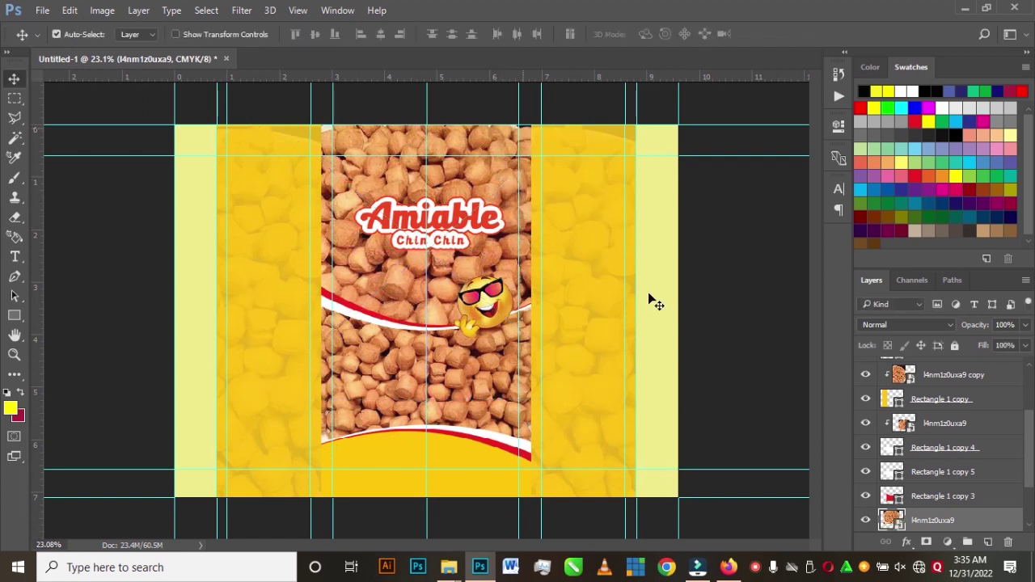
- Set the chin-chin photo layer's opacity to 5%
left_click_drag(980, 324, 1006, 323)
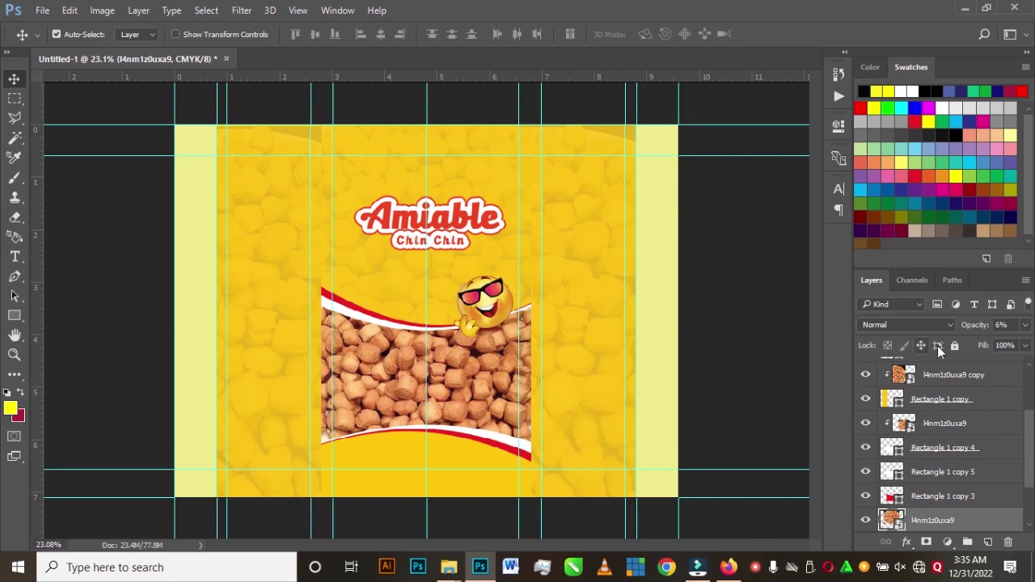
left_click(1009, 325)
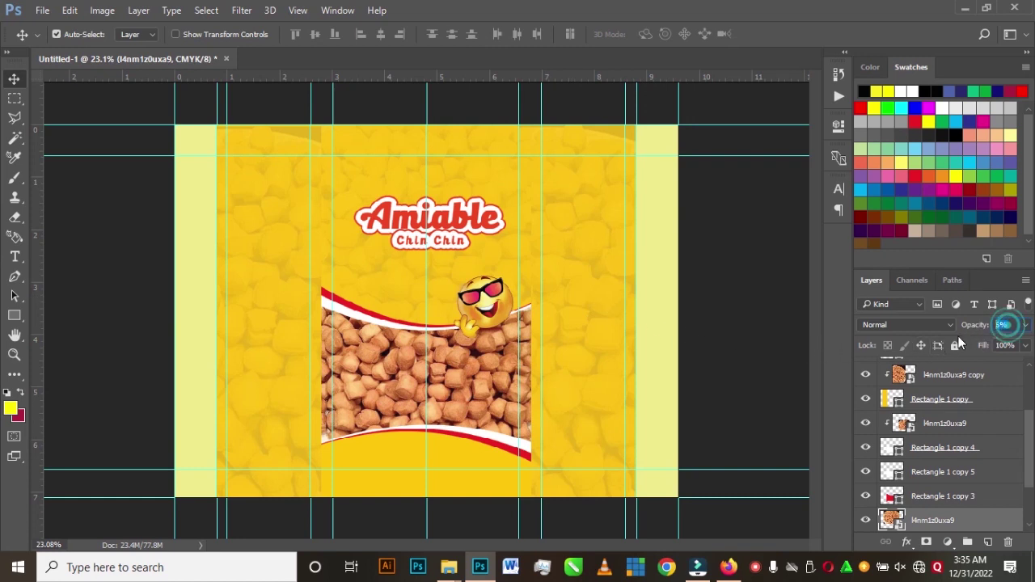
type("5")
key("Return")
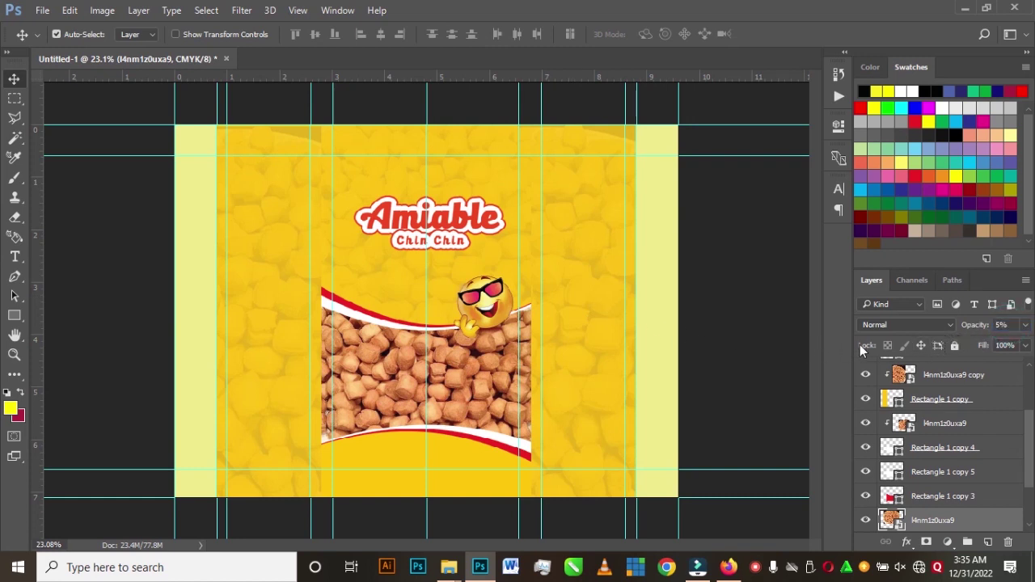
left_click(722, 248)
left_click(444, 174)
- Choose the Custom Shape Tool with the starburst shape
left_click(13, 315)
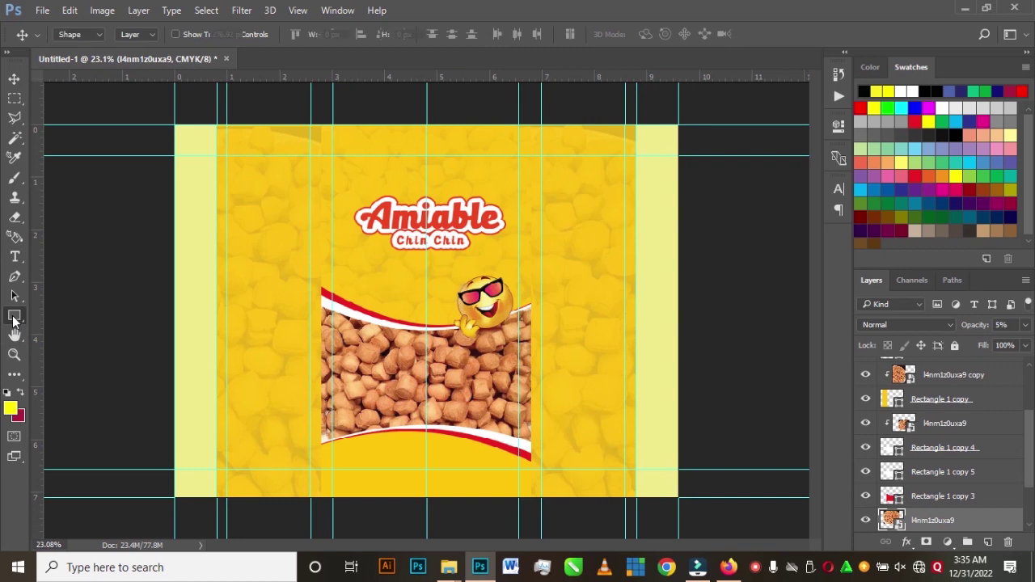
right_click(12, 315)
left_click(70, 386)
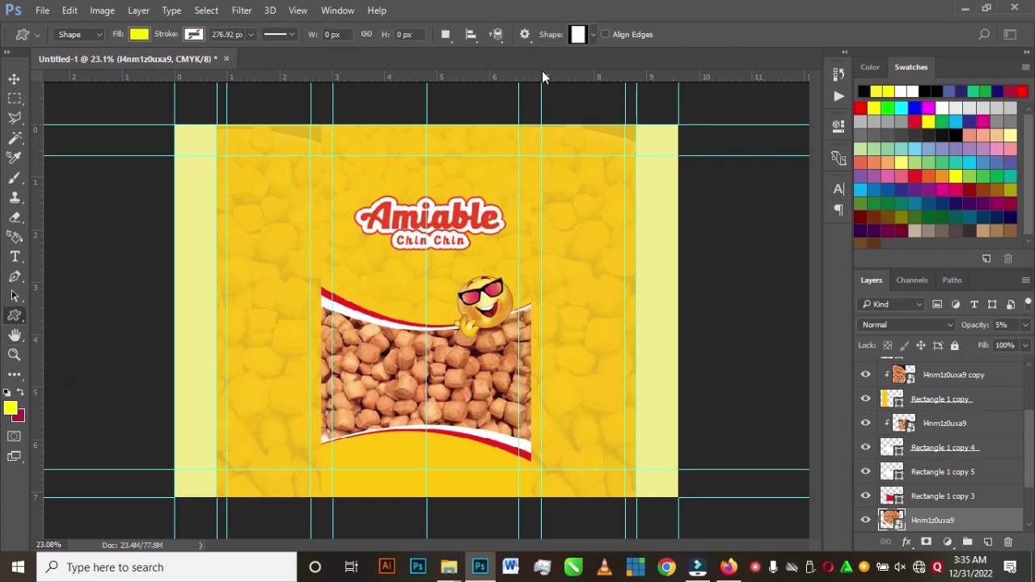
left_click(594, 34)
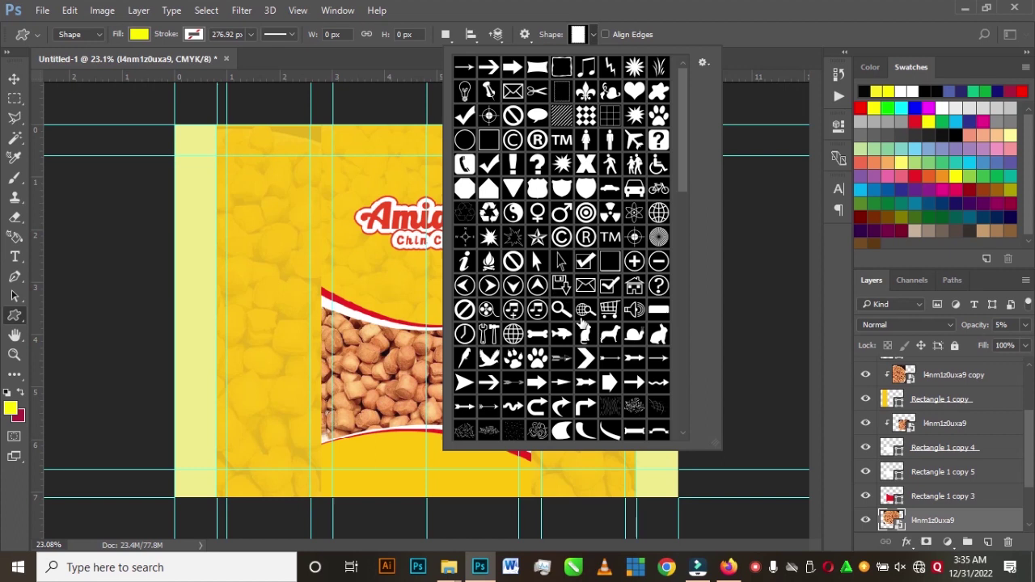
scroll(566, 311, "down", 10)
left_click(464, 235)
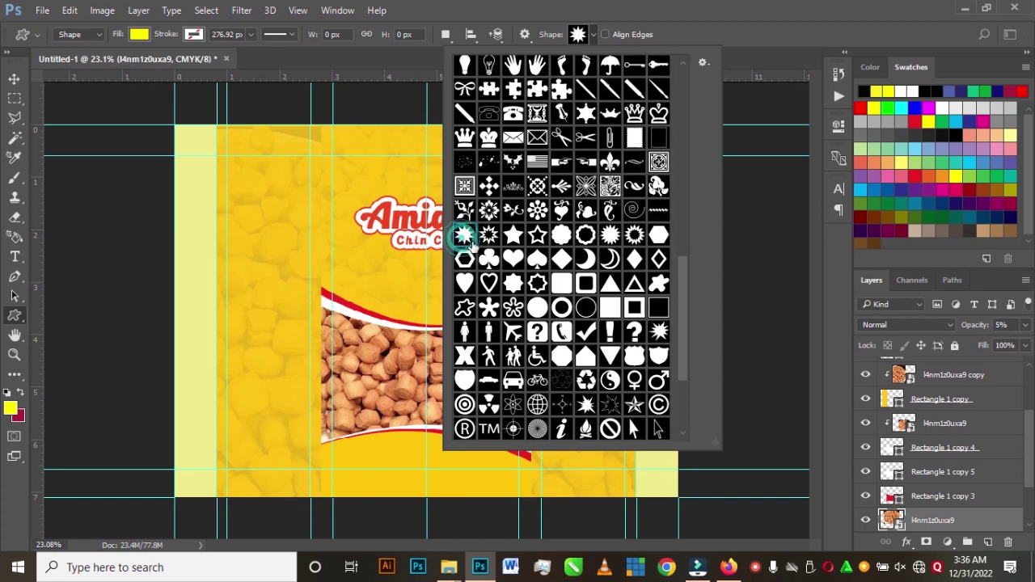
left_click(756, 35)
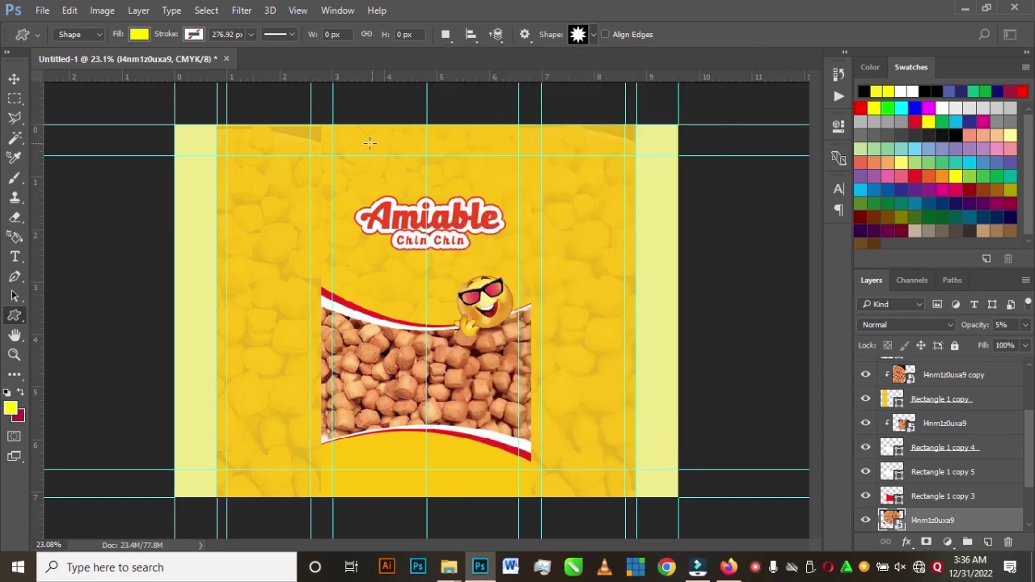
- Draw the starburst over the logo area and move it up behind the logo
left_click(14, 78)
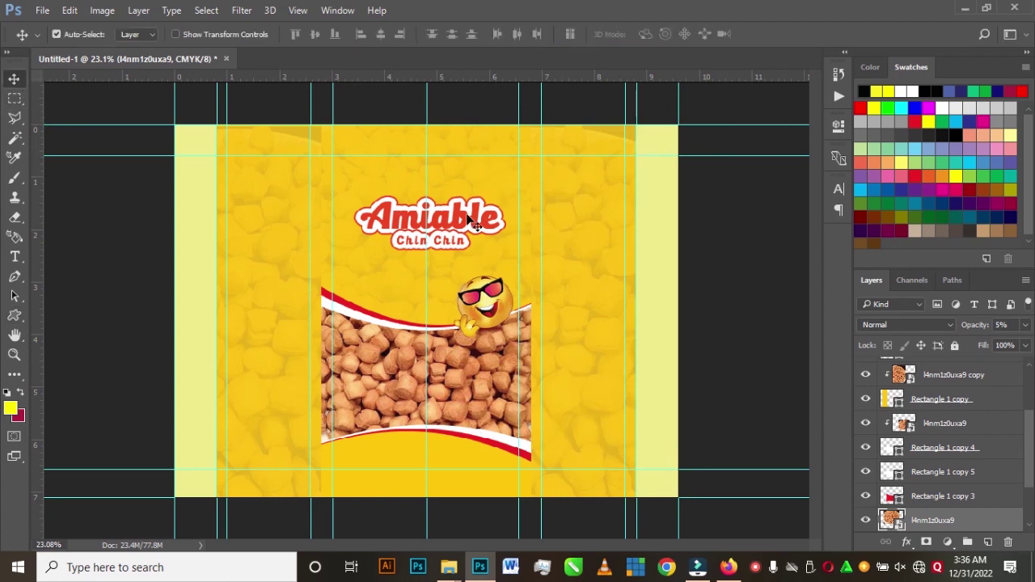
left_click(491, 176)
scroll(896, 494, "down", 1)
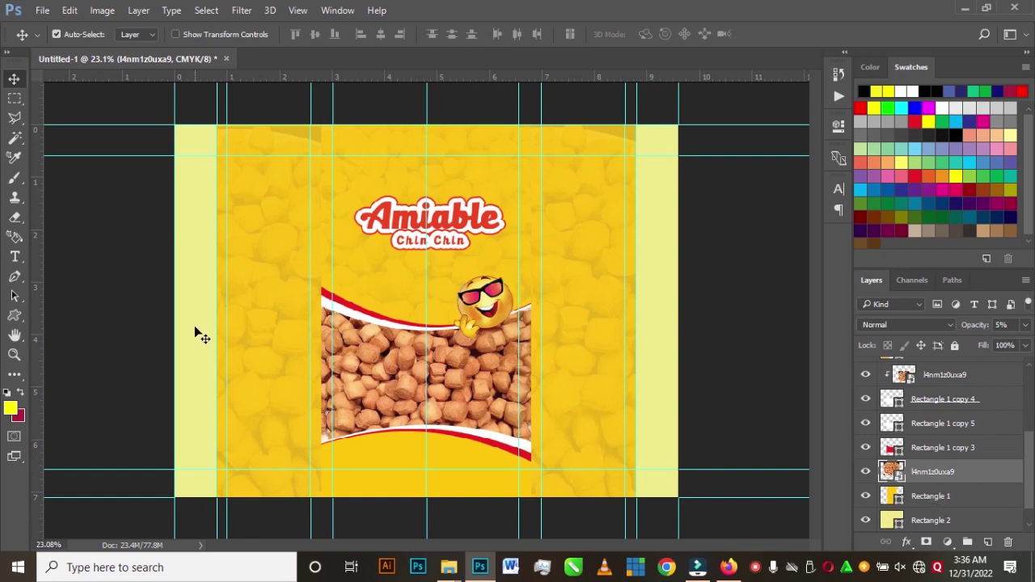
left_click(14, 315)
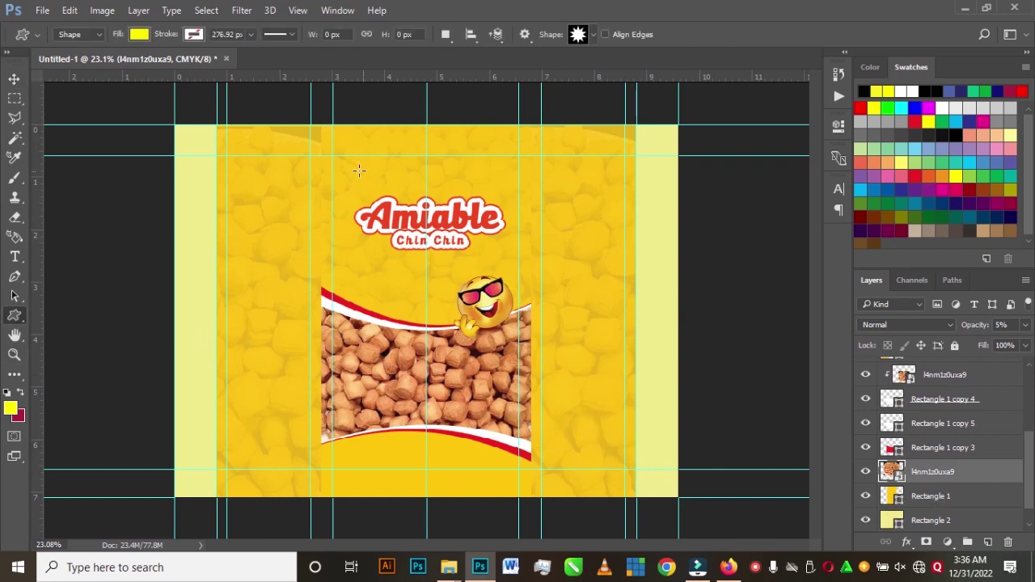
left_click_drag(343, 146, 545, 347)
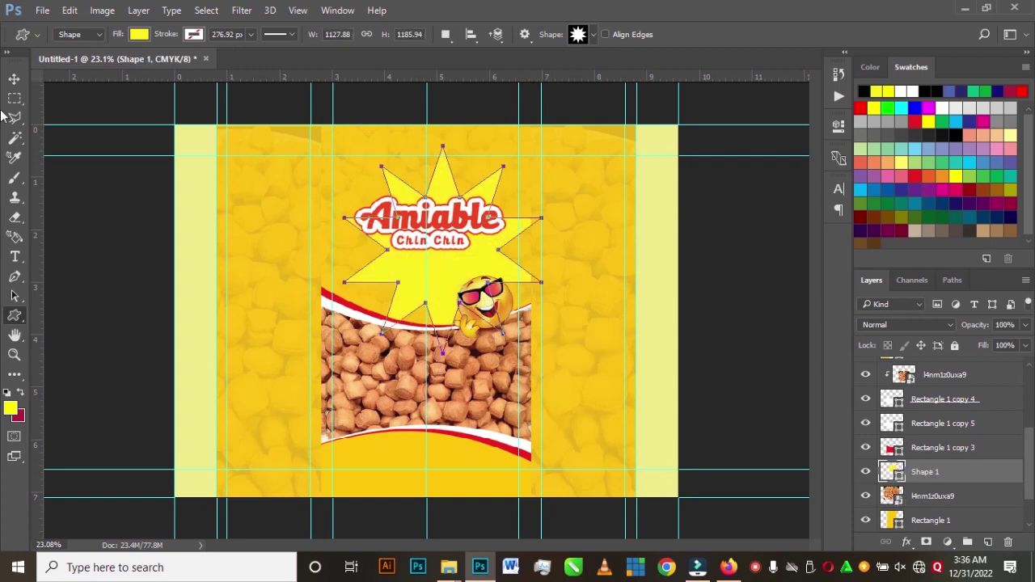
left_click(20, 83)
left_click_drag(469, 273, 455, 248)
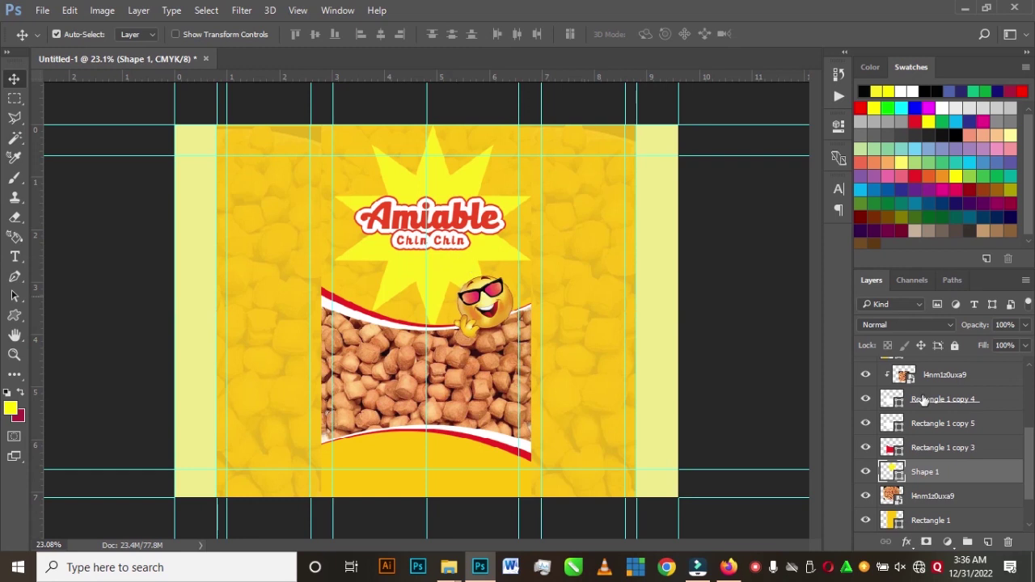
- Fill the starburst with orange (fc9221) and lower its opacity to 25%
double_click(894, 473)
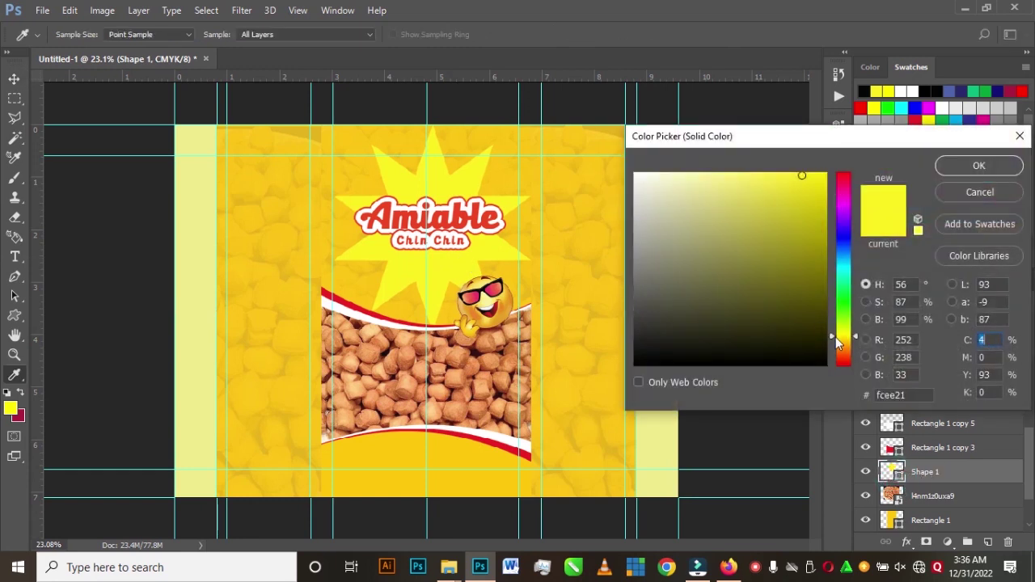
left_click_drag(835, 335, 845, 350)
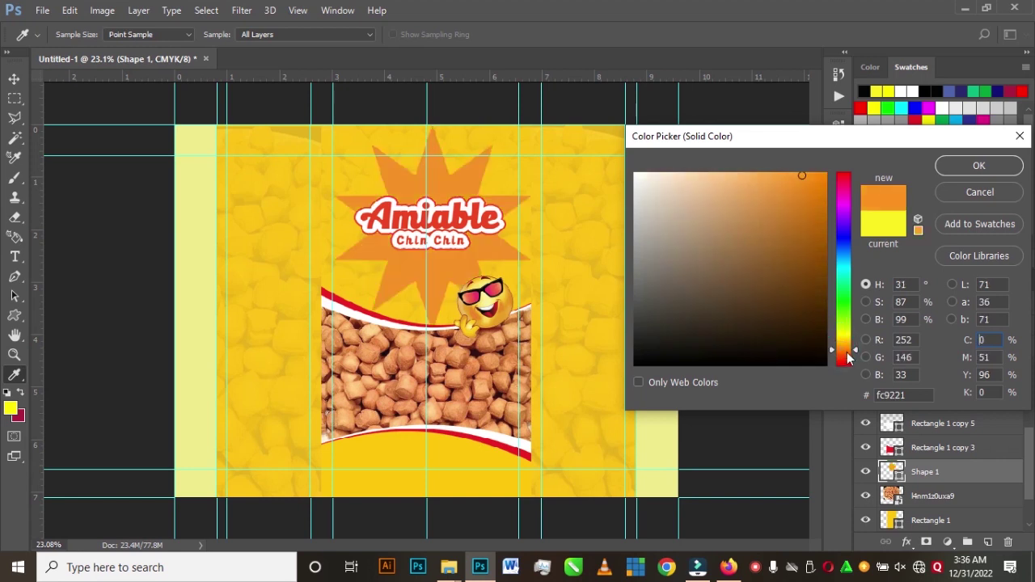
left_click(979, 166)
left_click_drag(465, 261, 467, 261)
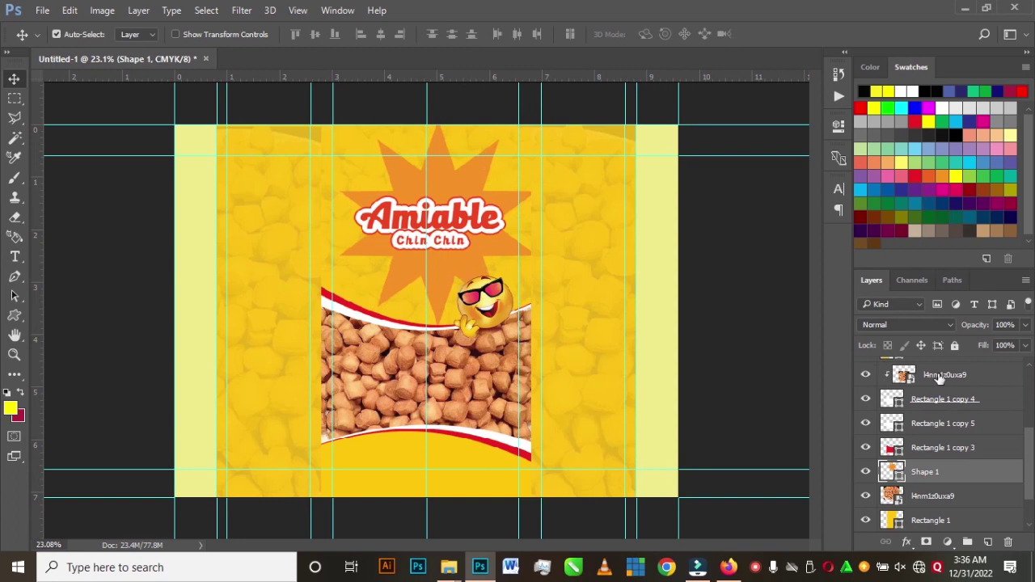
left_click_drag(976, 324, 931, 324)
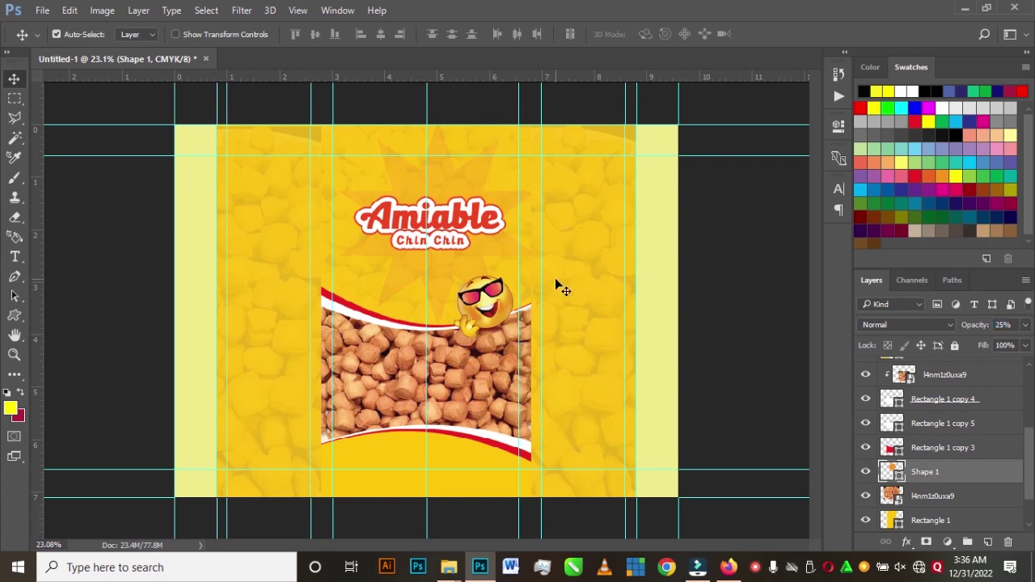
- Enlarge the starburst to about 142% and nudge it slightly right
key("ctrl+t")
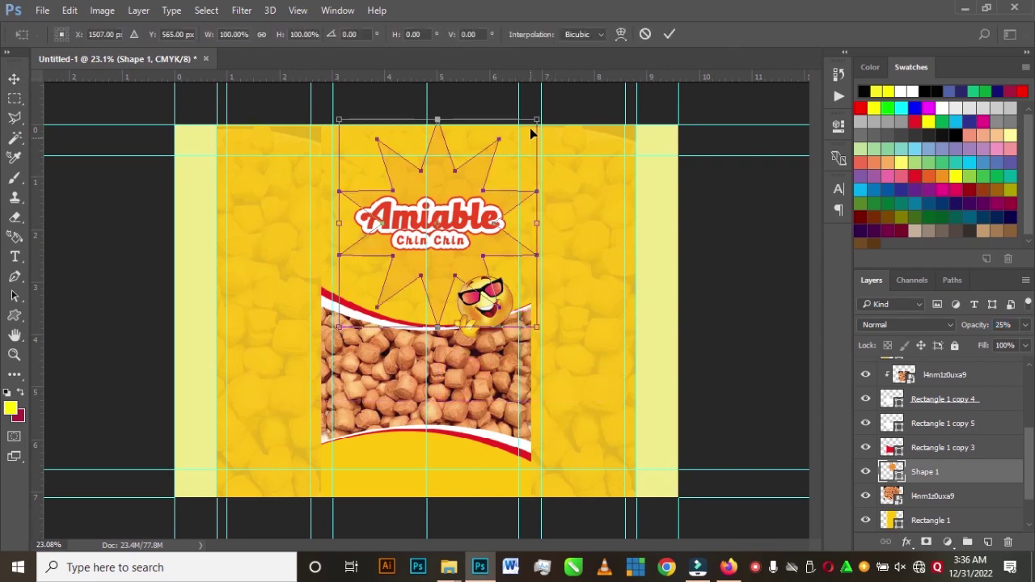
left_click_drag(536, 120, 580, 83)
double_click(482, 163)
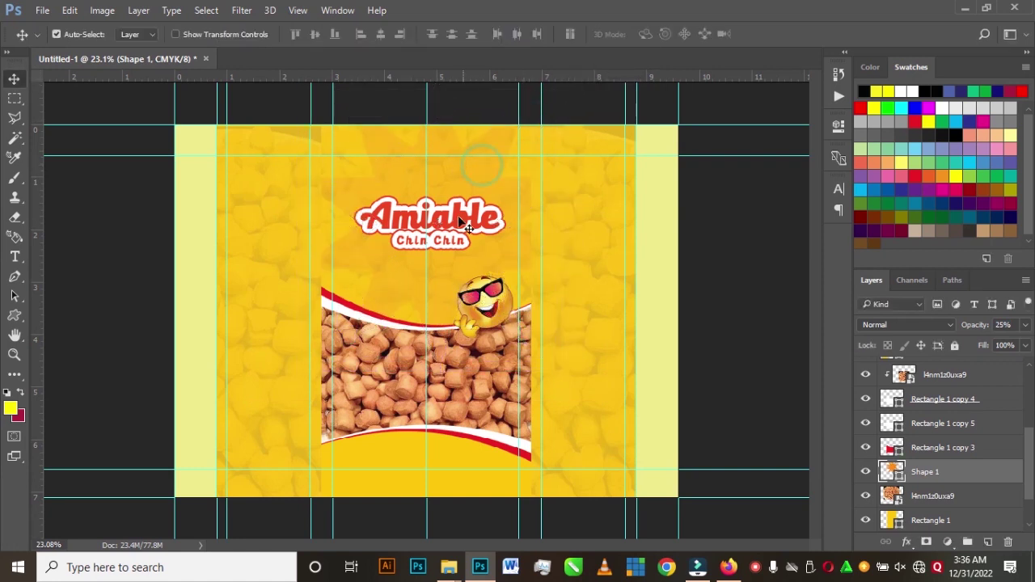
left_click_drag(468, 195, 456, 195)
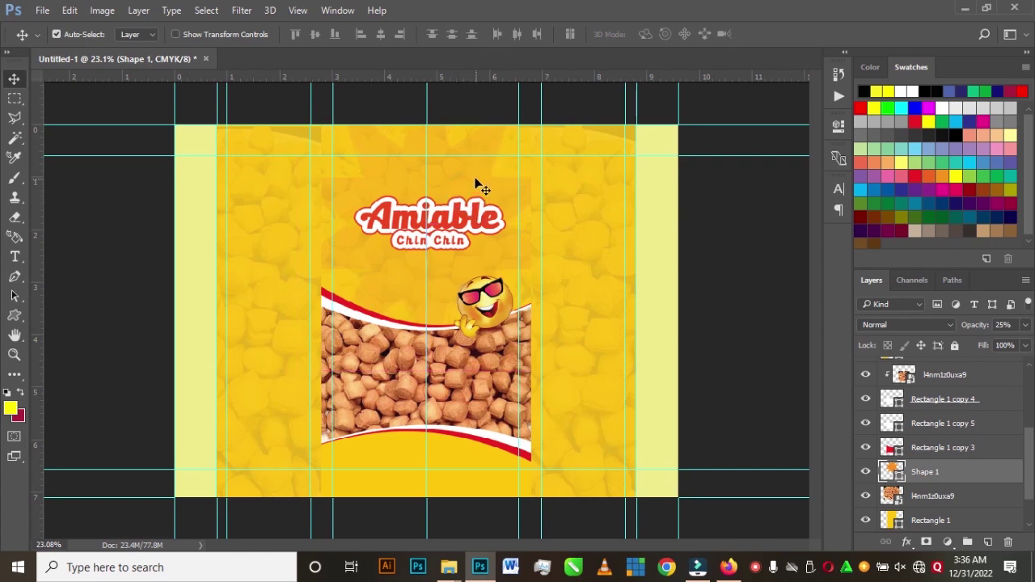
left_click(470, 167)
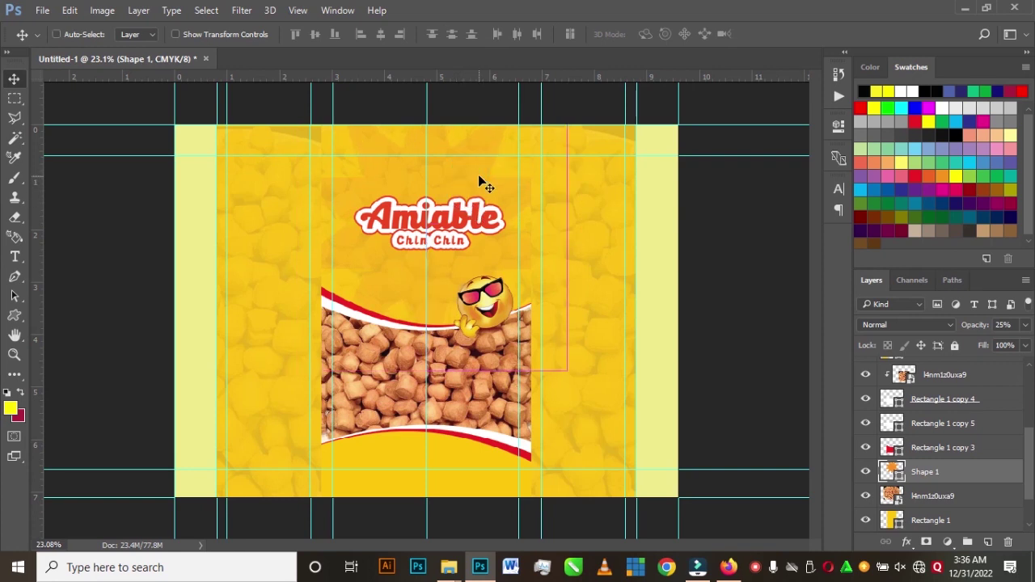
- Duplicate the Shape 1 starburst and scale the copy to about 75.6% behind the logo
key("ctrl+j")
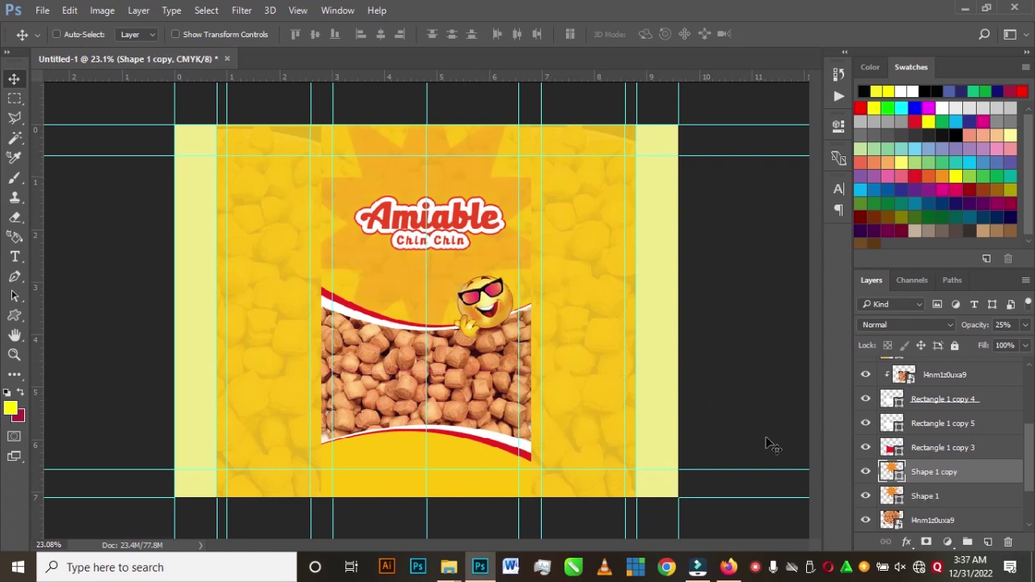
key("ctrl+t")
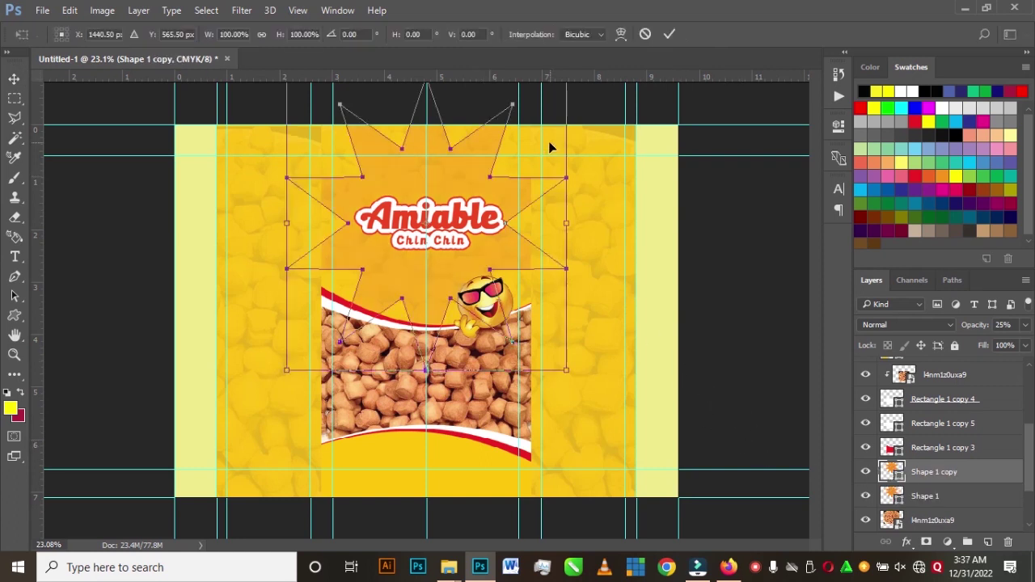
left_click_drag(566, 373, 530, 298)
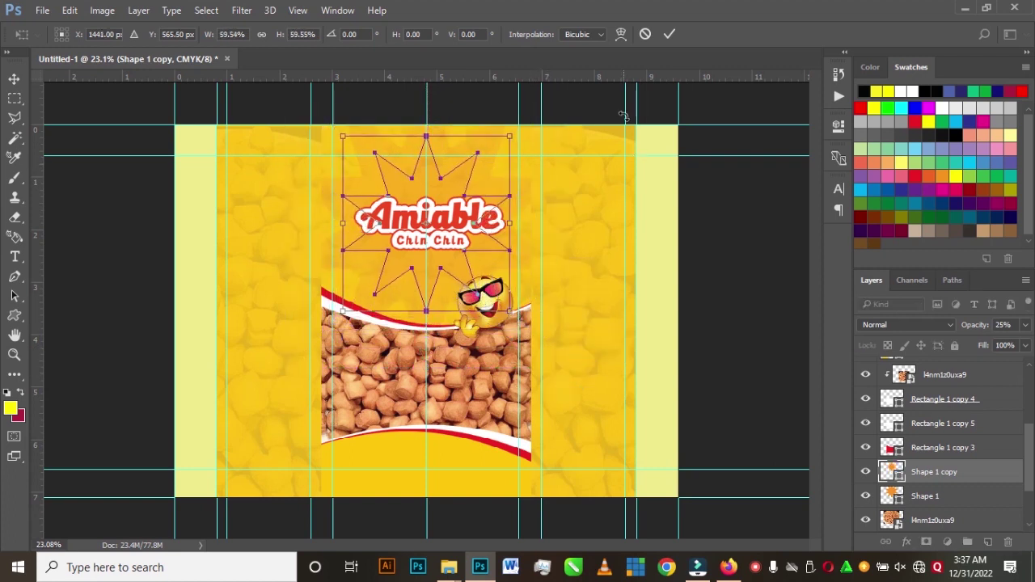
left_click(670, 34)
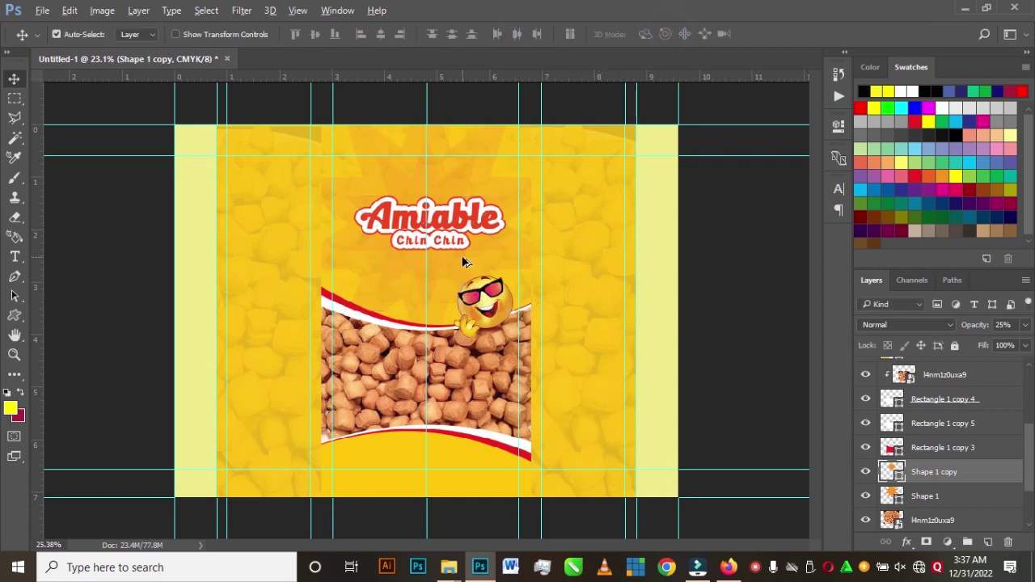
- Switch to the project files folder and select the details of pack document
scroll(459, 252, "up", 1)
scroll(467, 253, "up", 4)
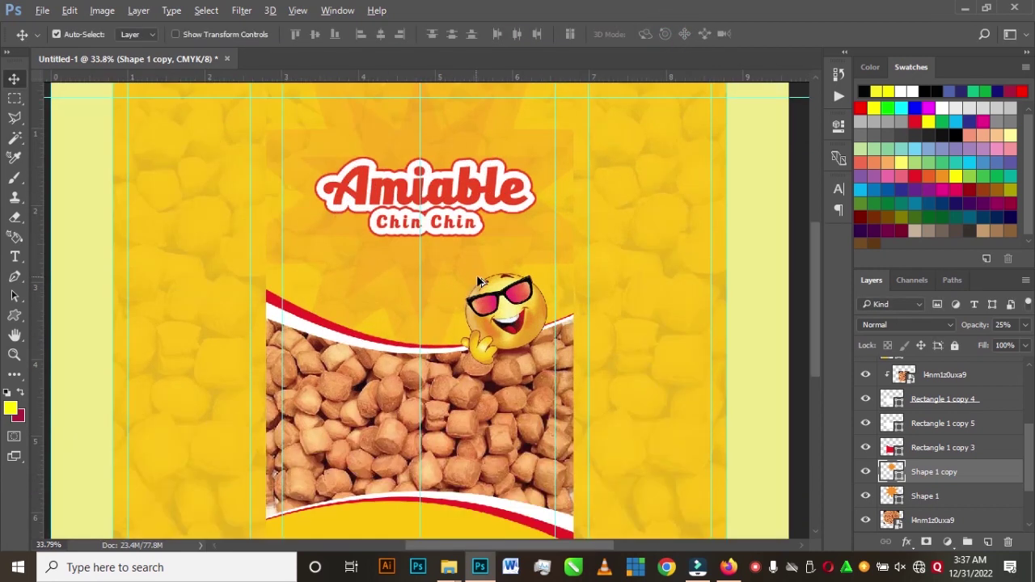
scroll(491, 263, "down", 4)
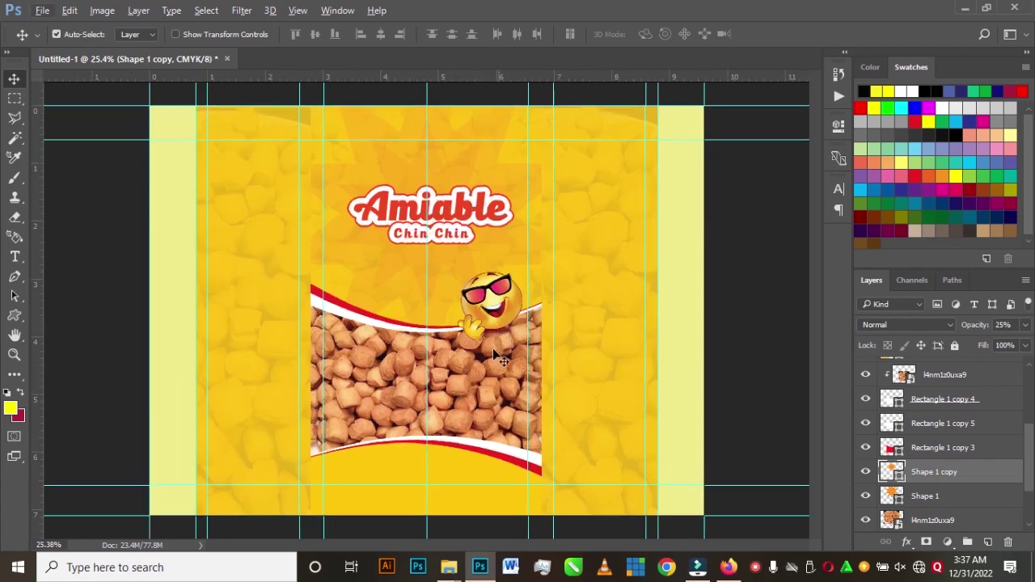
key("alt+Tab")
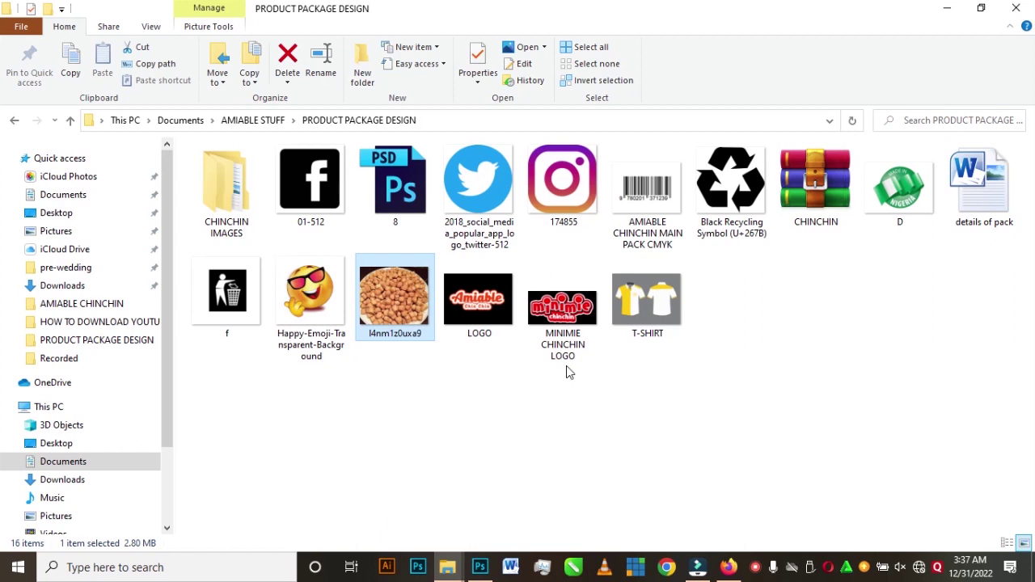
left_click(981, 204)
- Draw a small orange circle, Ellipse 1, below the lower red wave with the Ellipse Tool
key("alt+Tab")
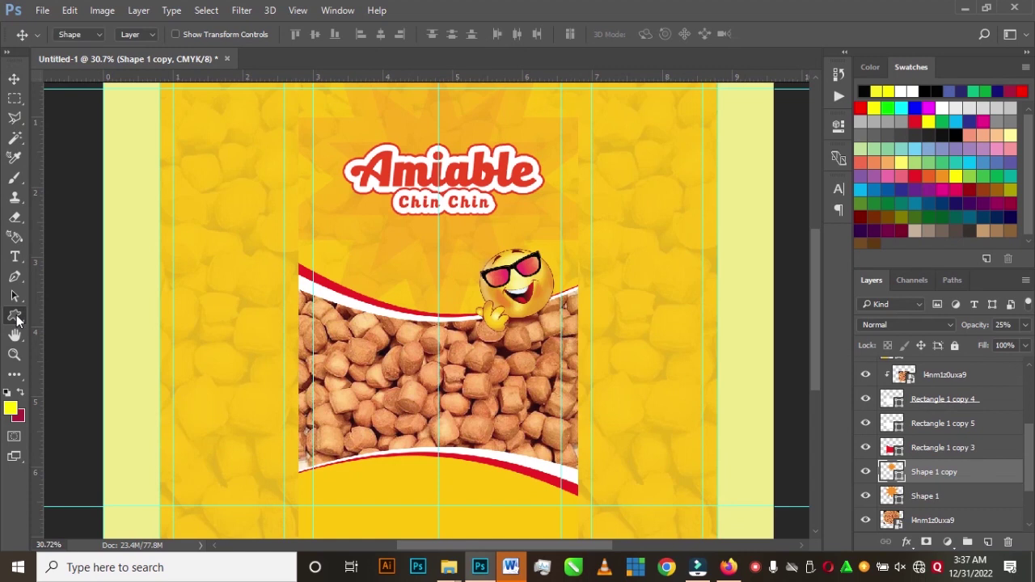
left_click(18, 320)
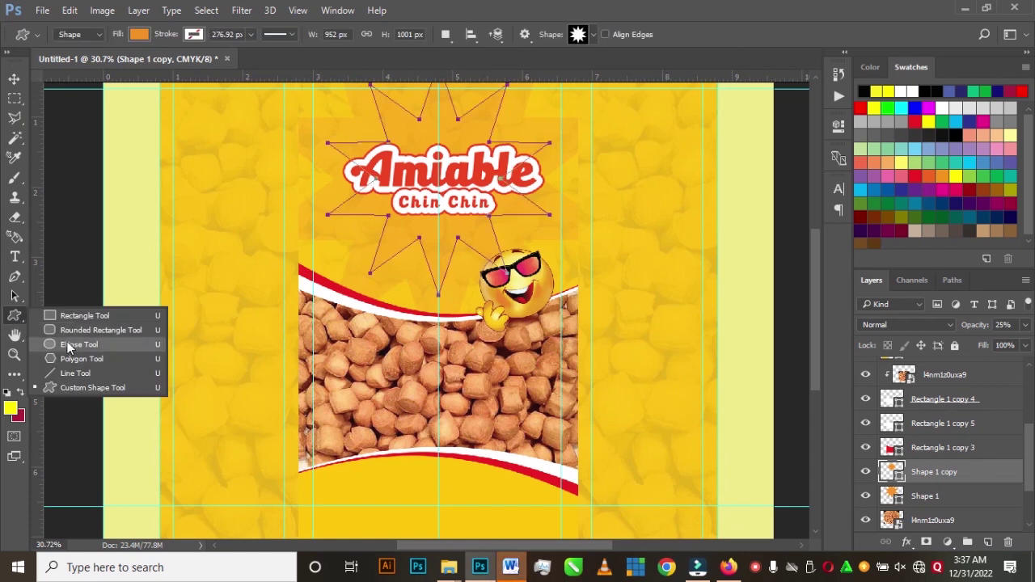
left_click(67, 341)
left_click(337, 419)
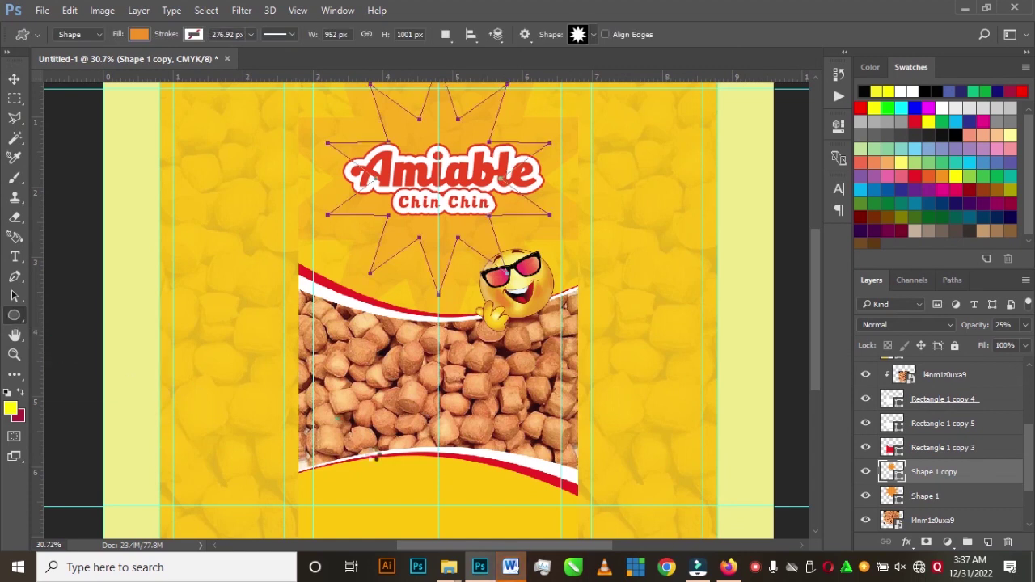
scroll(393, 475, "down", 1)
scroll(393, 474, "down", 1)
left_click_drag(337, 420, 405, 371)
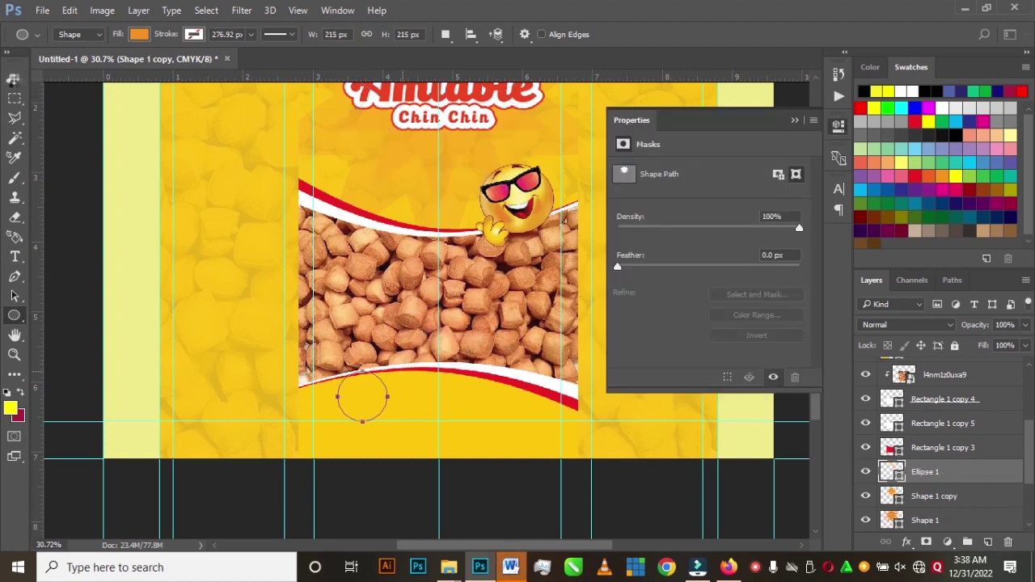
- Reposition Ellipse 1 and raise it to the top of the layer stack
key("v")
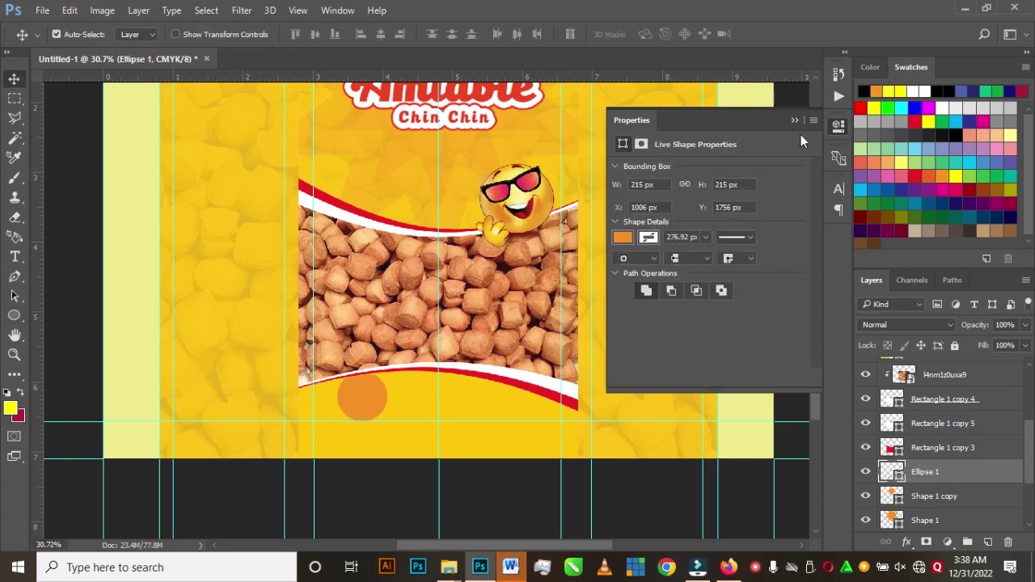
left_click(794, 120)
mouse_move(366, 394)
left_mouse_down()
mouse_move(361, 361)
mouse_move(363, 394)
left_mouse_up()
left_click_drag(988, 472, 950, 371)
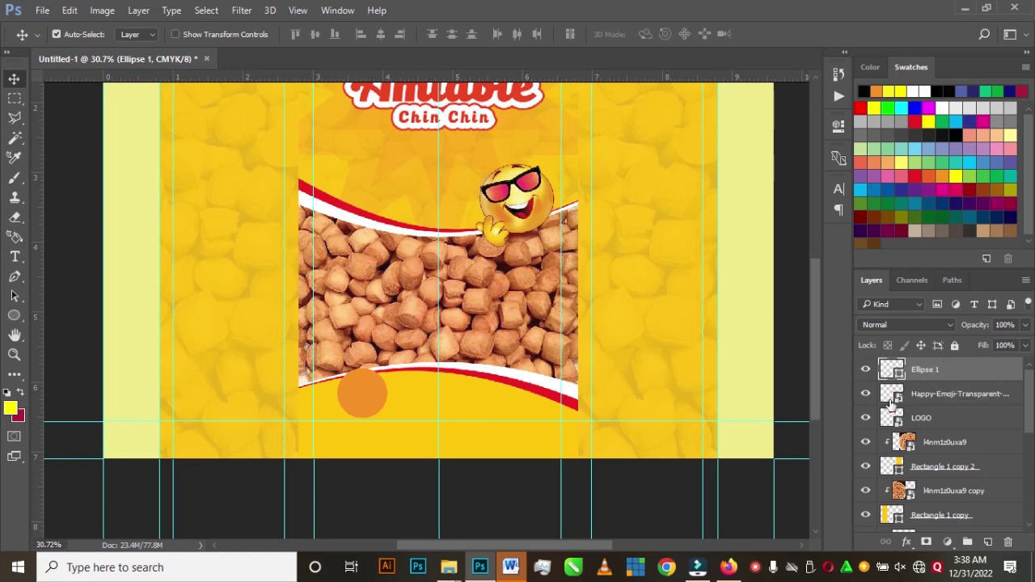
- Fill Ellipse 1 with red sampled from the logo text and move it up-left onto the wave
double_click(897, 373)
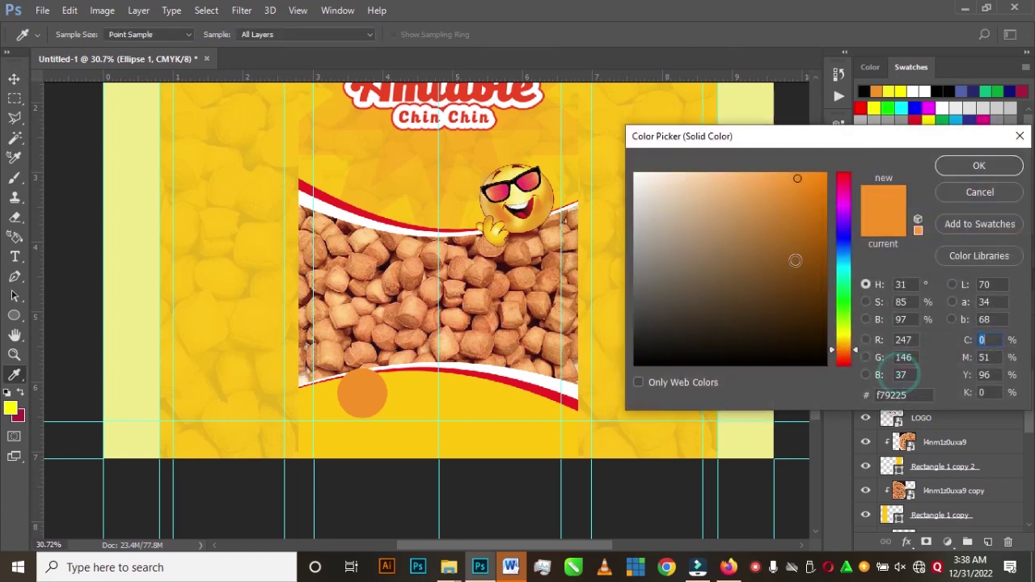
left_click(479, 93)
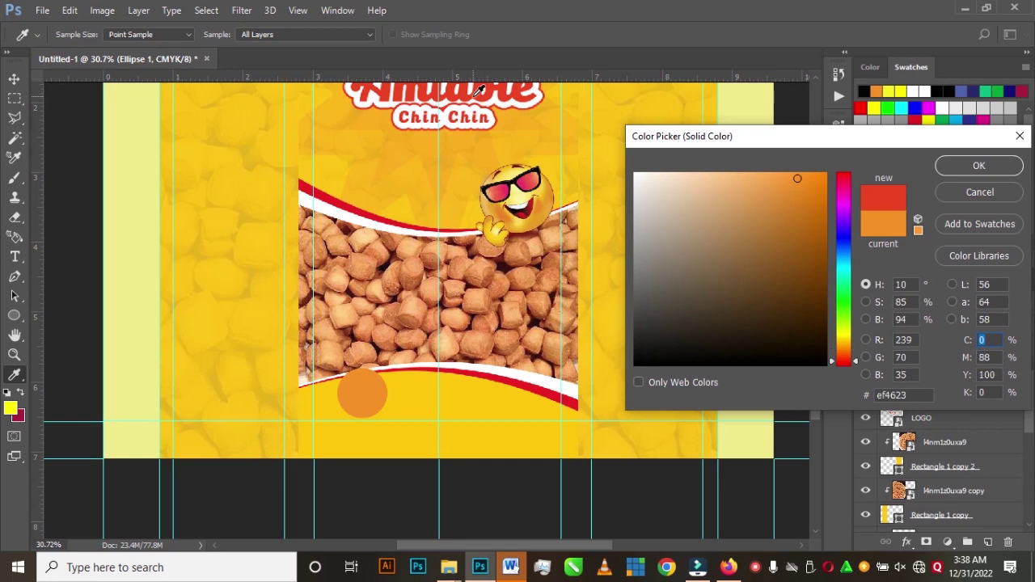
left_click(810, 187)
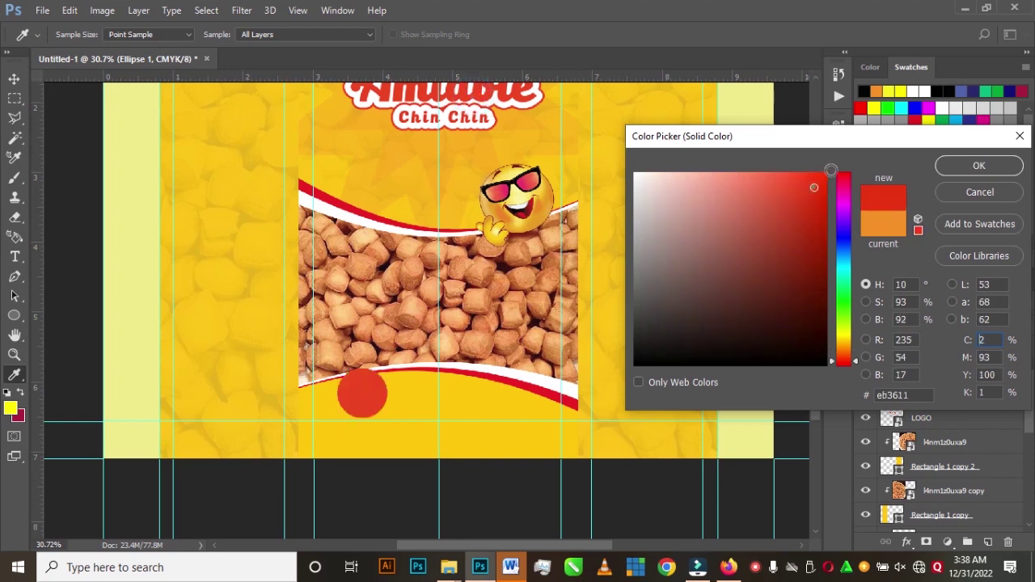
left_click(978, 165)
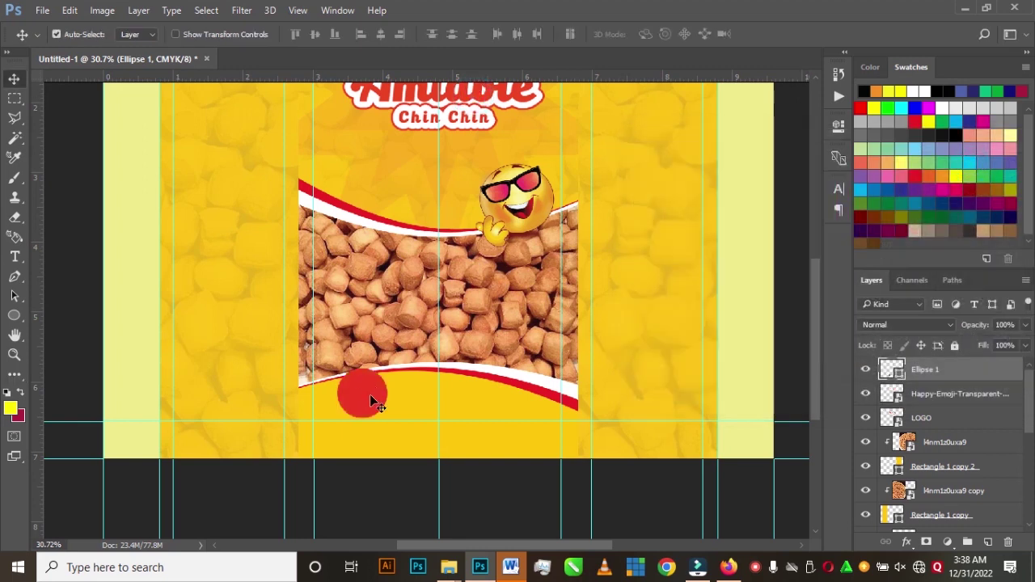
mouse_move(372, 396)
left_mouse_down()
mouse_move(361, 375)
mouse_move(383, 393)
left_mouse_up()
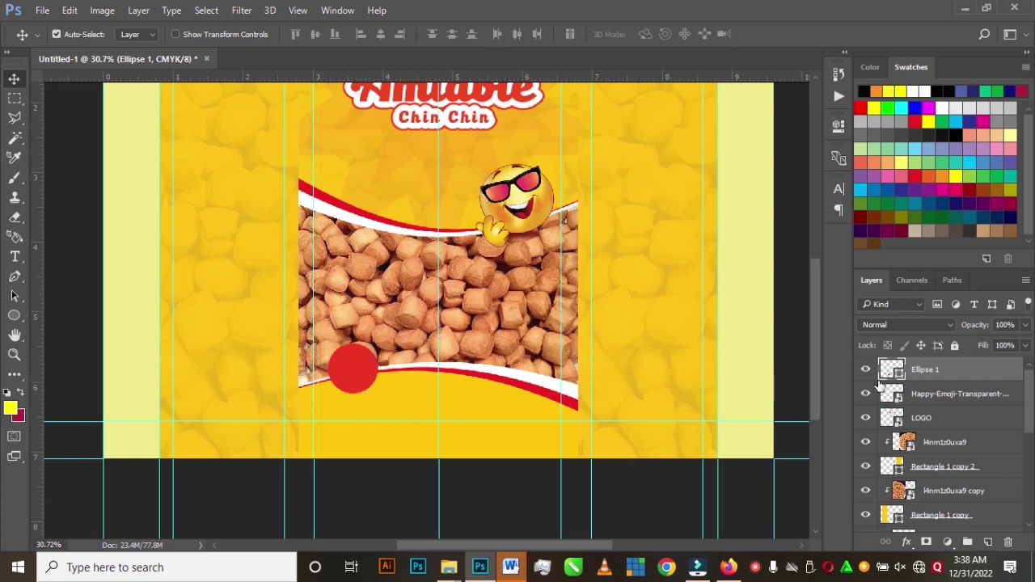
- Change the circle's fill to pure red ff1800 and nudge it into its final position
double_click(901, 374)
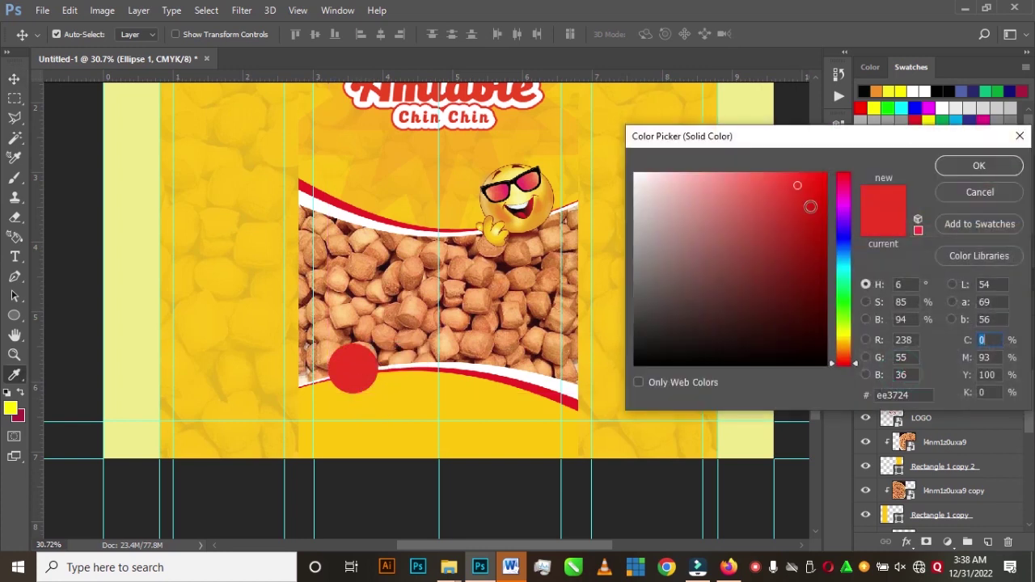
left_click_drag(812, 192, 826, 172)
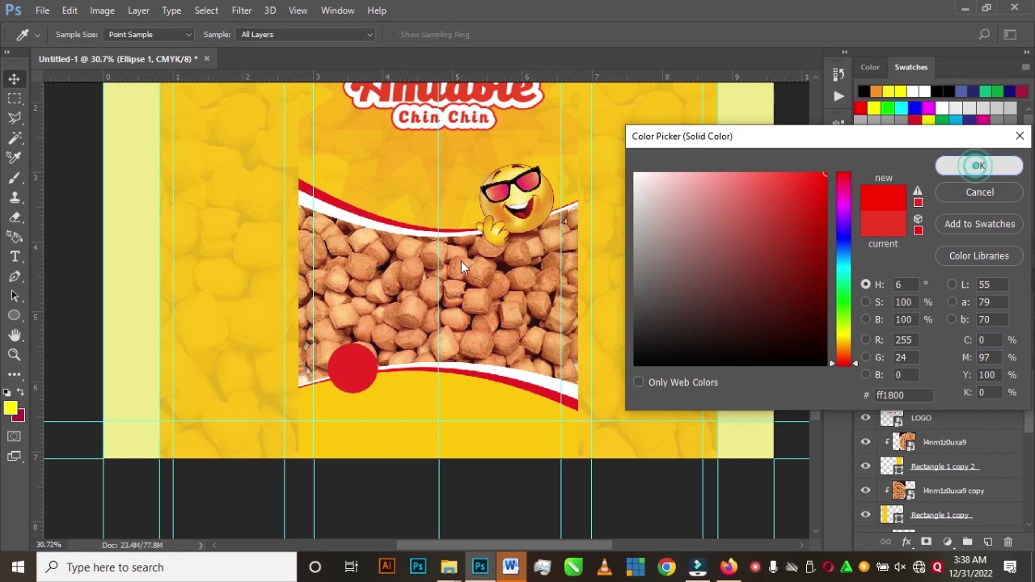
left_click(979, 166)
mouse_move(351, 377)
left_mouse_down()
mouse_move(364, 377)
mouse_move(354, 372)
left_mouse_up()
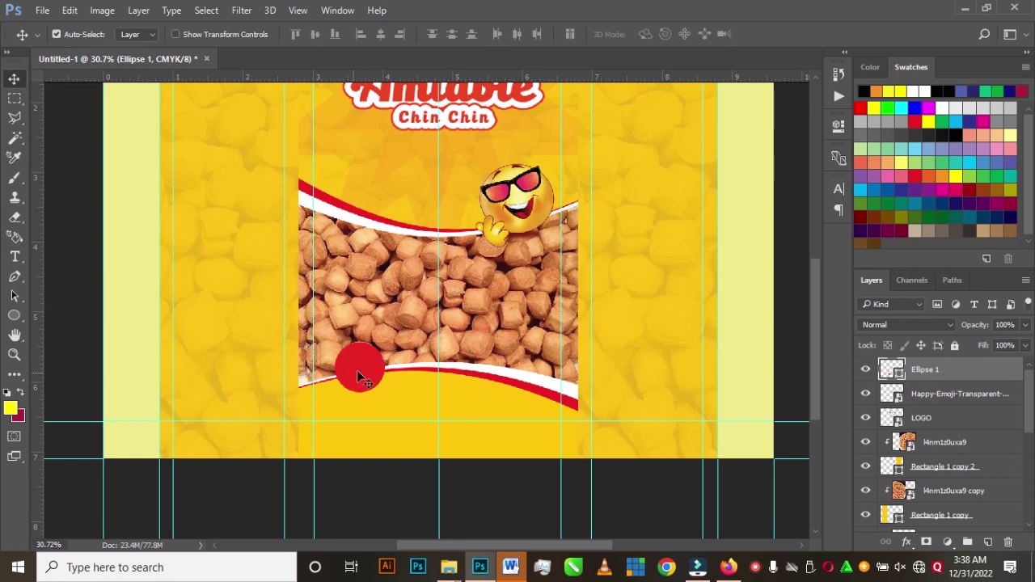
- Add a Drop Shadow to Ellipse 1, first trying a deep blue shadow colour
double_click(992, 372)
left_click_drag(443, 108, 545, 105)
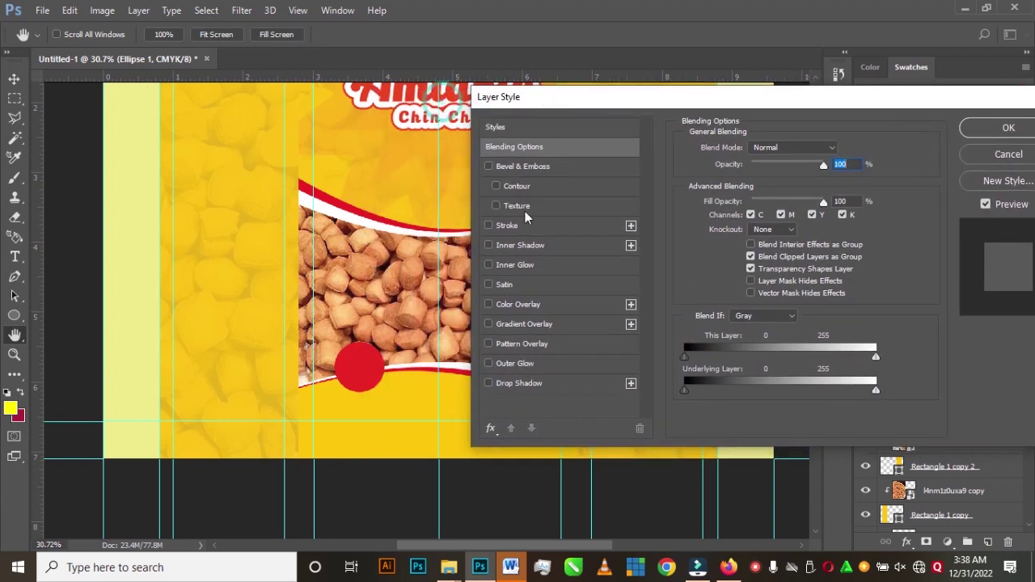
left_click(490, 383)
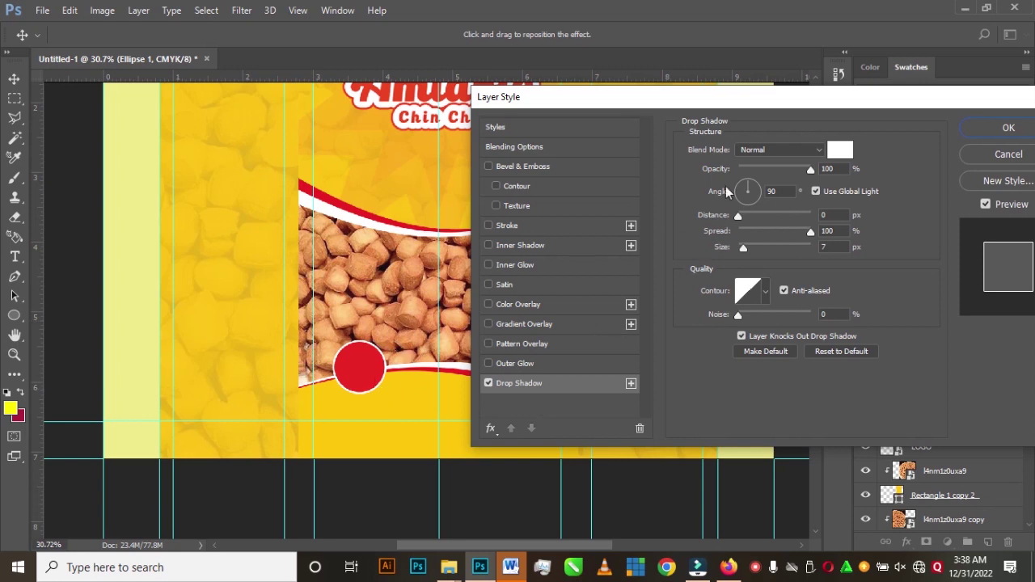
left_click(839, 151)
left_click(733, 215)
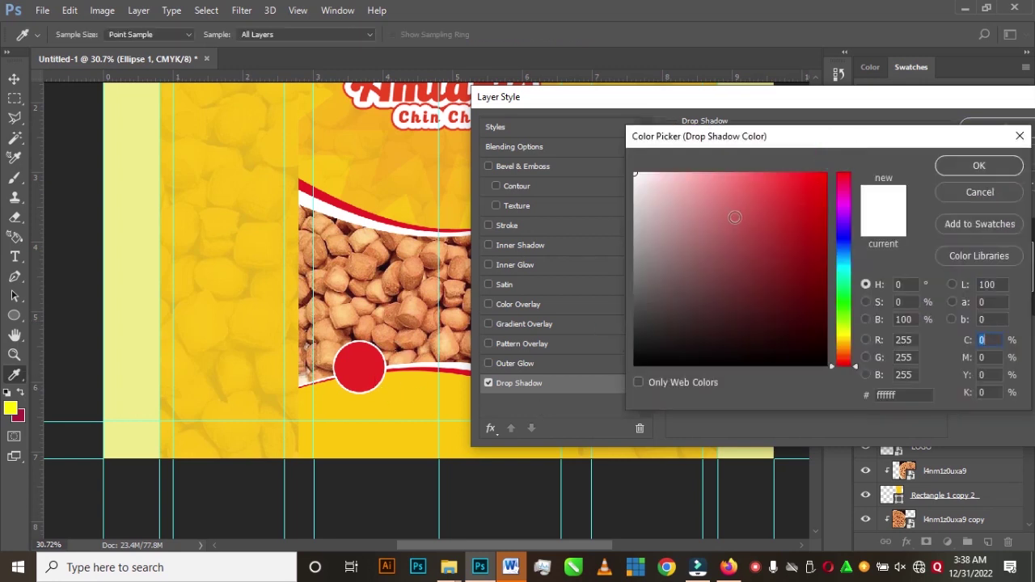
left_click(825, 213)
left_click(843, 215)
left_click(843, 239)
left_click(809, 233)
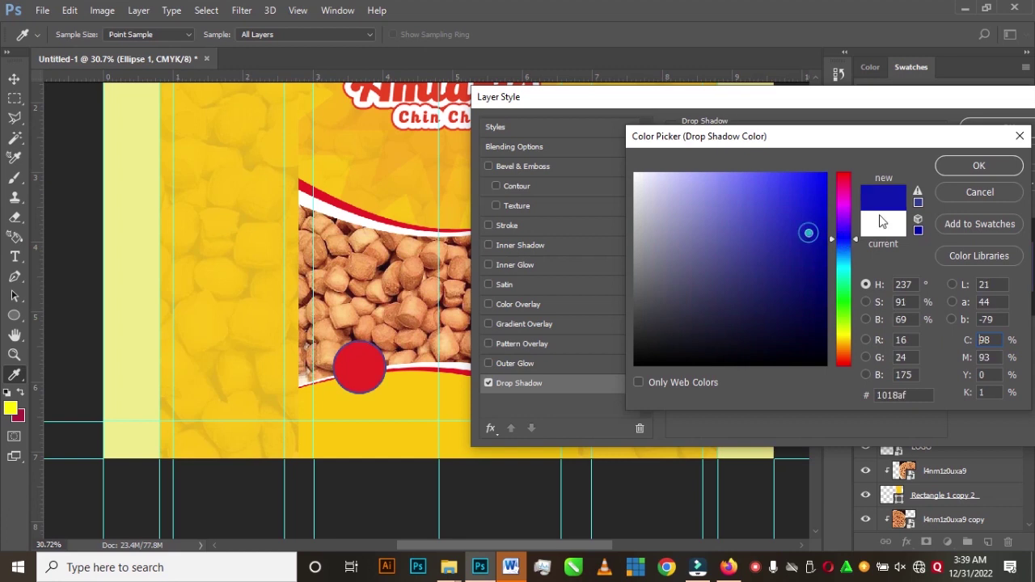
left_click(977, 165)
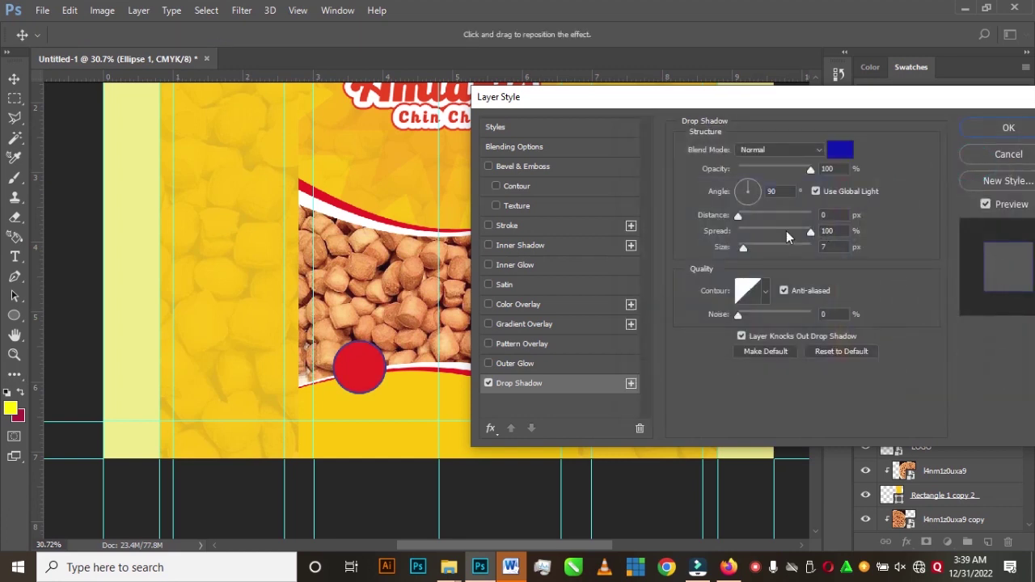
- Make the shadow white with 0 px distance, 100% spread and 6 px size, then apply it
left_click(837, 153)
left_click_drag(695, 204, 588, 165)
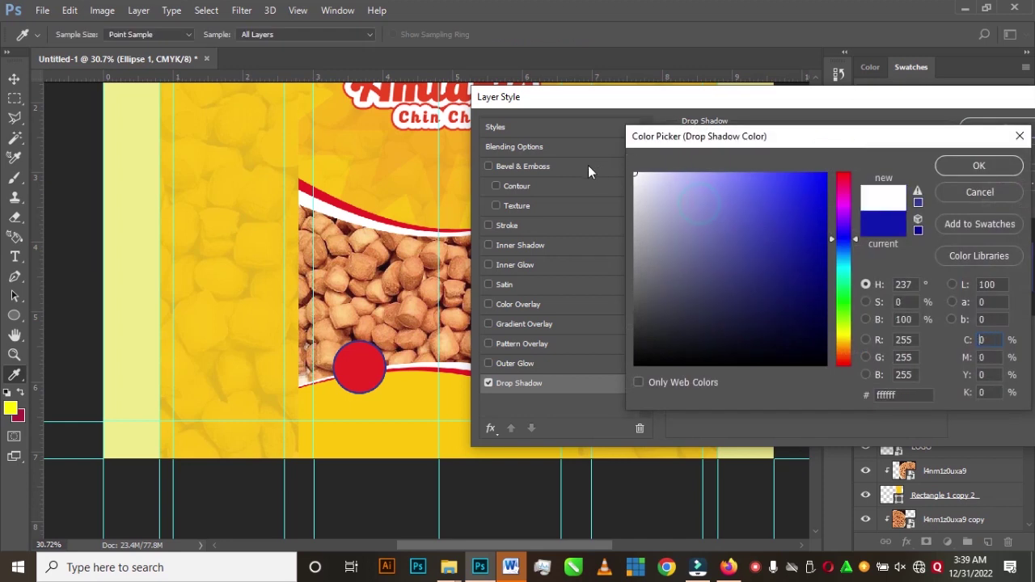
left_click(952, 168)
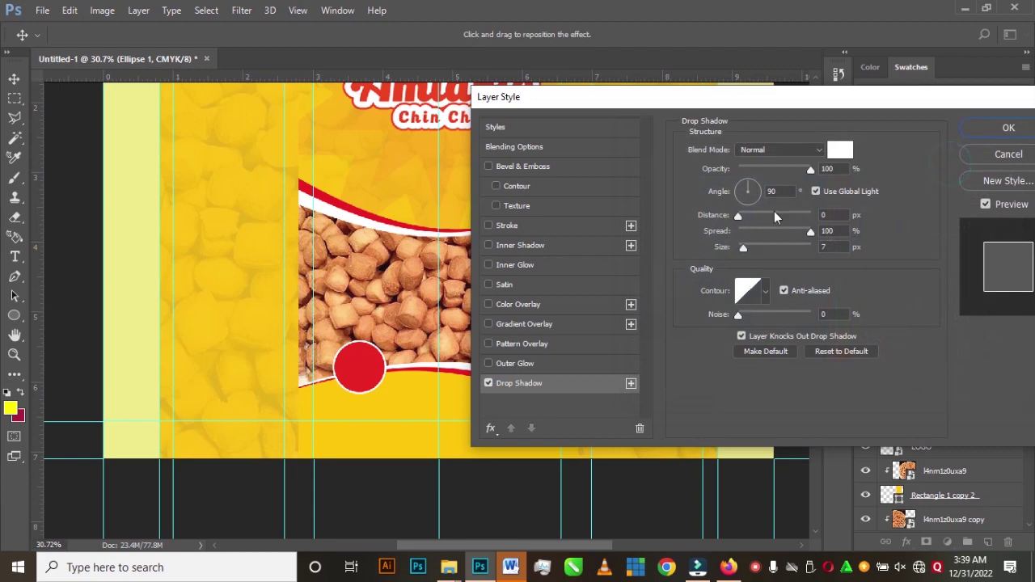
mouse_move(739, 216)
left_mouse_down()
mouse_move(778, 216)
mouse_move(731, 214)
left_mouse_up()
mouse_move(811, 233)
left_mouse_down()
mouse_move(735, 234)
mouse_move(816, 243)
left_mouse_up()
mouse_move(744, 247)
left_mouse_down()
mouse_move(783, 249)
mouse_move(745, 247)
left_mouse_up()
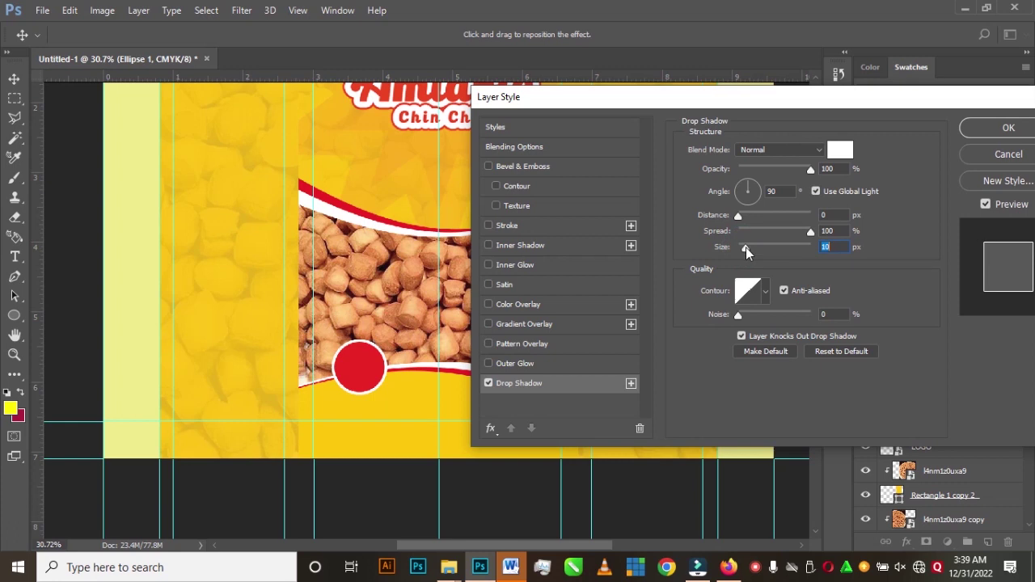
left_click(987, 128)
scroll(460, 348, "down", 4)
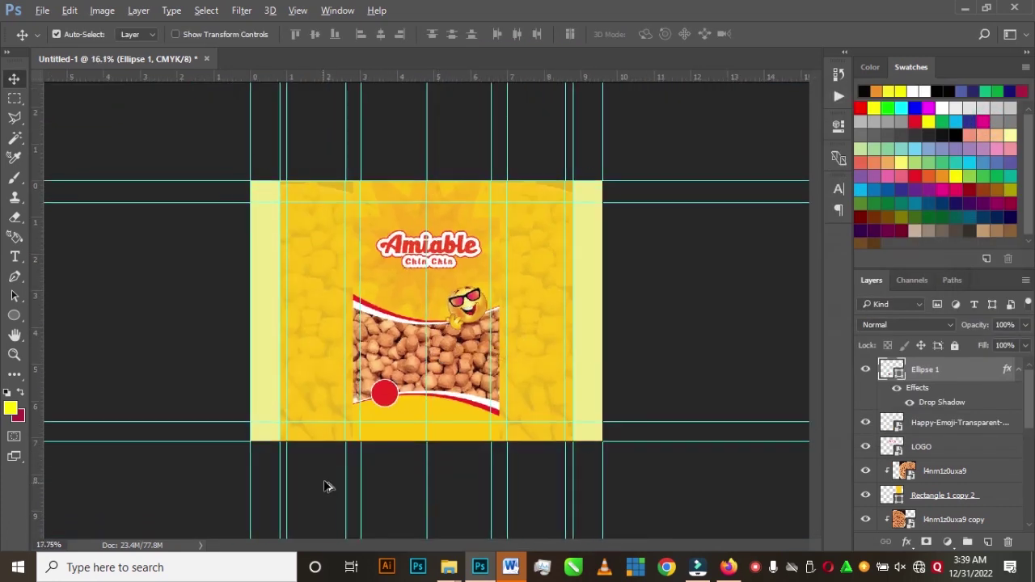
- Type '$10' as a new text layer and move it onto the red circle
scroll(388, 485, "up", 2)
scroll(388, 486, "up", 3)
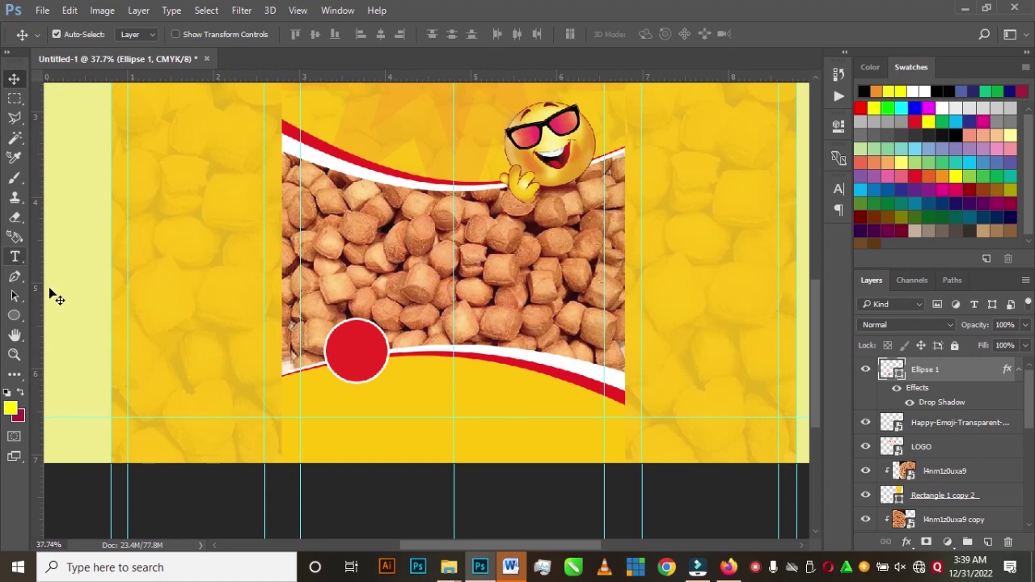
scroll(384, 368, "down", 3)
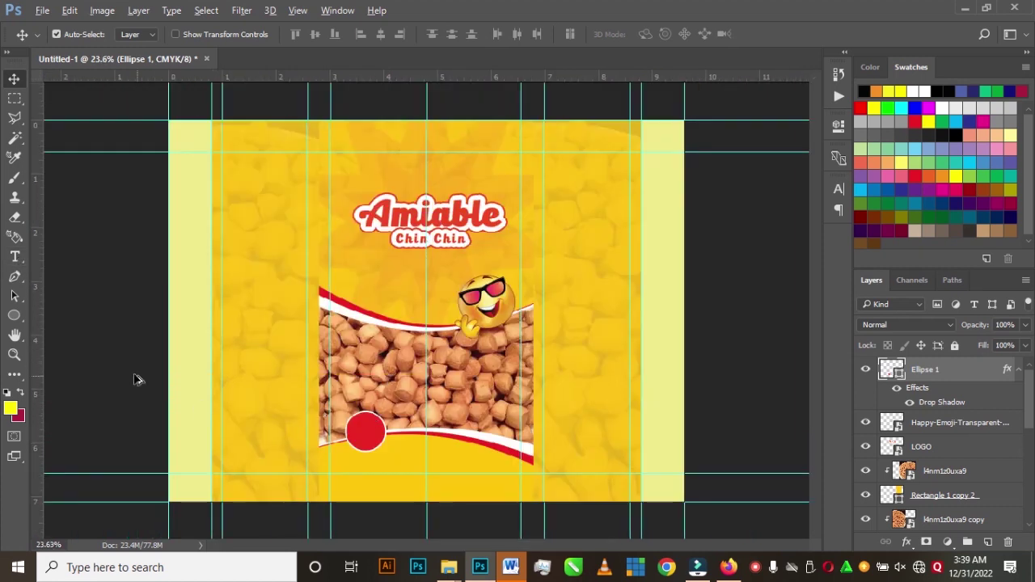
scroll(374, 482, "up", 2)
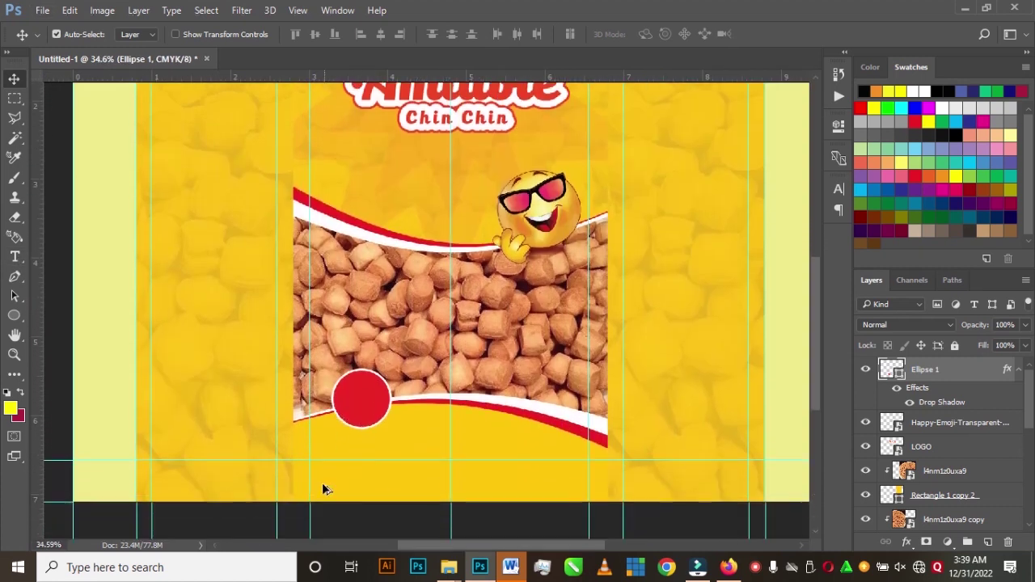
scroll(322, 489, "up", 1)
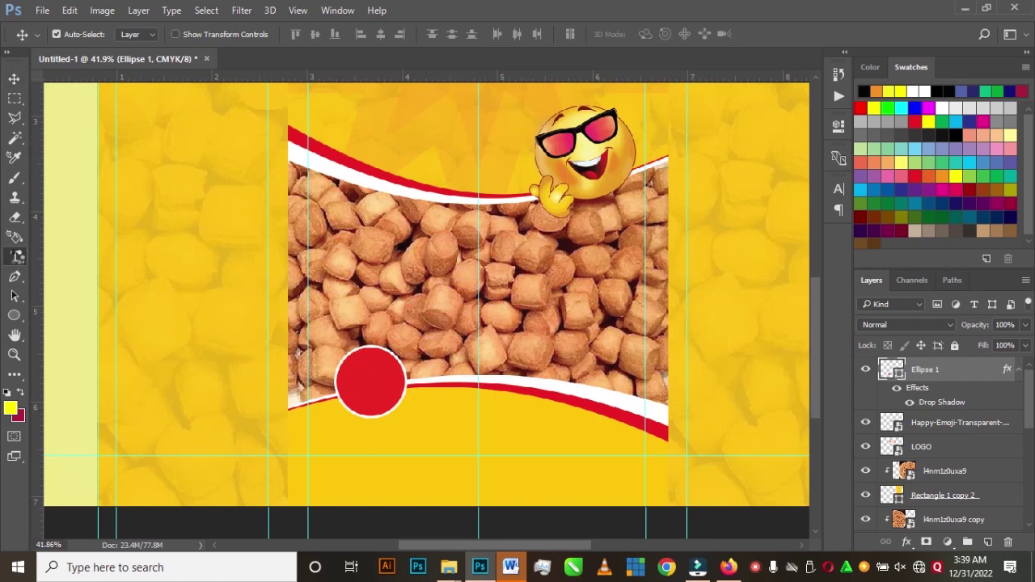
left_click(14, 257)
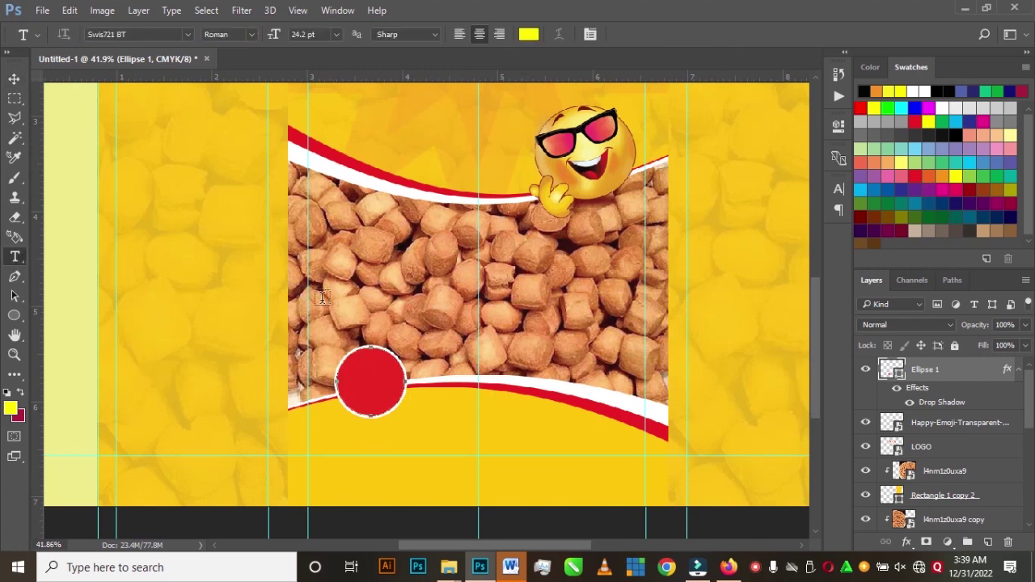
left_click(354, 293)
type("$10")
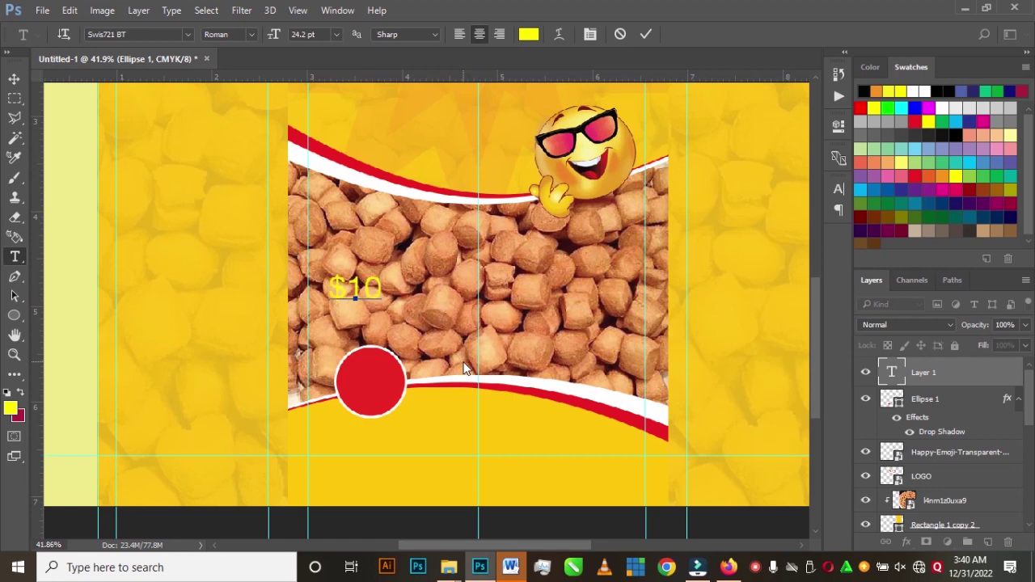
key("ctrl+Return")
key("v")
left_click_drag(340, 293, 365, 386)
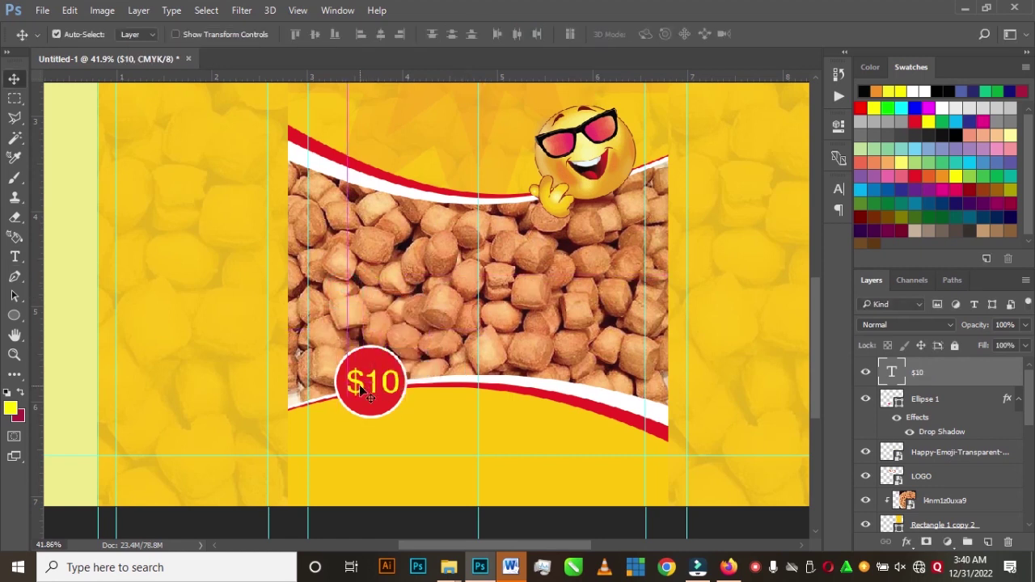
- Set the $10 text to white in Swis721 BT Bold
left_click(839, 189)
left_click(792, 280)
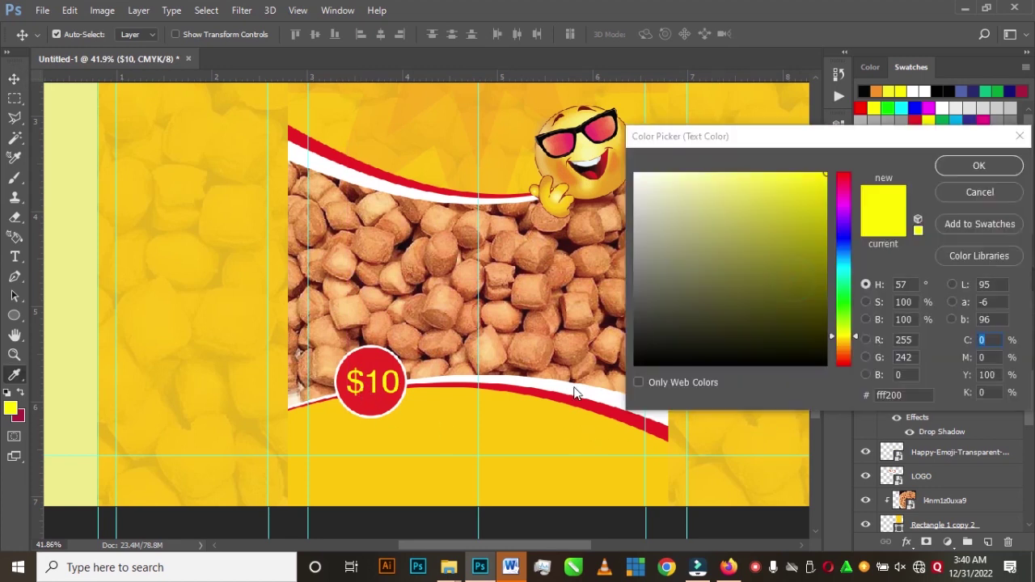
key("Escape")
scroll(375, 470, "up", 5)
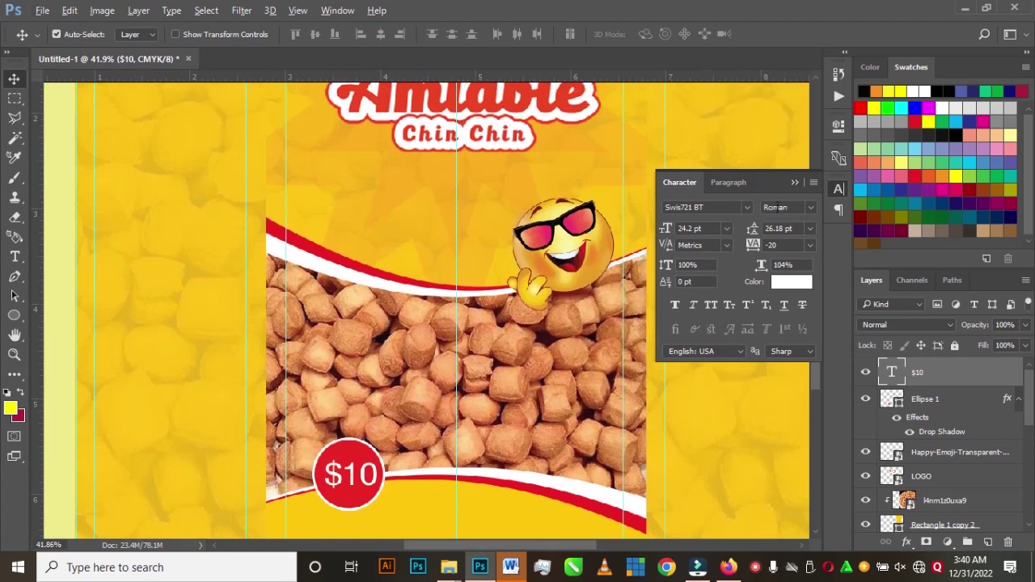
left_click(806, 207)
key("Escape")
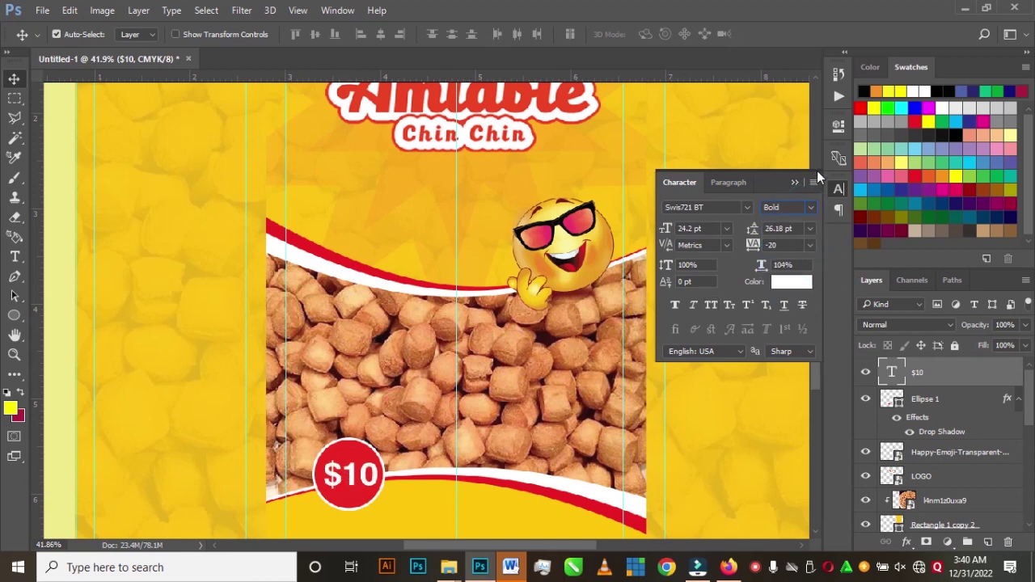
scroll(406, 437, "down", 3)
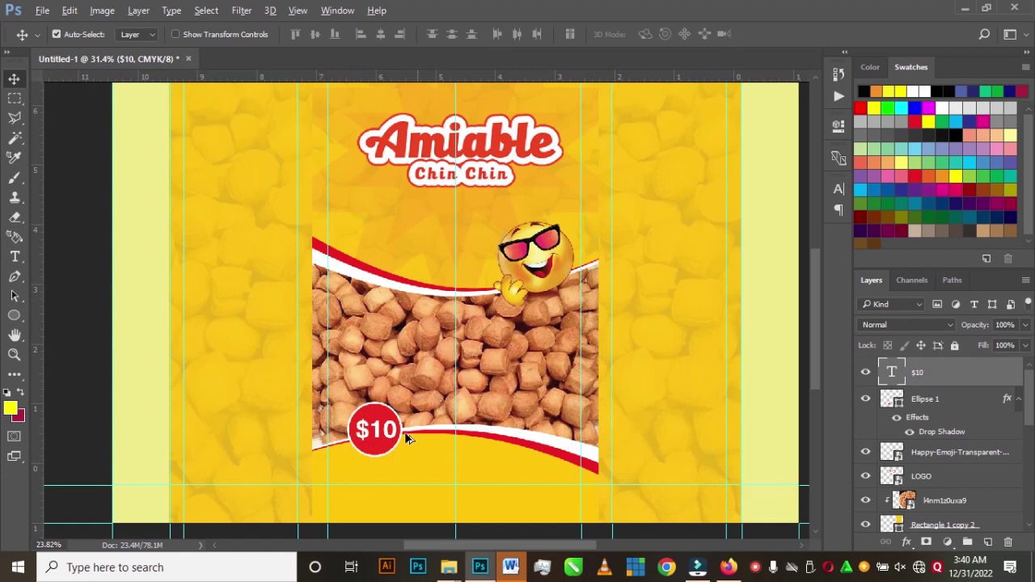
- Nudge the $10 text slightly so it is centred in the red circle
scroll(376, 477, "up", 5)
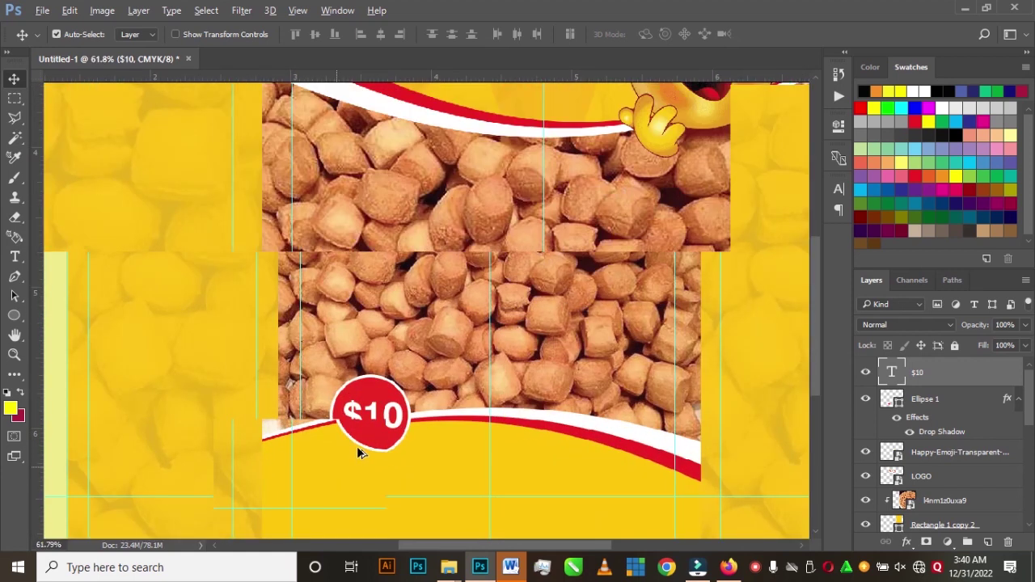
left_click_drag(392, 378, 396, 376)
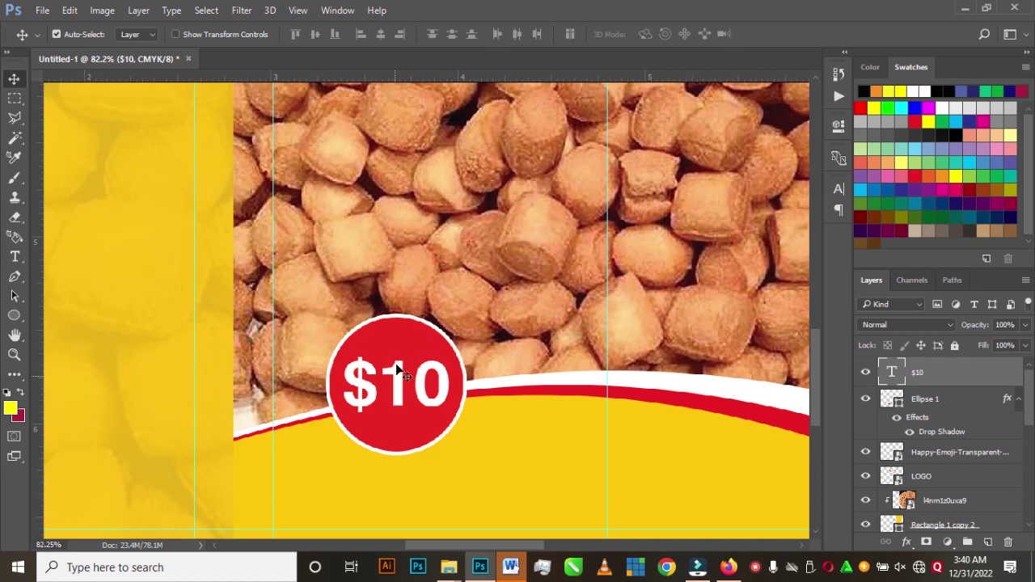
scroll(406, 336, "down", 4)
scroll(407, 337, "down", 1)
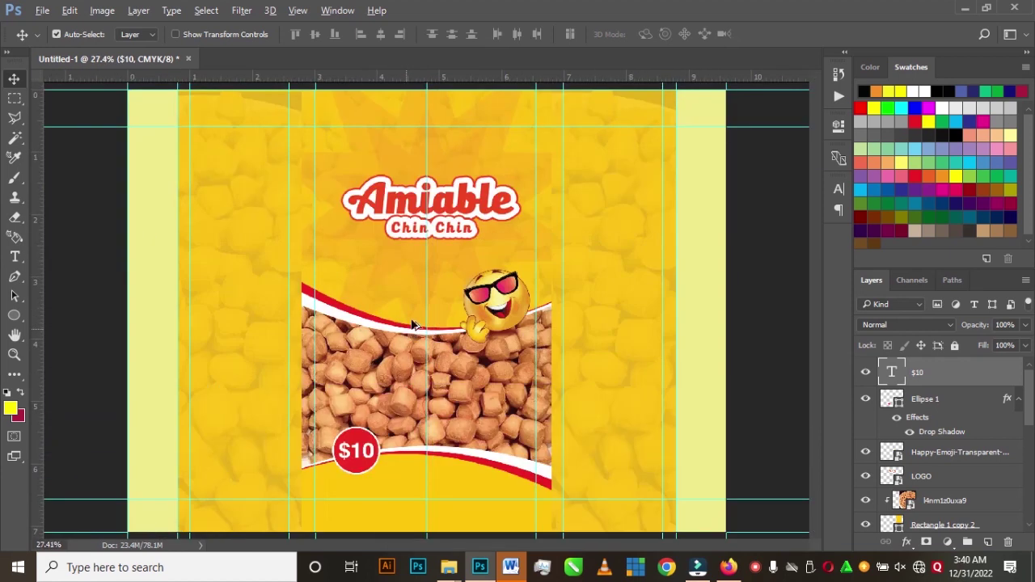
scroll(412, 325, "down", 2)
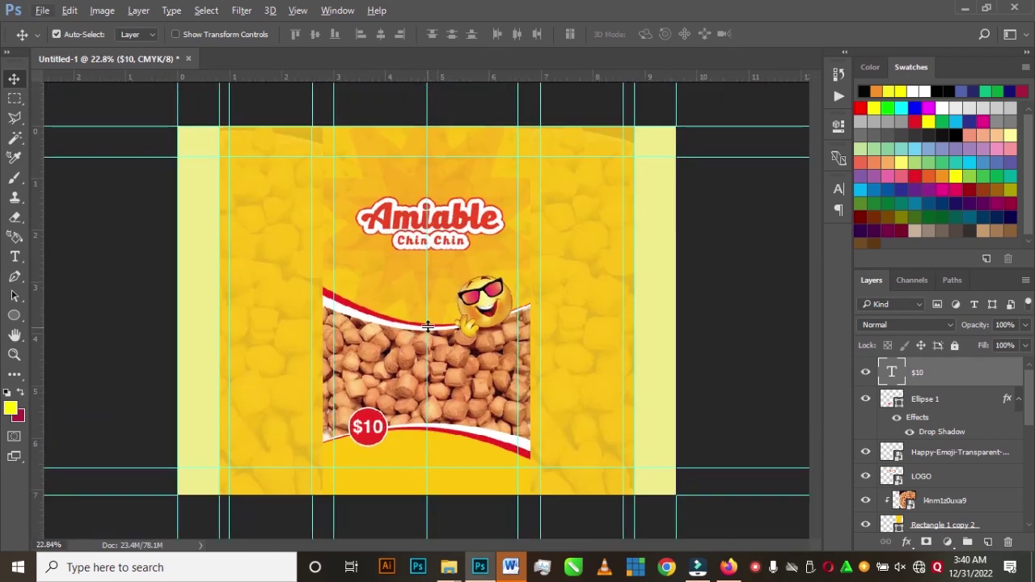
scroll(427, 320, "up", 1)
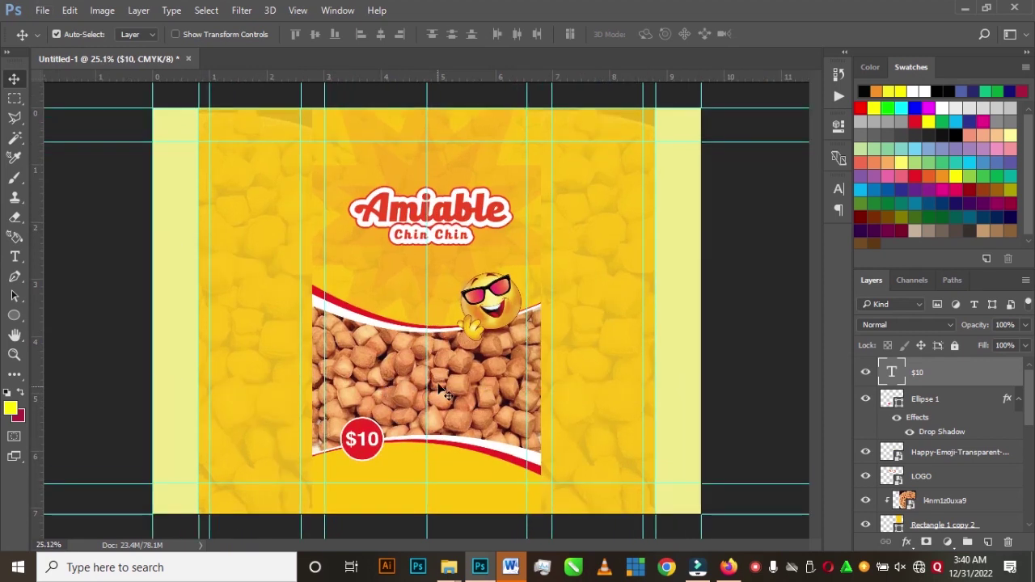
scroll(442, 392, "up", 1)
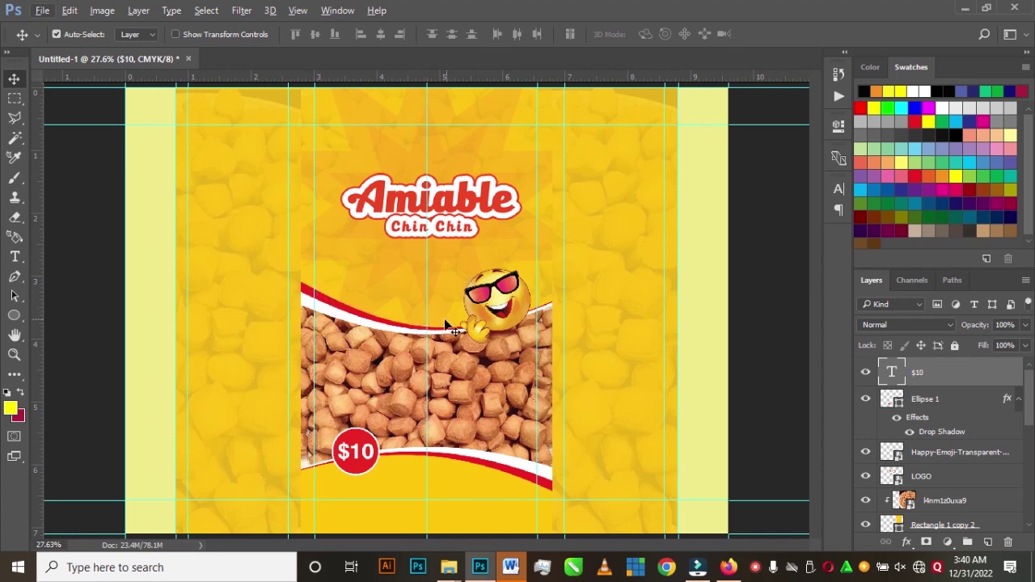
- Select the red band and toggle Rectangle 1 copy 3 visibility off and on
left_click(330, 306)
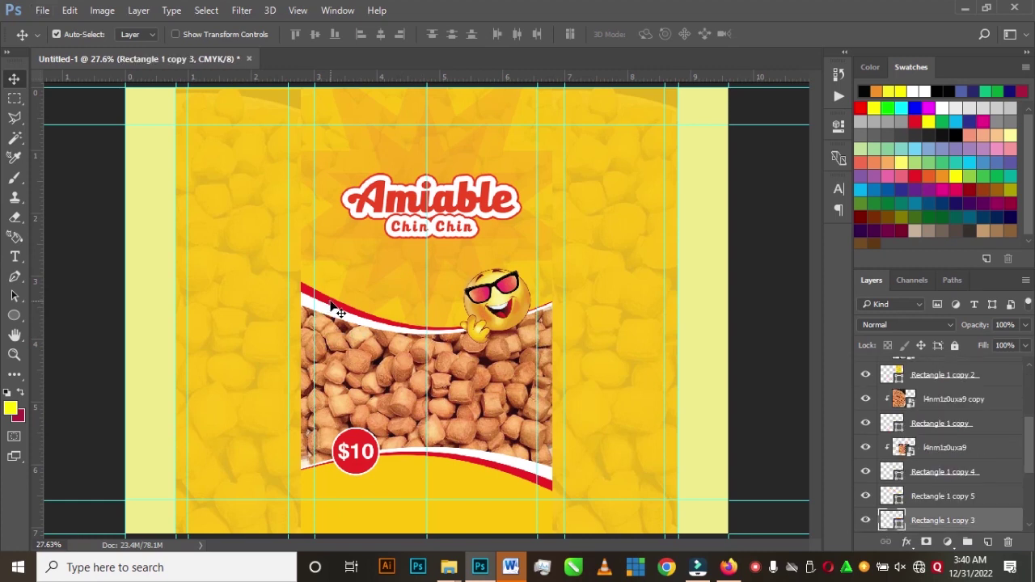
left_click(866, 521)
left_click(866, 521)
left_click(19, 258)
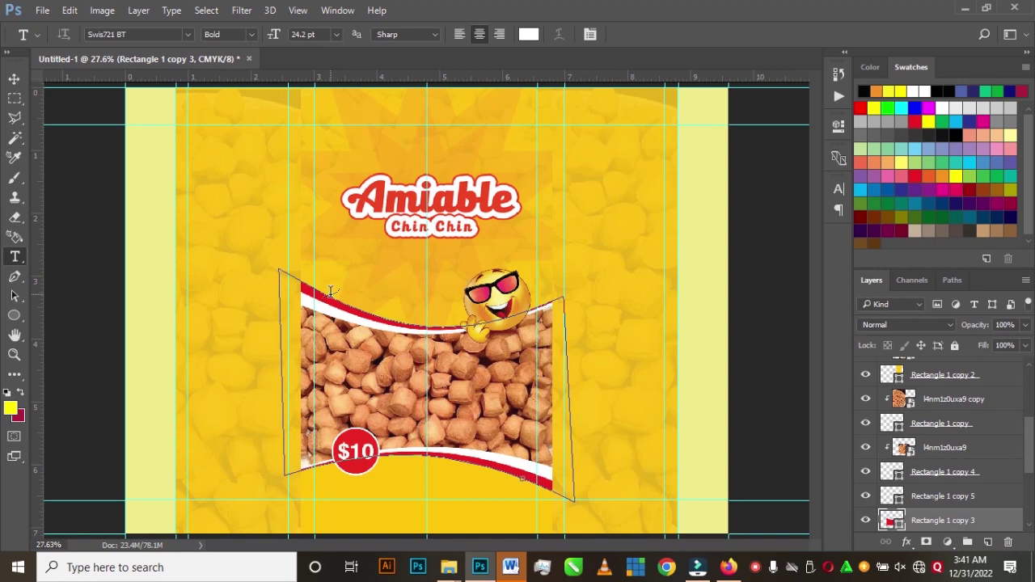
- Type 'jolly jolly chinchin' along the upper red band, commit, and select all its text
left_click(338, 303)
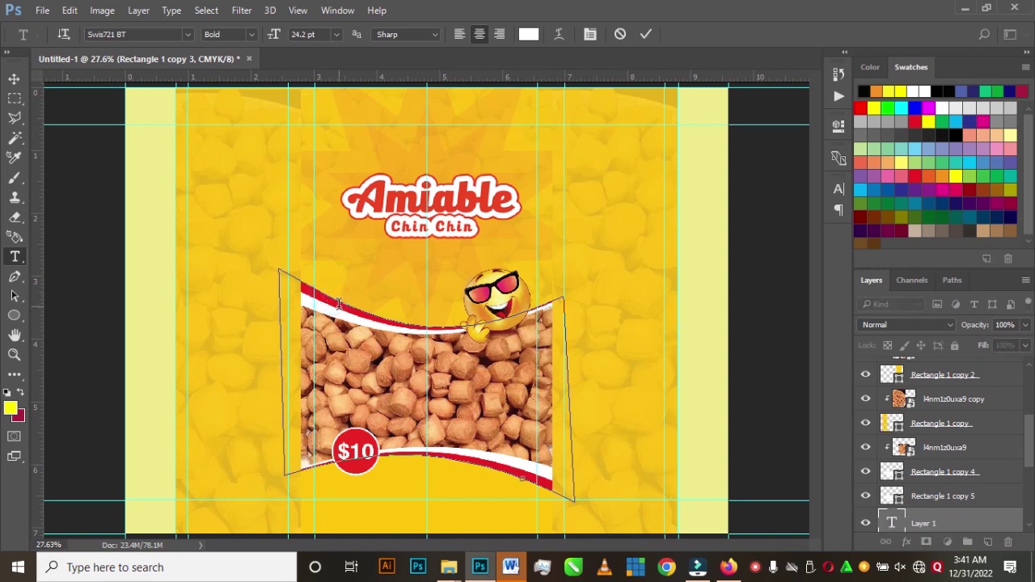
type("jolly")
type(" jolly")
type(" chi")
type("nch")
type("in")
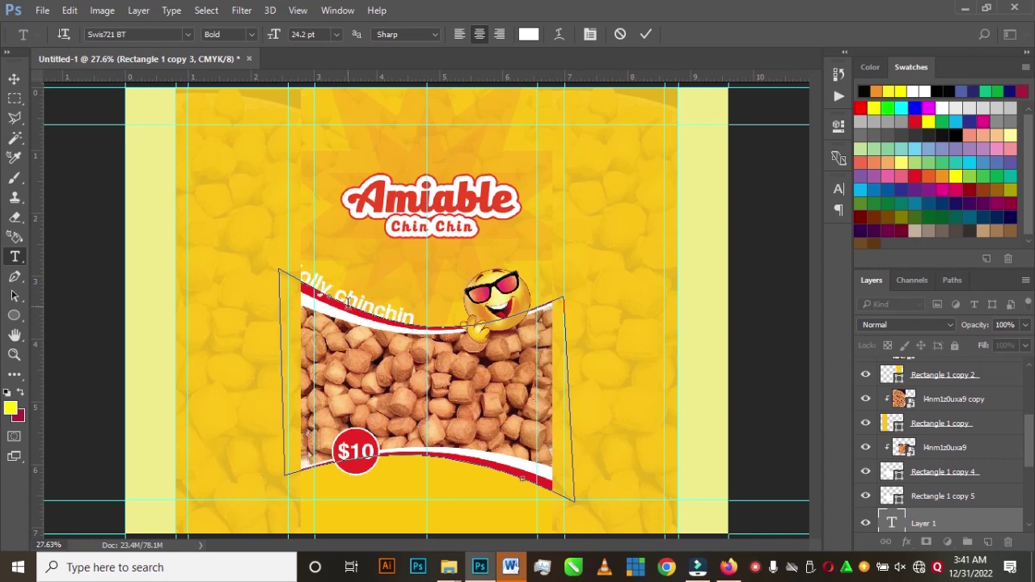
left_click(646, 34)
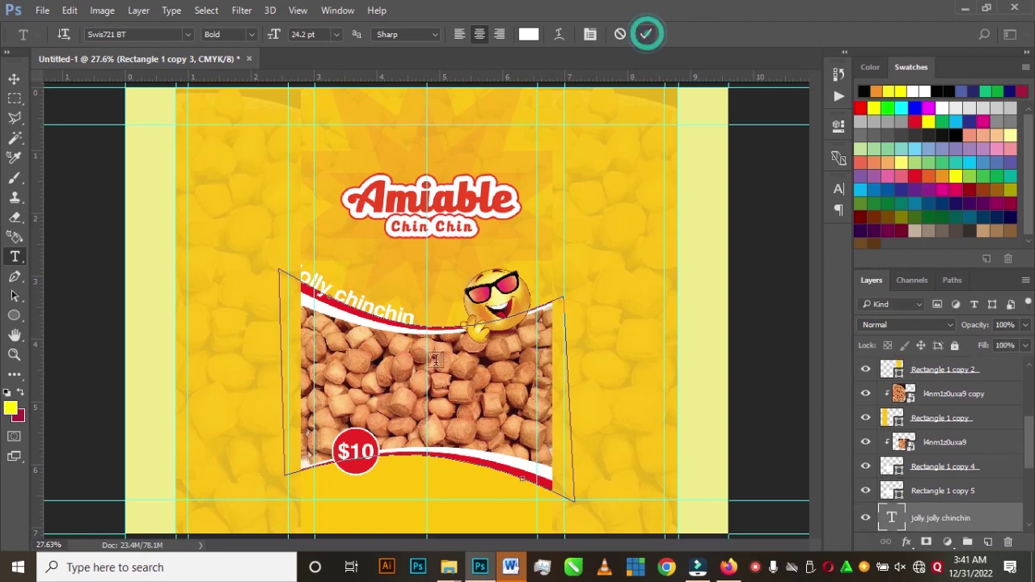
double_click(377, 311)
key("ctrl+a")
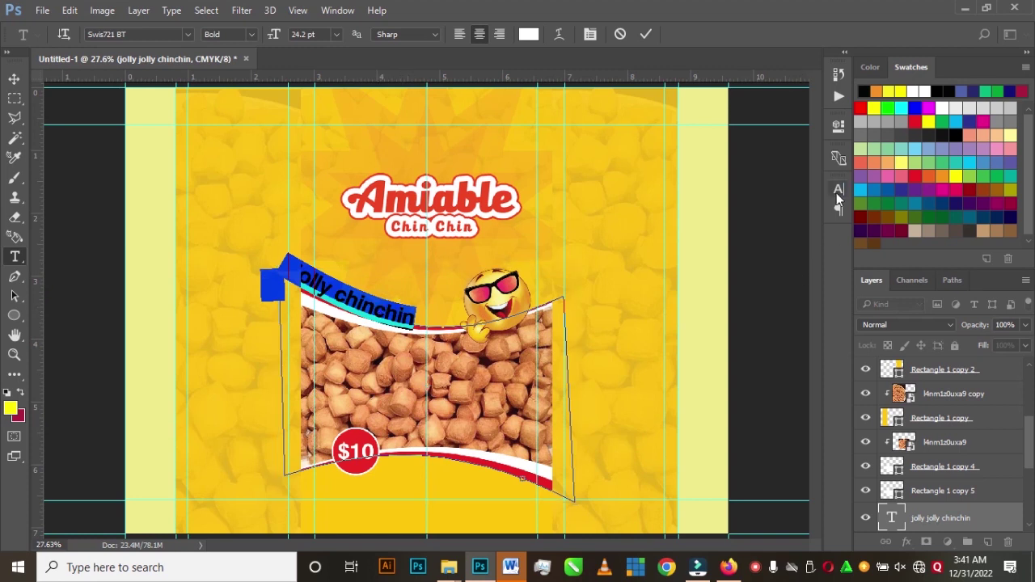
- Resize the slogan to 20 pt in the Character panel, after trying 14 and 18 pt
left_click(839, 193)
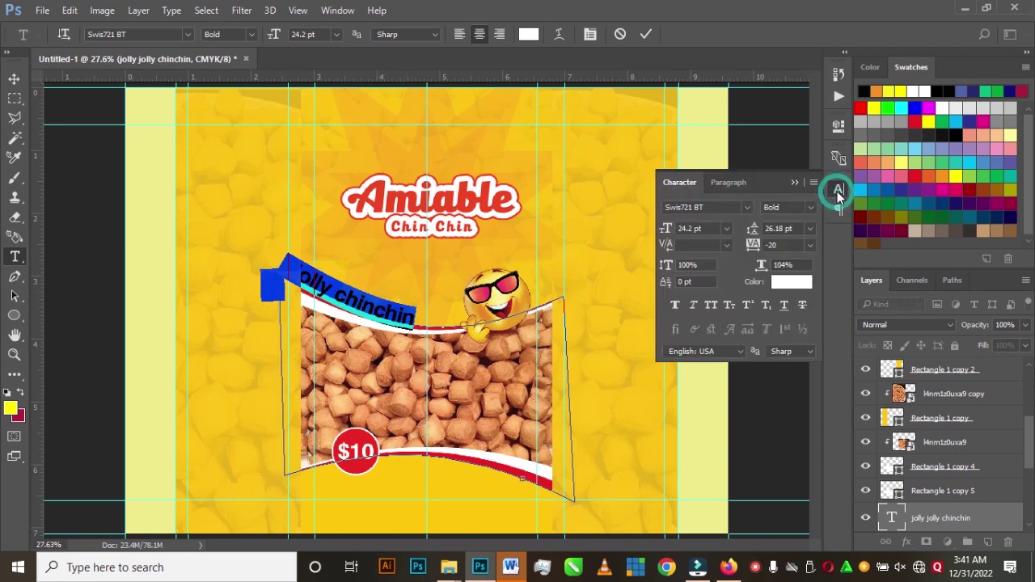
left_click(726, 228)
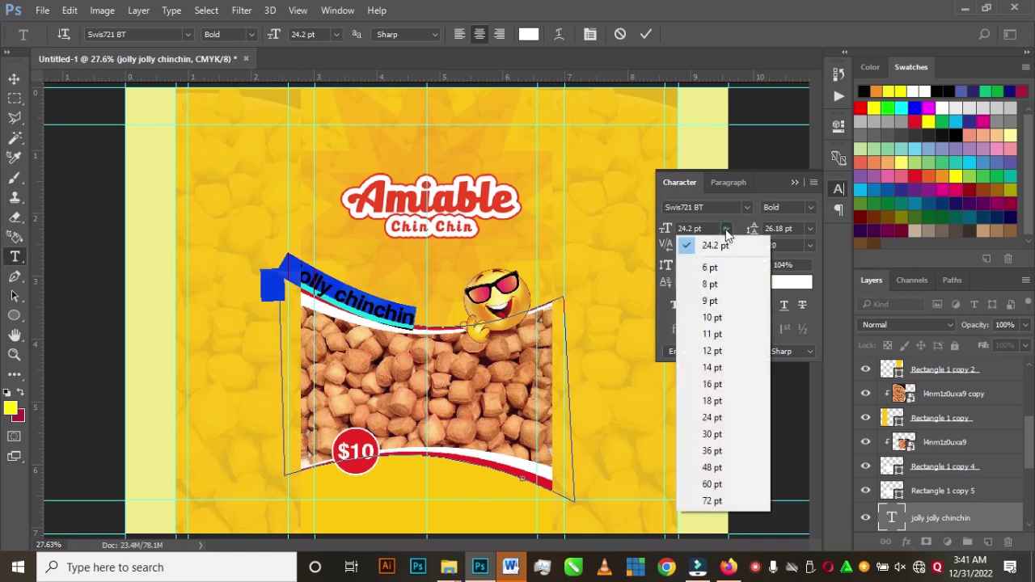
left_click(712, 367)
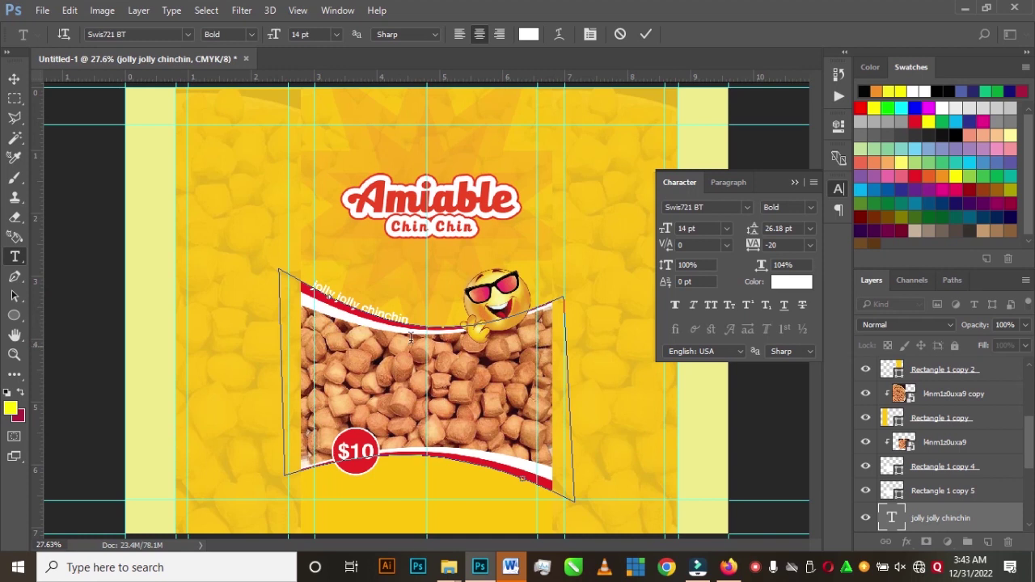
left_click(645, 36)
left_click(14, 79)
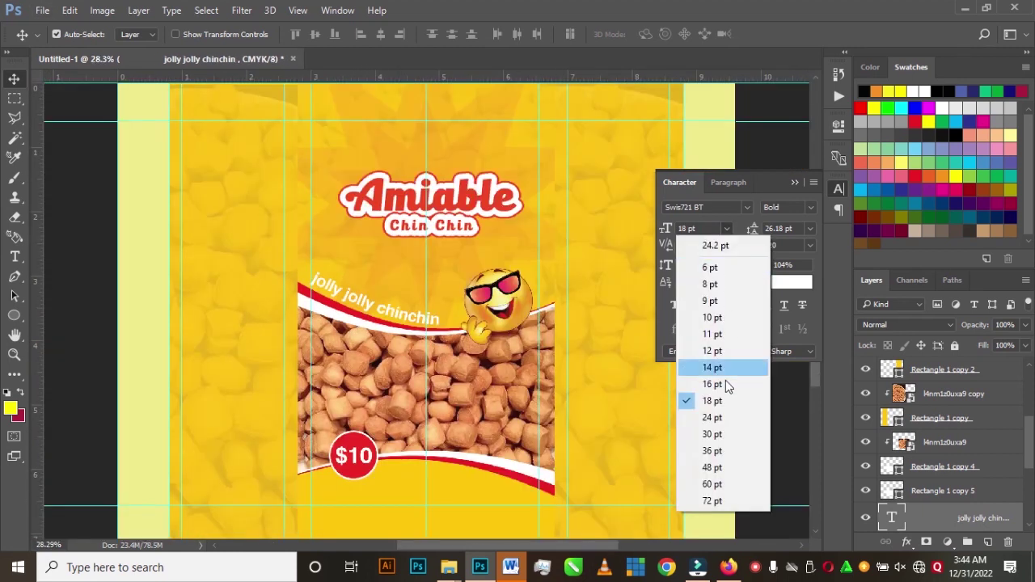
left_click(700, 229)
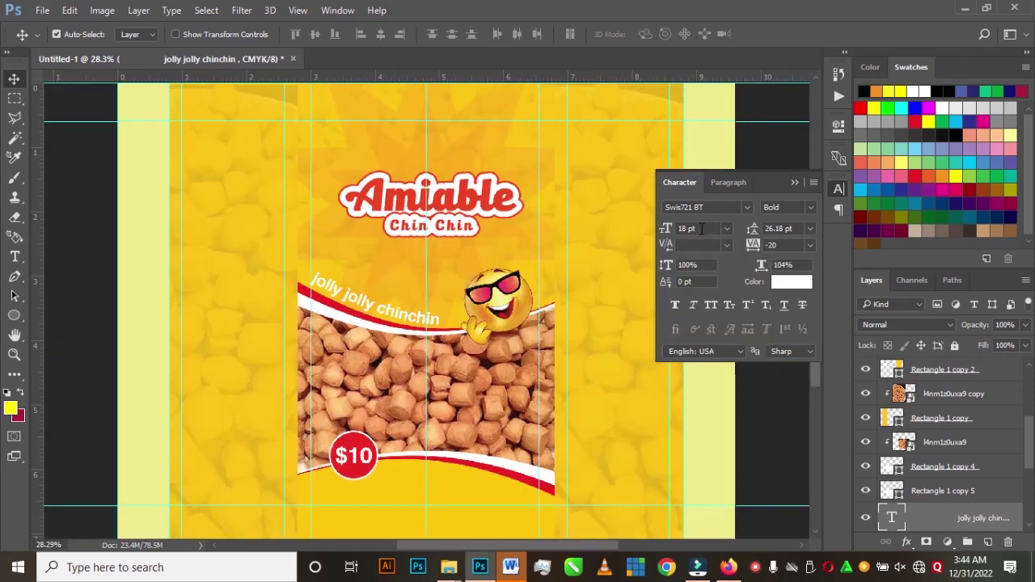
double_click(697, 229)
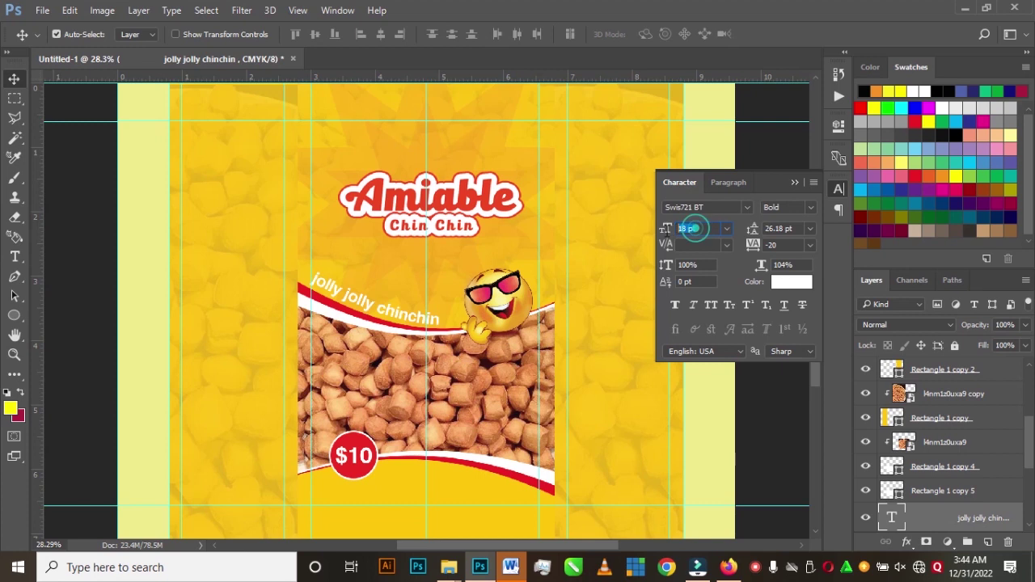
type("20")
key("Return")
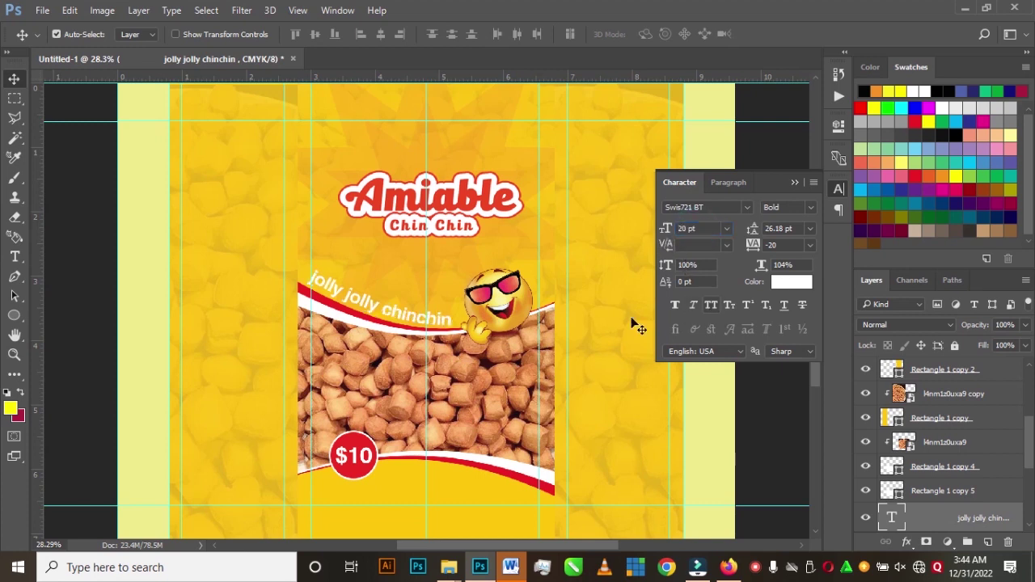
left_click(794, 182)
key("ctrl+minus")
key("ctrl+minus")
- Add an exclamation mark after 'chinchin' in the slogan
scroll(410, 323, "up", 5)
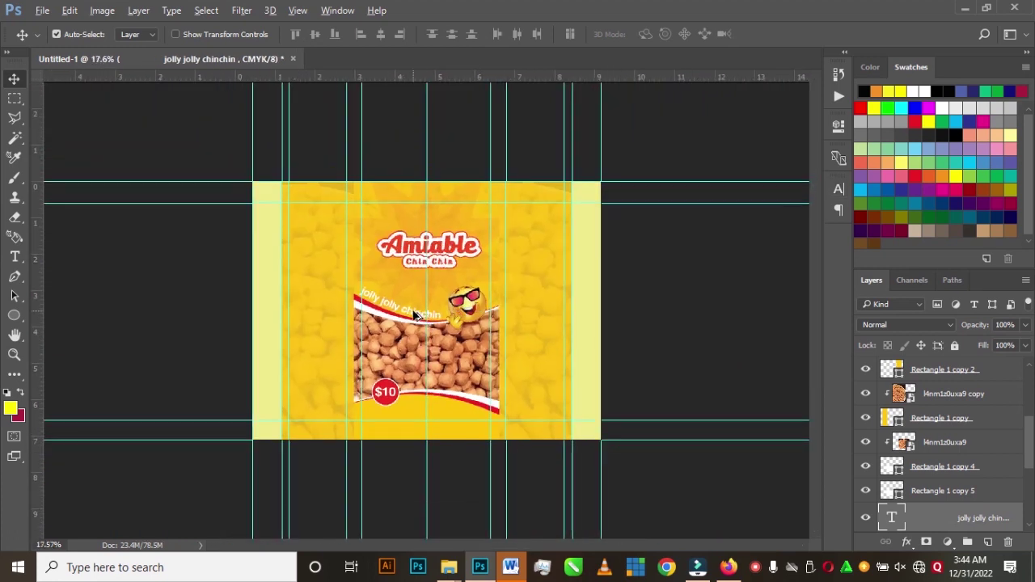
scroll(408, 322, "up", 2)
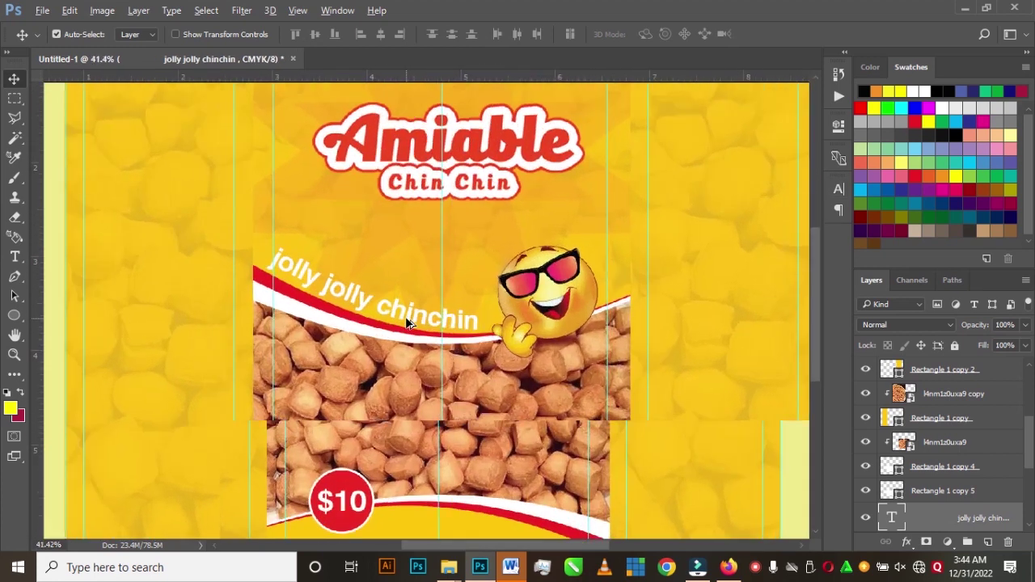
scroll(385, 307, "down", 1)
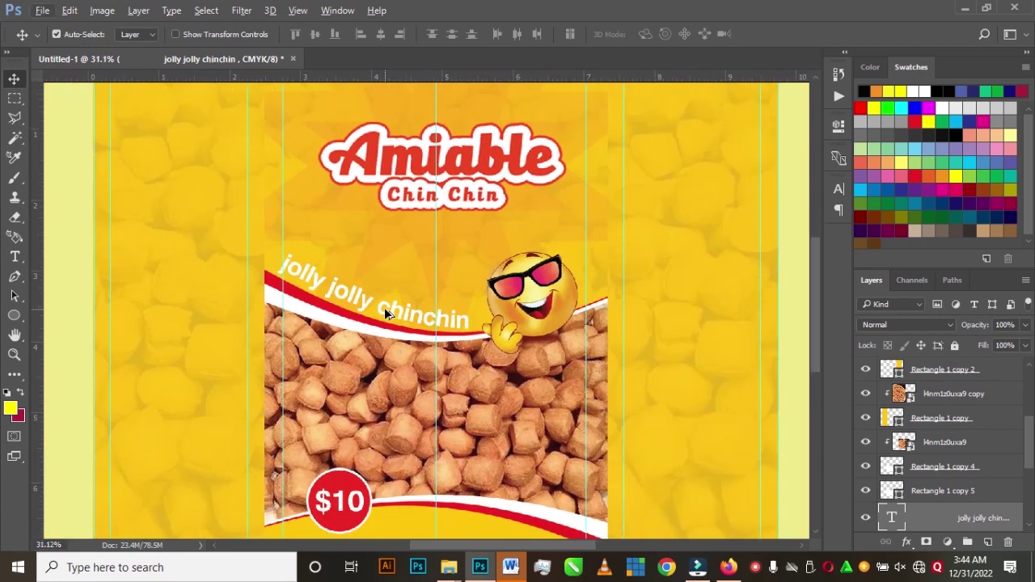
scroll(389, 322, "up", 2)
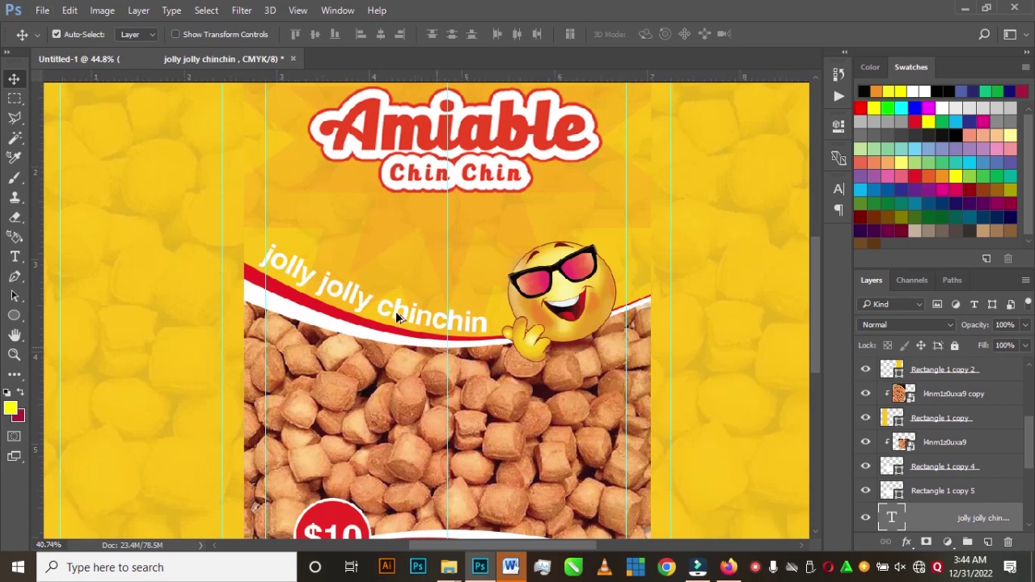
scroll(408, 324, "down", 3)
scroll(408, 327, "up", 1)
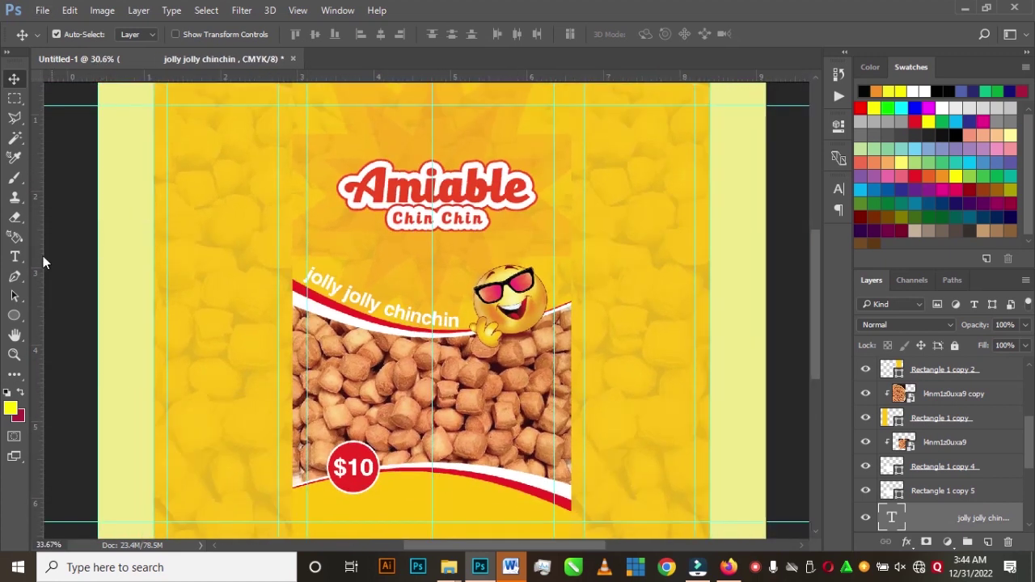
left_click(14, 257)
scroll(501, 331, "up", 3)
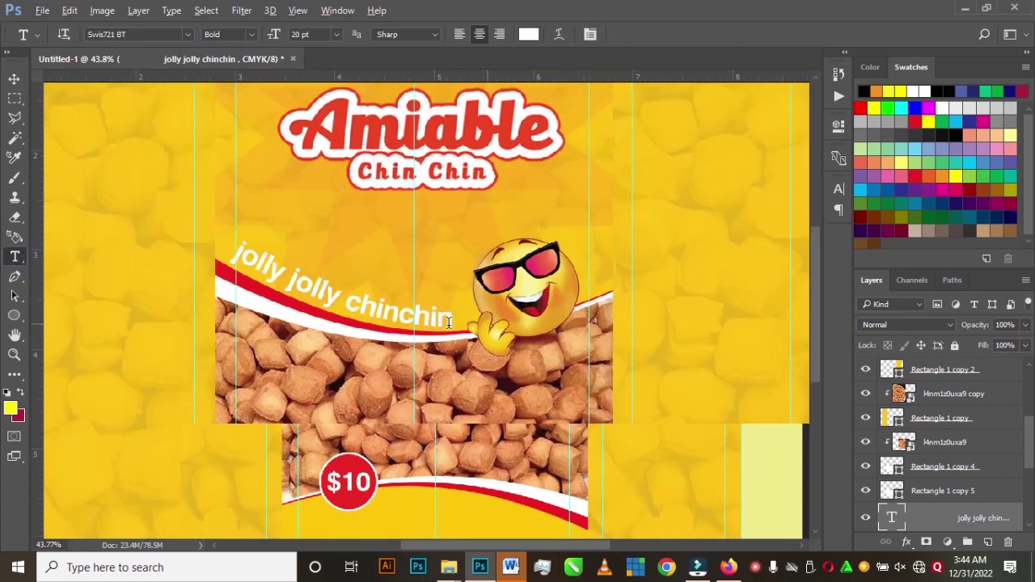
left_click(448, 320)
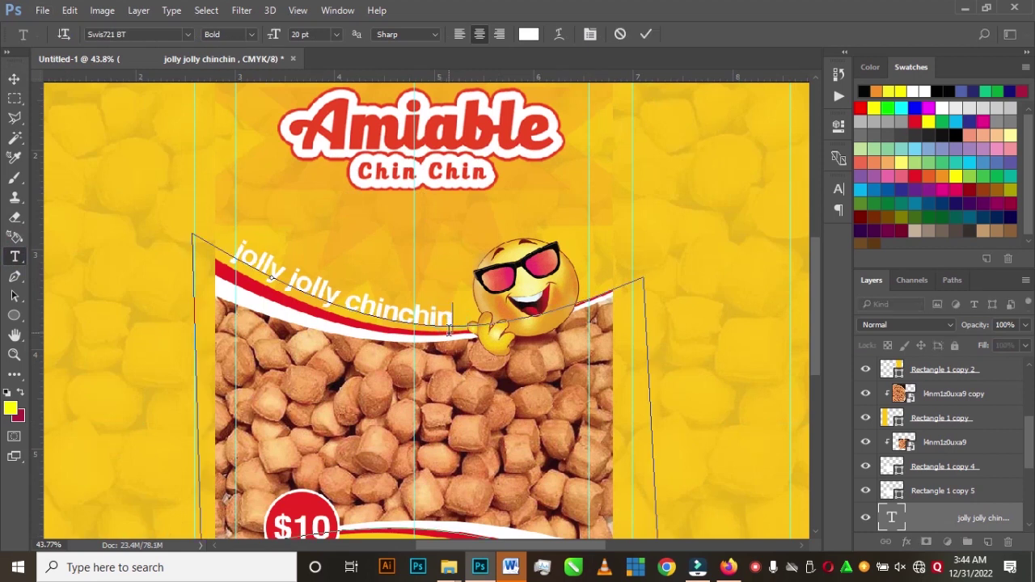
type("!")
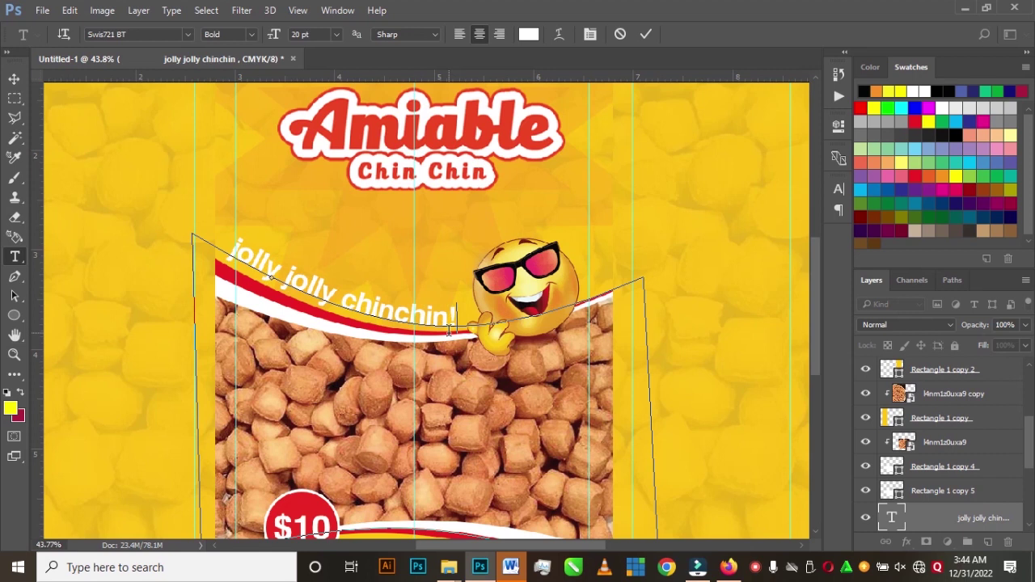
left_click(645, 35)
left_click(14, 78)
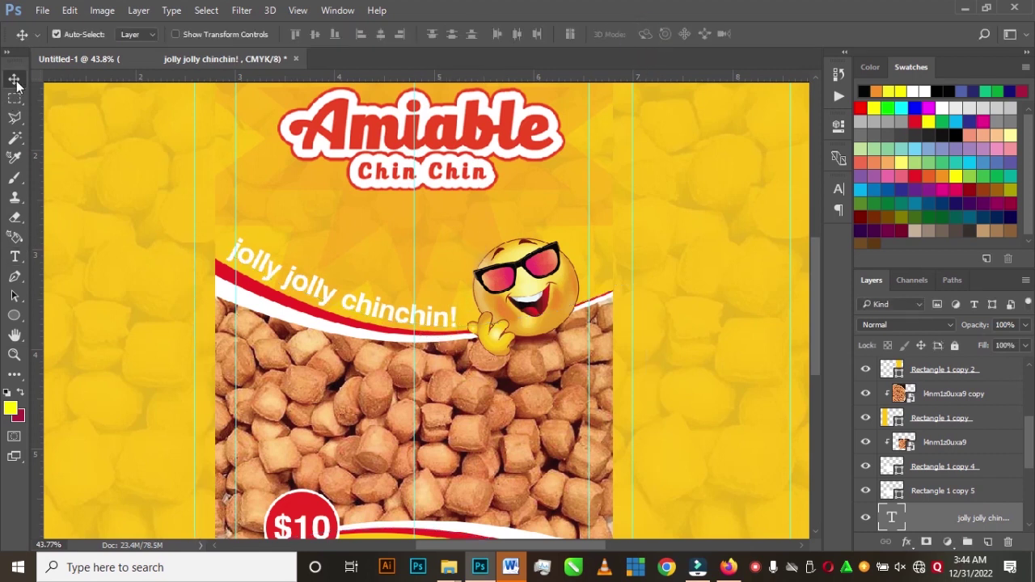
- Copy the line '…keeps you craving for more' from the Word pack details document
scroll(467, 303, "down", 4)
scroll(477, 344, "up", 3)
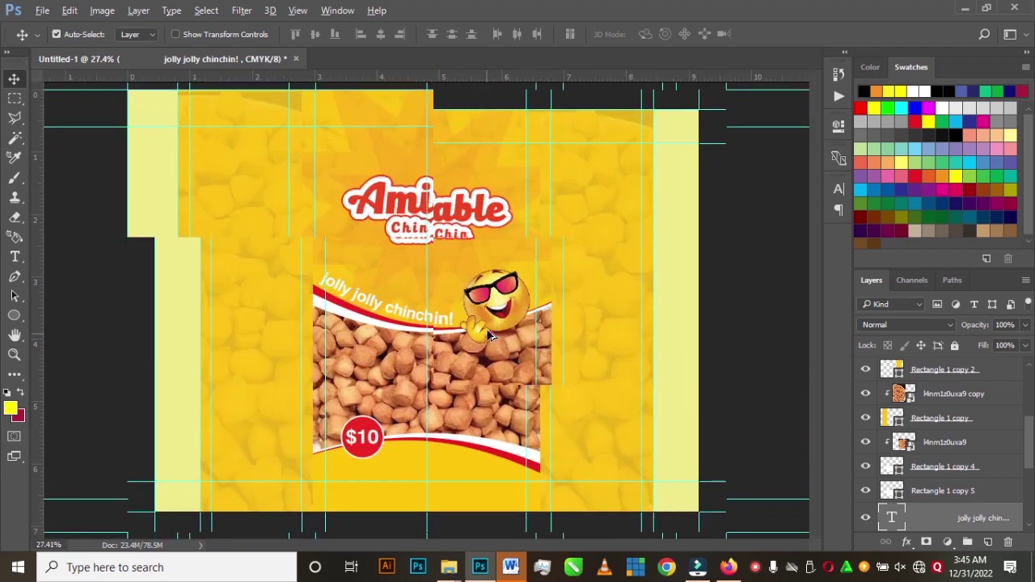
scroll(477, 326, "down", 2)
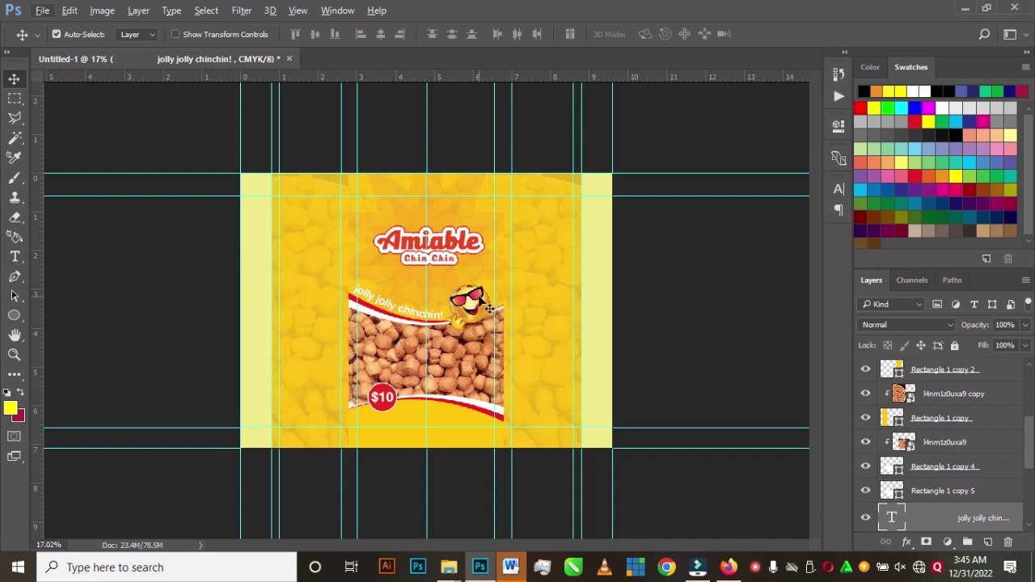
scroll(468, 311, "up", 1)
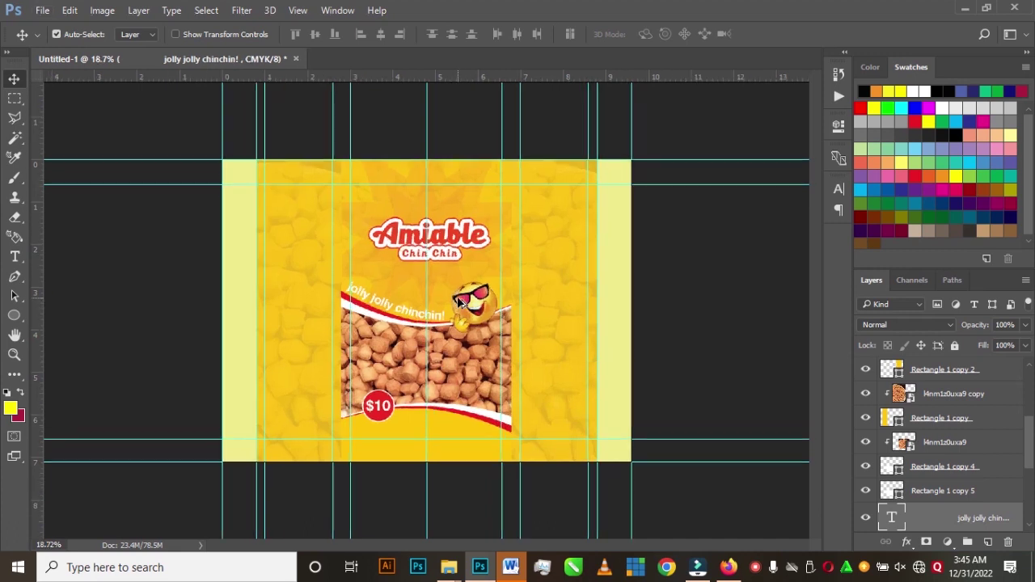
left_click(15, 257)
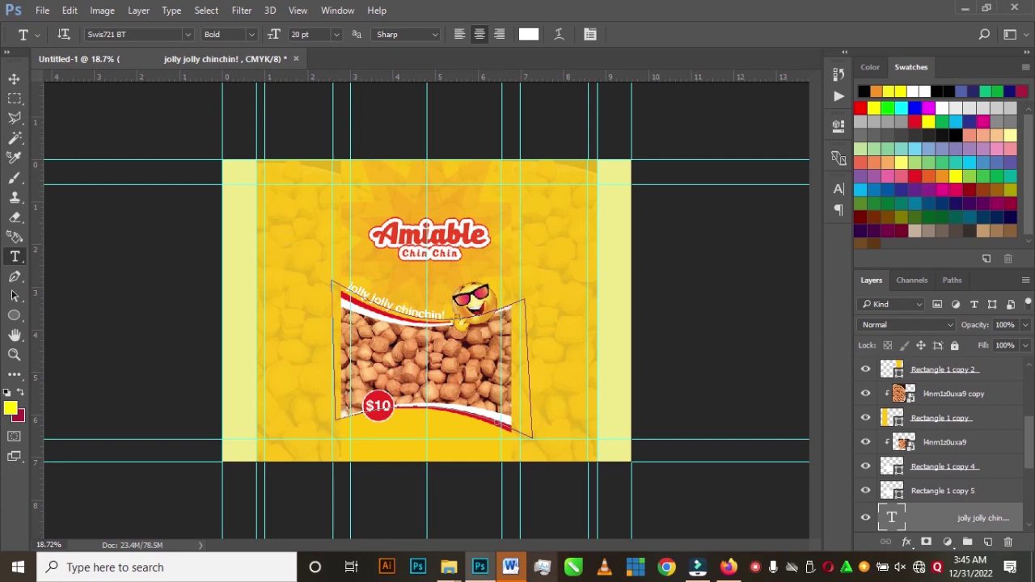
left_click(510, 567)
left_click_drag(369, 238, 484, 244)
right_click(484, 239)
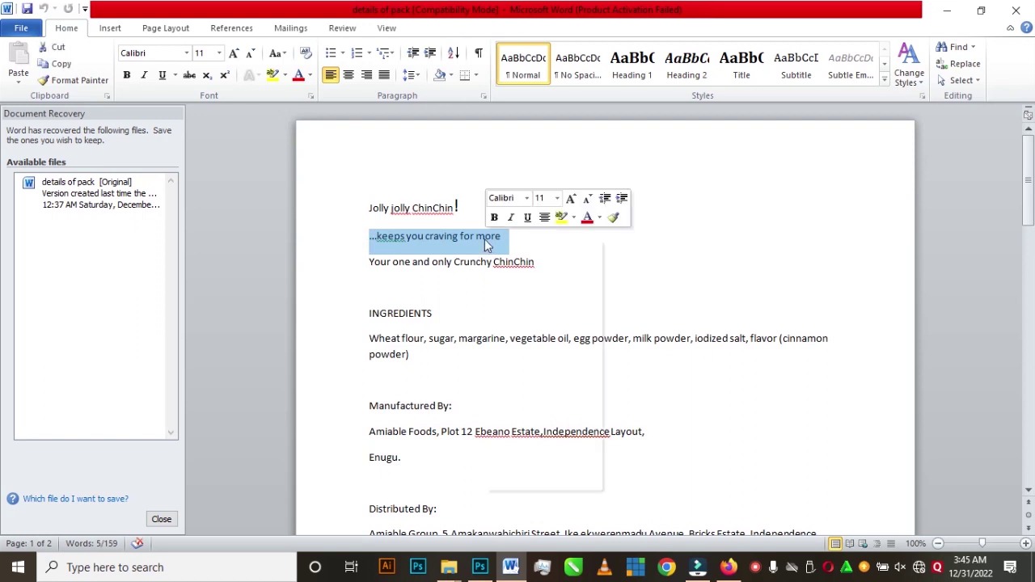
left_click(533, 266)
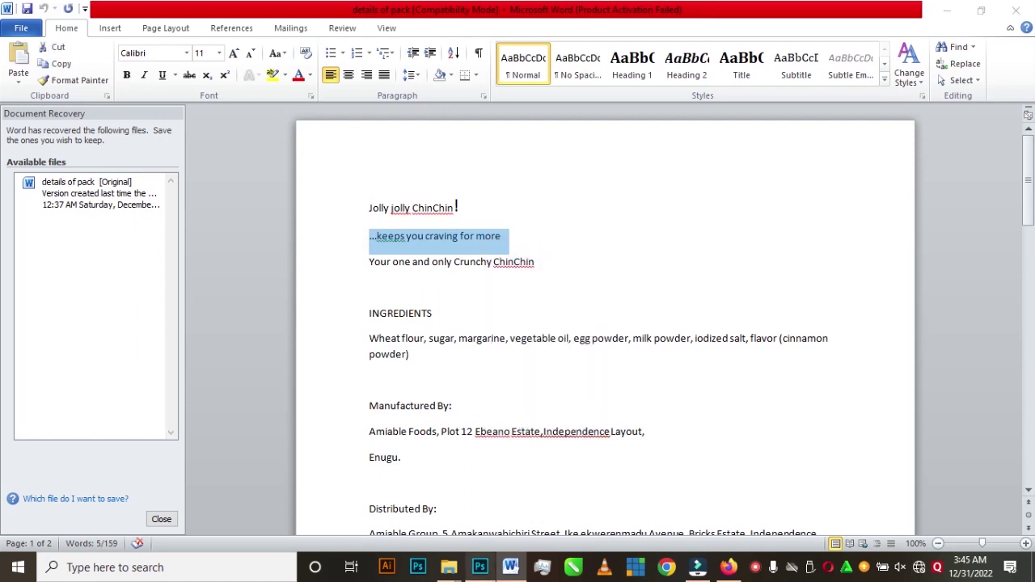
left_click(479, 567)
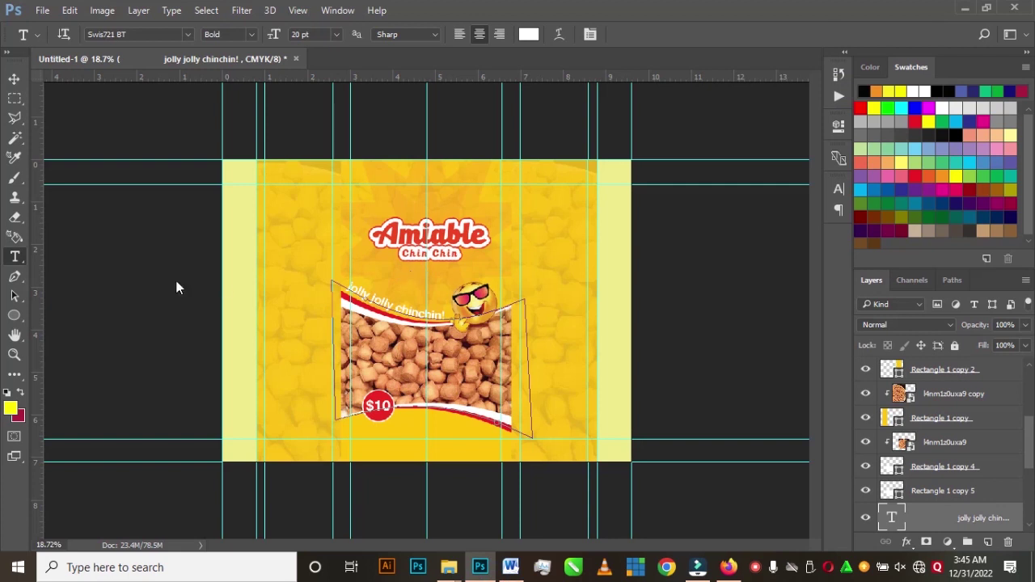
- Paste the tagline as new text, centre it below the logo, and scale it slightly smaller
left_click(372, 269)
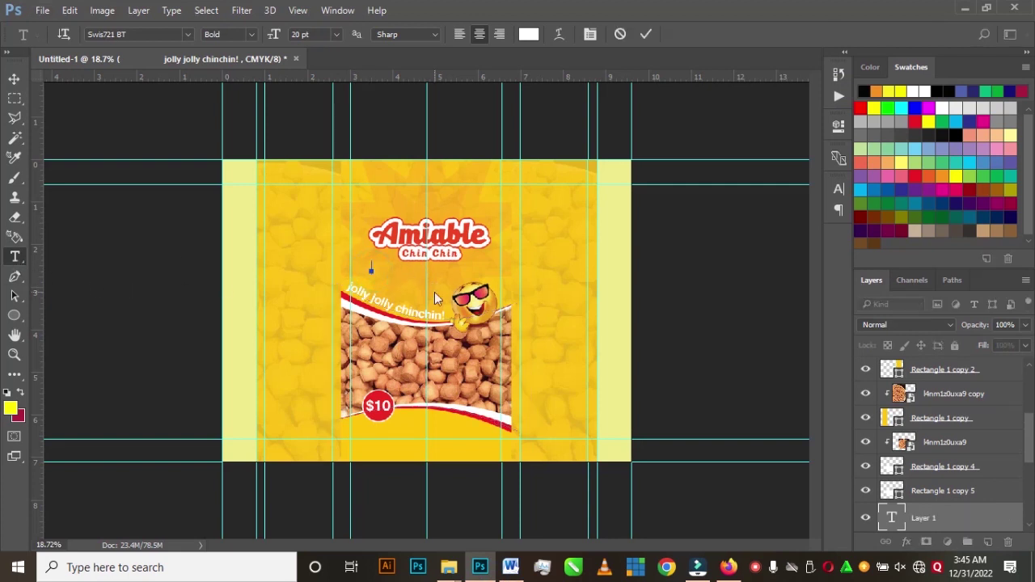
key("ctrl+v")
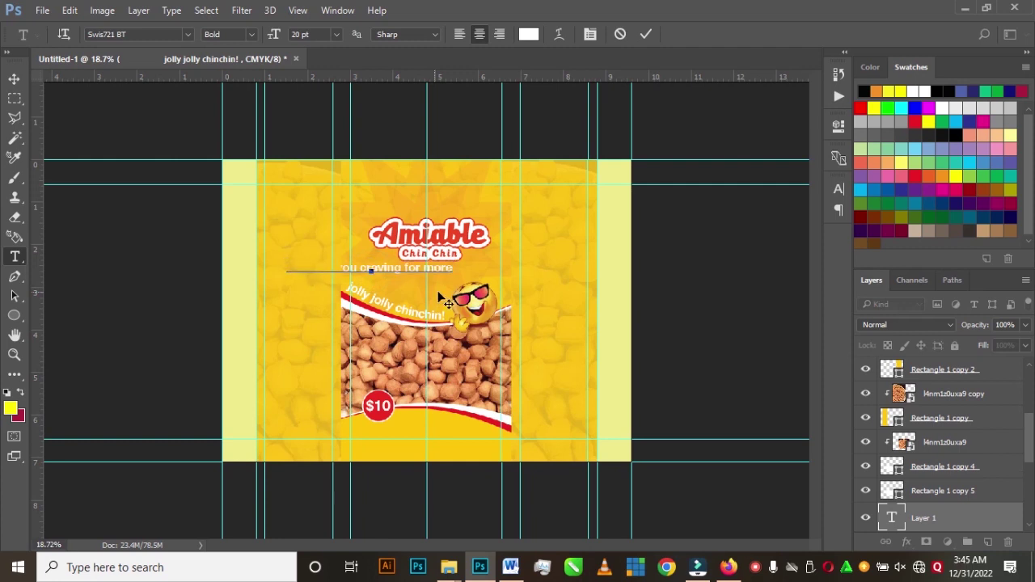
left_click(14, 79)
left_click_drag(376, 269, 443, 281)
key("ctrl+t")
left_click_drag(511, 262, 502, 257)
key("Return")
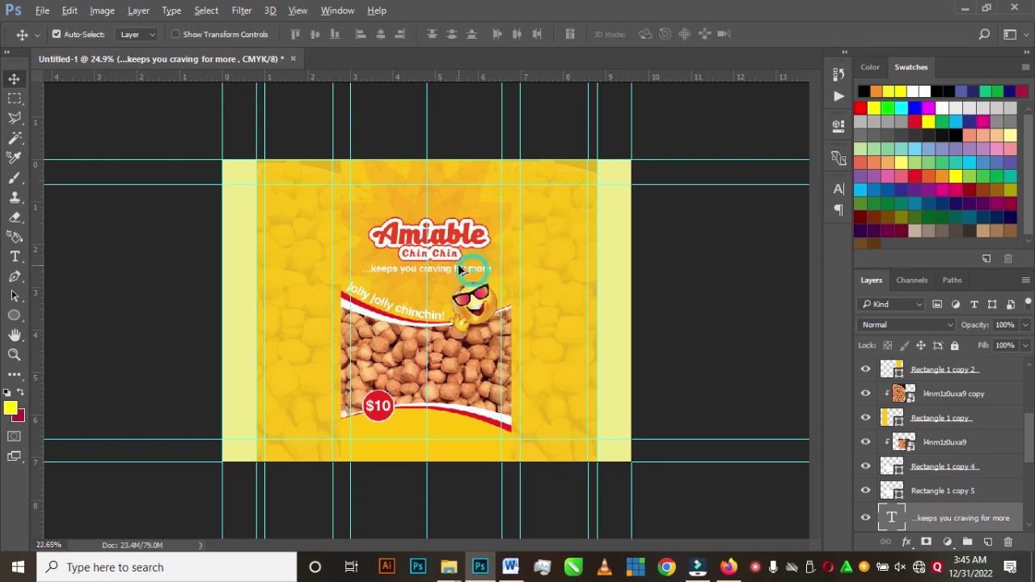
key("ctrl+0")
- Set the tagline to Roman style in black (000000)
left_click(838, 189)
left_click(810, 207)
left_click(815, 224)
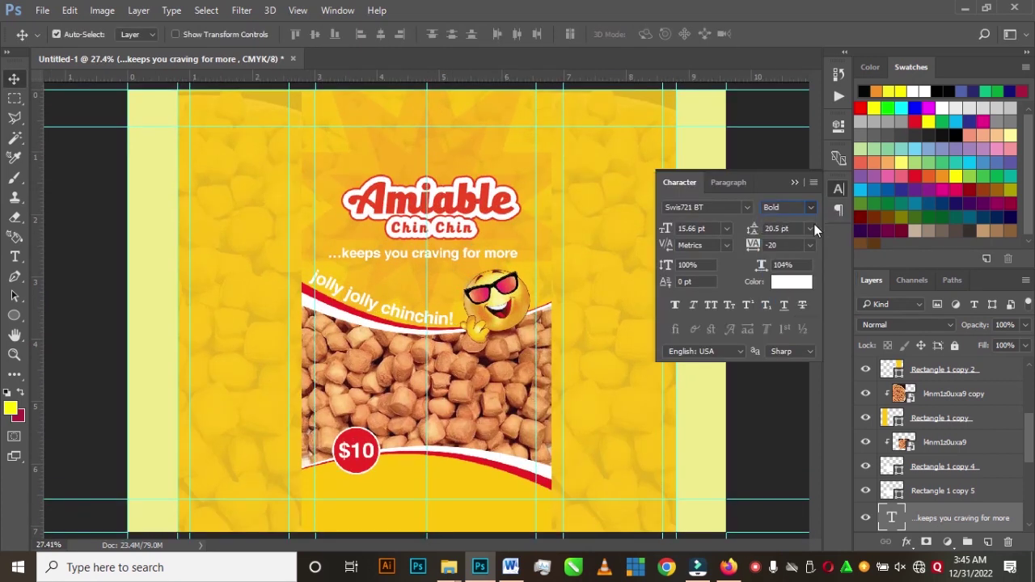
left_click(792, 282)
left_click_drag(658, 339, 634, 365)
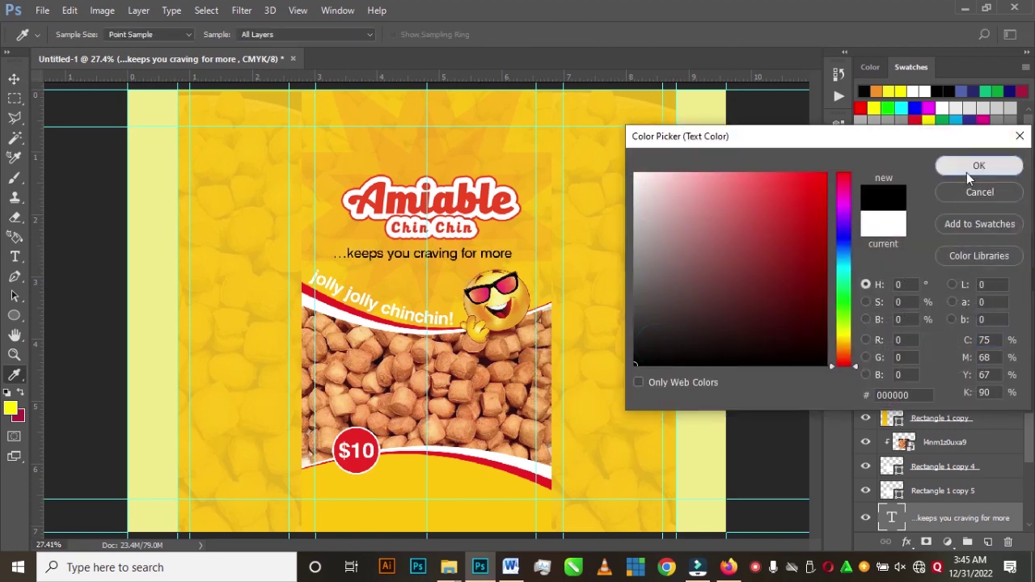
left_click(967, 173)
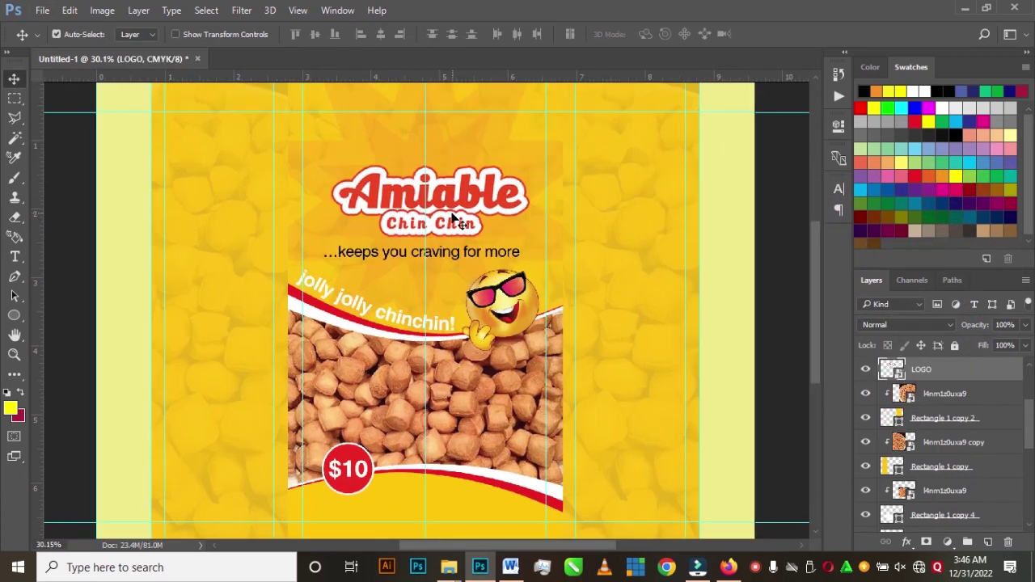
- Raise the Amiable Chin Chin logo and the '...keeps you craving for more' slogan slightly
left_click_drag(454, 202, 453, 188)
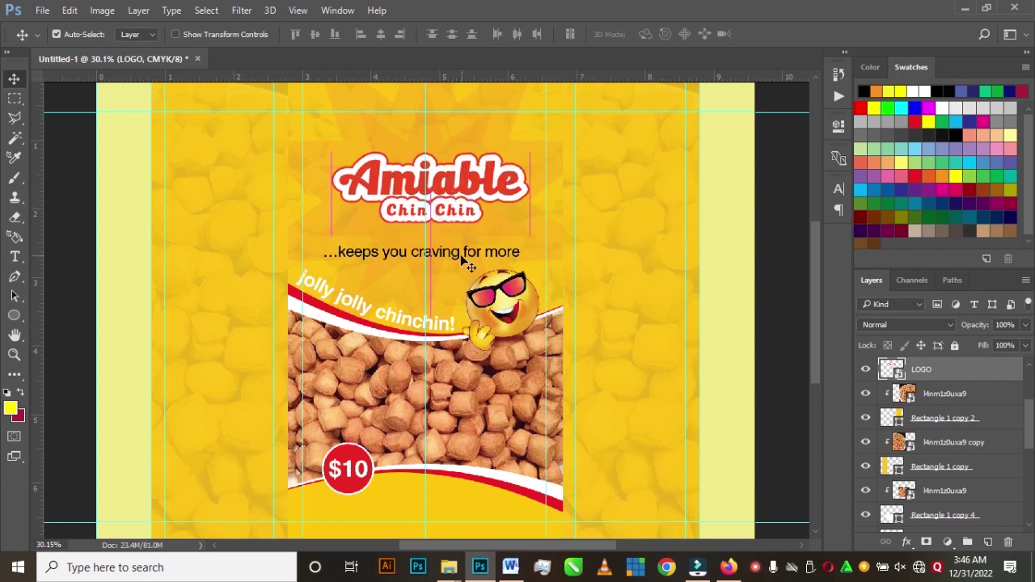
left_click_drag(457, 256, 458, 249)
scroll(462, 266, "down", 5)
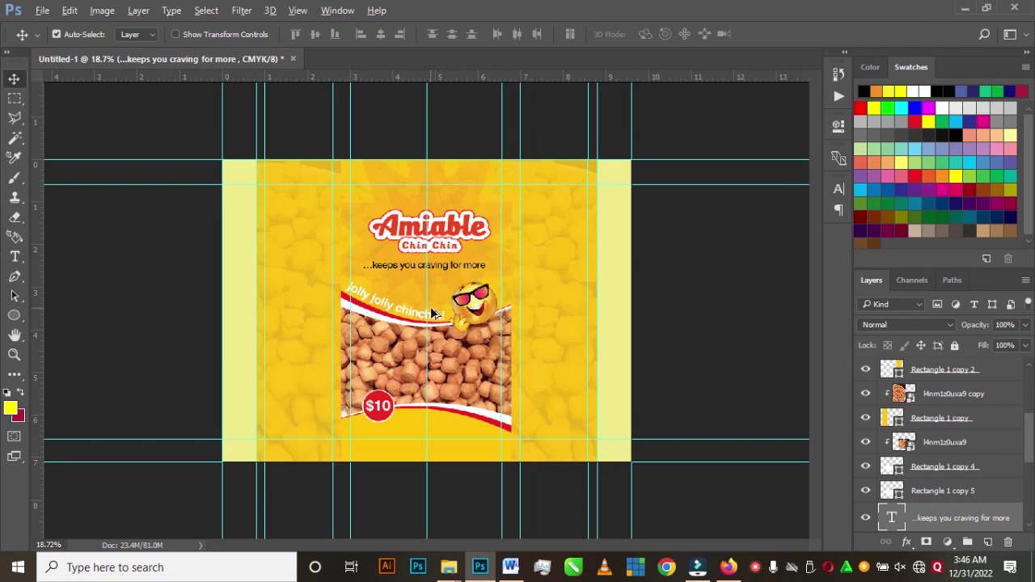
scroll(455, 308, "down", 1)
scroll(465, 314, "up", 4)
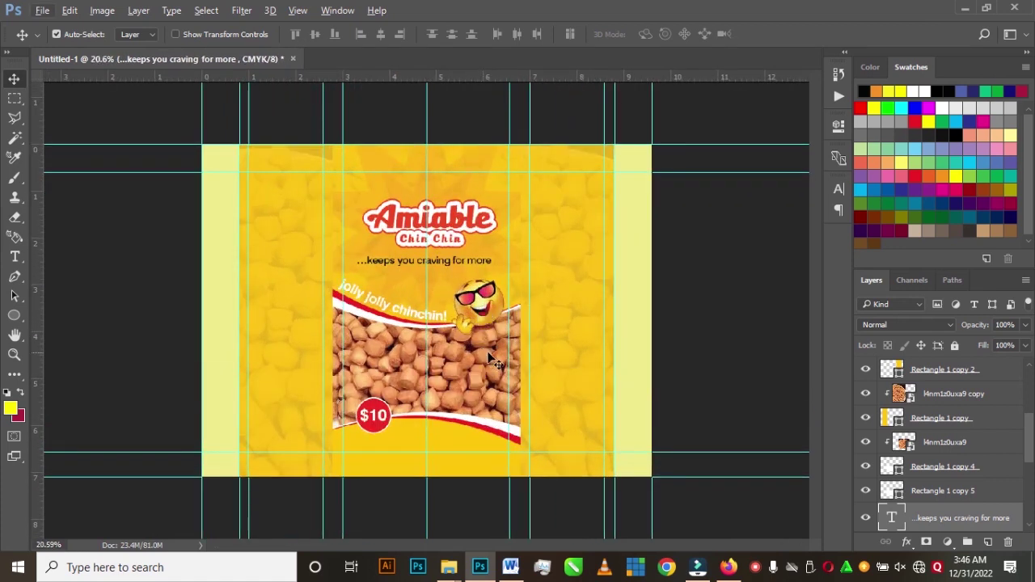
scroll(490, 435, "up", 2)
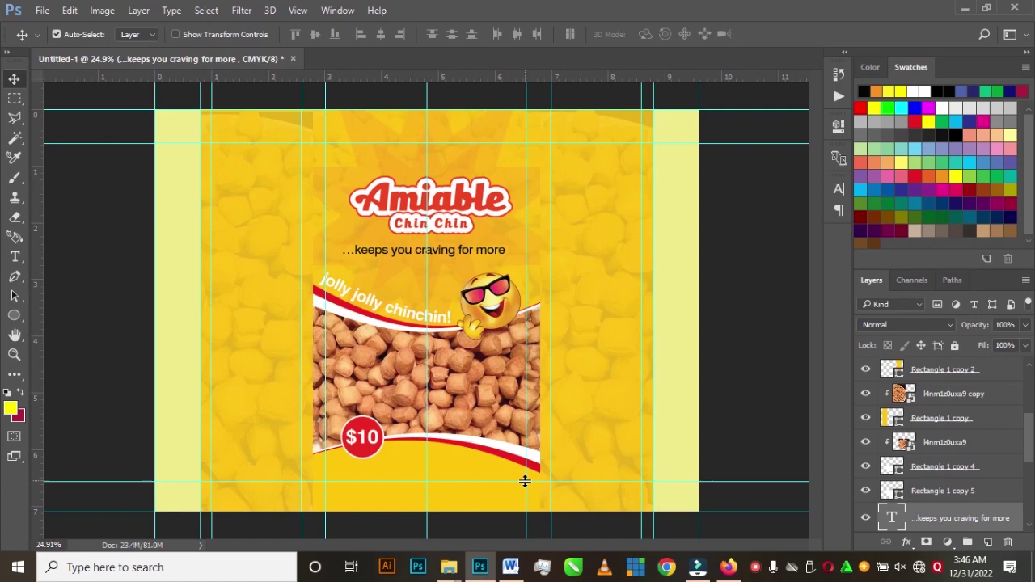
- Copy the line 'Your one and only Crunchy ChinChin' from the Word pack details document
left_click(510, 567)
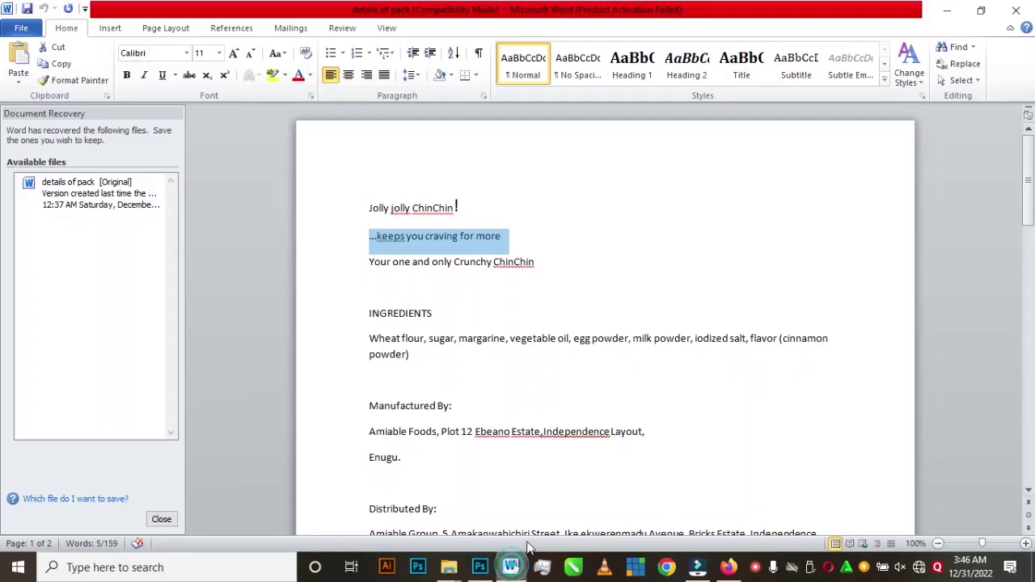
left_click_drag(368, 264, 541, 265)
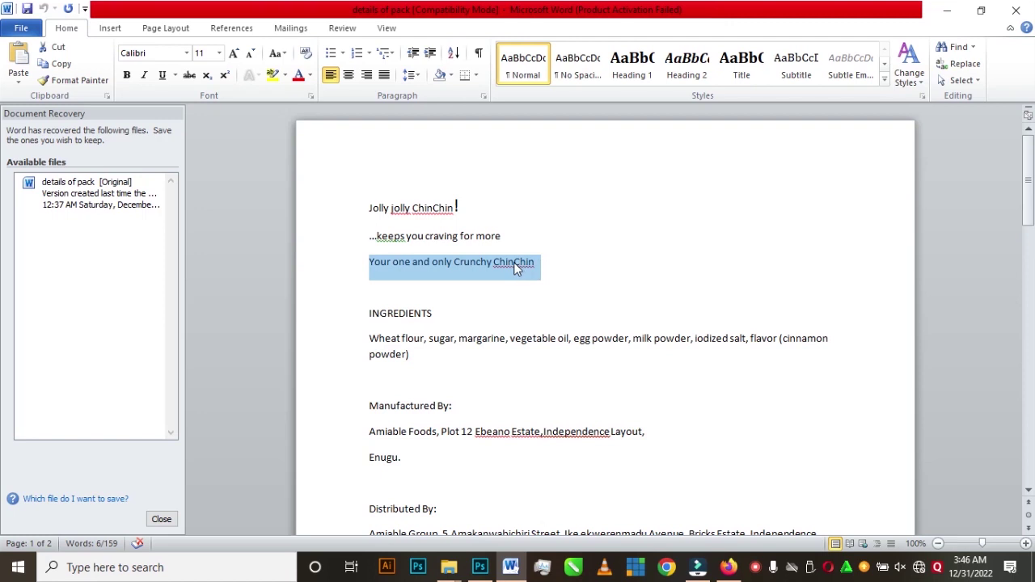
right_click(513, 262)
left_click(549, 291)
left_click(479, 566)
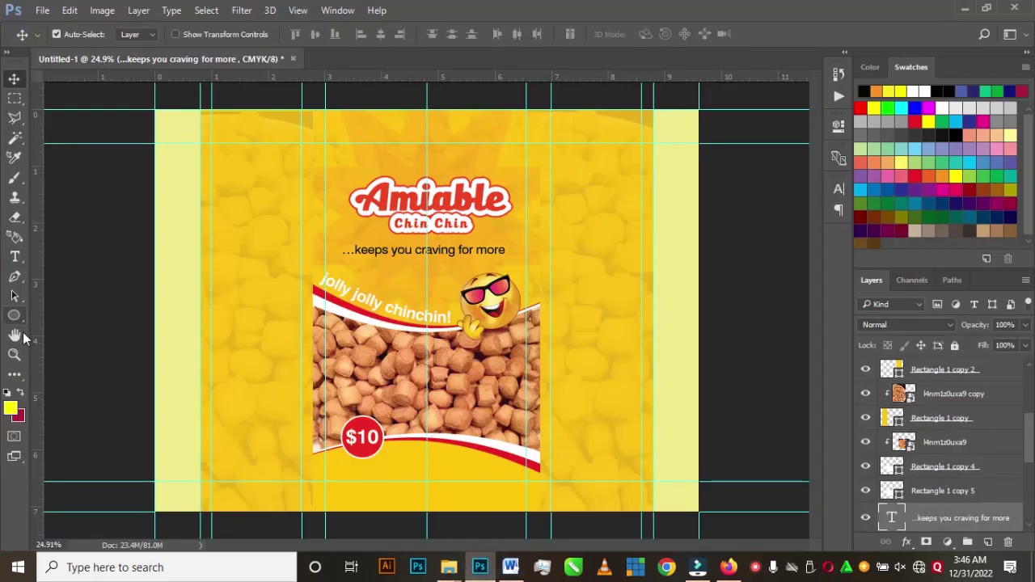
- Paste 'Your one and only Crunchy ChinChin' as a new text line below the $10 badge
left_click(14, 257)
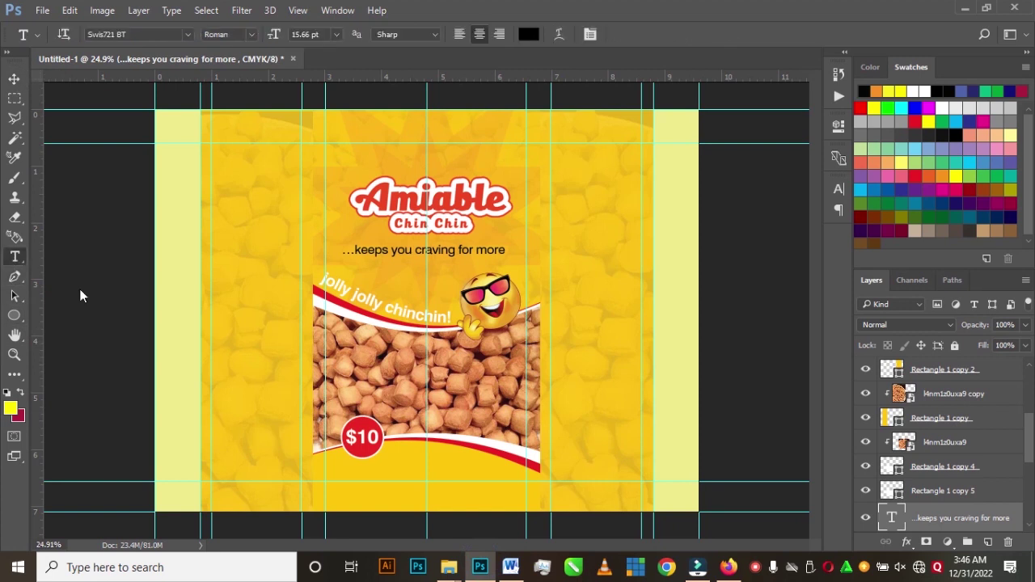
left_click(350, 472)
key("ctrl+v")
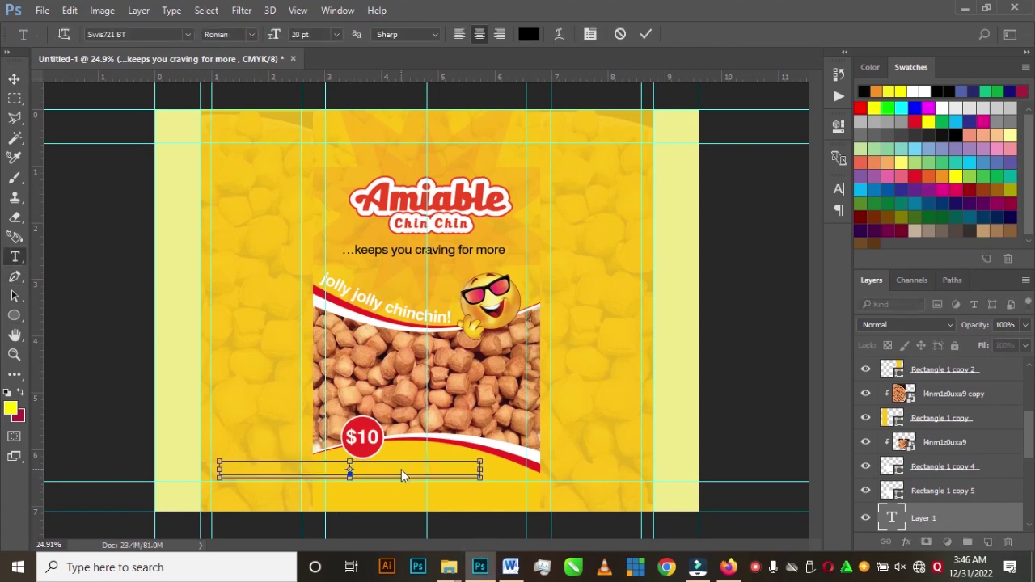
left_click(15, 78)
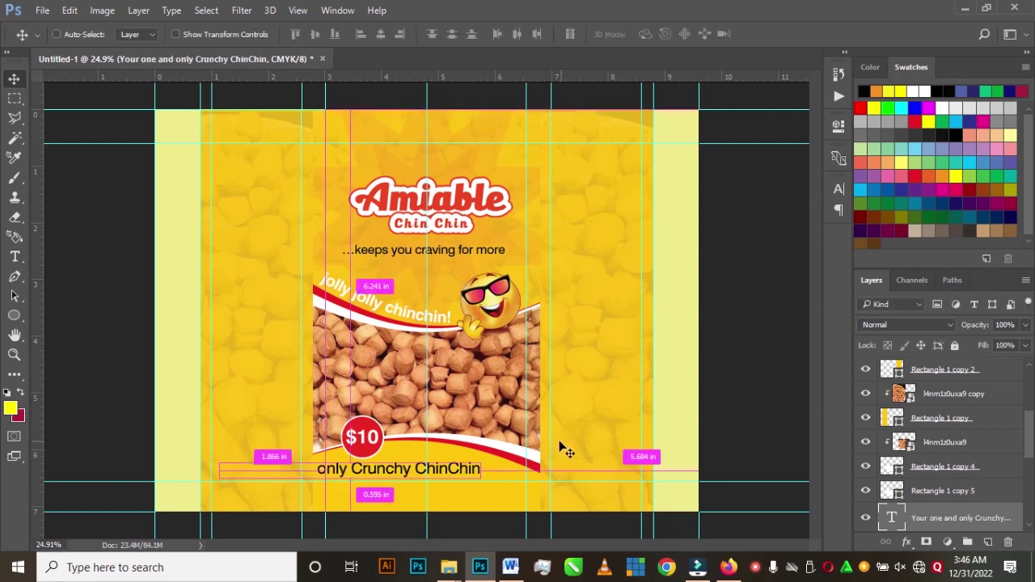
- Scale the new text line down to about 60% so it fits below the red curve
key("ctrl+t")
left_click_drag(217, 463, 335, 464)
scroll(560, 356, "up", 3)
left_click_drag(561, 356, 576, 351)
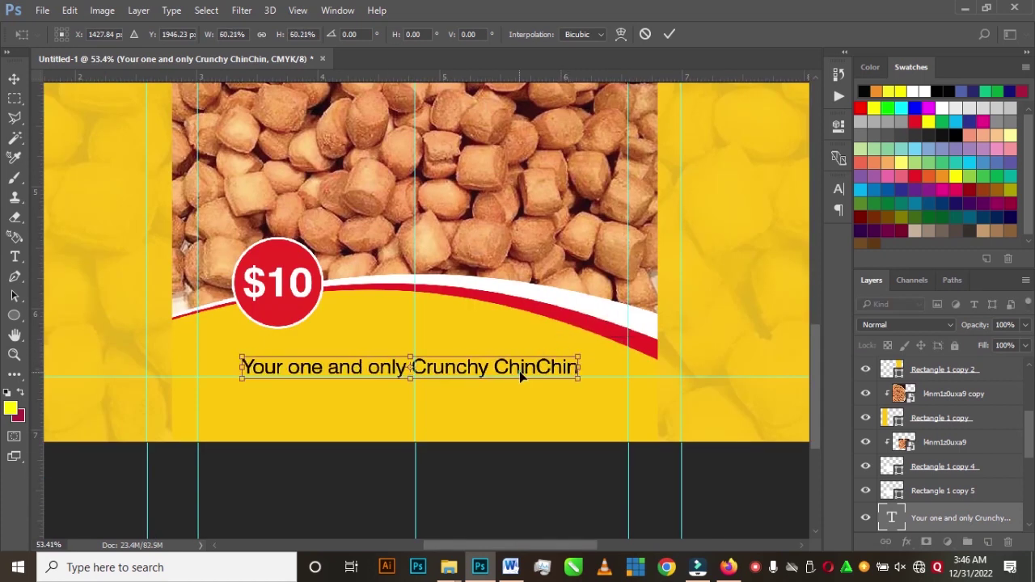
key("Return")
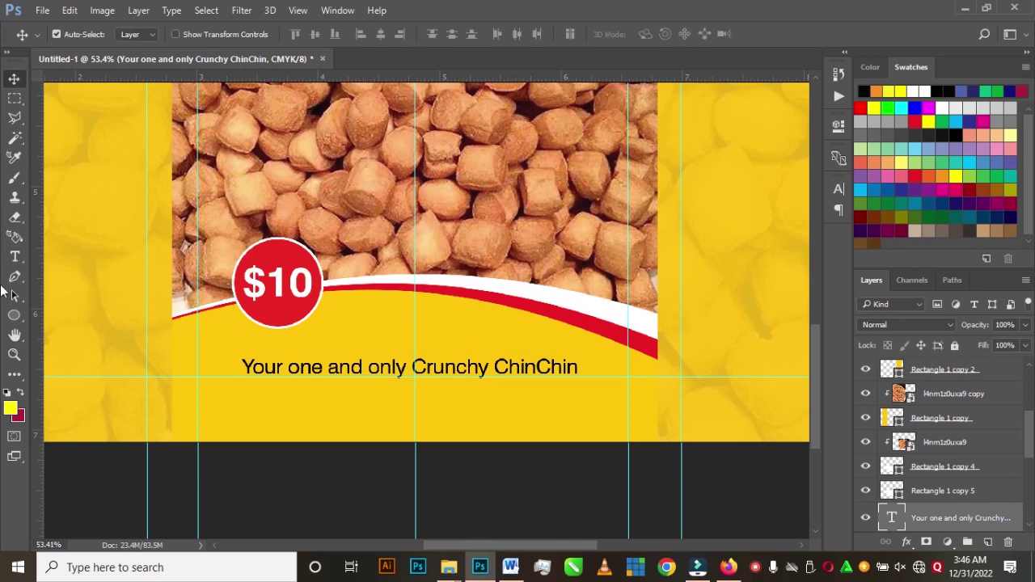
- Colour the word 'Crunchy' red, sampled from the curved stripe
left_click(15, 256)
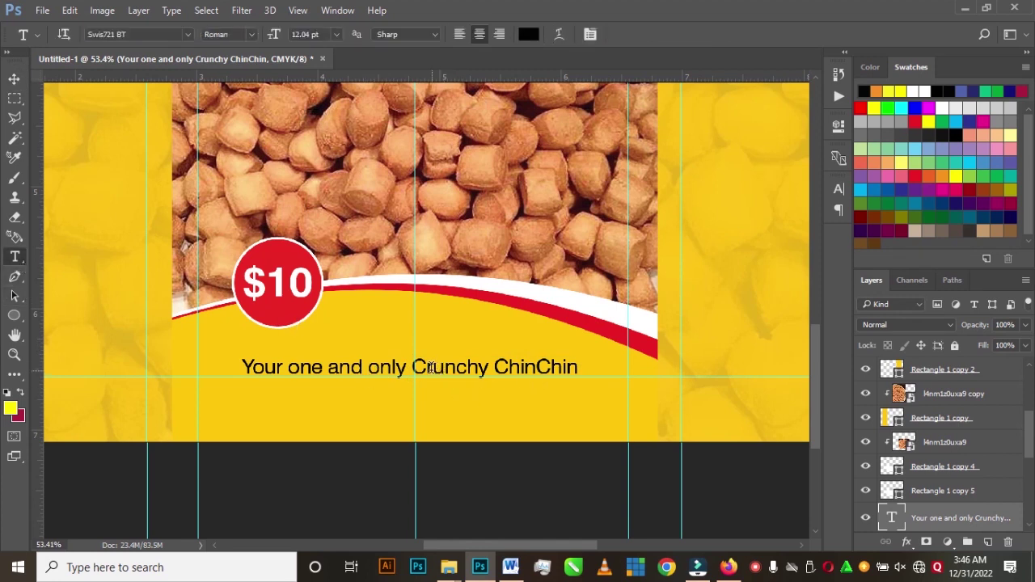
double_click(414, 366)
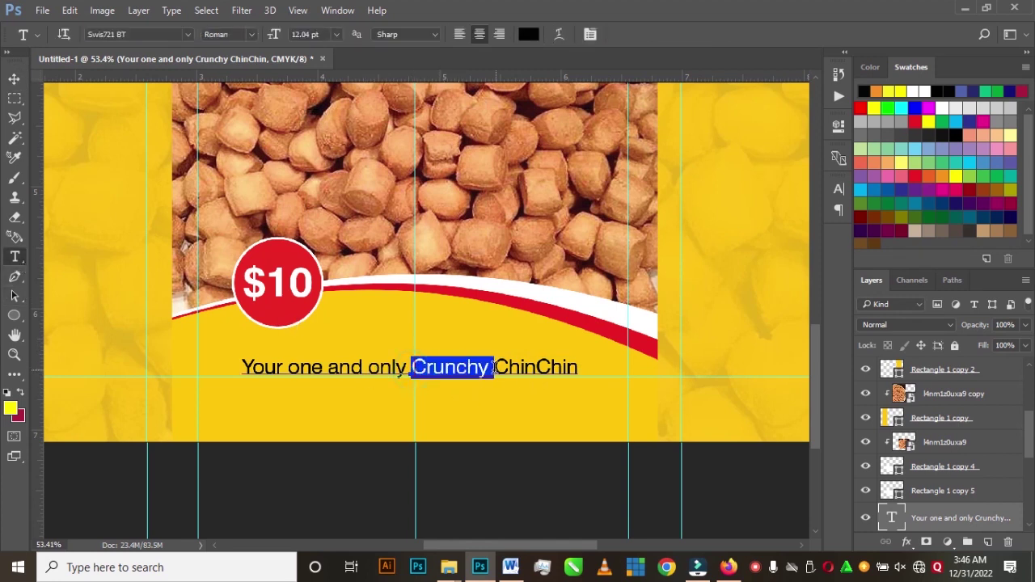
left_click(840, 192)
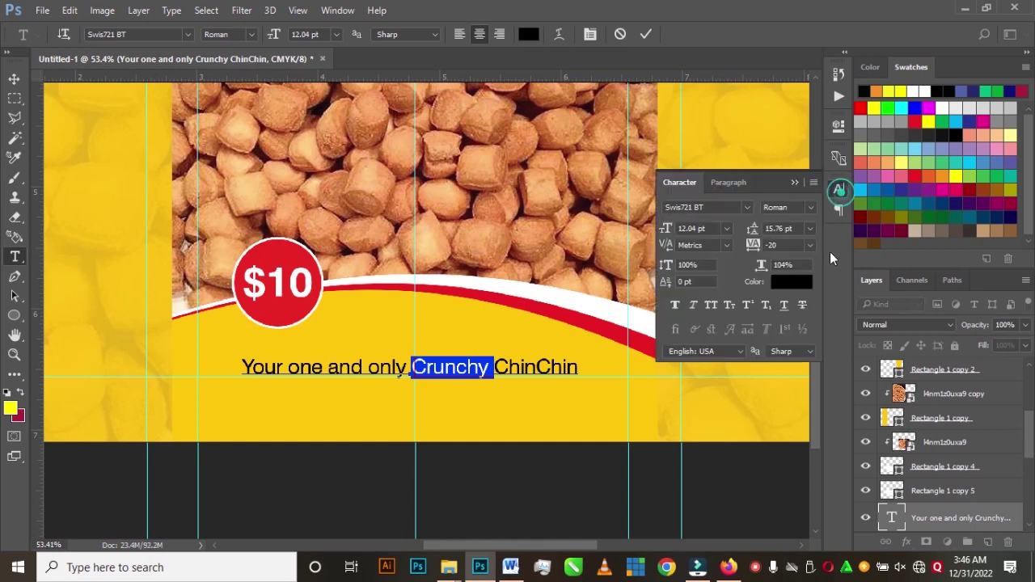
left_click(791, 284)
left_click(578, 317)
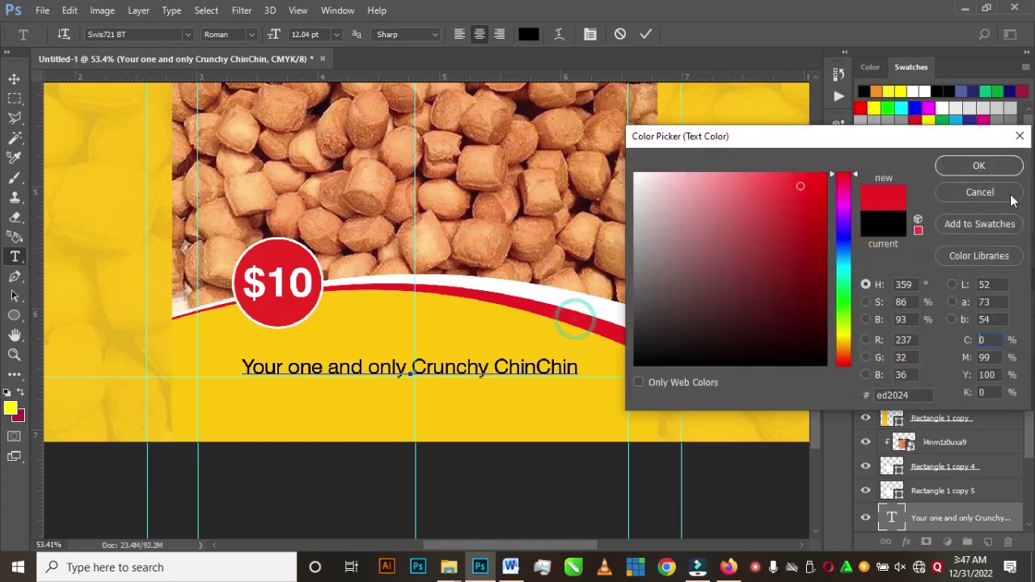
left_click(990, 170)
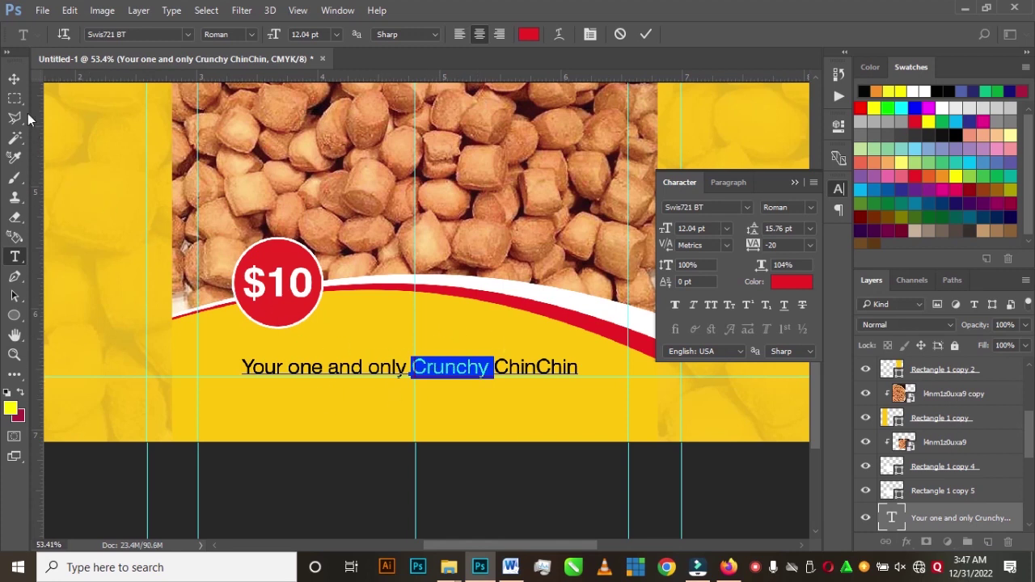
left_click(15, 78)
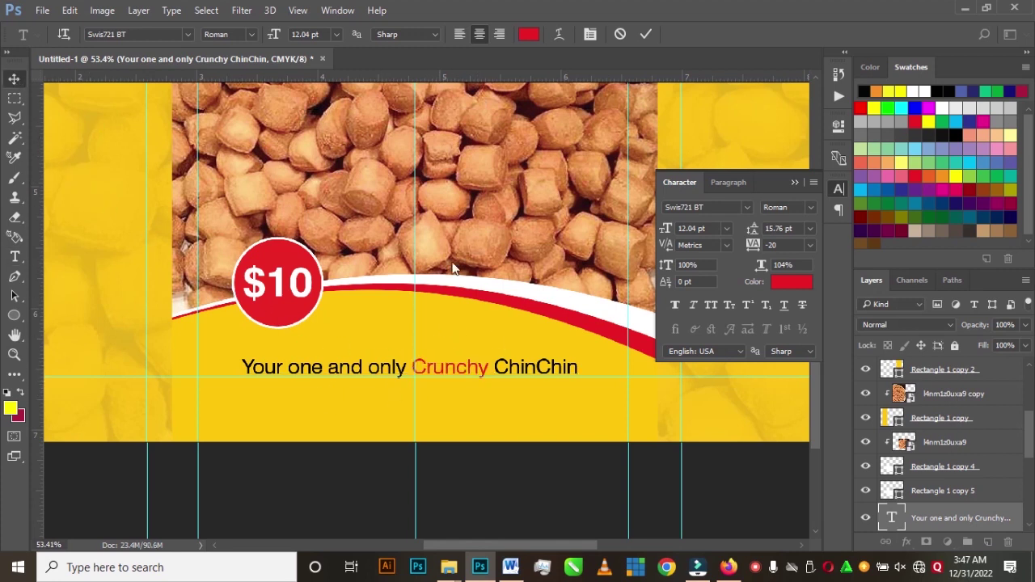
left_click(794, 183)
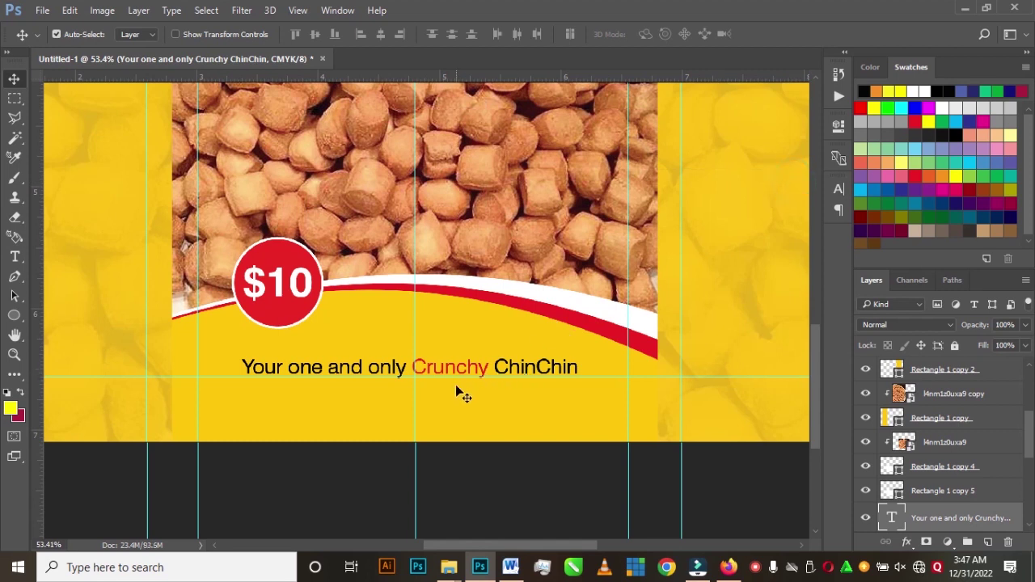
- Set the font size of 'Crunchy' to 14 pt
left_click(15, 256)
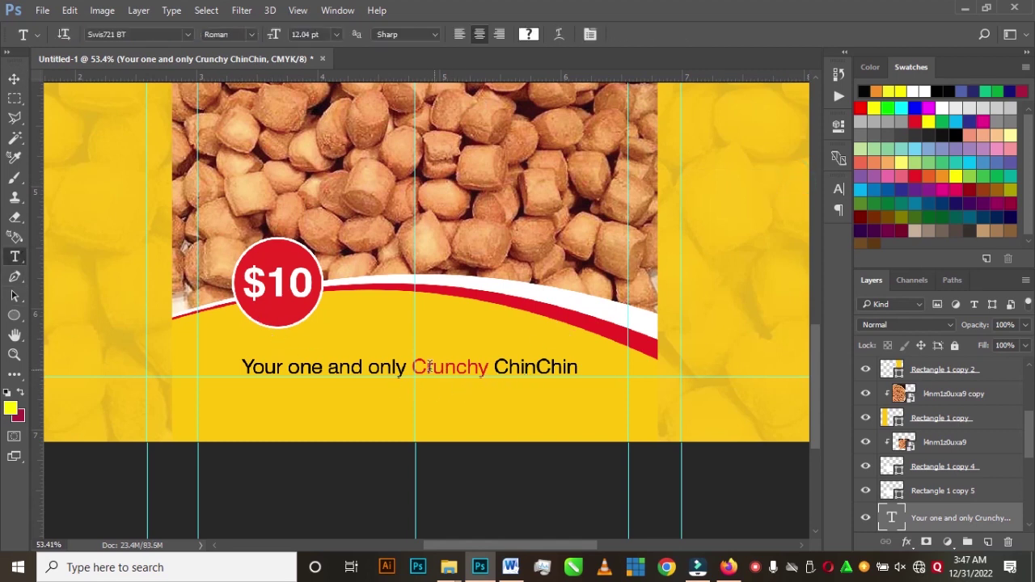
left_click_drag(413, 367, 495, 368)
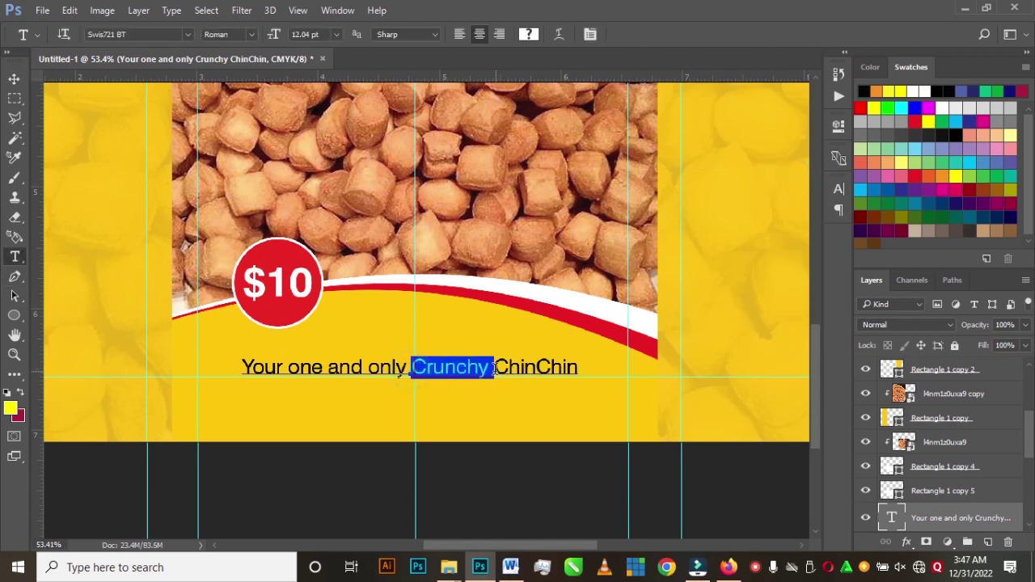
left_click(838, 190)
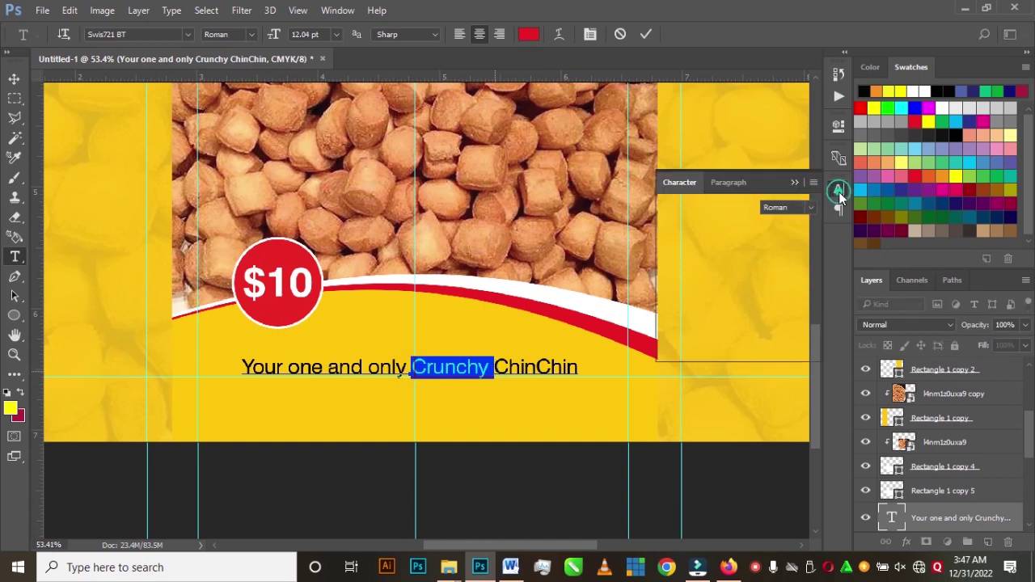
left_click(726, 229)
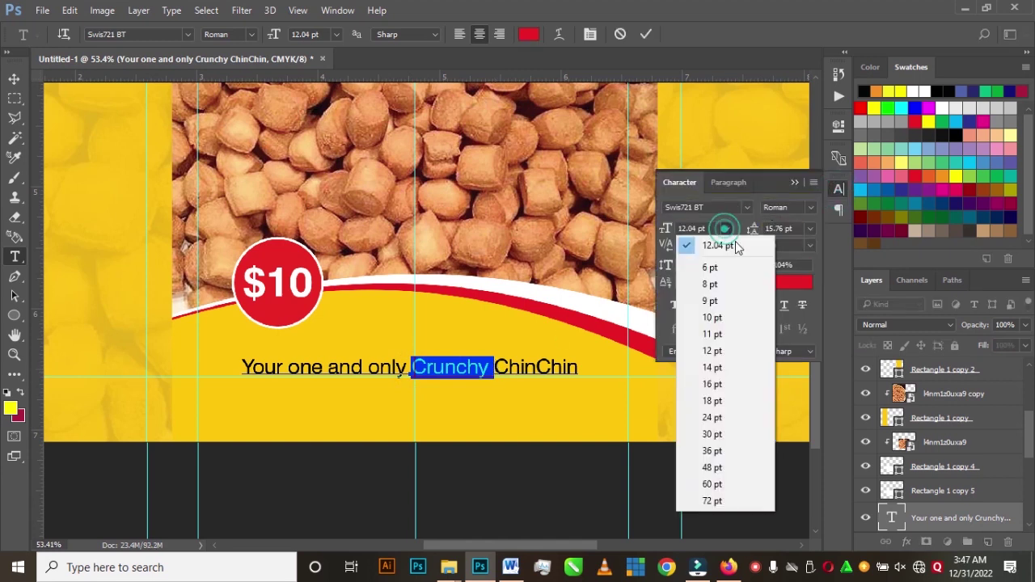
left_click(716, 367)
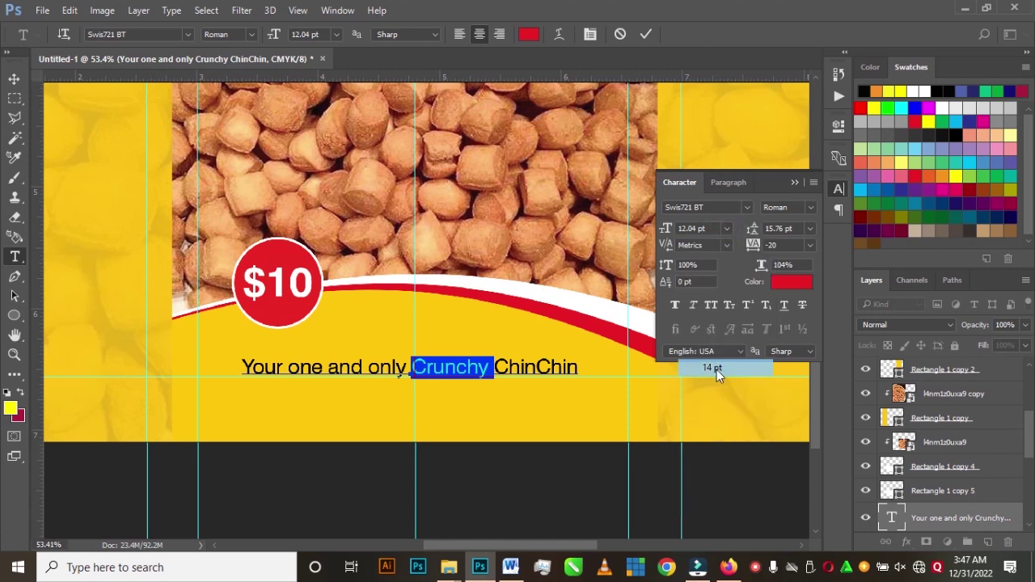
left_click(793, 183)
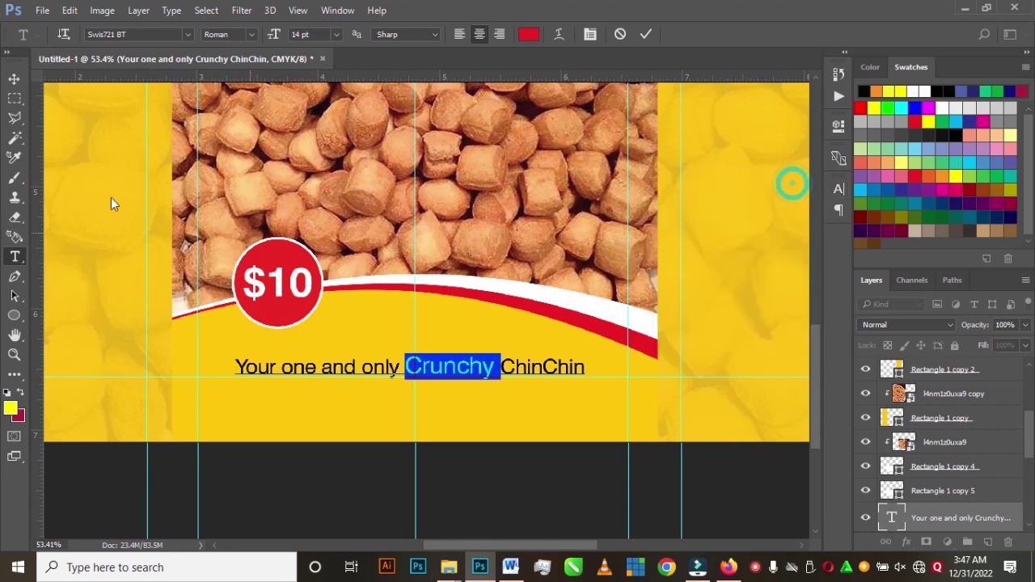
left_click(13, 79)
- Duplicate the Amiable logo layer, placing the copy at the upper left
scroll(475, 380, "down", 3)
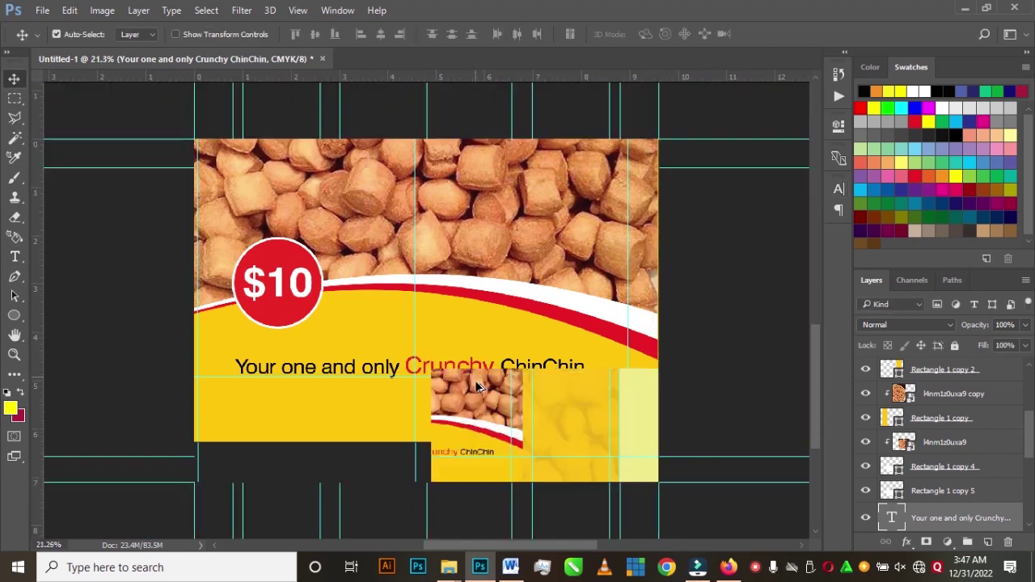
scroll(475, 380, "down", 2)
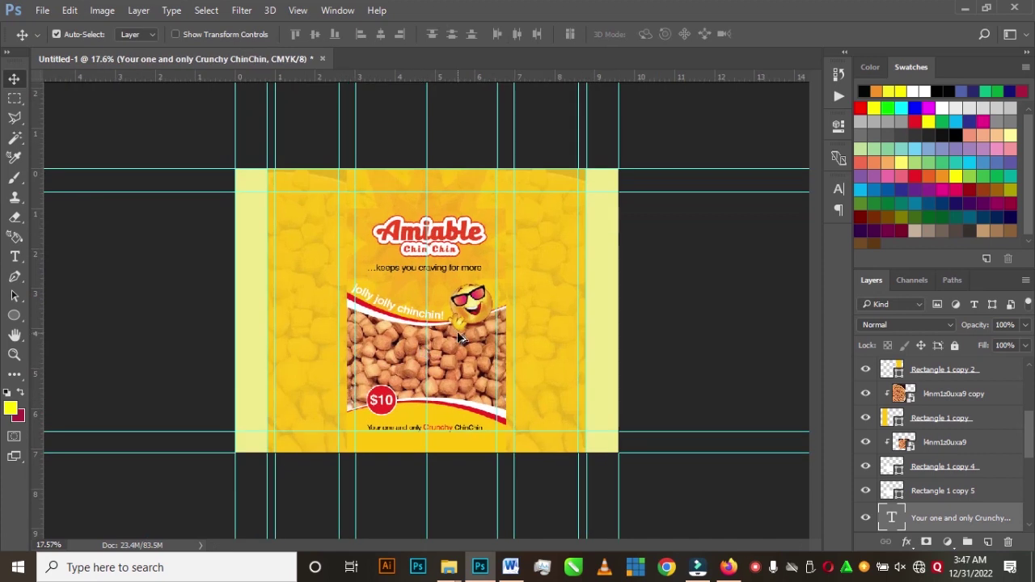
scroll(455, 344, "up", 1)
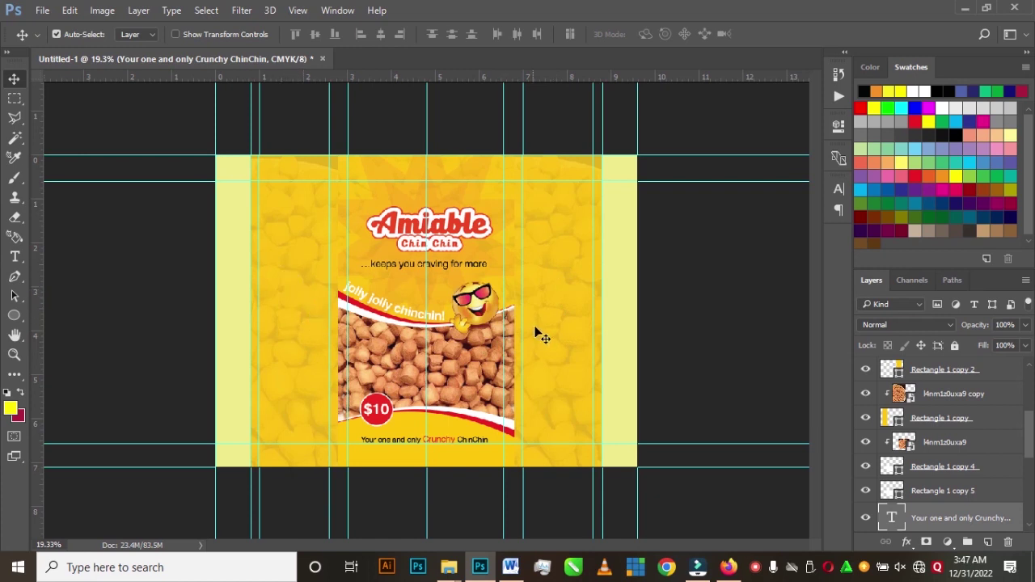
scroll(540, 336, "up", 2)
left_click(428, 226)
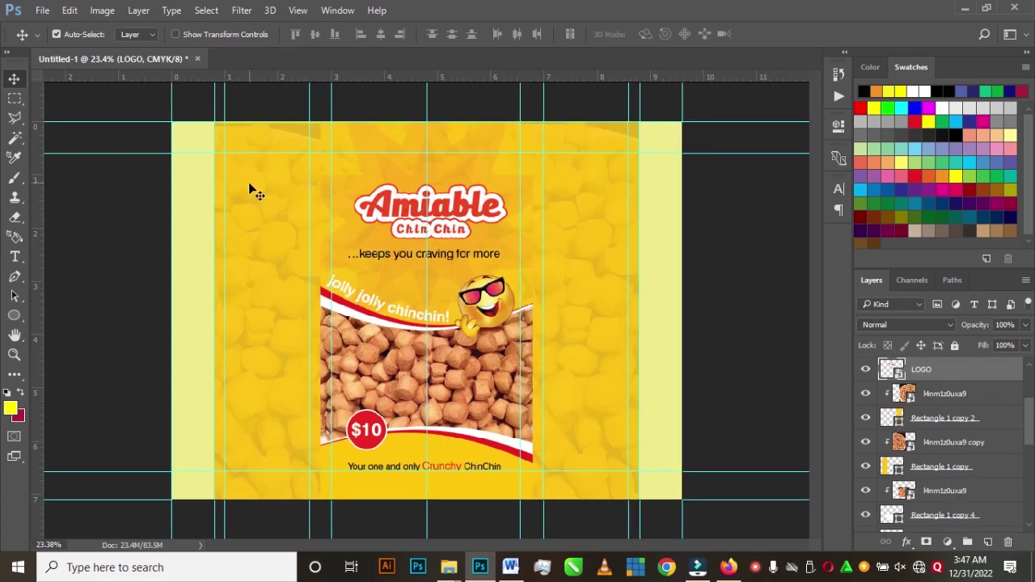
left_click_drag(453, 208, 297, 180)
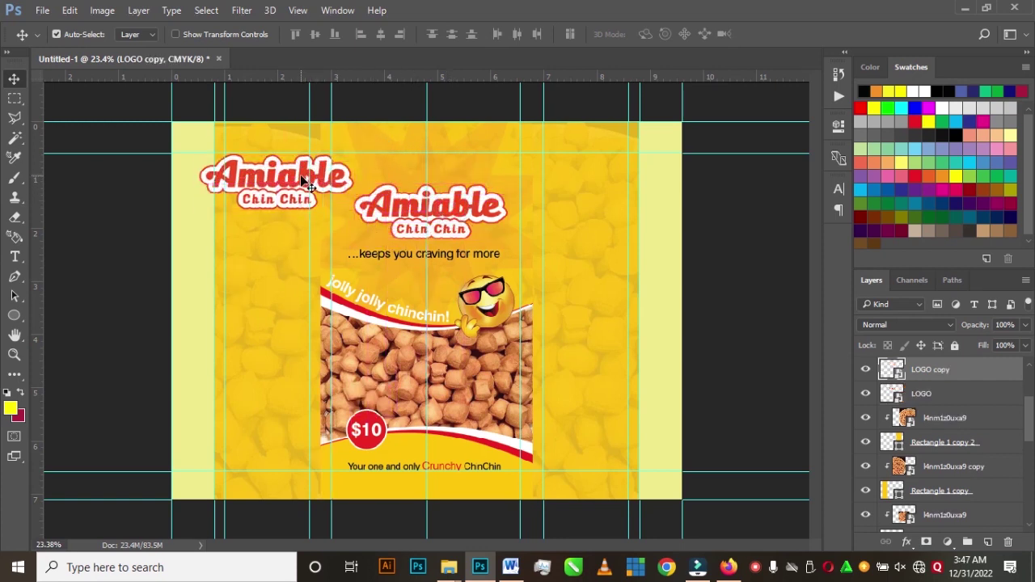
- Shrink the logo copy to about a fifth and nudge it into the top-left corner
key("ctrl+t")
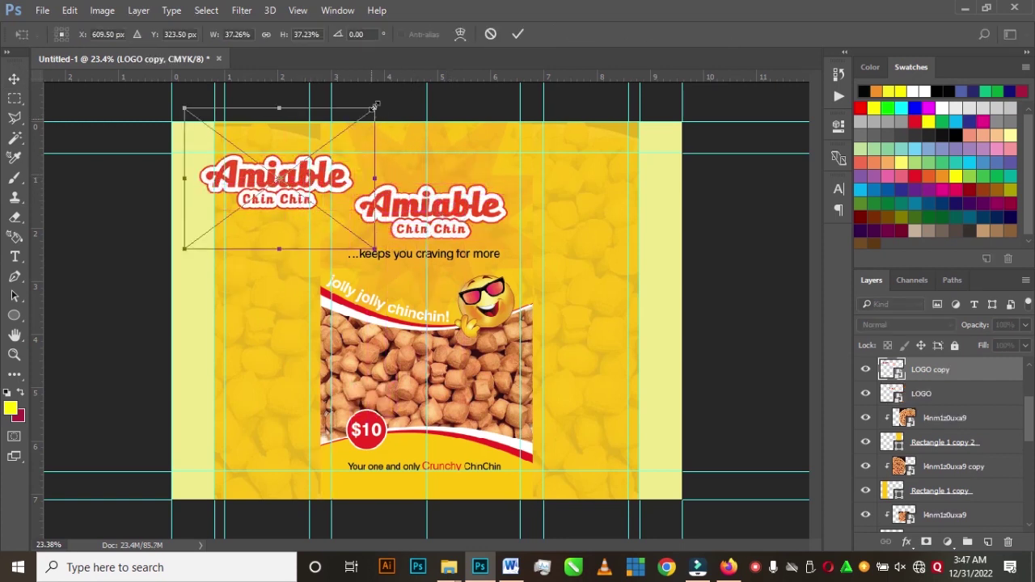
left_click_drag(376, 105, 329, 143)
left_click(515, 40)
mouse_move(297, 182)
left_mouse_down()
mouse_move(286, 178)
mouse_move(301, 175)
mouse_move(287, 197)
left_mouse_up()
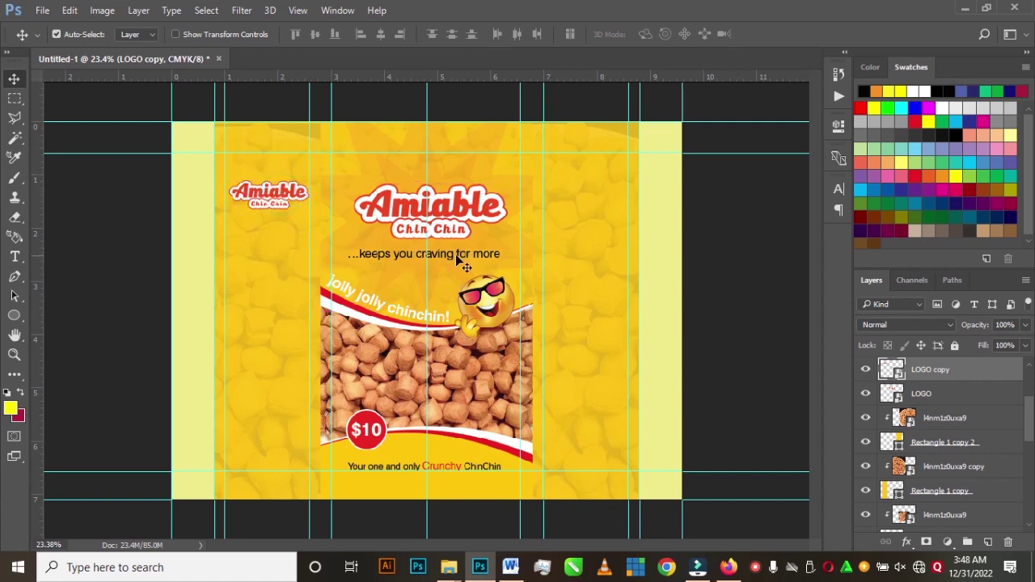
key("ctrl+alt+z")
key("ctrl+alt+z")
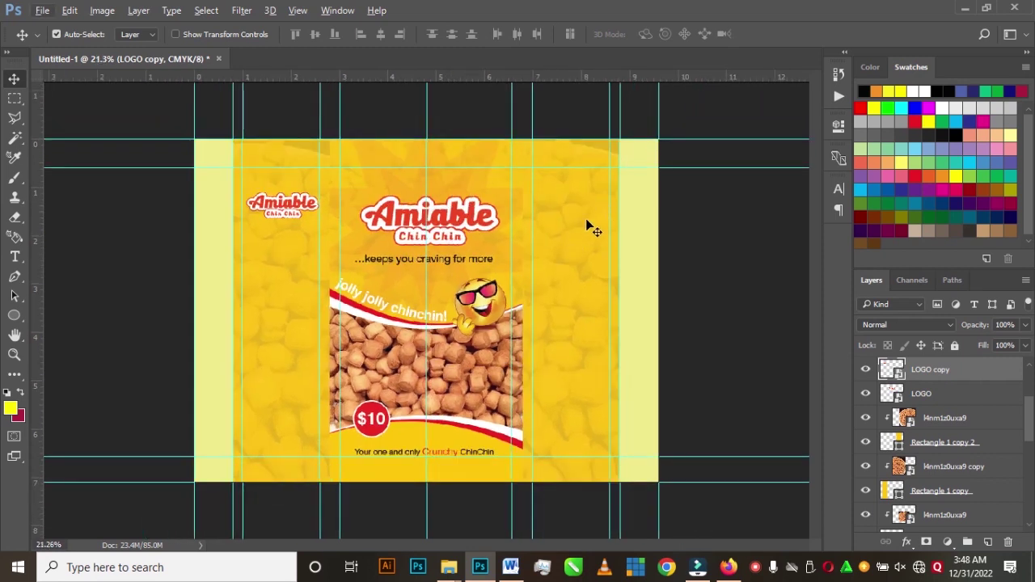
- Copy the PD, BB and BN code lines from page 2 of the Word pack details
left_click(511, 567)
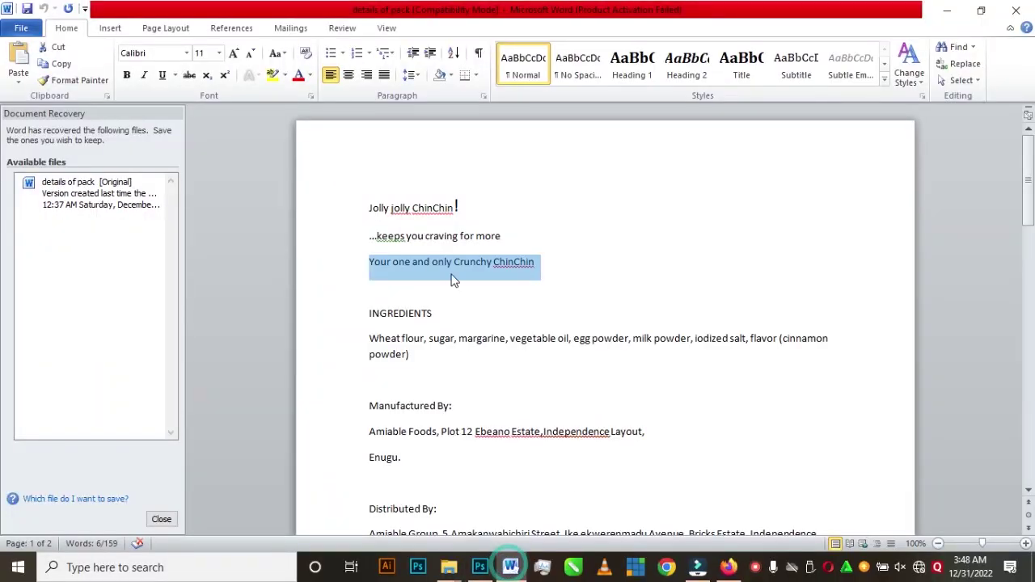
scroll(493, 362, "down", 15)
left_click_drag(368, 349, 413, 411)
key("ctrl+c")
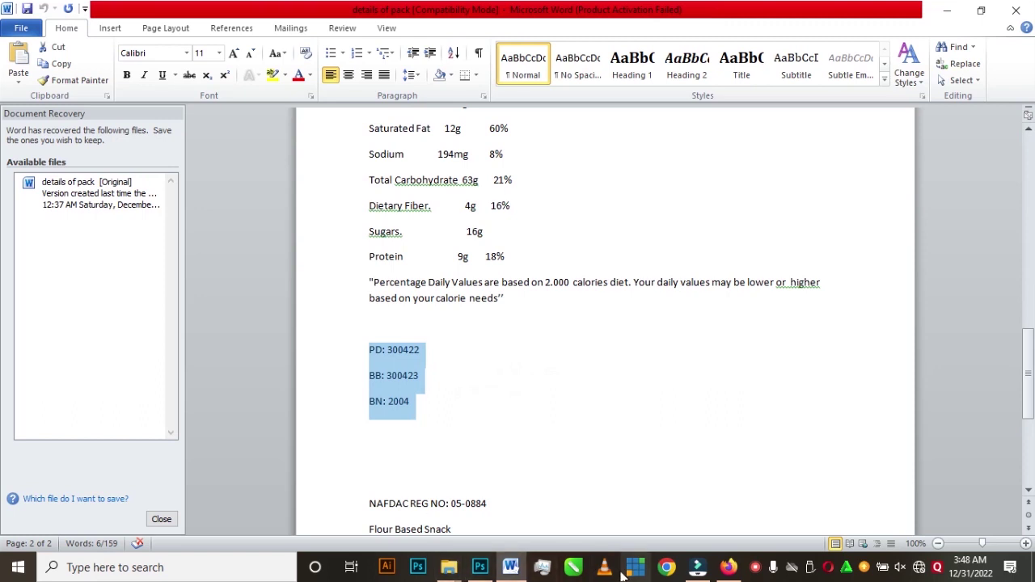
left_click(480, 567)
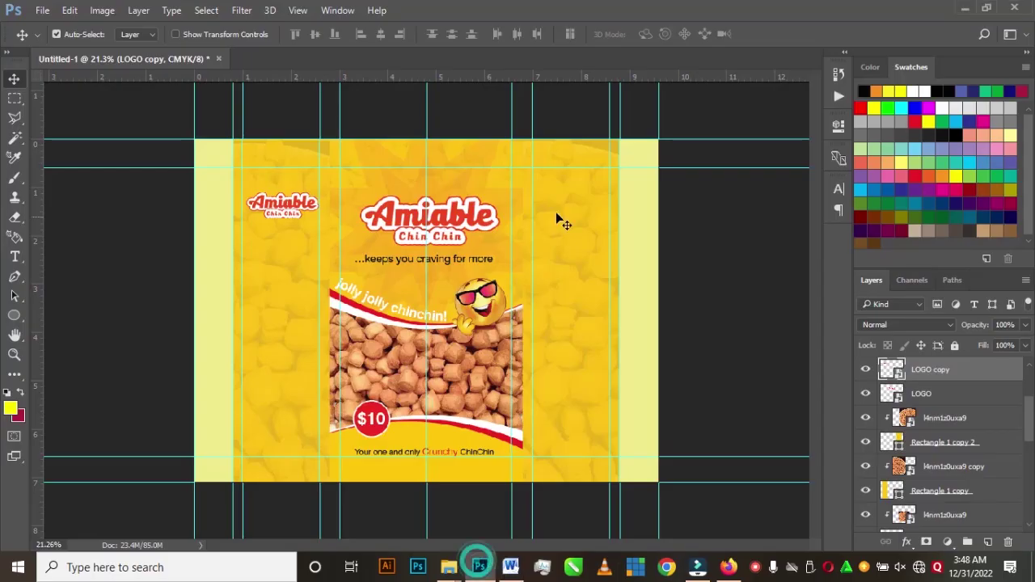
- Paste the PD: 300422, BB: 300423 and BN: 2004 codes as text at the upper right
left_click(15, 258)
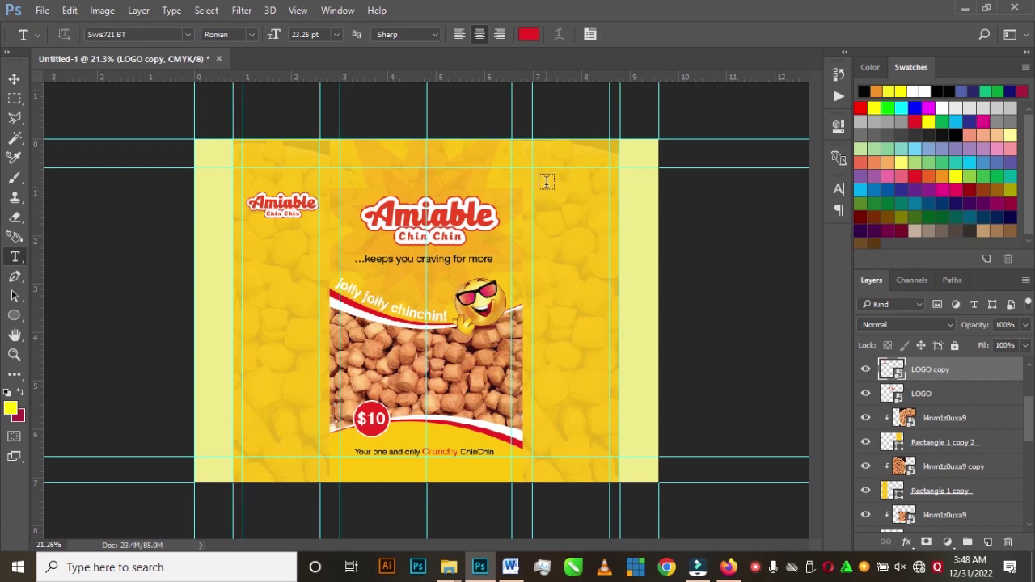
left_click(548, 181)
key("ctrl+v")
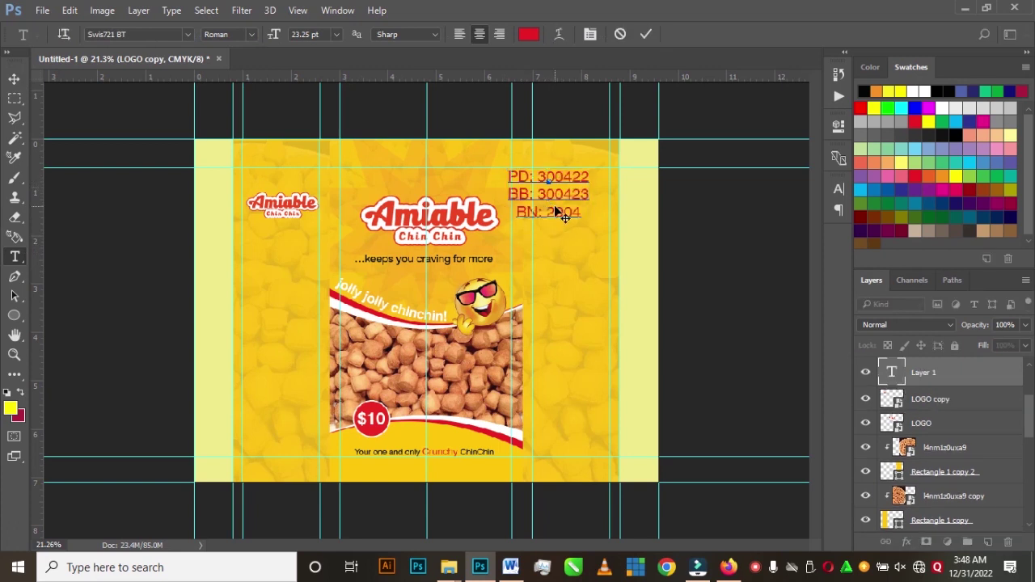
left_click(14, 78)
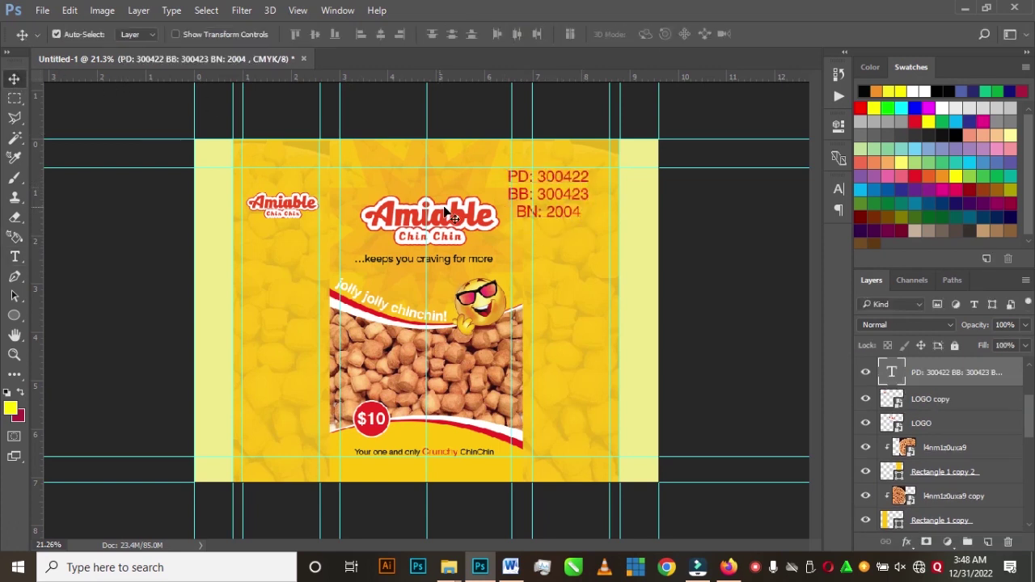
- Move the code text right and scale it down to about 72%
left_click_drag(553, 182, 595, 171)
key("ctrl+t")
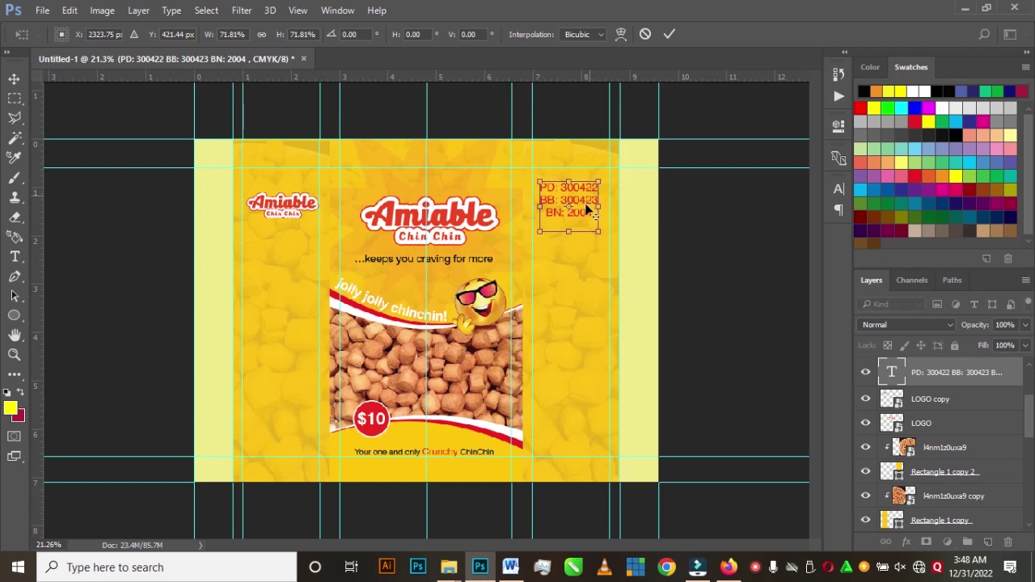
key("Return")
scroll(590, 198, "up", 5)
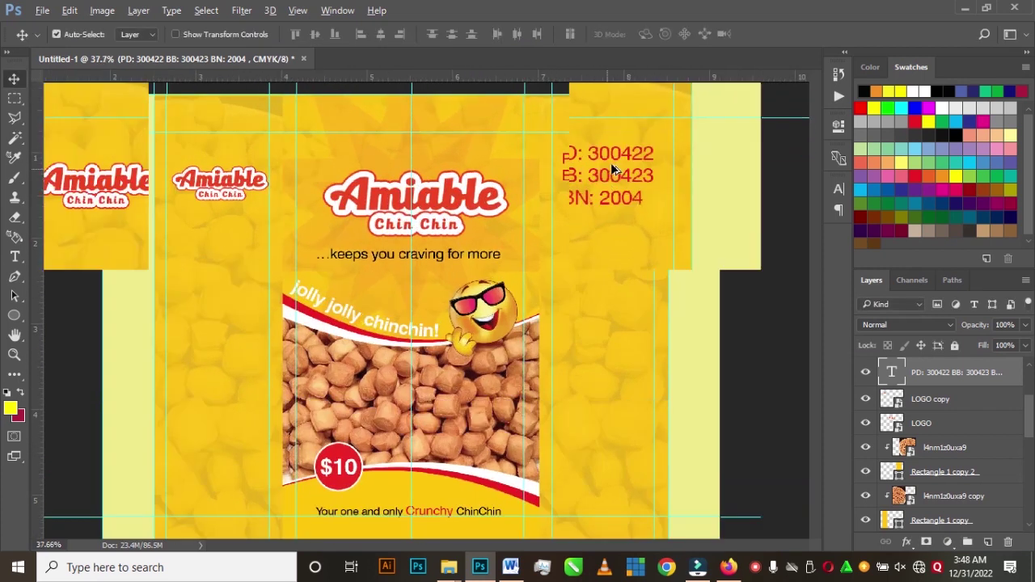
- Nudge the code text up and change its colour to black
left_click_drag(620, 178, 621, 161)
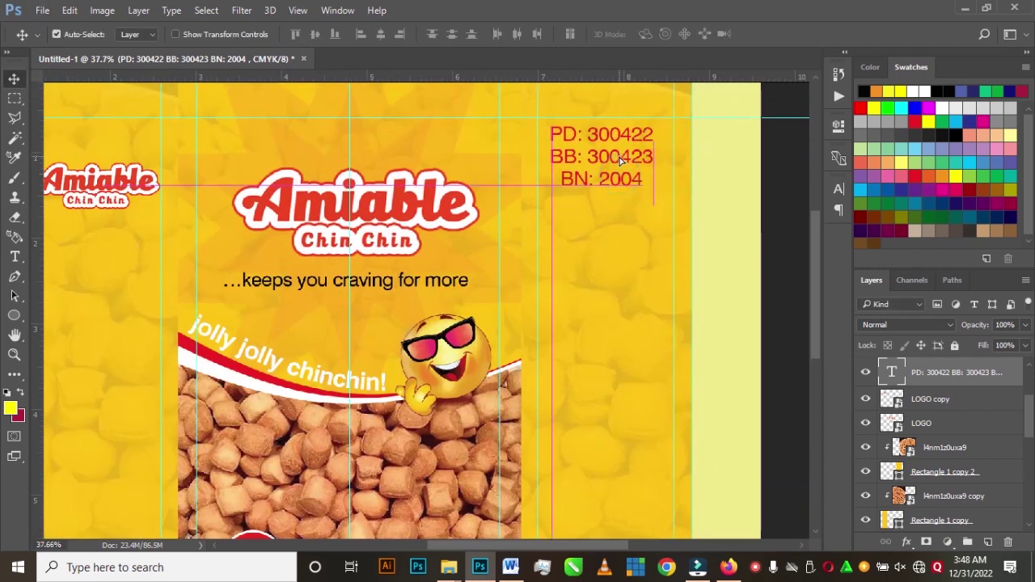
left_click(839, 190)
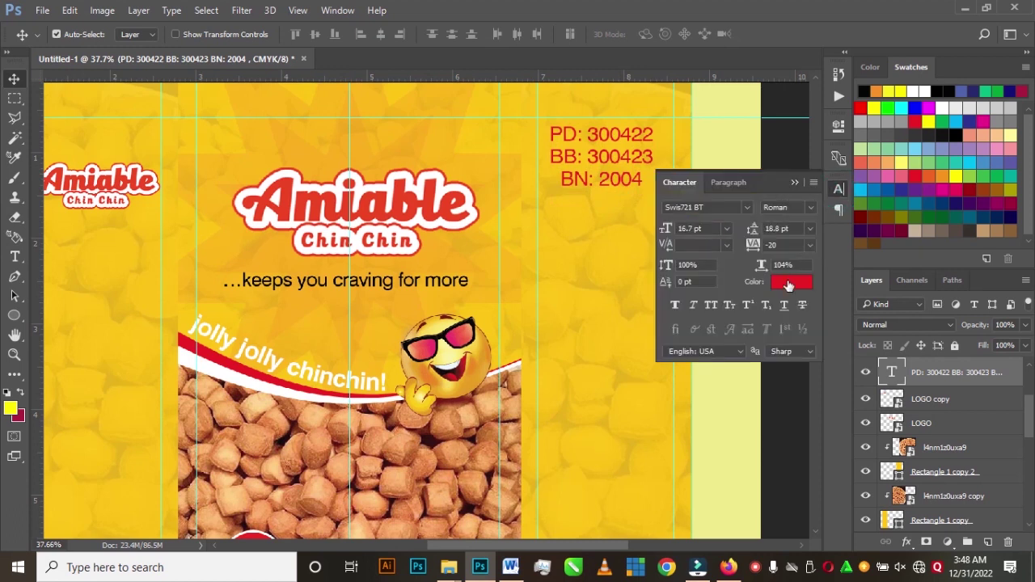
left_click(789, 285)
left_click(669, 295)
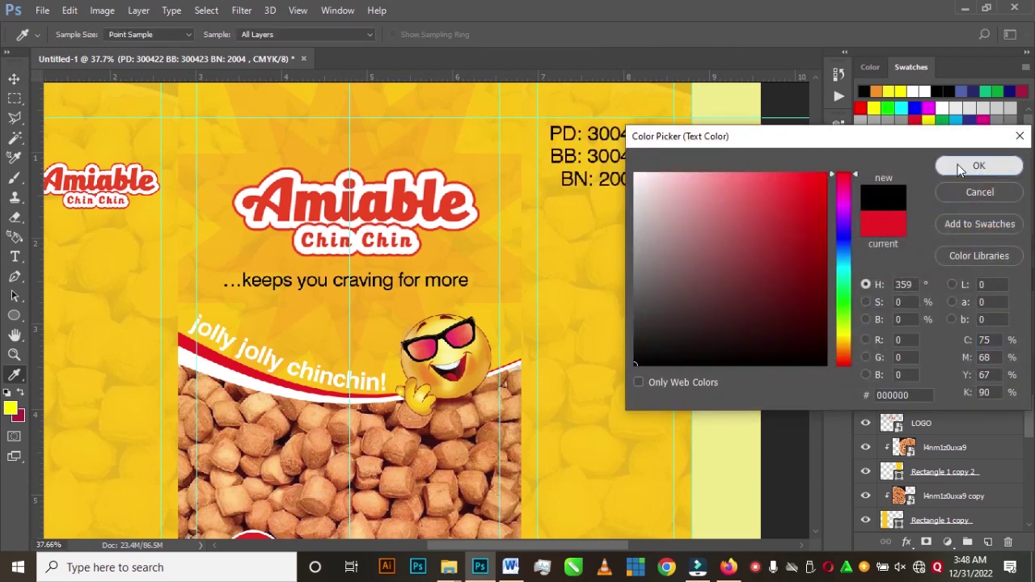
left_click(959, 165)
left_click(14, 256)
left_click(13, 78)
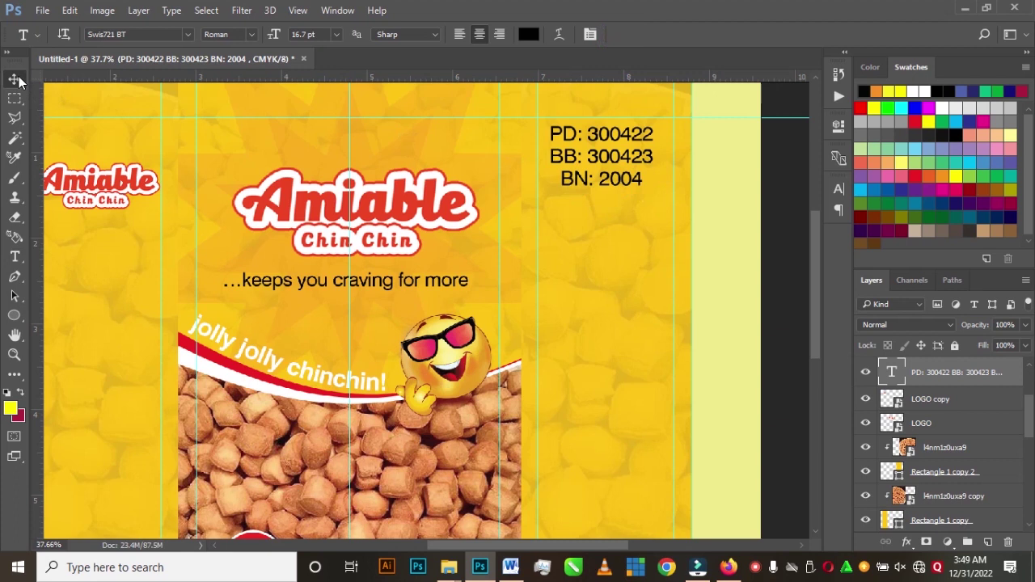
left_click_drag(579, 165, 580, 166)
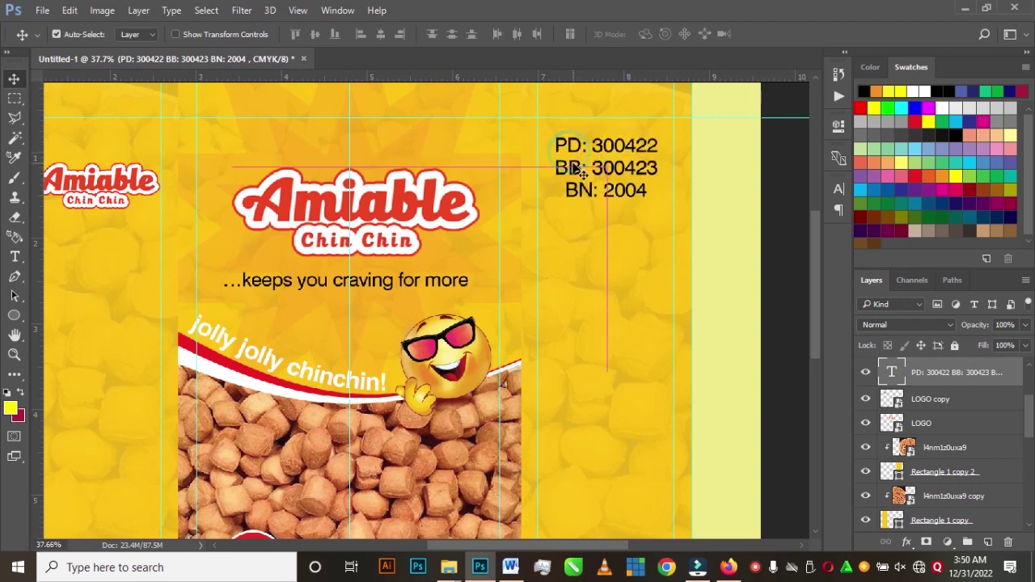
- Left-align the PD/BB/BN lines and position the block beside the main logo
left_click(839, 189)
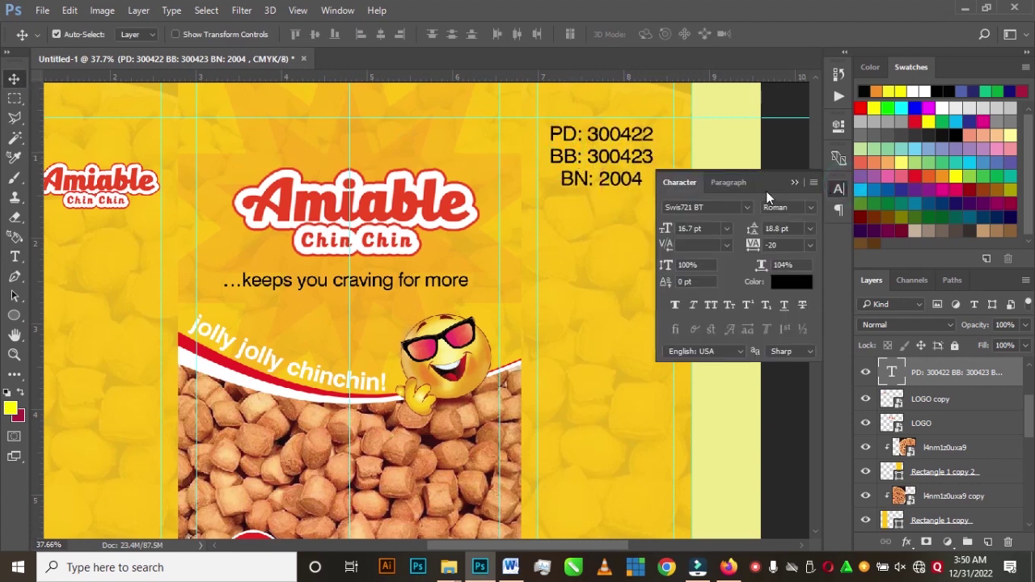
left_click(732, 183)
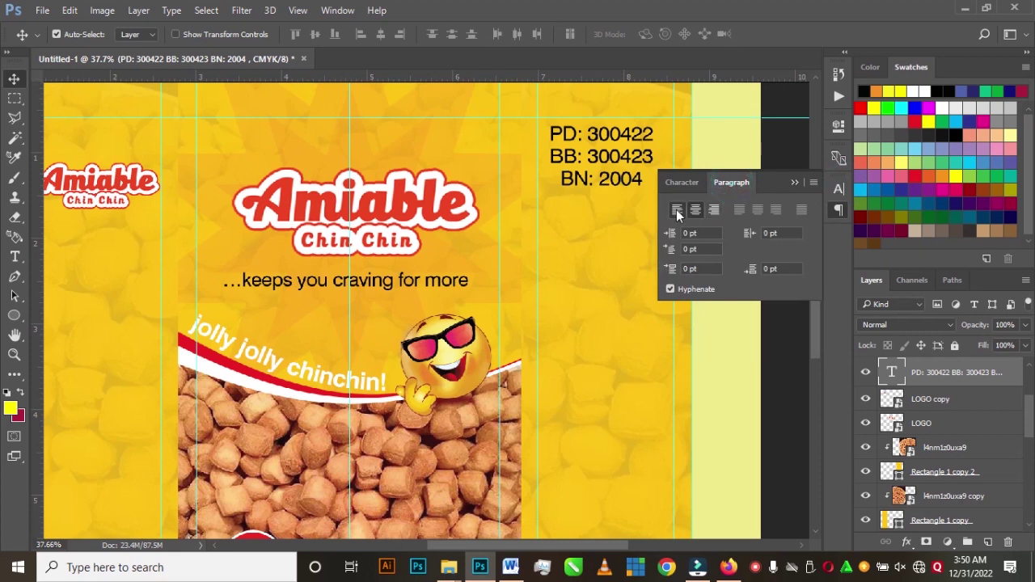
left_click(677, 212)
left_click_drag(649, 160, 604, 164)
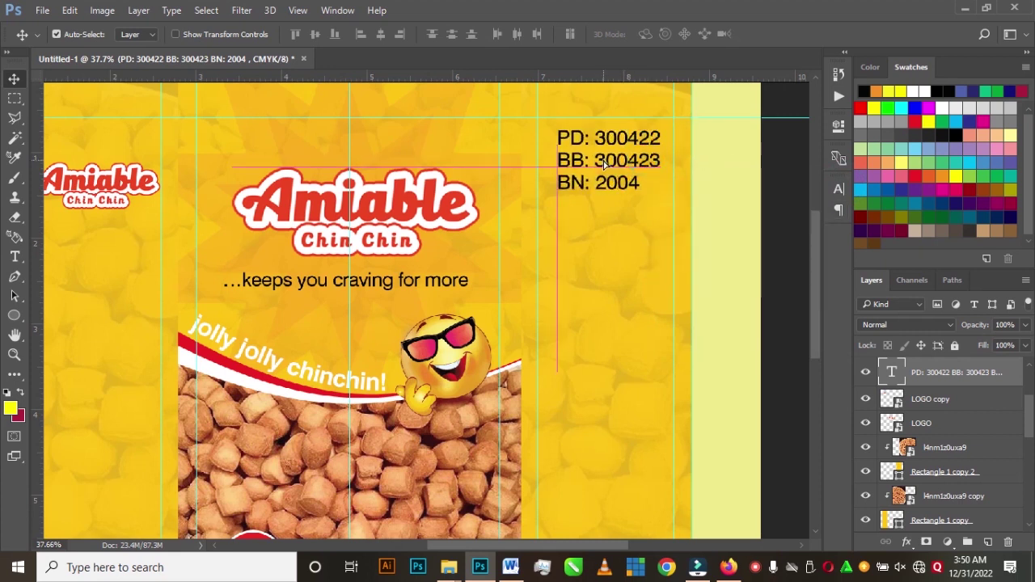
scroll(599, 193, "down", 2)
scroll(589, 209, "down", 6)
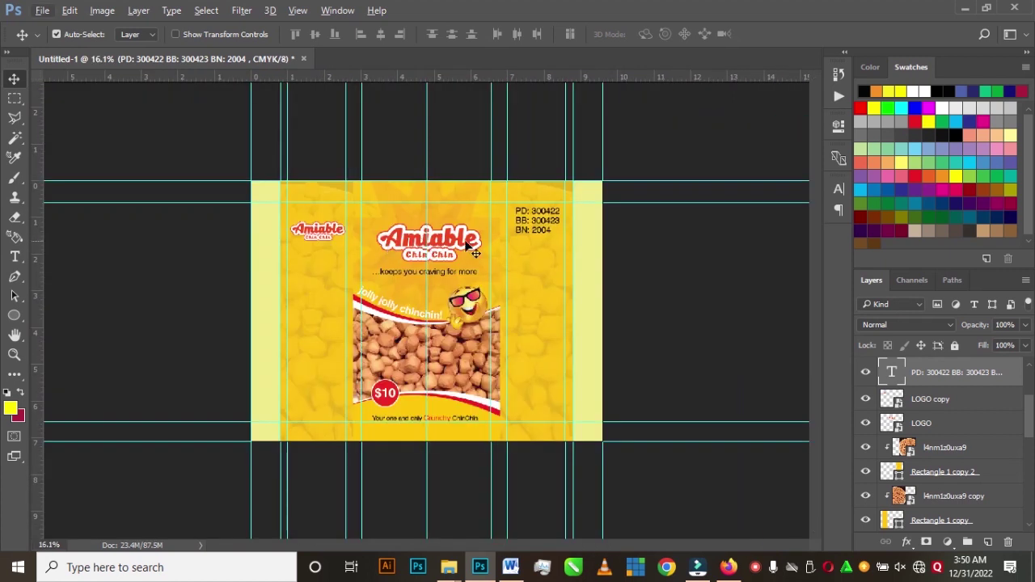
left_click_drag(534, 216, 536, 230)
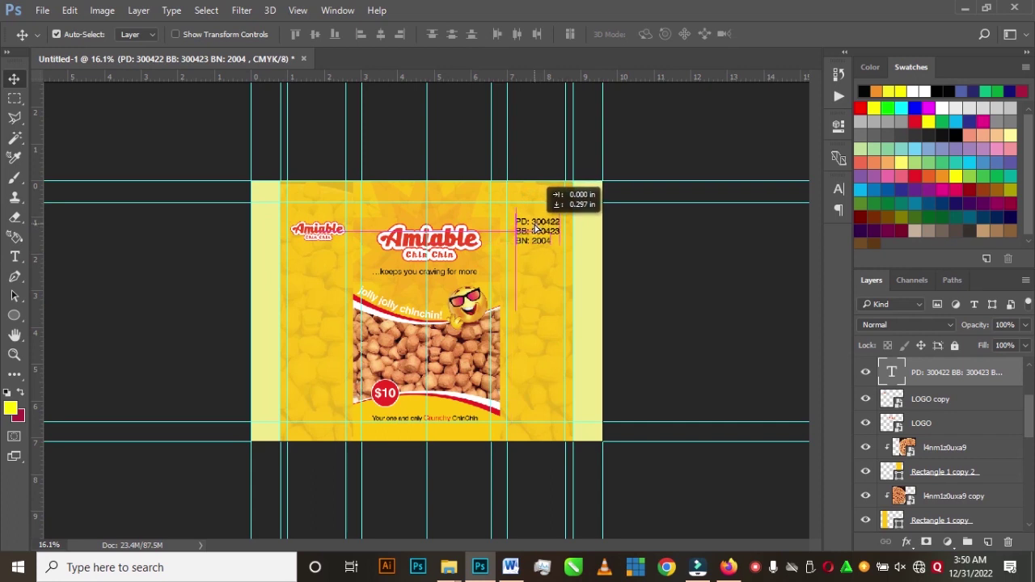
left_click_drag(536, 228, 535, 228)
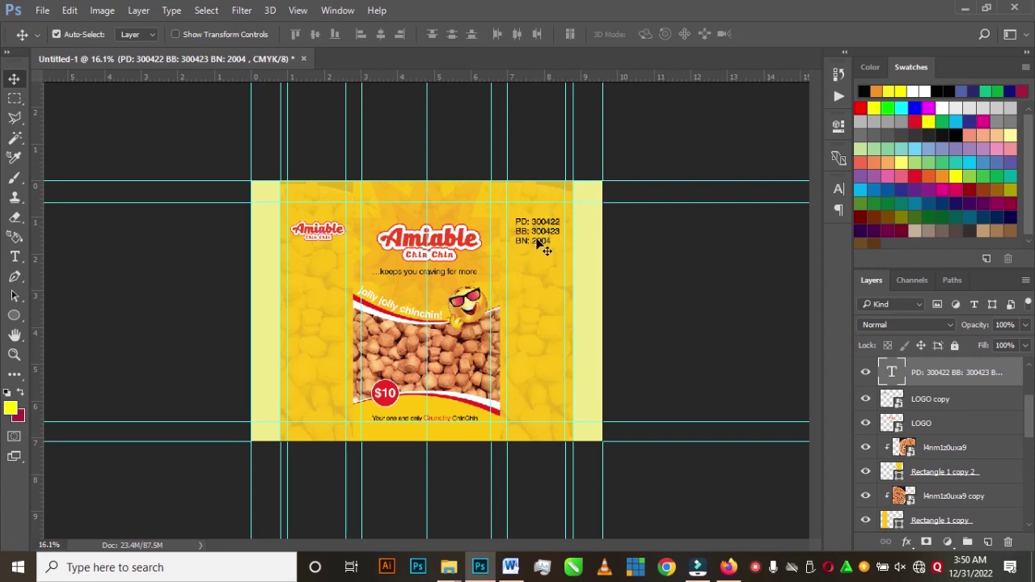
scroll(526, 274, "up", 2)
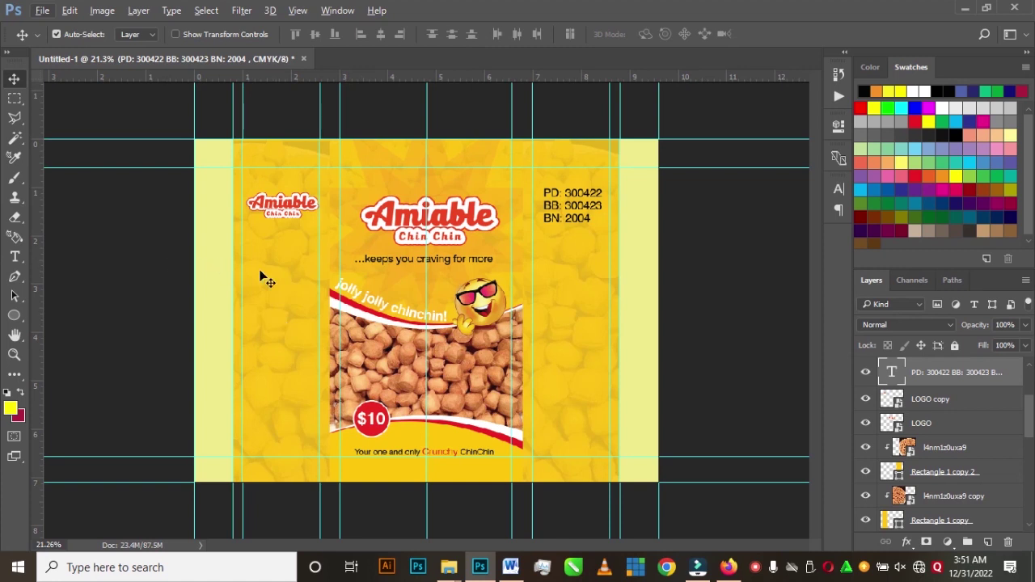
- Draw a stamp-edged rectangle custom shape on the right panel below the PD, BB and BN details
left_click(14, 319)
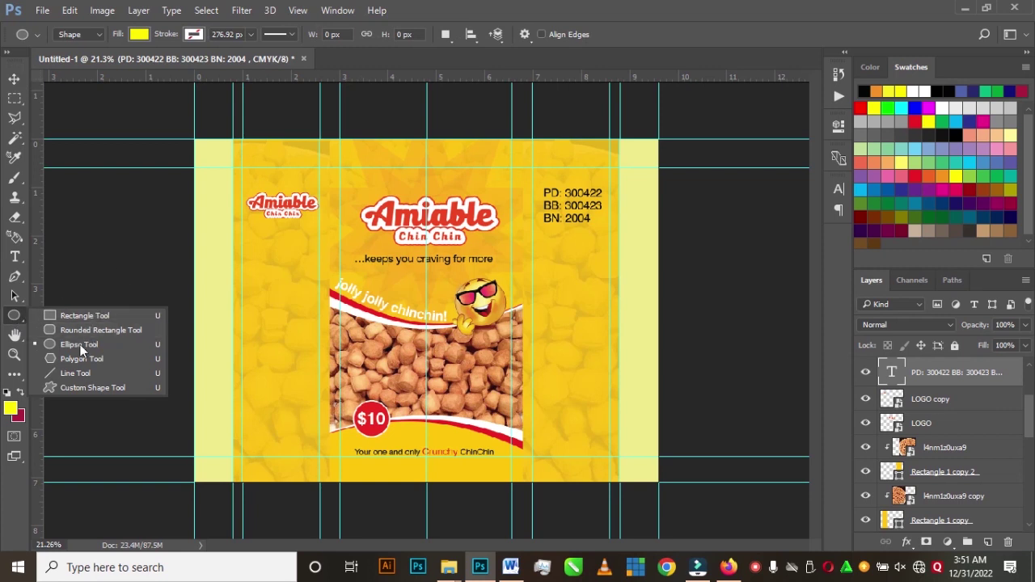
left_click(78, 387)
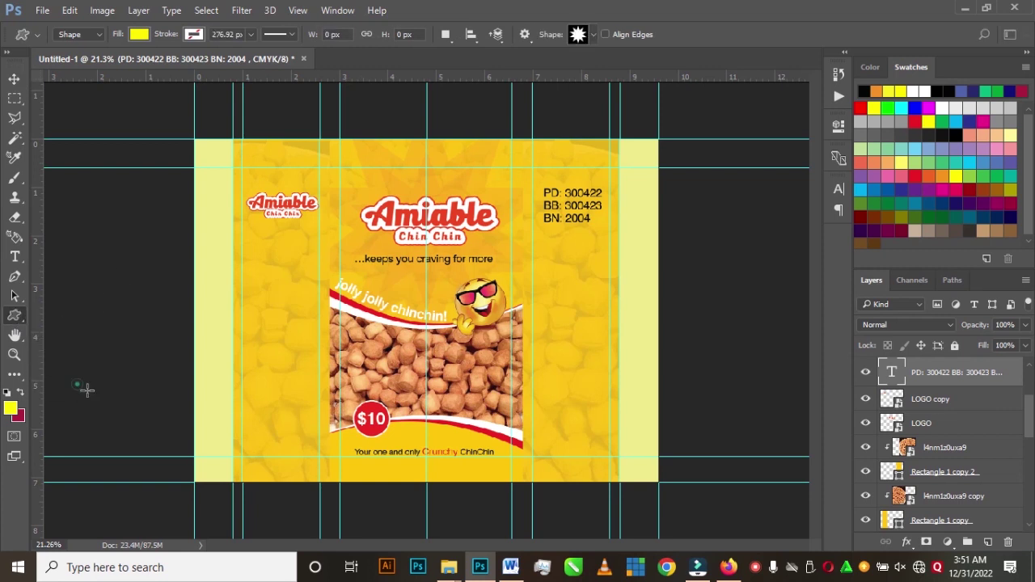
left_click(590, 35)
scroll(631, 258, "down", 1)
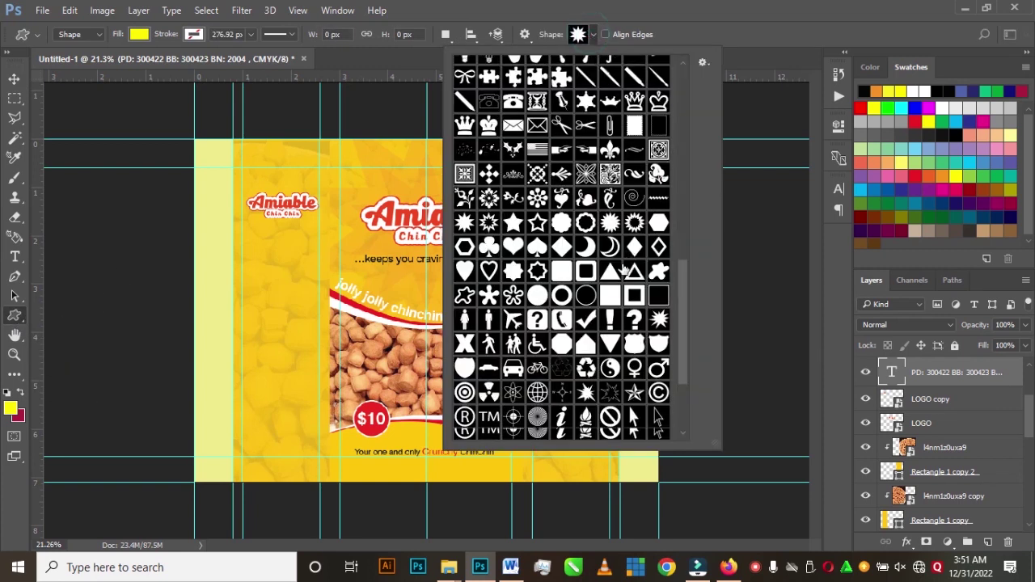
scroll(621, 272, "down", 5)
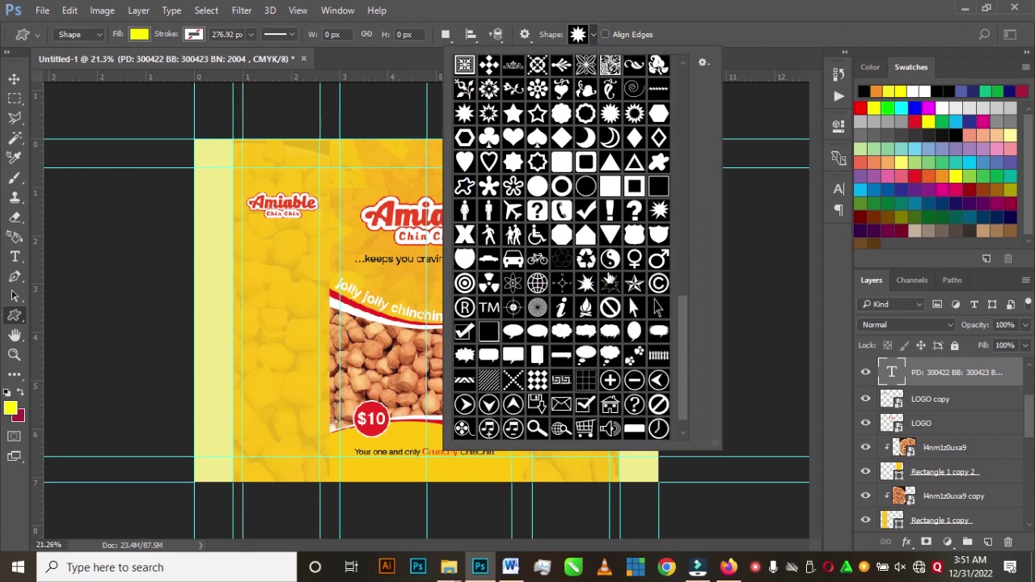
scroll(608, 292, "up", 6)
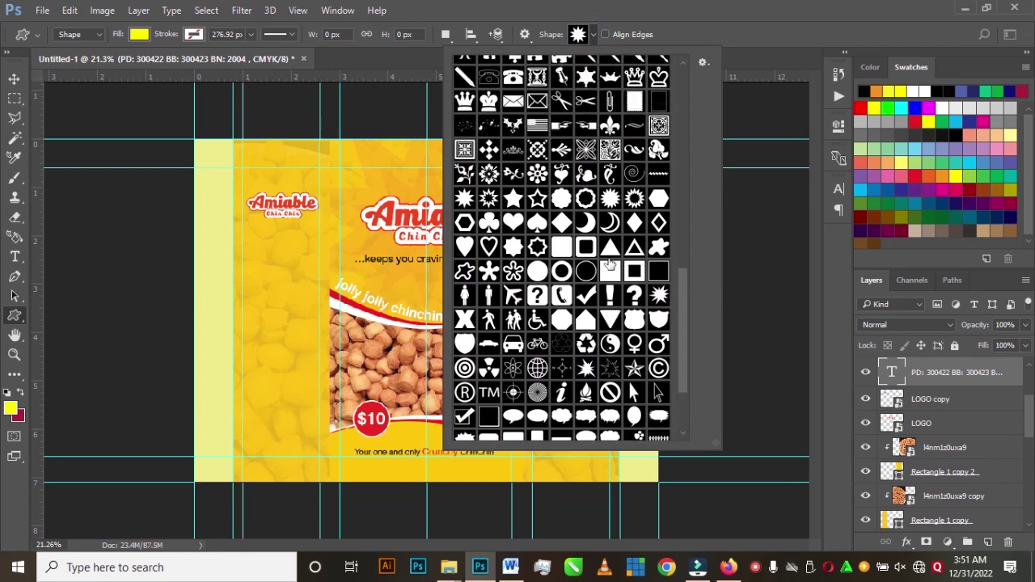
scroll(607, 233, "up", 3)
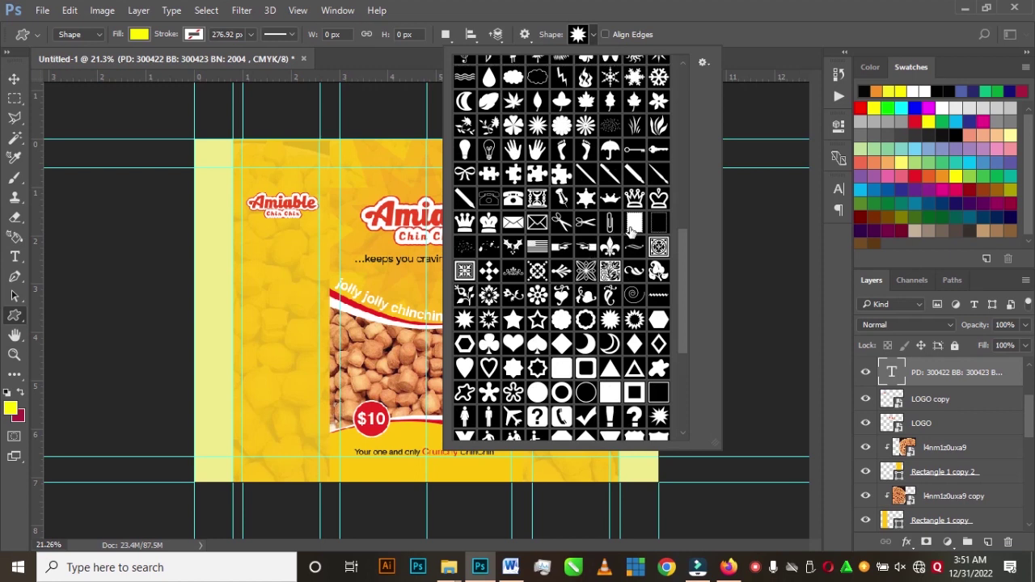
left_click(635, 223)
left_click(723, 36)
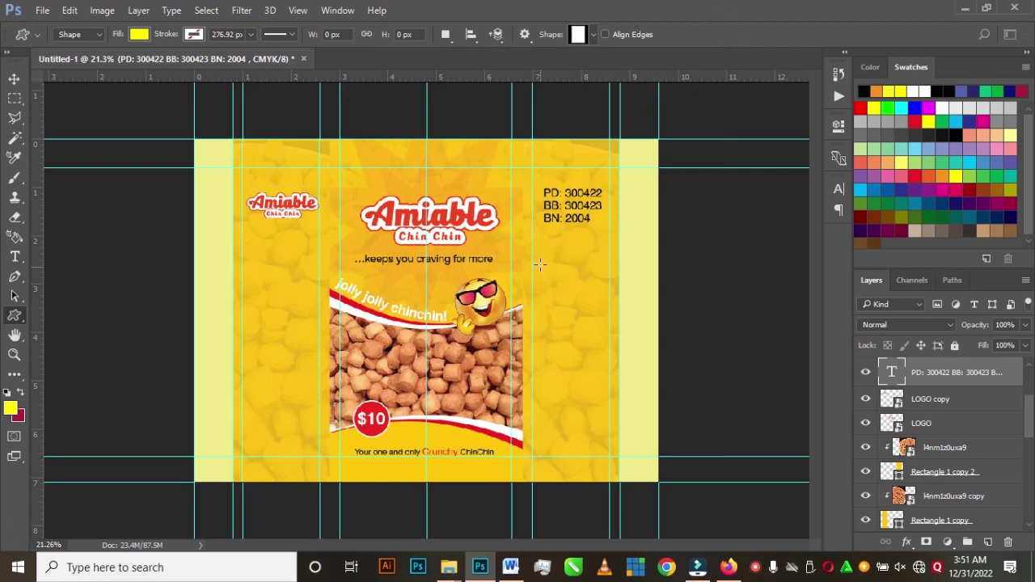
left_click_drag(542, 247, 606, 375)
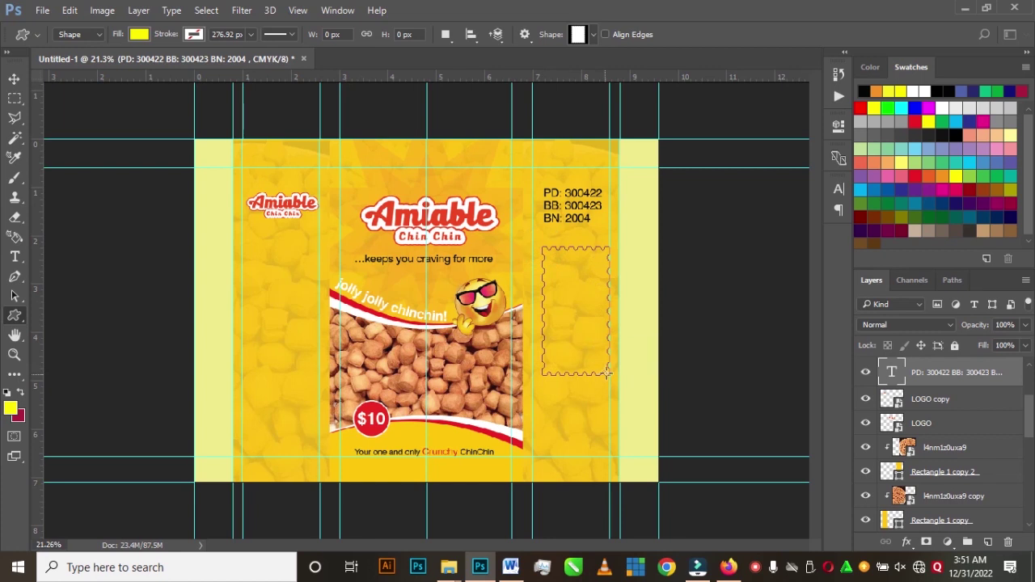
- Widen the yellow label slightly toward the left with Free Transform
left_click(13, 79)
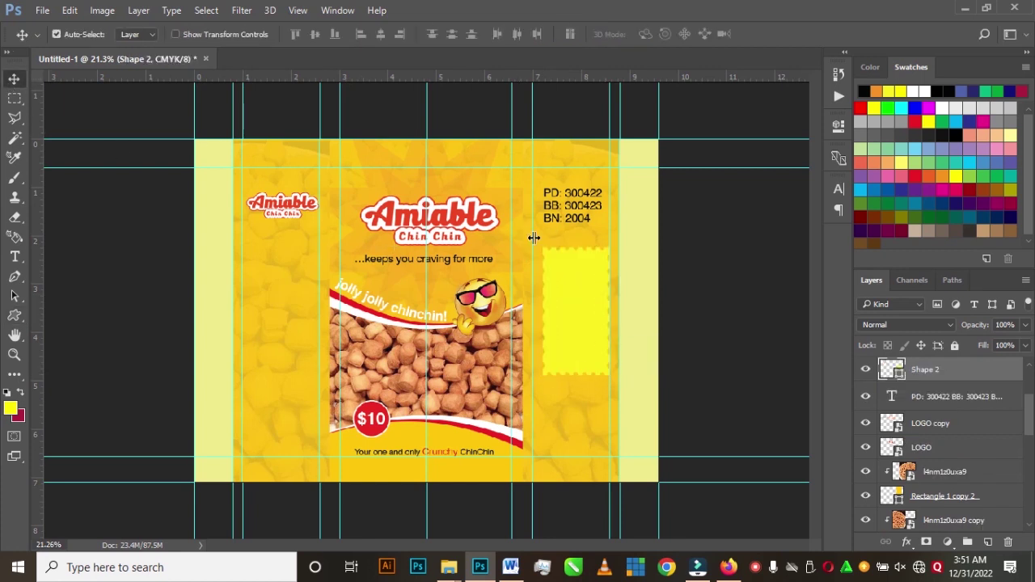
scroll(598, 291, "up", 3)
scroll(732, 337, "up", 2)
key("ctrl+t")
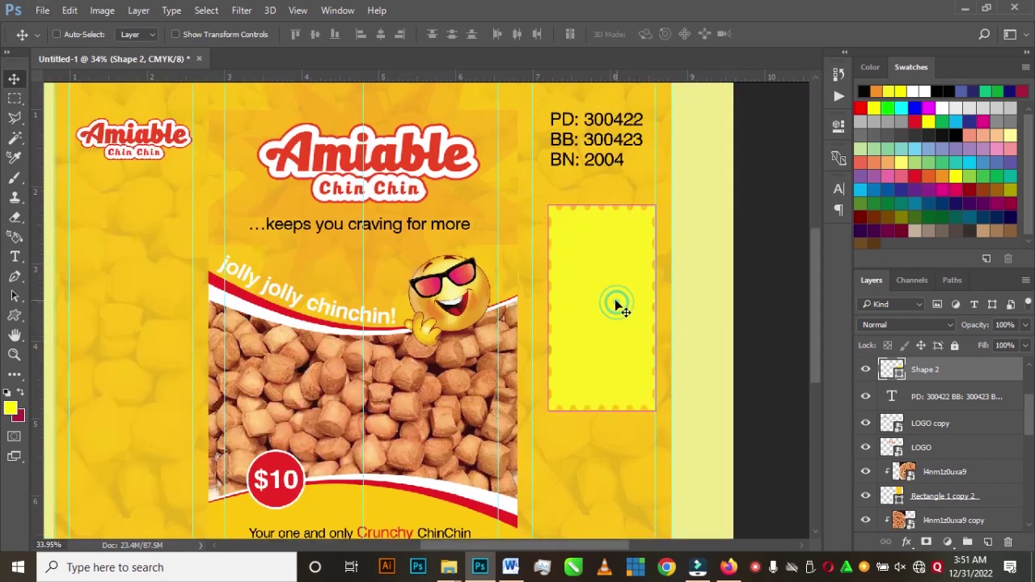
mouse_move(551, 307)
left_mouse_down()
mouse_move(531, 305)
mouse_move(544, 312)
left_mouse_up()
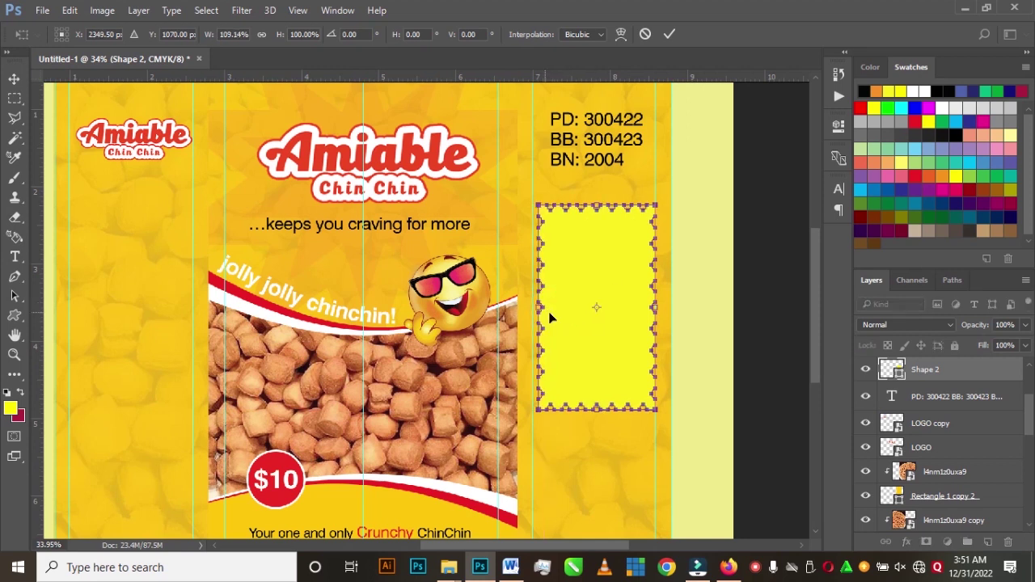
double_click(601, 321)
left_click(606, 338)
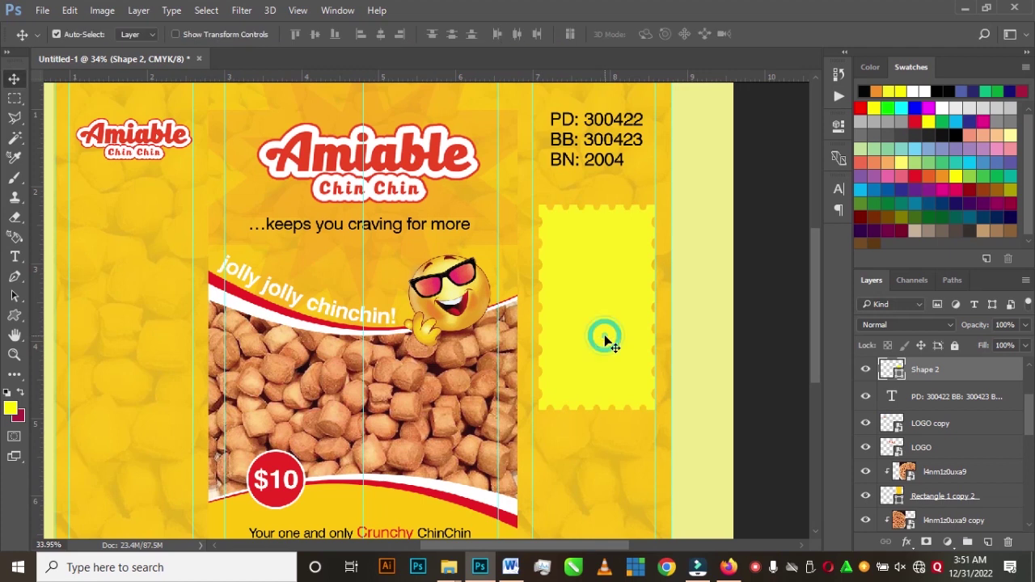
- Stretch the label's left edge a little further left
left_click(602, 338)
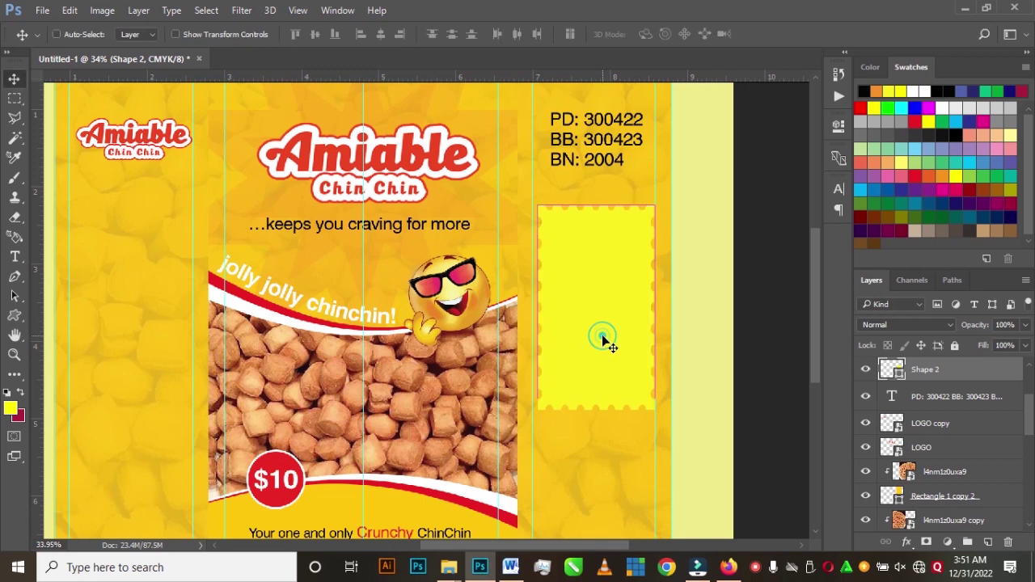
key("ctrl+t")
scroll(558, 318, "up", 3)
scroll(528, 307, "up", 2)
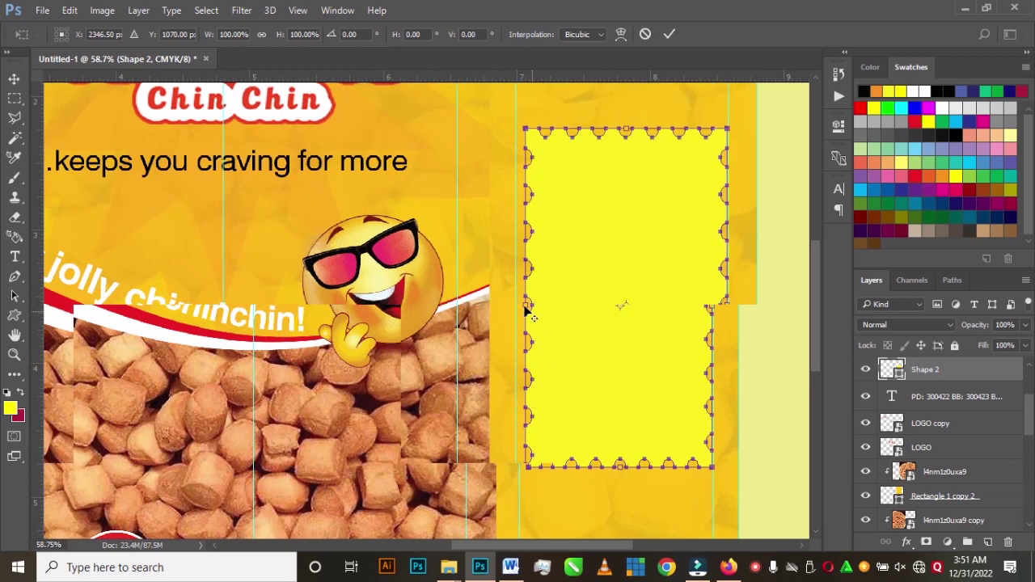
left_click_drag(526, 304, 516, 304)
double_click(588, 325)
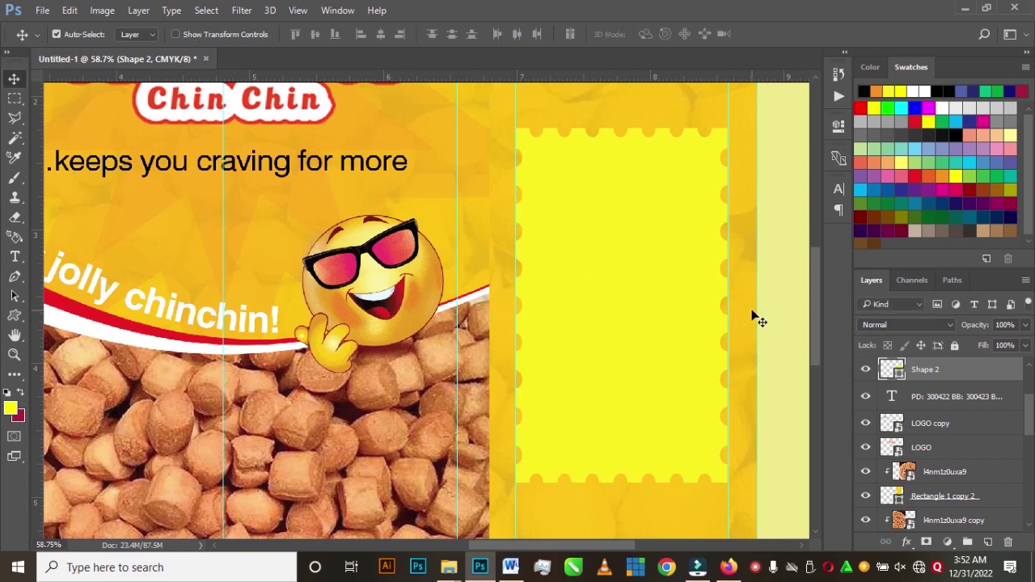
- Nudge the label's right edge slightly right so it fits the side panel
scroll(753, 312, "up", 4)
key("ctrl+t")
left_click_drag(705, 306, 708, 306)
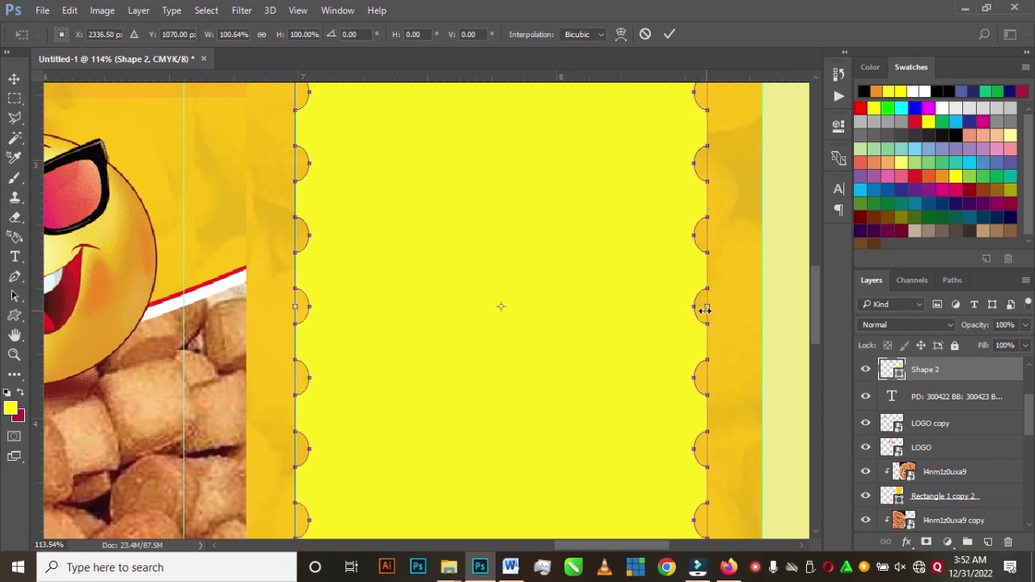
double_click(660, 285)
scroll(631, 350, "down", 5)
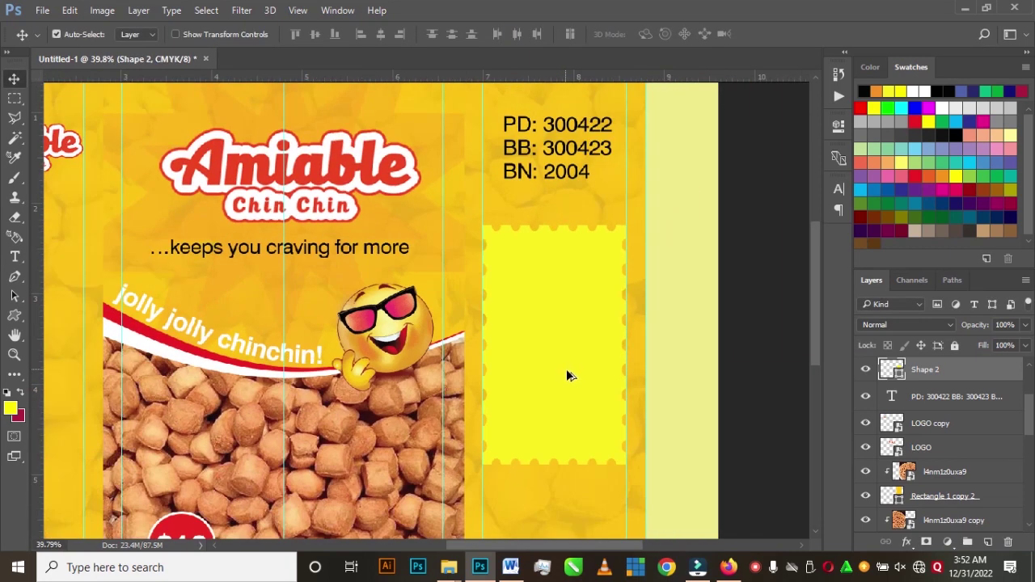
scroll(570, 383, "down", 2)
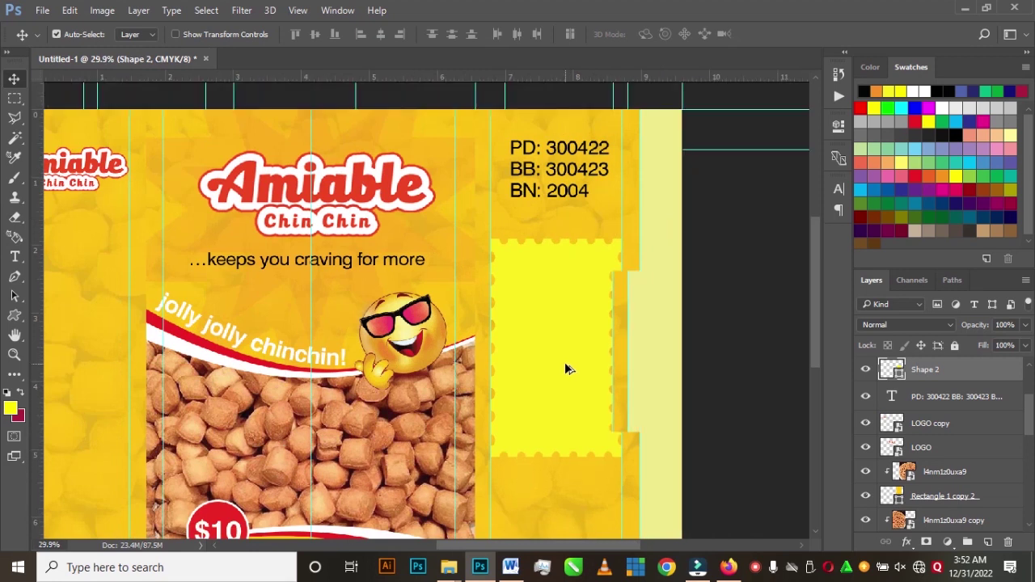
scroll(565, 365, "down", 1)
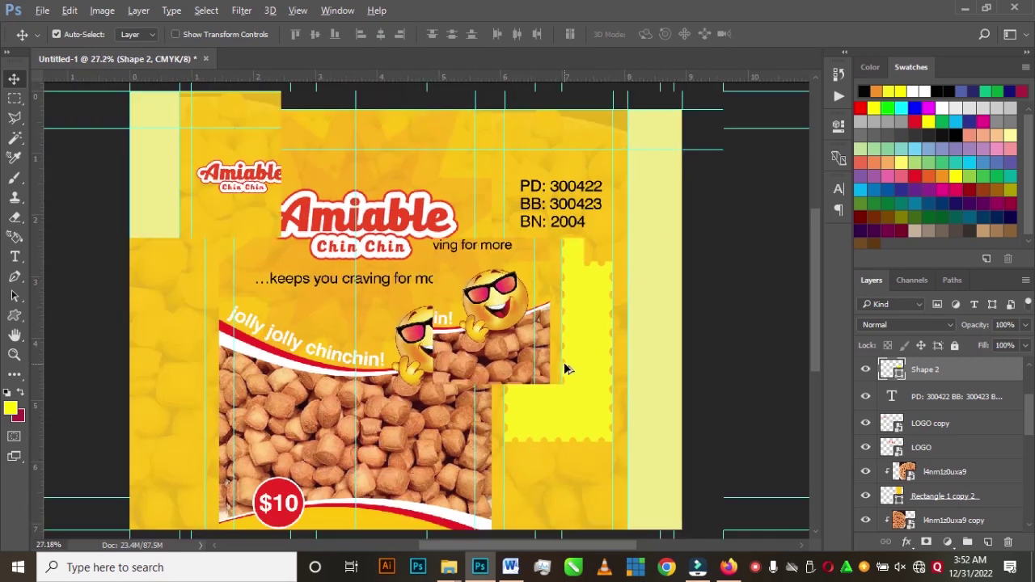
left_click(621, 344)
left_click(621, 342)
- Change the stamp-edged label's fill colour to white (ffffff)
double_click(892, 368)
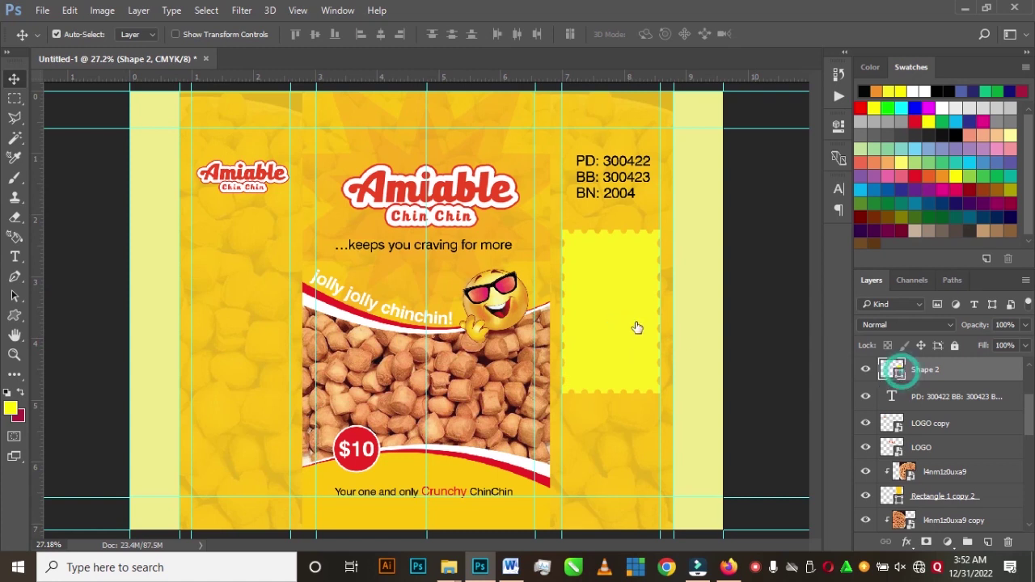
left_click_drag(661, 206, 634, 172)
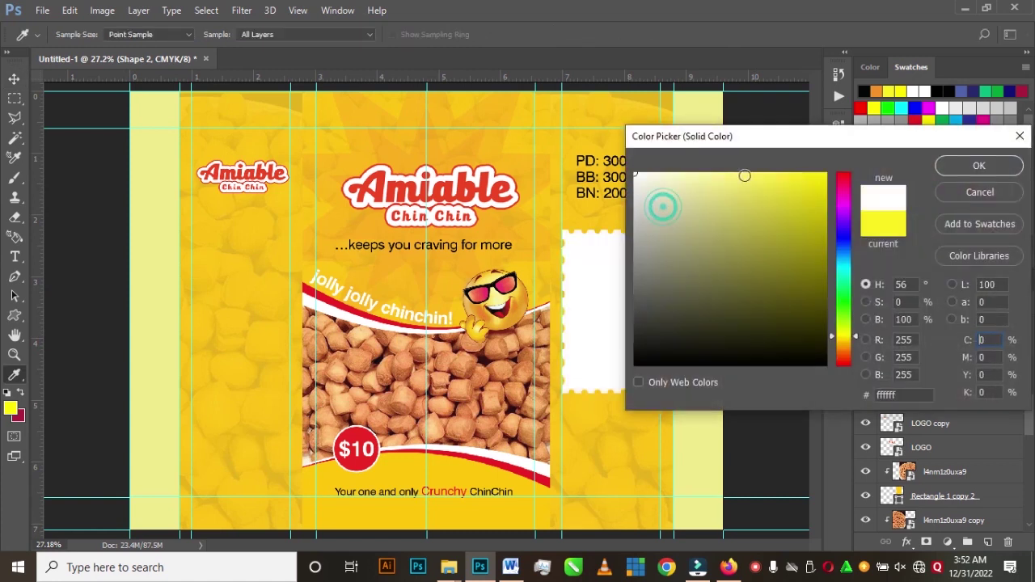
left_click(961, 162)
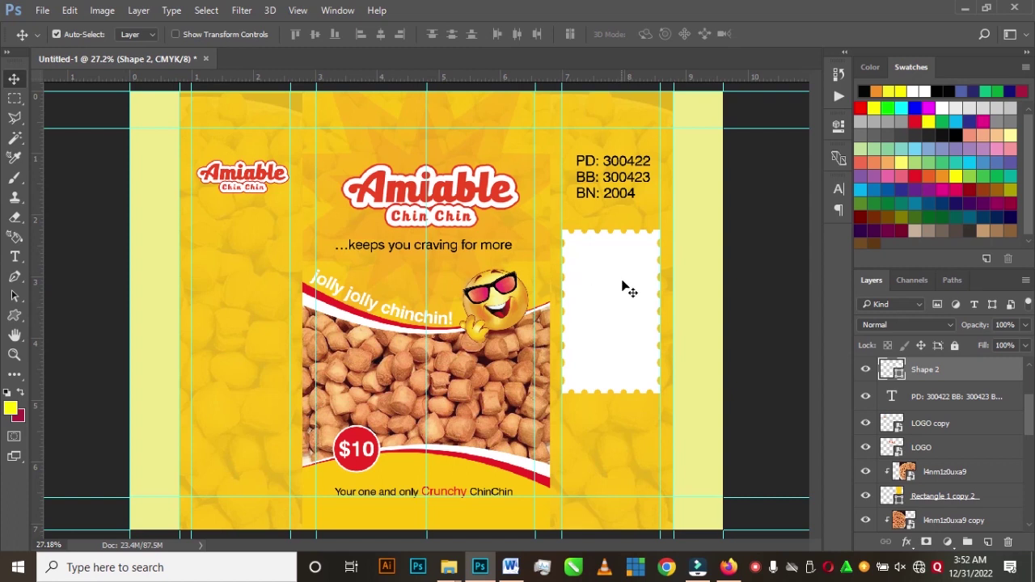
- Draw a red (ff0000) rectangle bar across the top of the white label
left_click(15, 316)
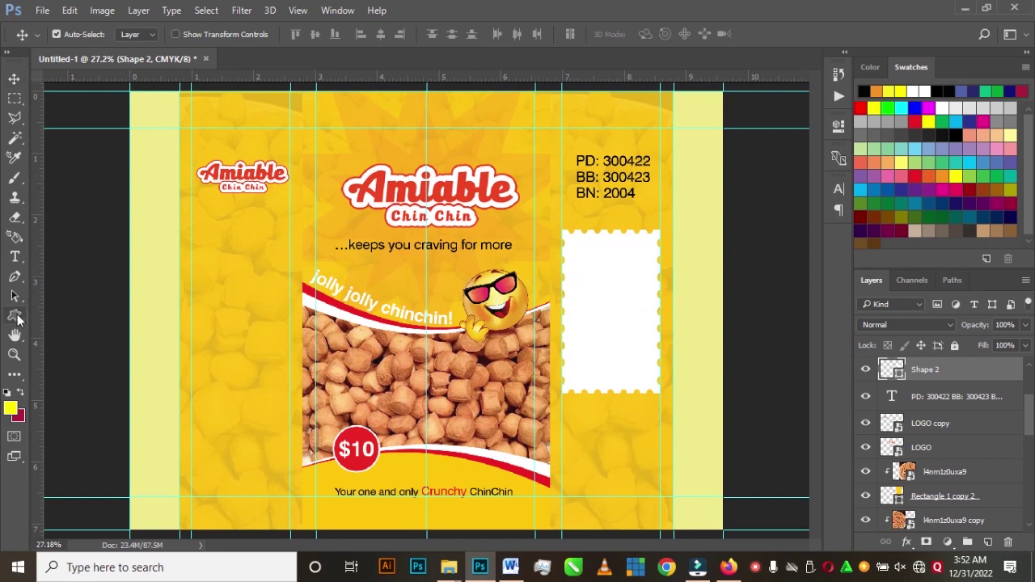
right_click(15, 316)
left_click(90, 313)
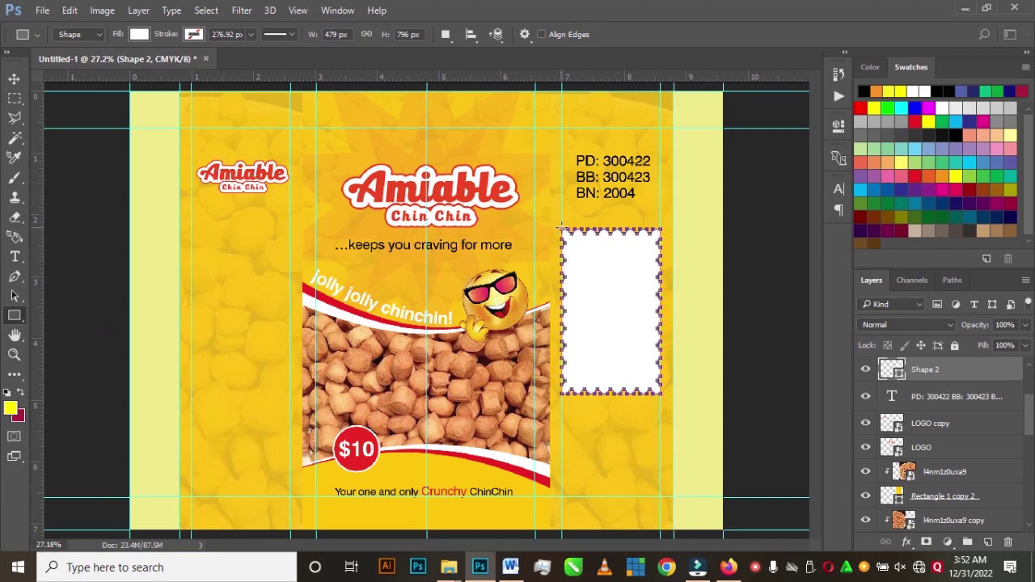
left_click_drag(559, 227, 660, 245)
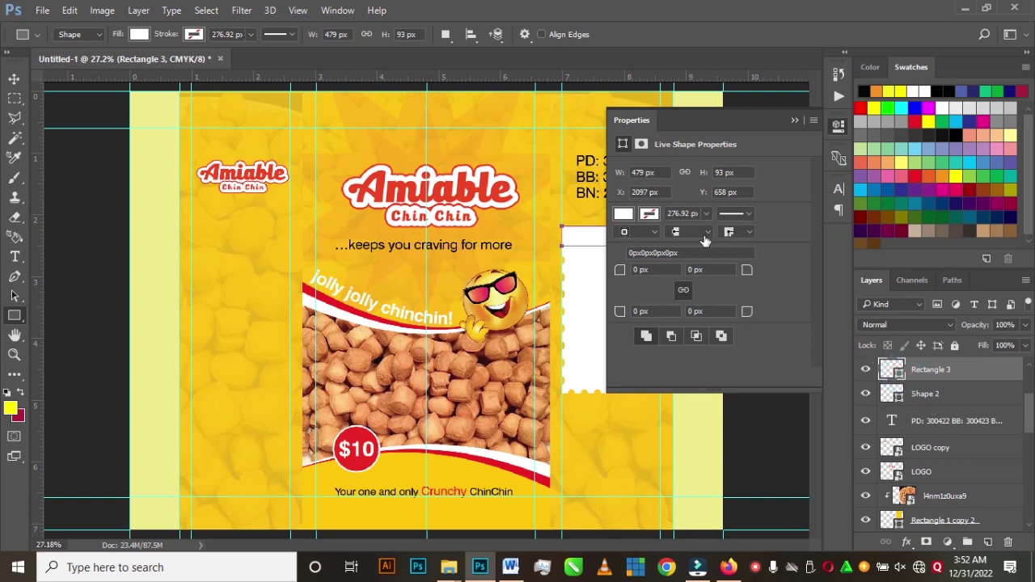
left_click(622, 214)
left_click_drag(755, 203, 825, 174)
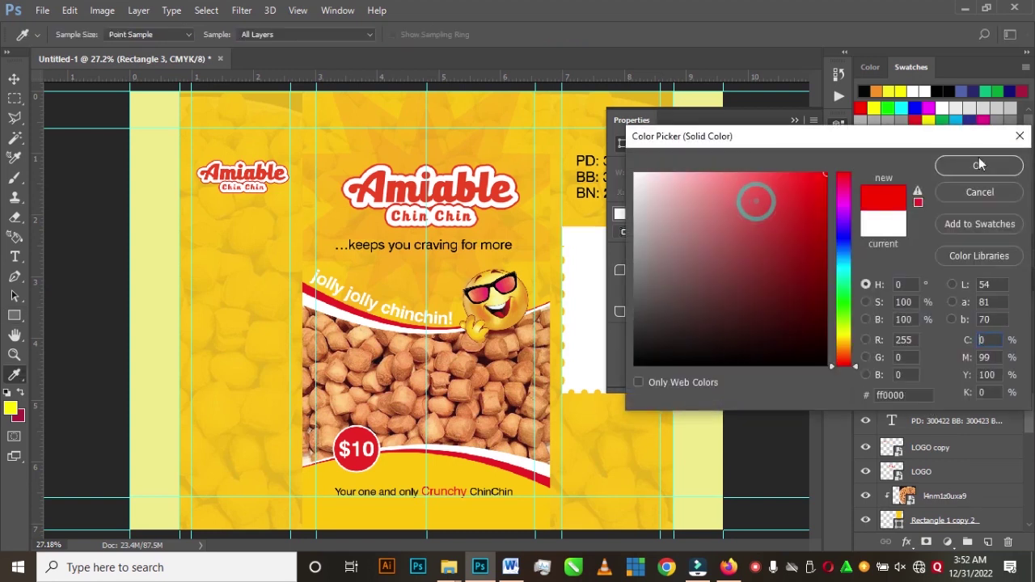
left_click(978, 165)
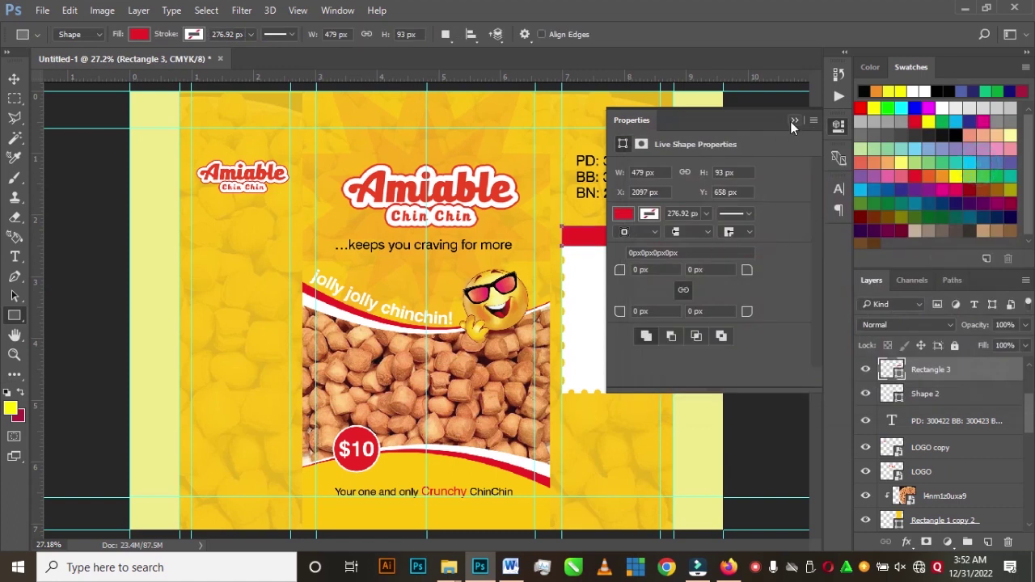
left_click(790, 121)
key("v")
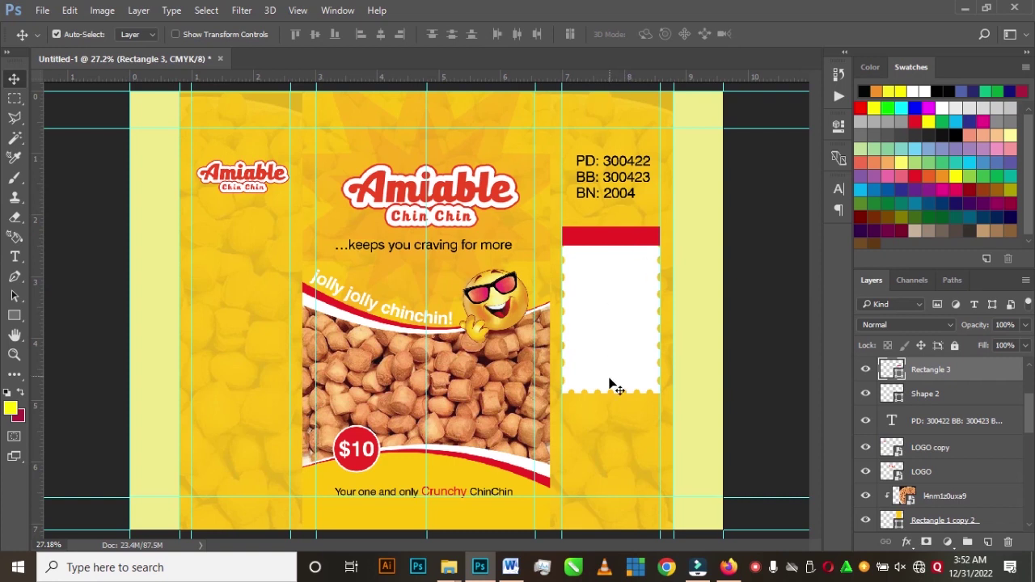
- Select the white label and red bar layers and Alt-drag a copy onto the left panel
left_click(361, 333)
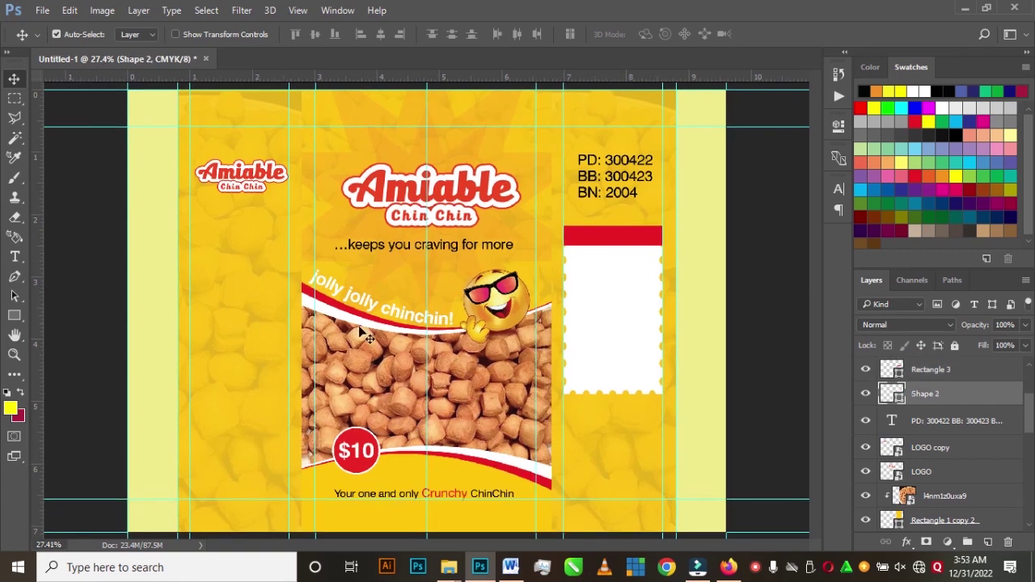
left_click(588, 283)
left_click(626, 295, "shift")
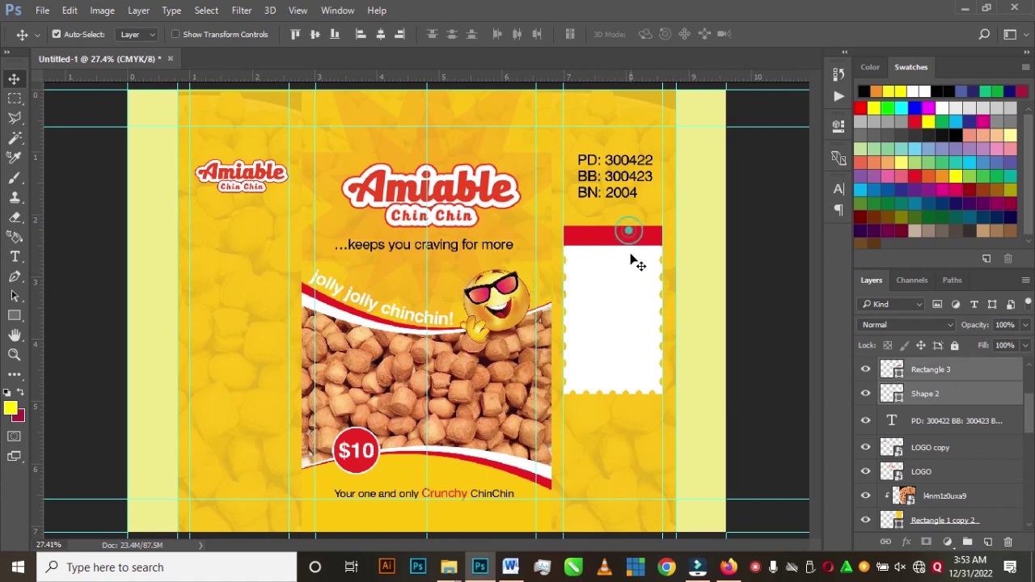
left_click_drag(634, 288, 261, 293)
scroll(283, 311, "down", 4)
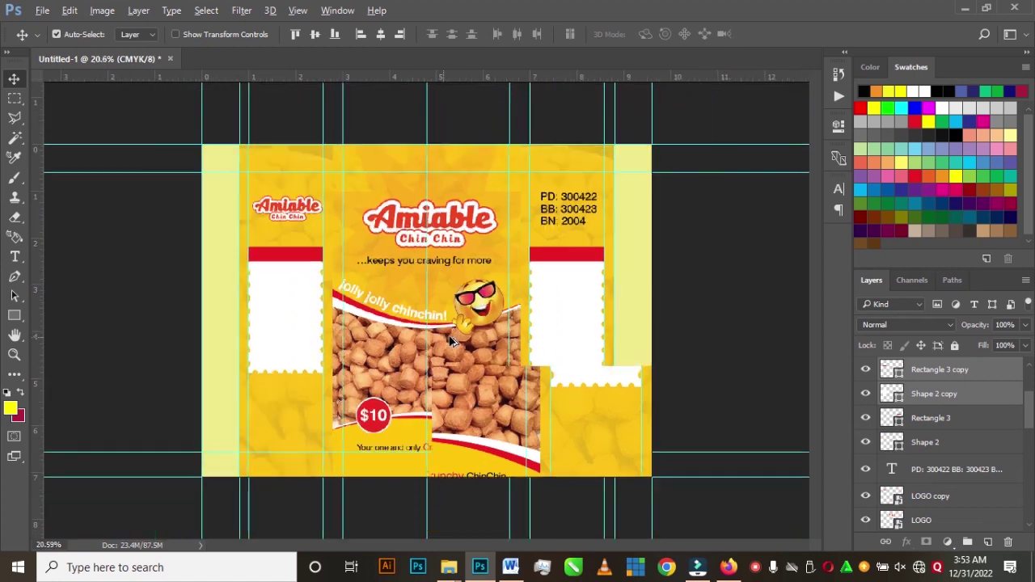
scroll(591, 266, "up", 3)
scroll(647, 255, "up", 2)
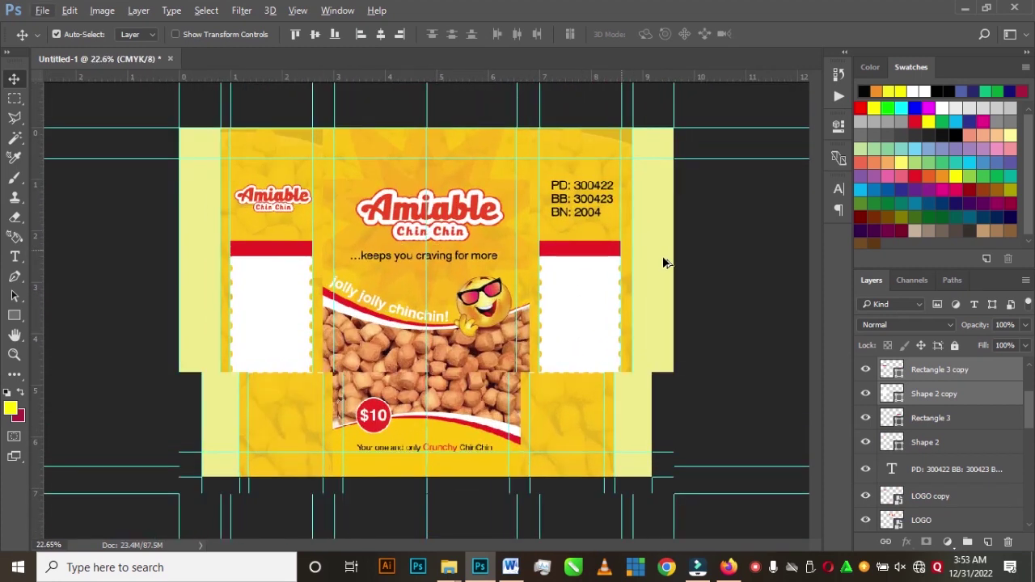
scroll(752, 267, "up", 2)
scroll(756, 271, "up", 4)
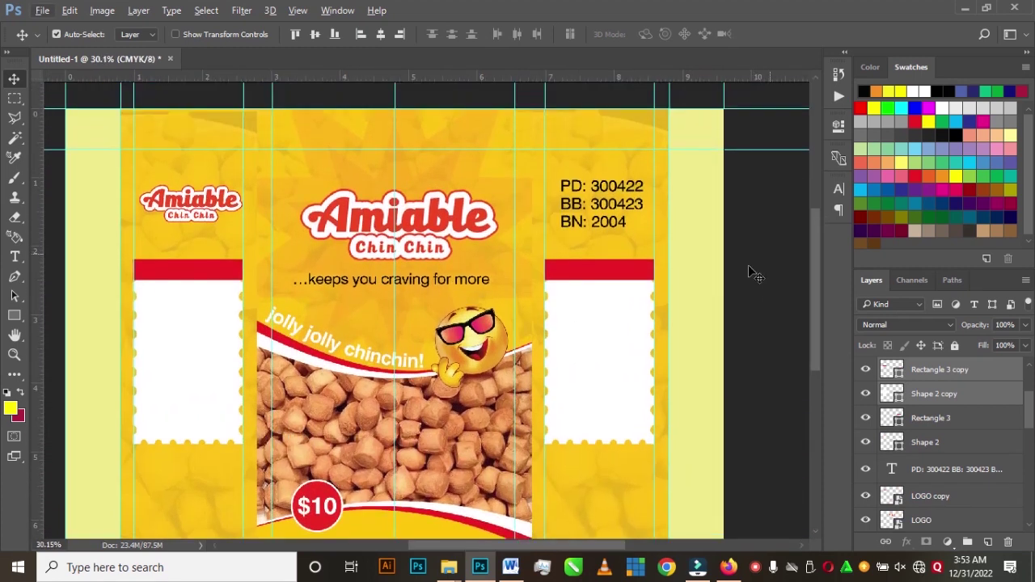
- Type the heading 'INGREDIENTS' as a new text line below BN: 2004
left_click(15, 257)
left_click(516, 229)
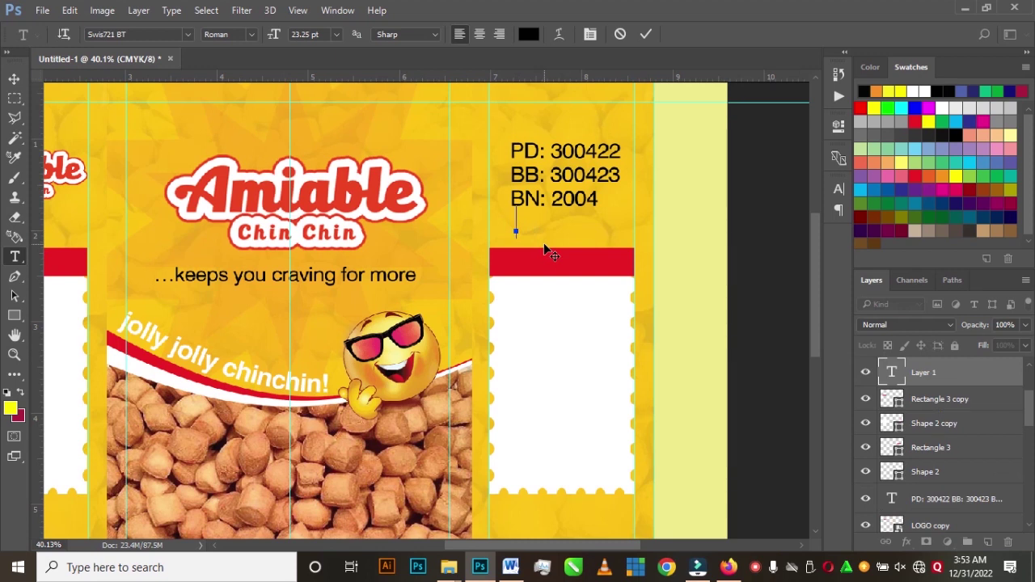
type("INGRE")
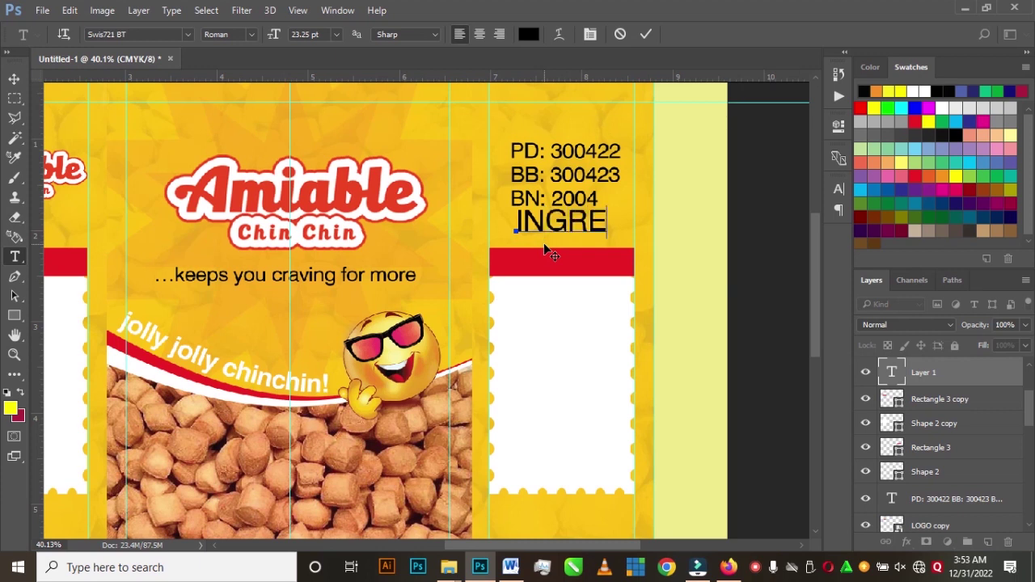
type("DIENTS")
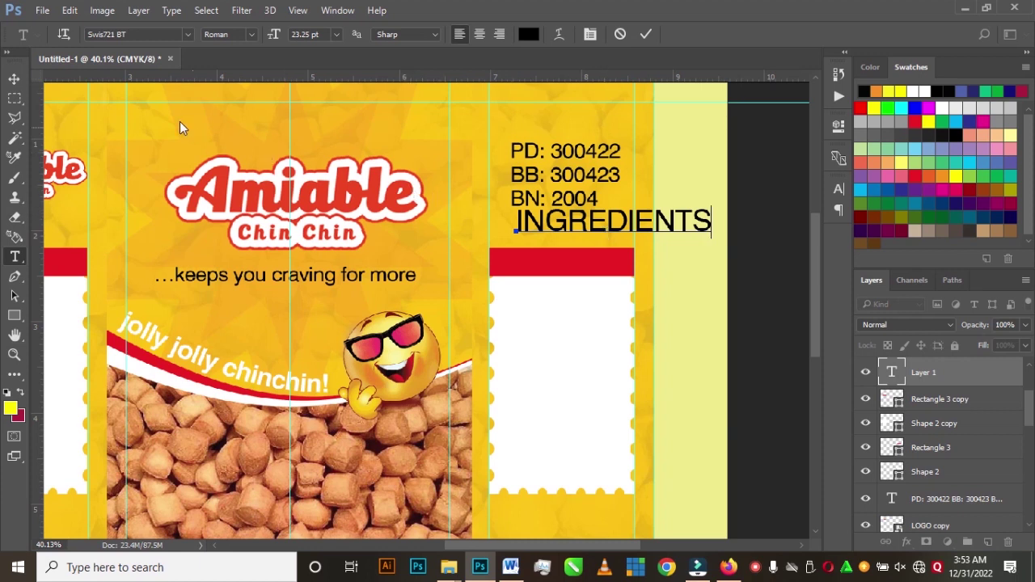
left_click(14, 78)
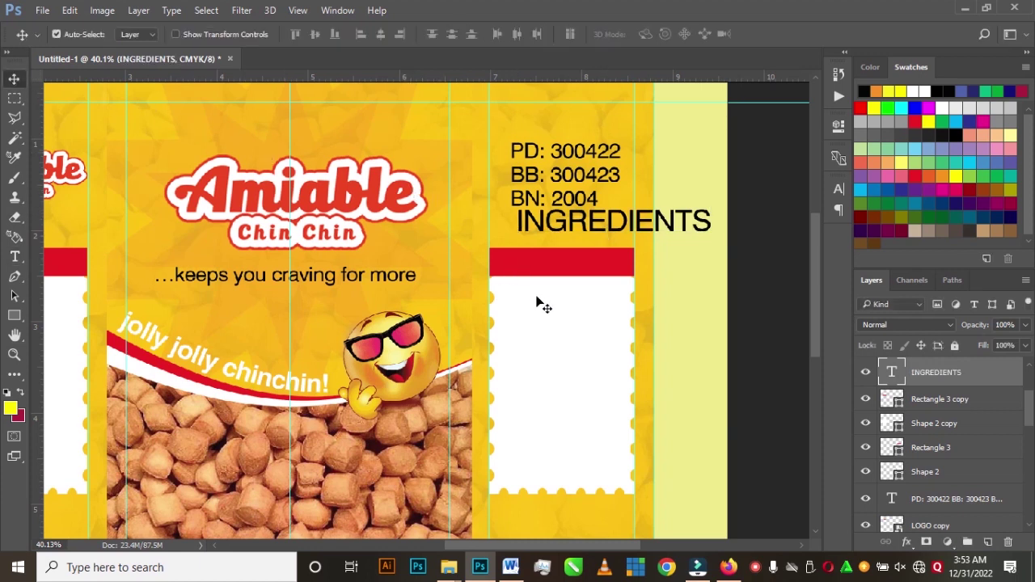
- Shrink INGREDIENTS and position it on the right panel's red bar
key("ctrl+t")
left_click_drag(714, 198, 590, 263)
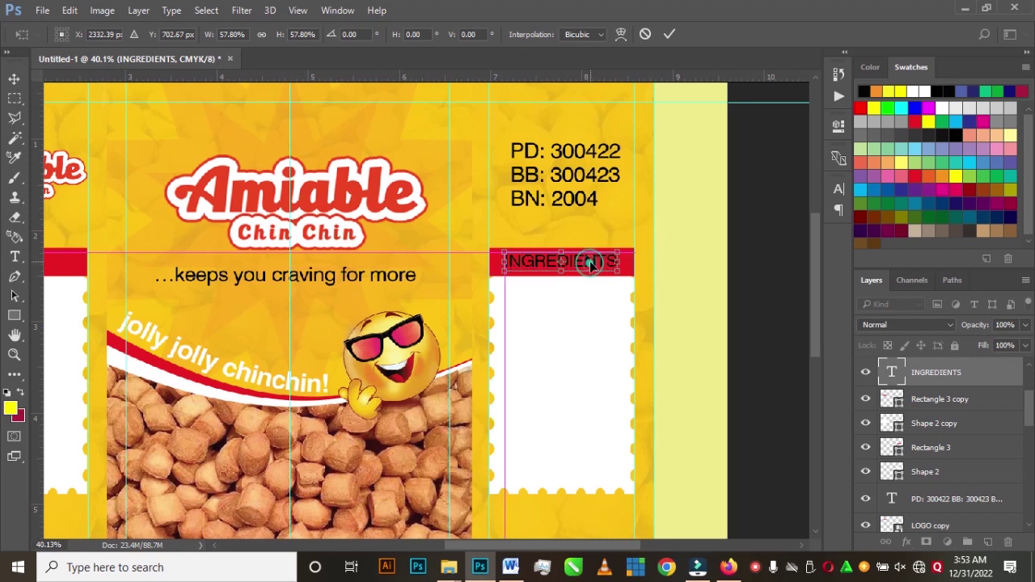
key("Return")
scroll(590, 263, "up", 4)
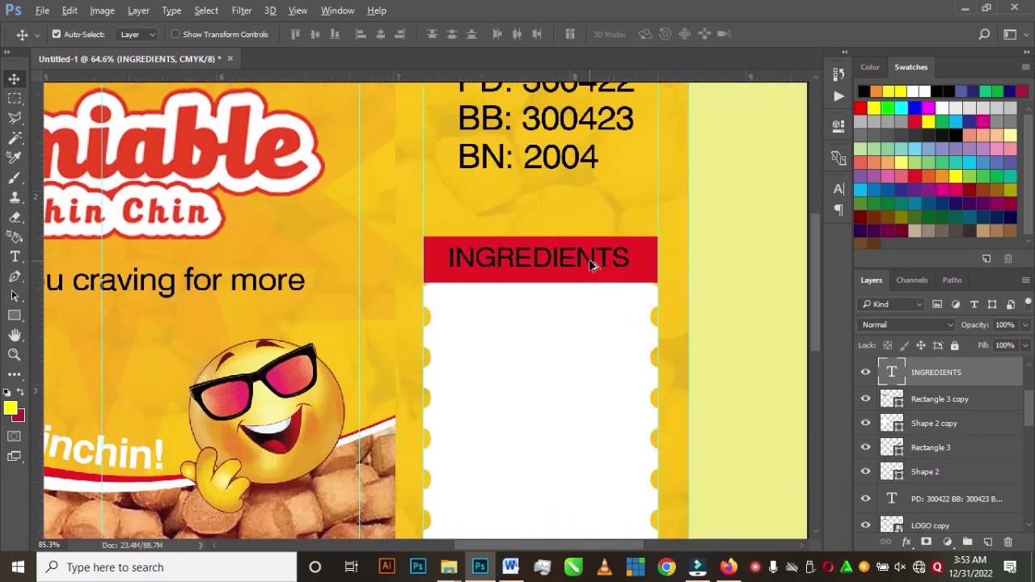
scroll(591, 265, "up", 2)
left_click_drag(588, 255, 589, 261)
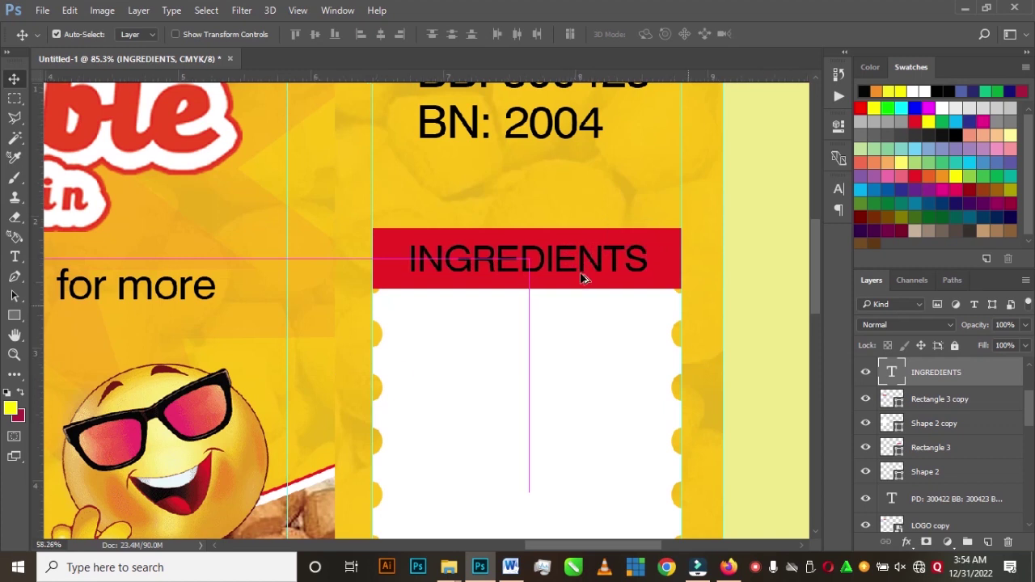
scroll(584, 273, "down", 3)
scroll(586, 277, "down", 2)
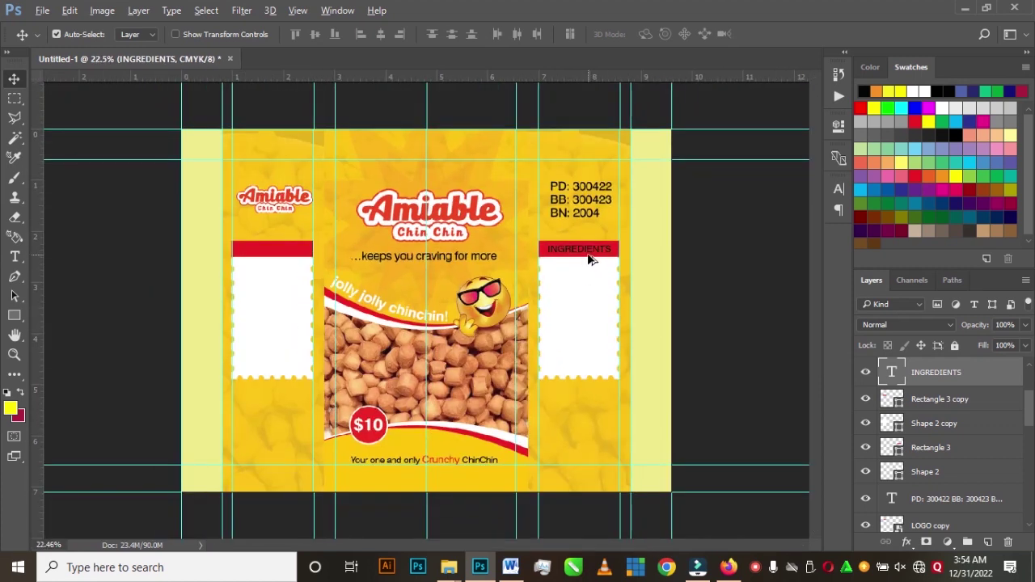
- Copy the heading onto the left red bar and retype it as 'NUTRITION INFORMATION'
left_click_drag(588, 253, 237, 269)
scroll(235, 267, "up", 2)
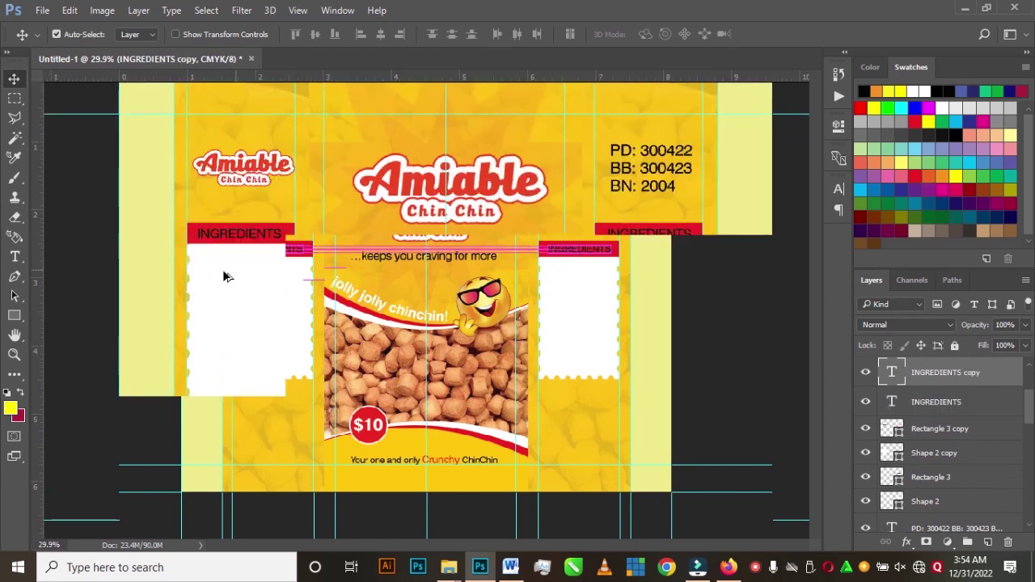
scroll(158, 240, "up", 3)
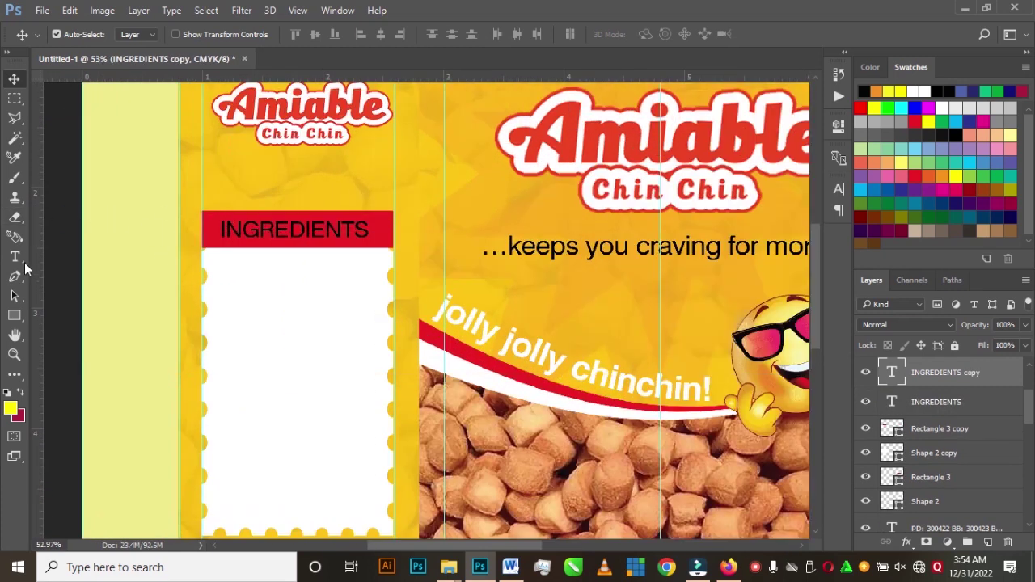
left_click(16, 257)
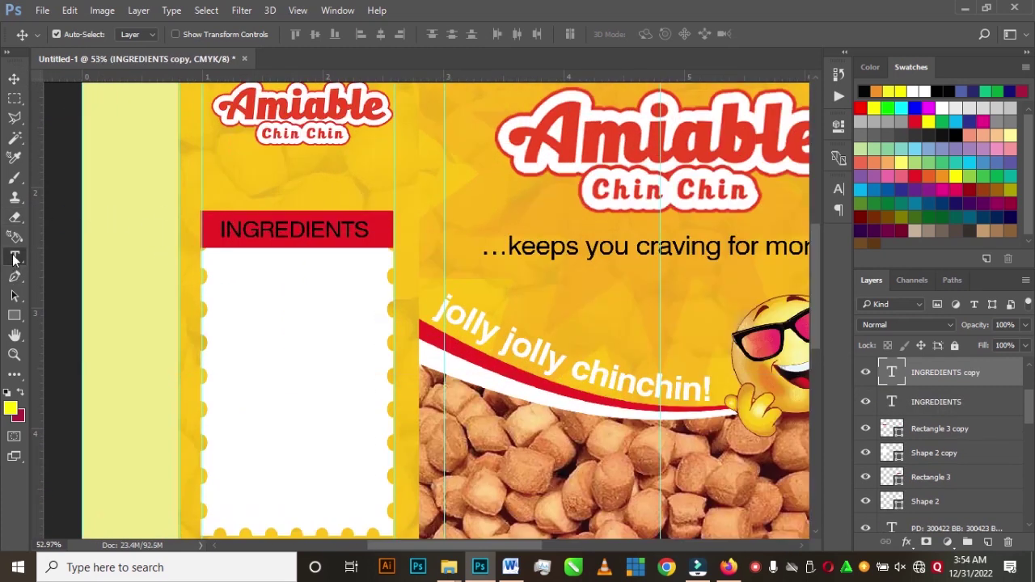
double_click(262, 227)
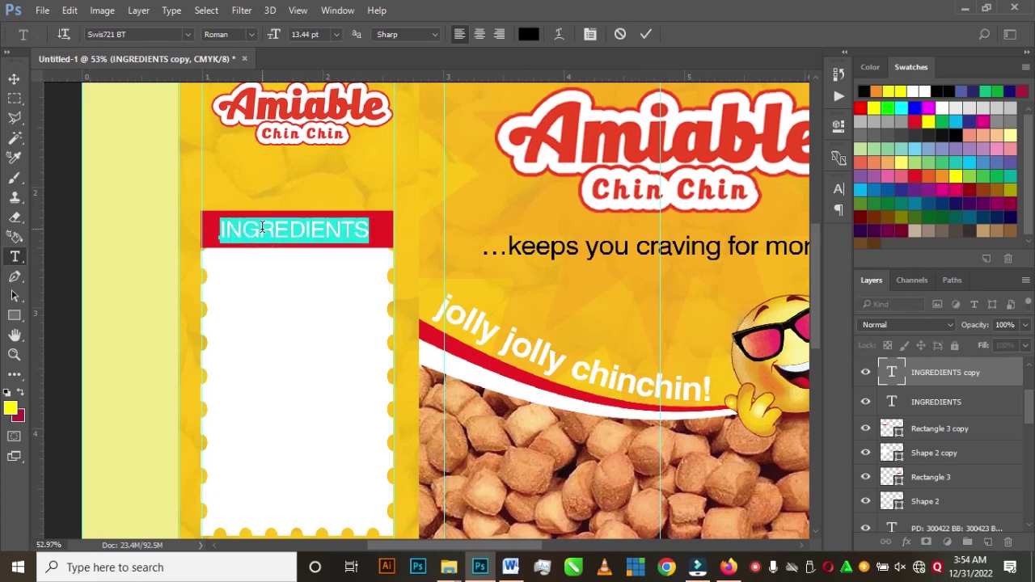
type("NUTRITION INFORMATION")
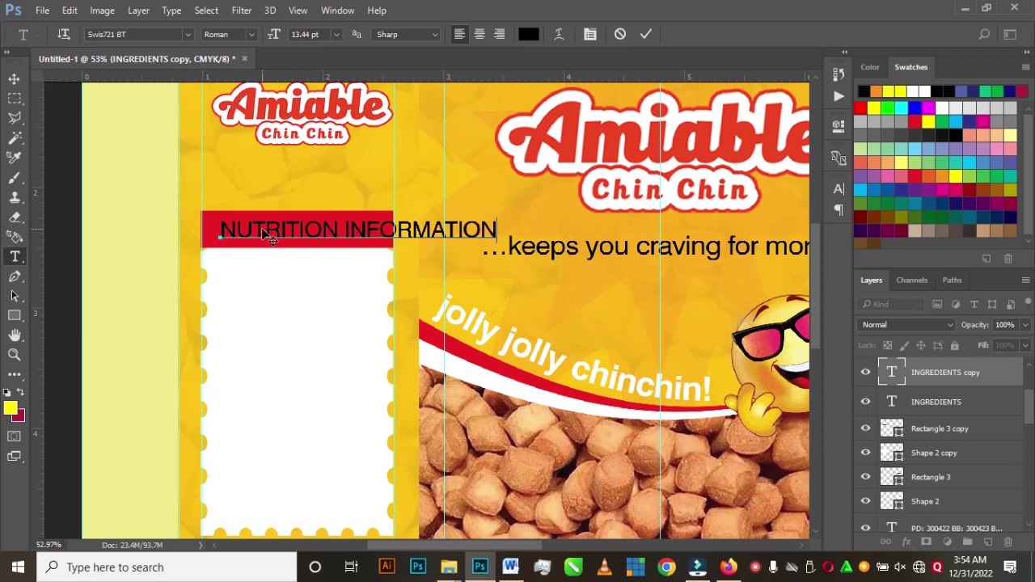
left_click(14, 78)
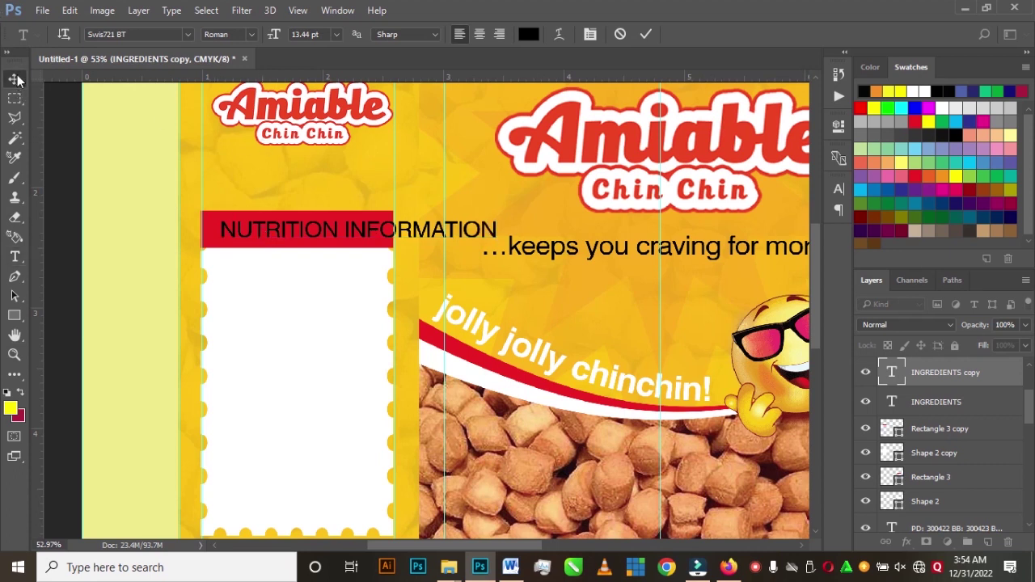
- Scale NUTRITION INFORMATION down to fit the left red bar
key("ctrl+t")
left_click_drag(495, 218, 373, 217)
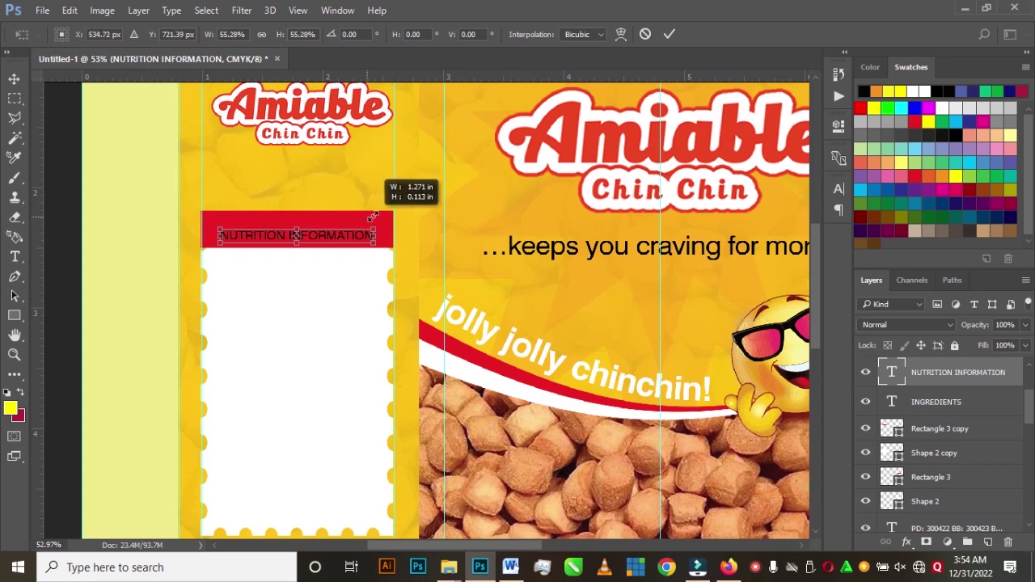
key("Return")
key("ctrl+0")
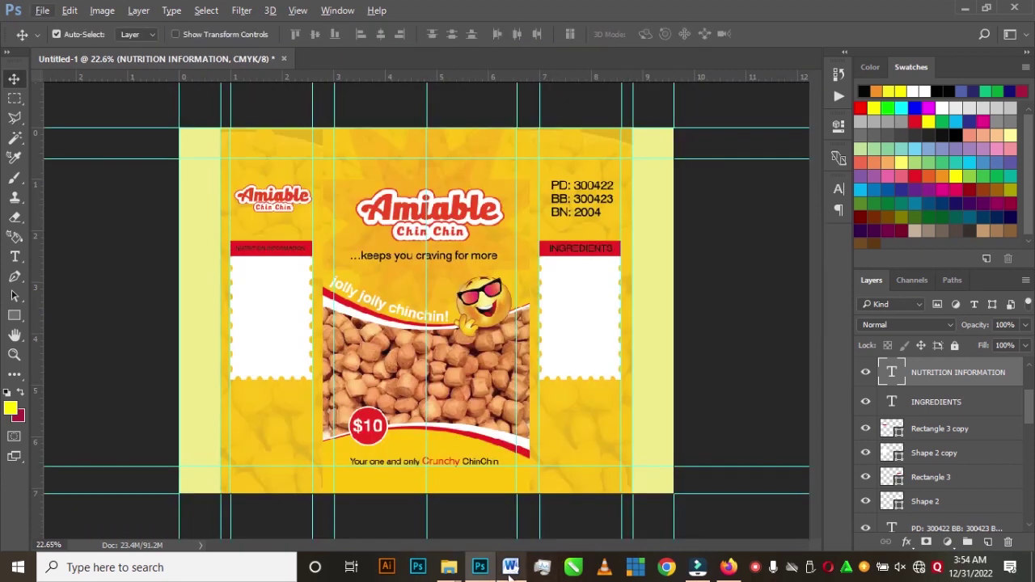
mouse_move(508, 573)
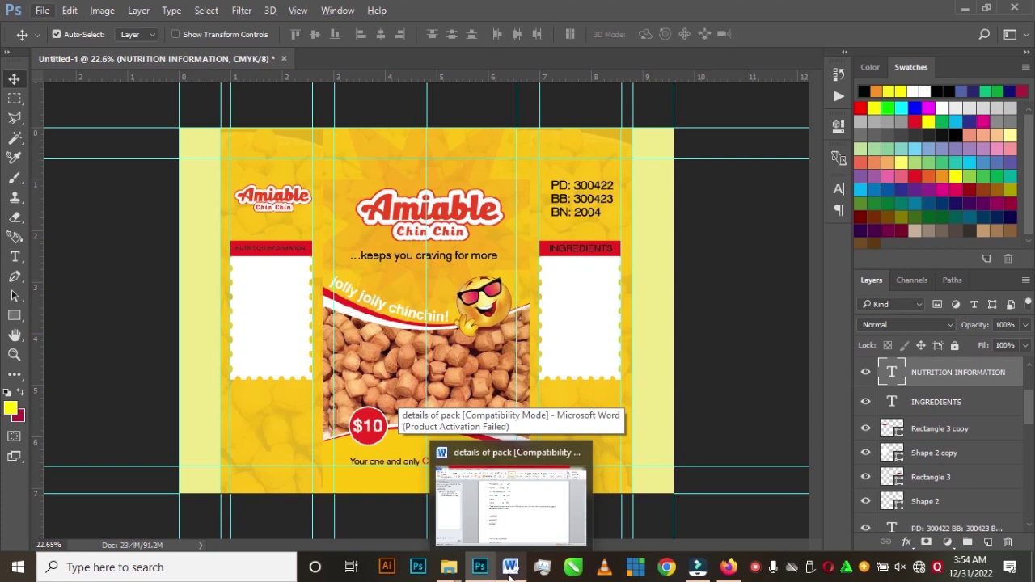
- Select and copy the Wheat flour ingredients paragraph in the details of pack Word document
left_click(510, 572)
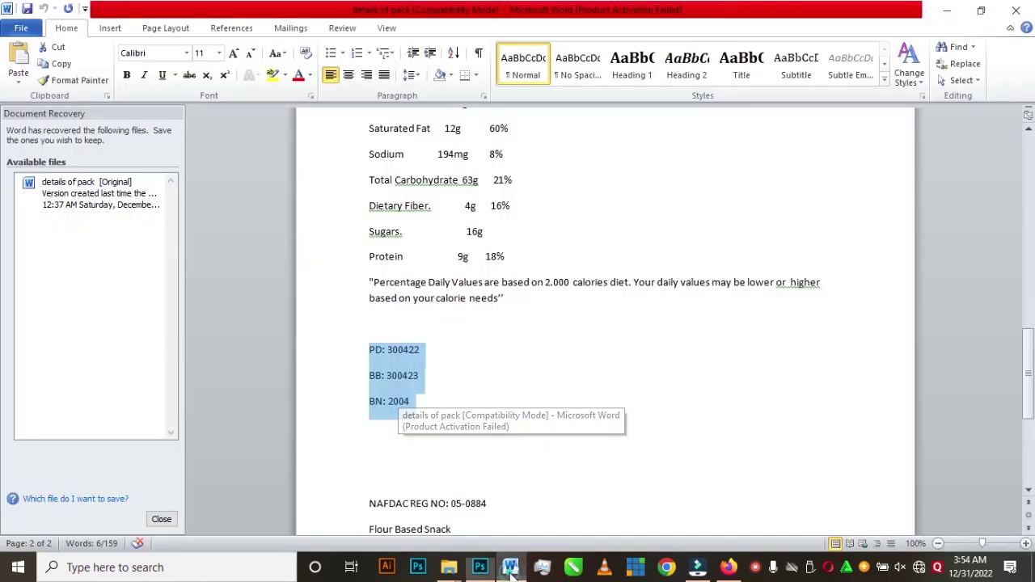
scroll(510, 379, "up", 2)
scroll(529, 356, "up", 10)
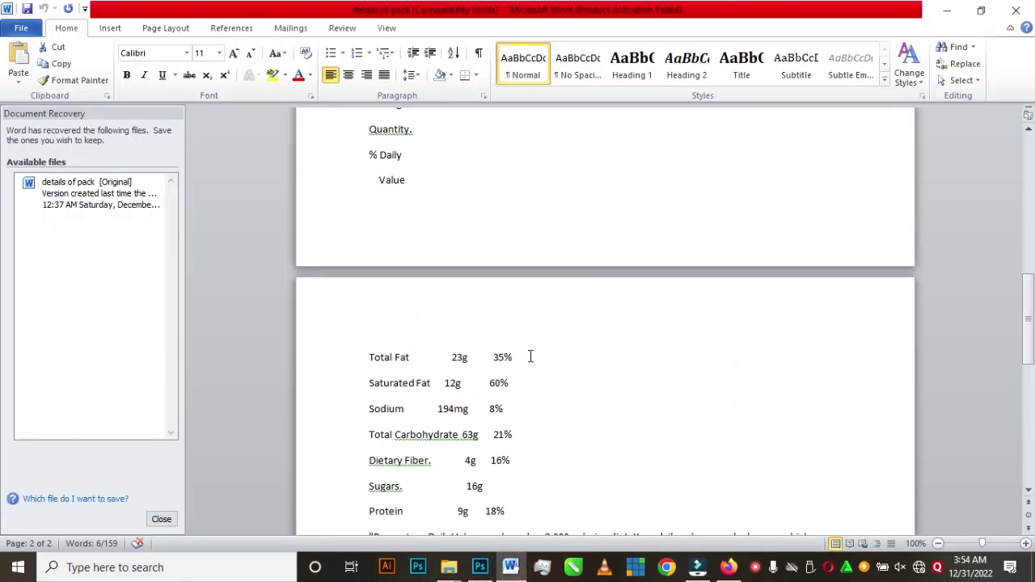
scroll(552, 307, "up", 2)
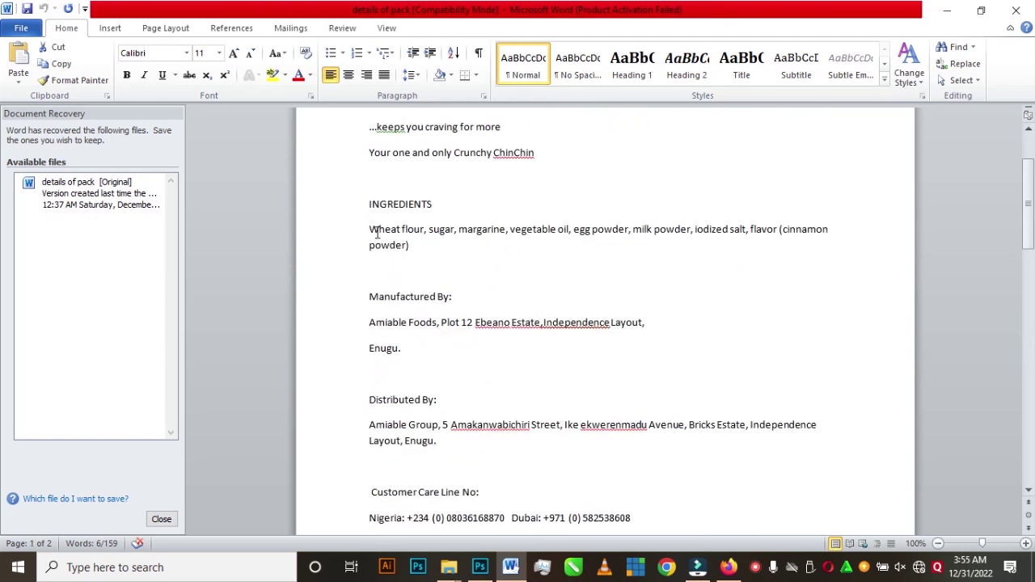
left_click_drag(370, 228, 597, 334)
key("alt+Tab")
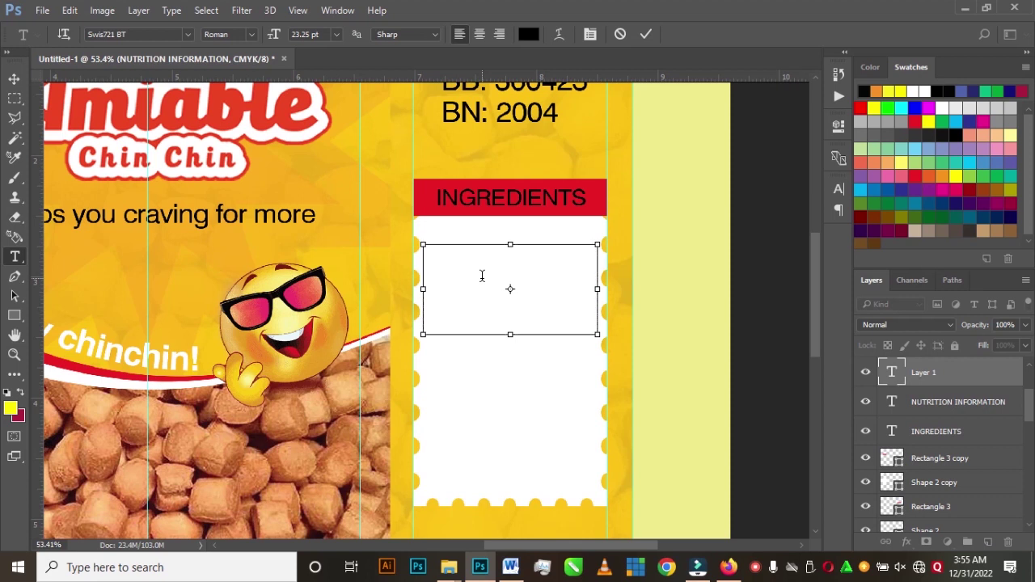
- Paste the ingredients into the label text box and set 6 pt size with 8 pt leading
key("ctrl+v")
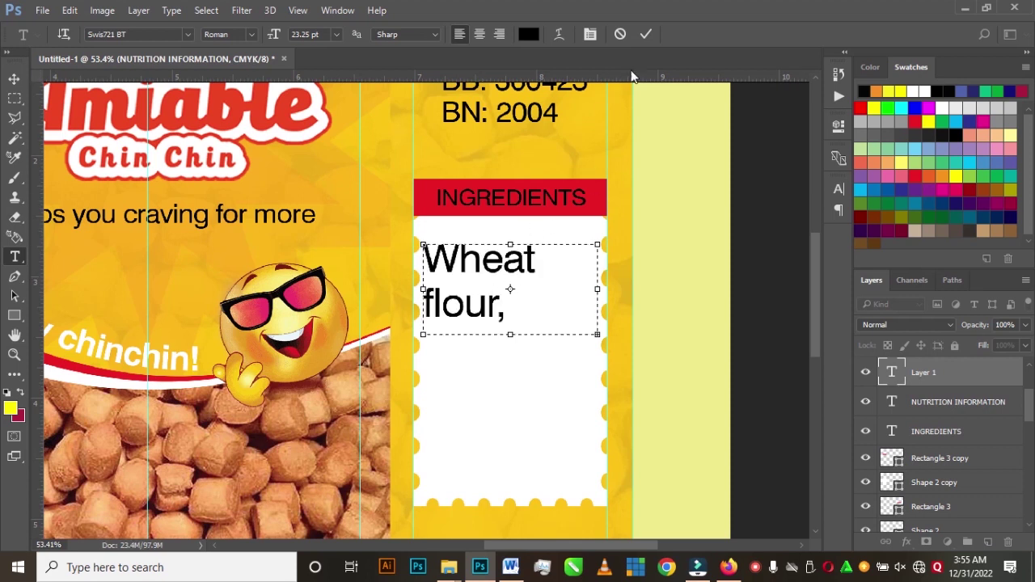
left_click(645, 34)
left_click(13, 78)
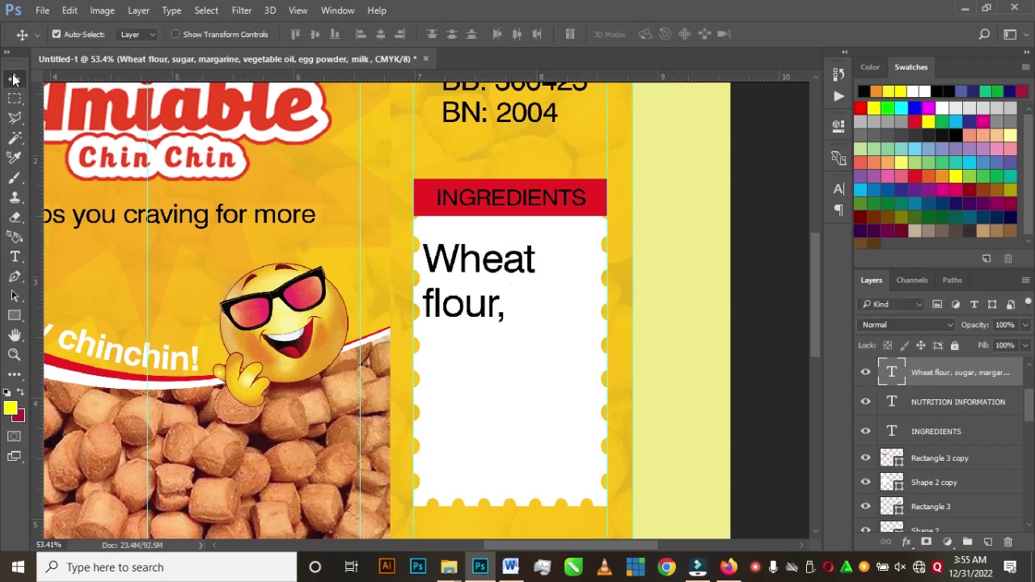
left_click(838, 188)
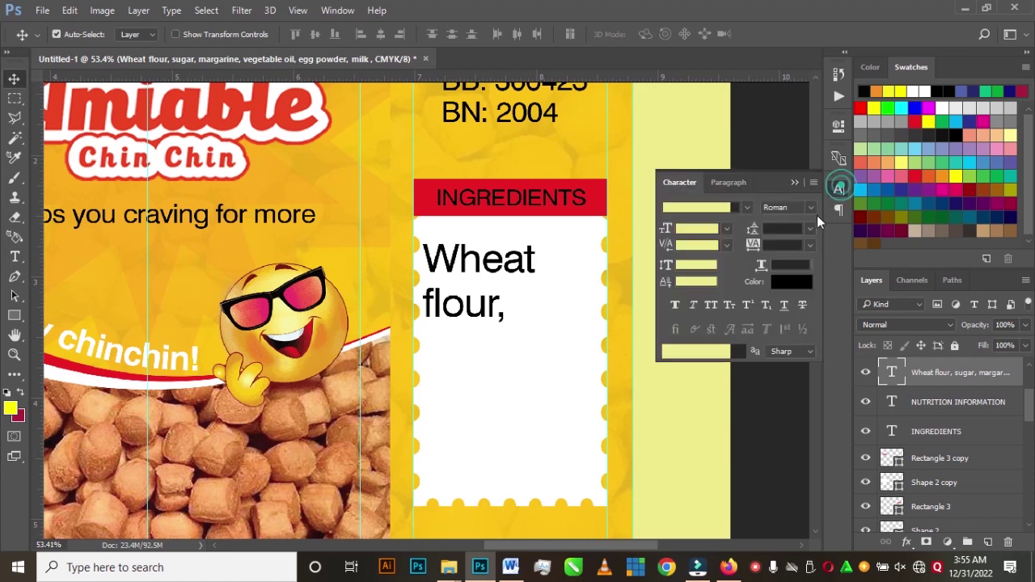
left_click(725, 228)
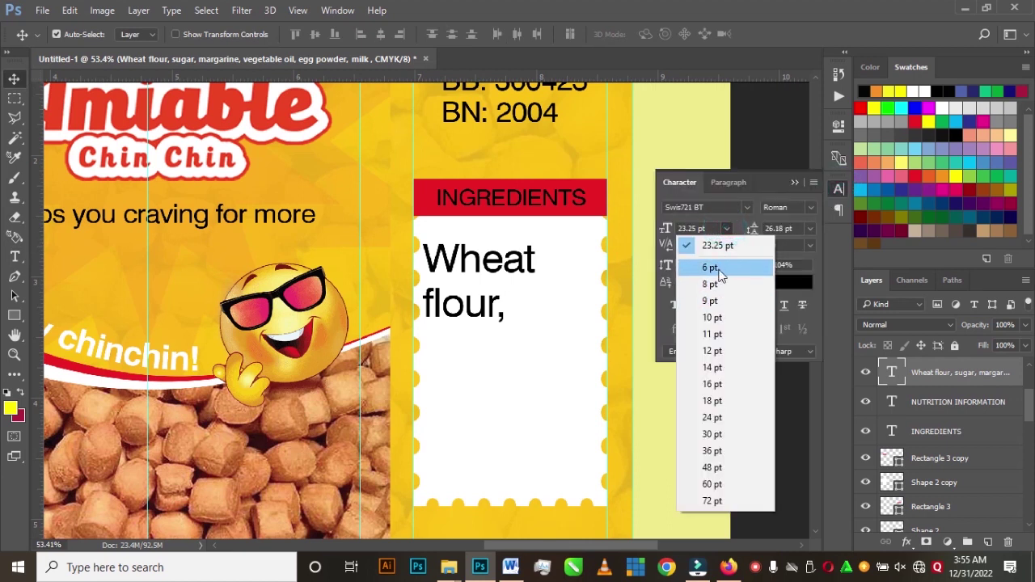
left_click(693, 267)
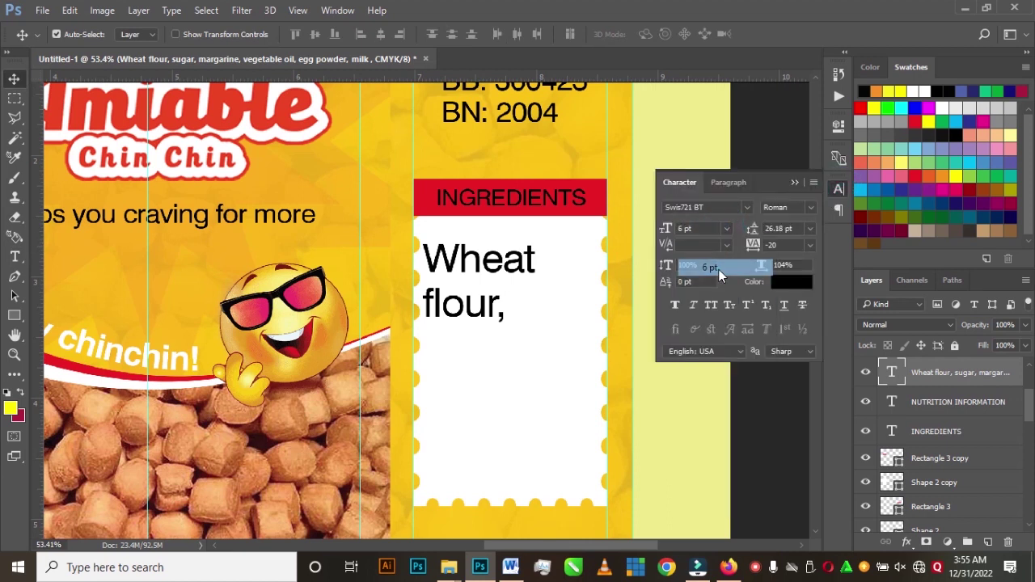
left_click(807, 233)
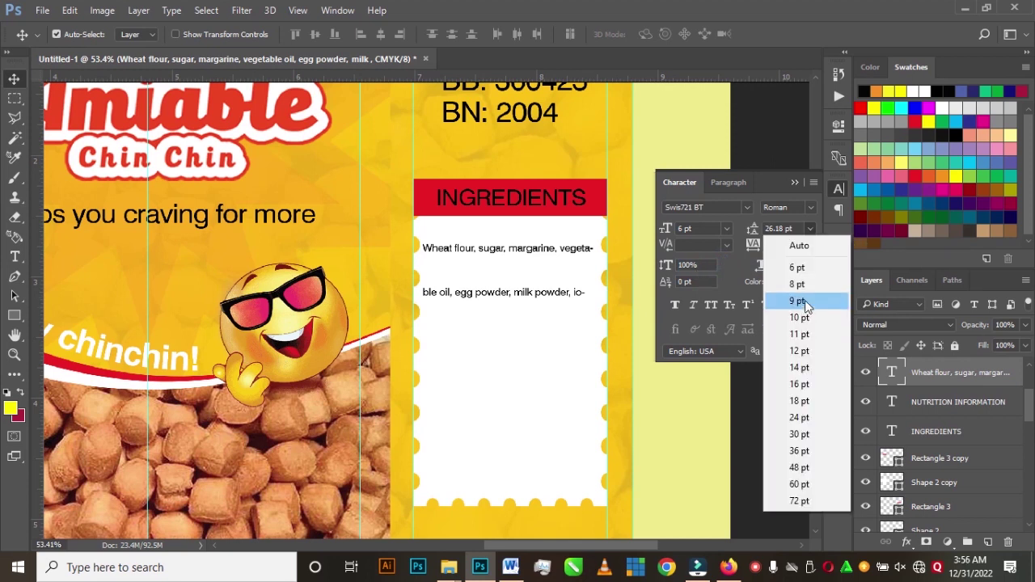
left_click(802, 301)
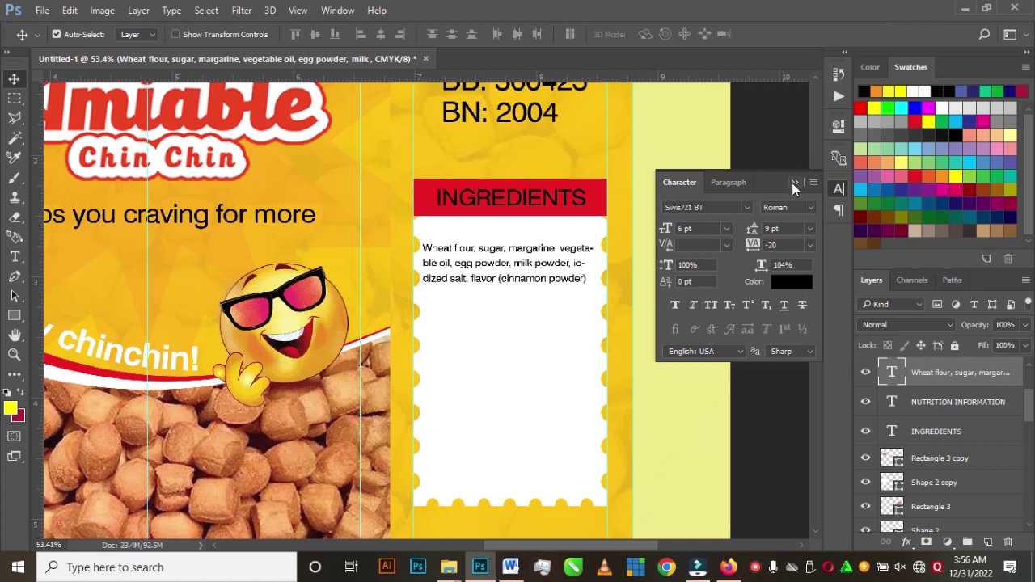
left_click(809, 233)
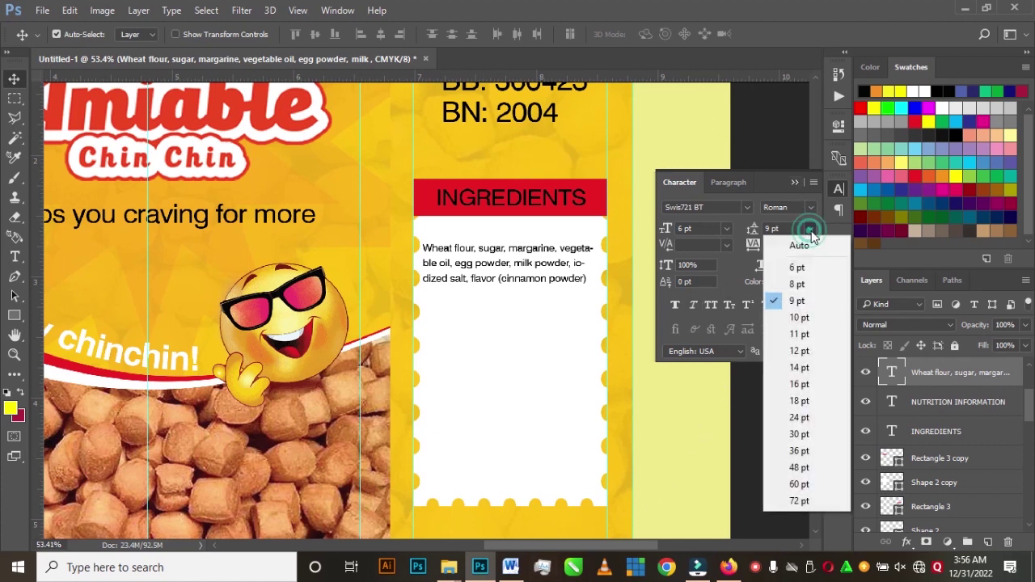
left_click(796, 284)
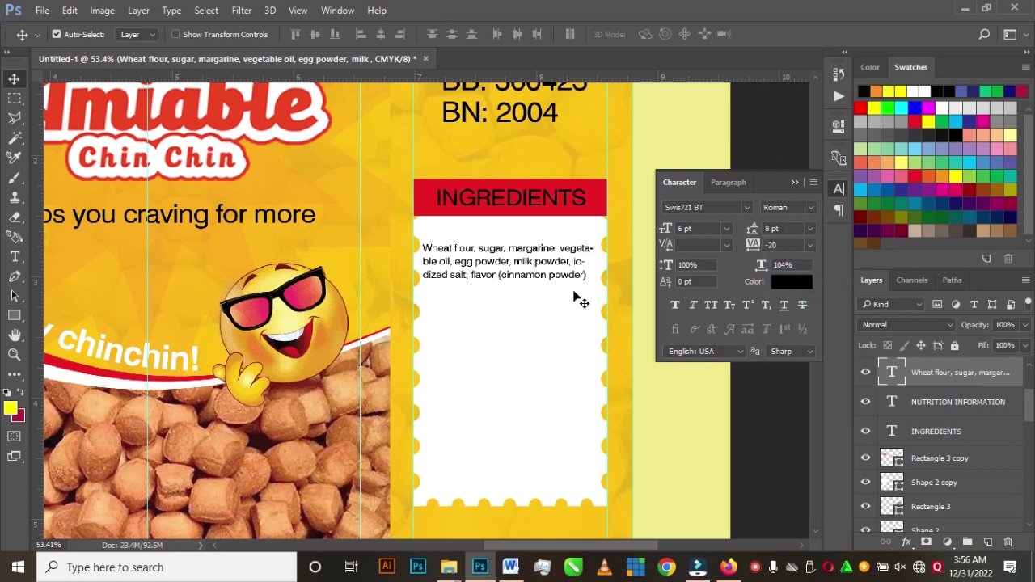
left_click(795, 182)
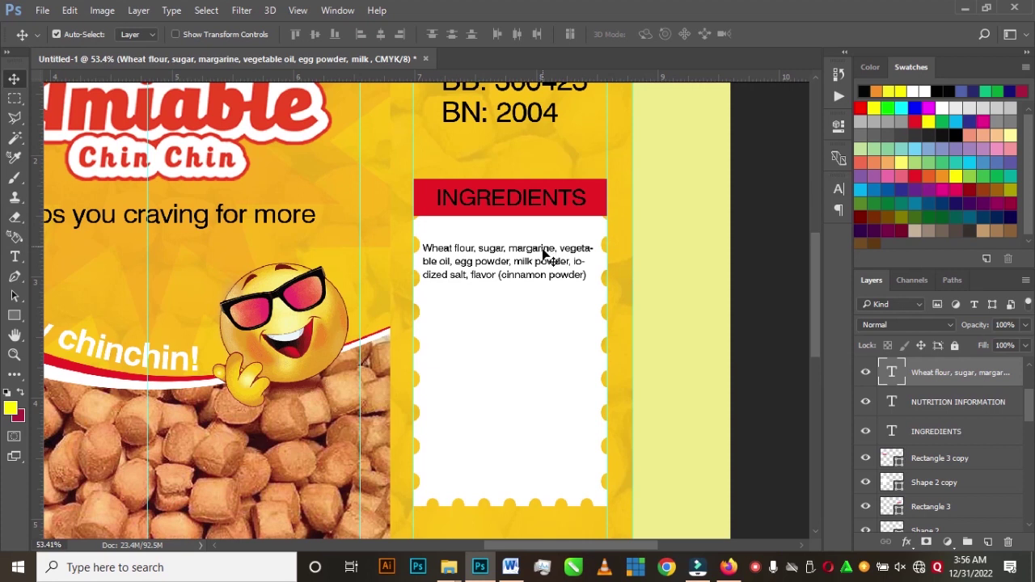
- Narrow the ingredients text box to 1.360 in, nudge it right, and extend it downward
left_click(15, 256)
left_click(486, 261)
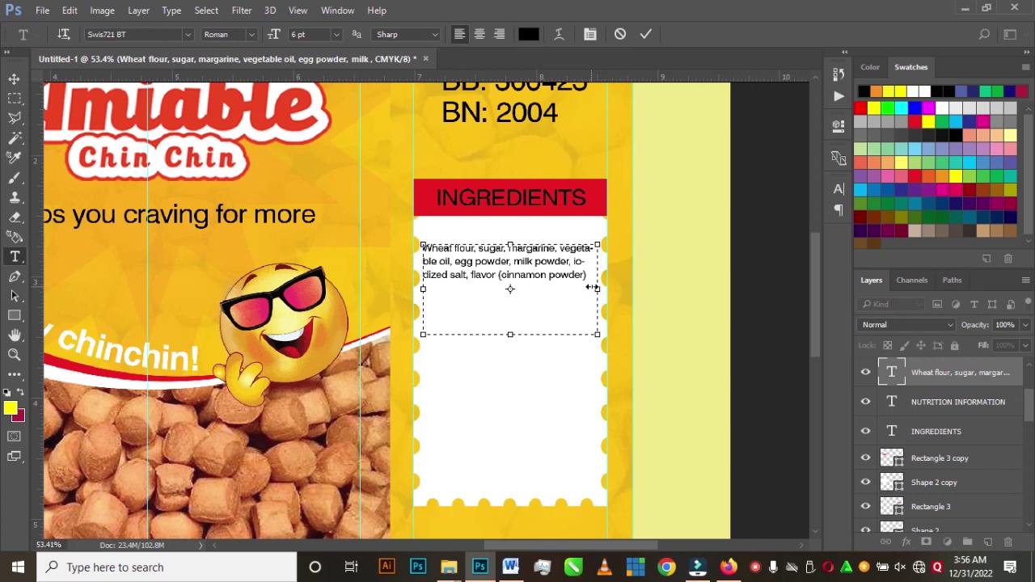
left_click_drag(594, 290, 589, 292)
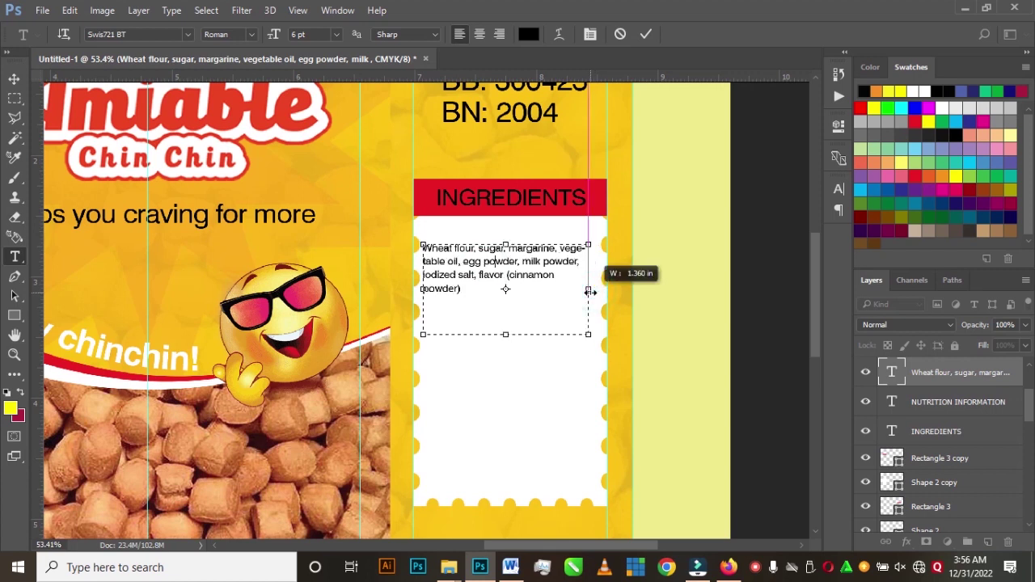
key("ctrl+Return")
key("v")
left_click_drag(484, 251, 503, 249)
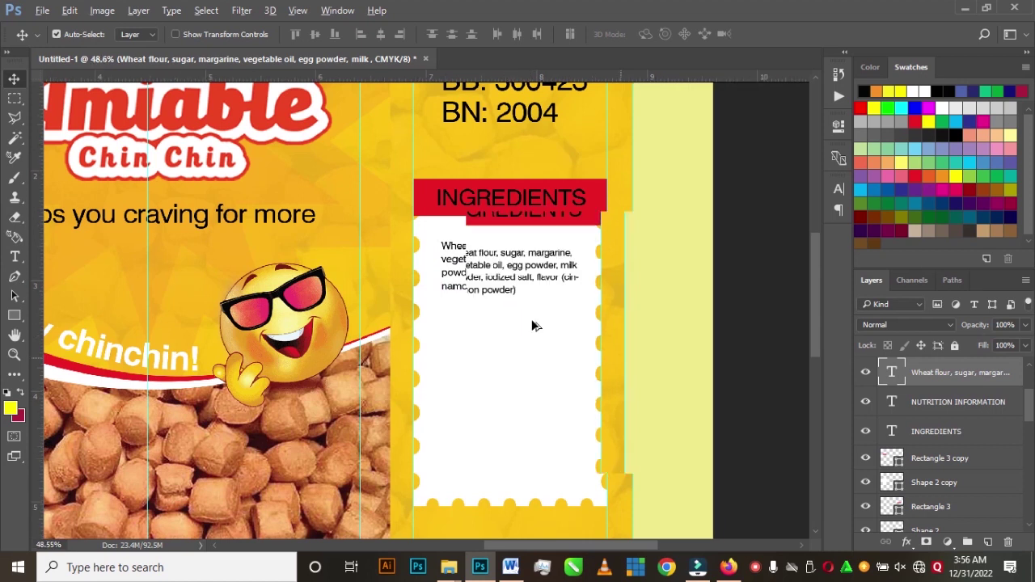
scroll(532, 318, "down", 2)
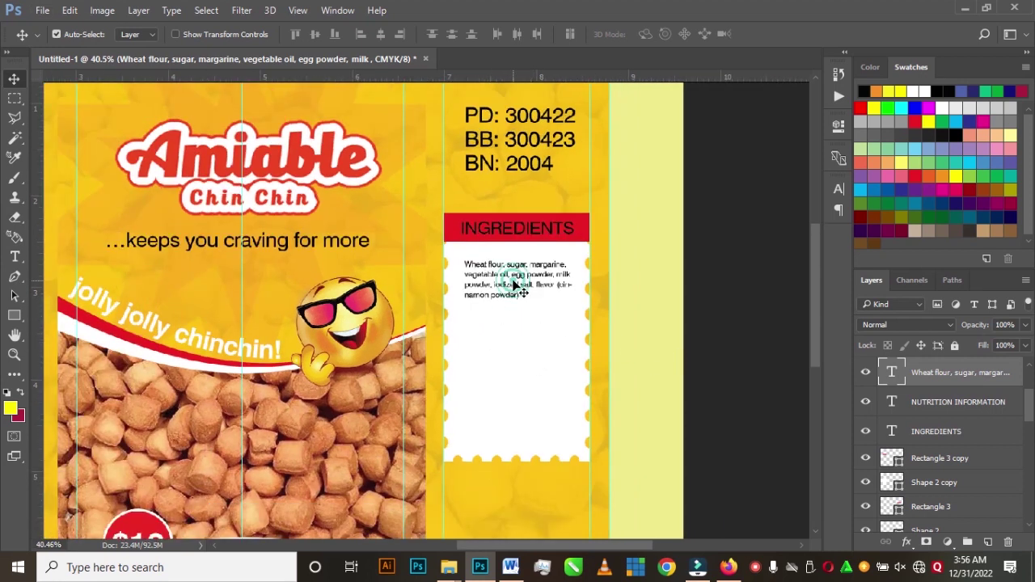
key("t")
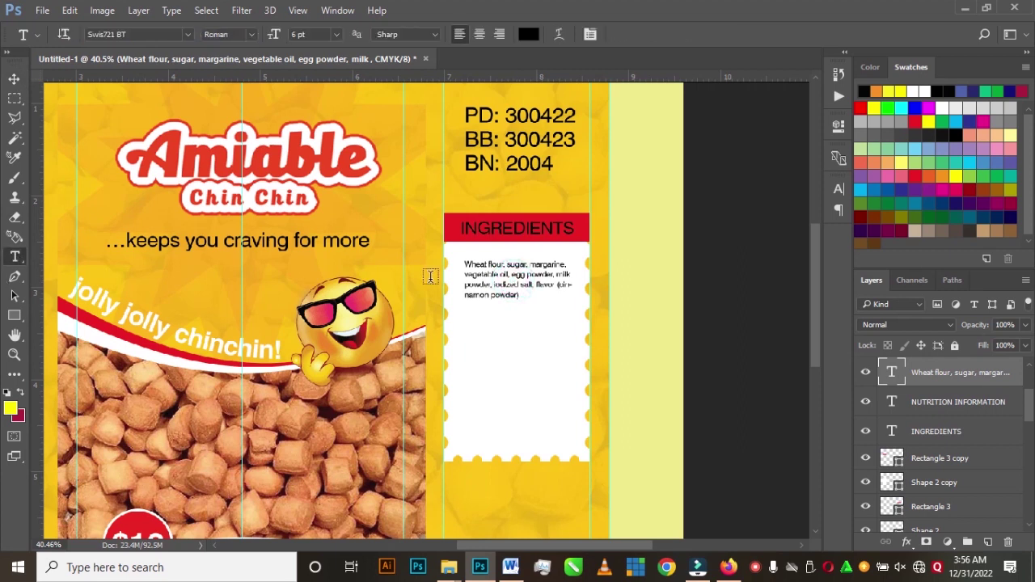
left_click(517, 274)
left_click_drag(521, 327, 518, 447)
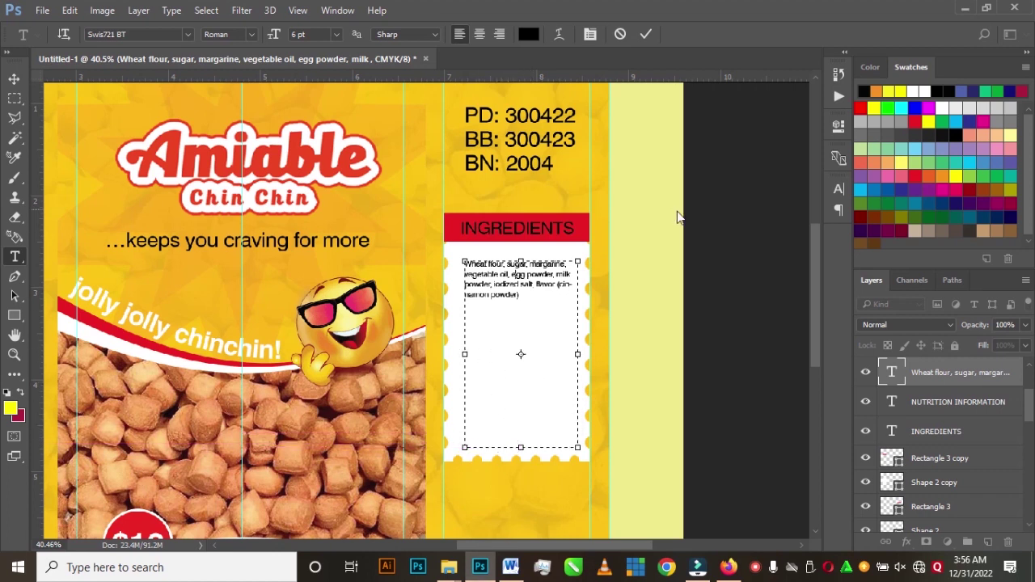
- Copy the Manufactured By, Distributed By and Customer Care Line paragraphs from the Word document
left_click(510, 567)
scroll(420, 312, "down", 3)
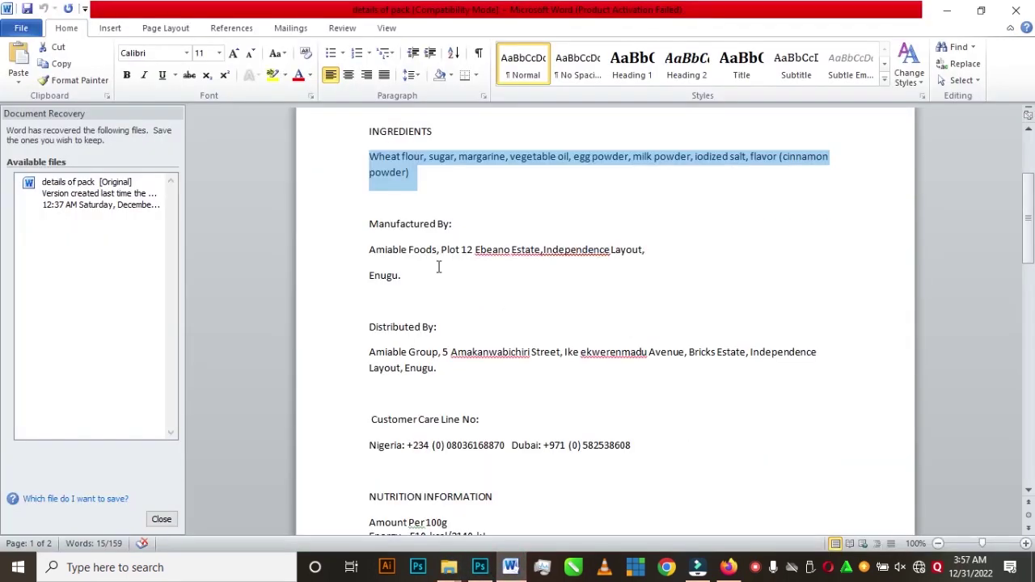
left_click_drag(368, 150, 641, 380)
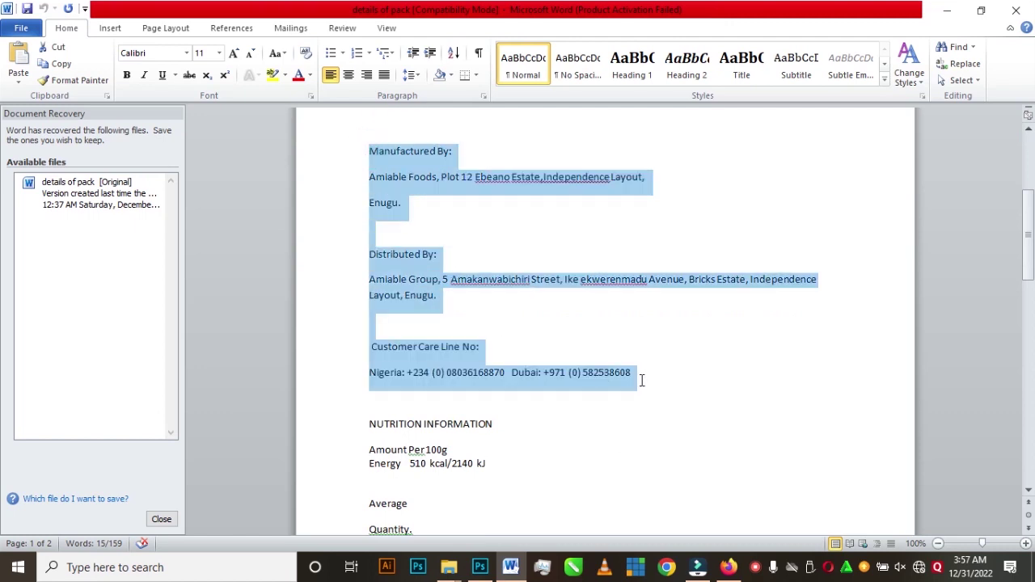
right_click(453, 386)
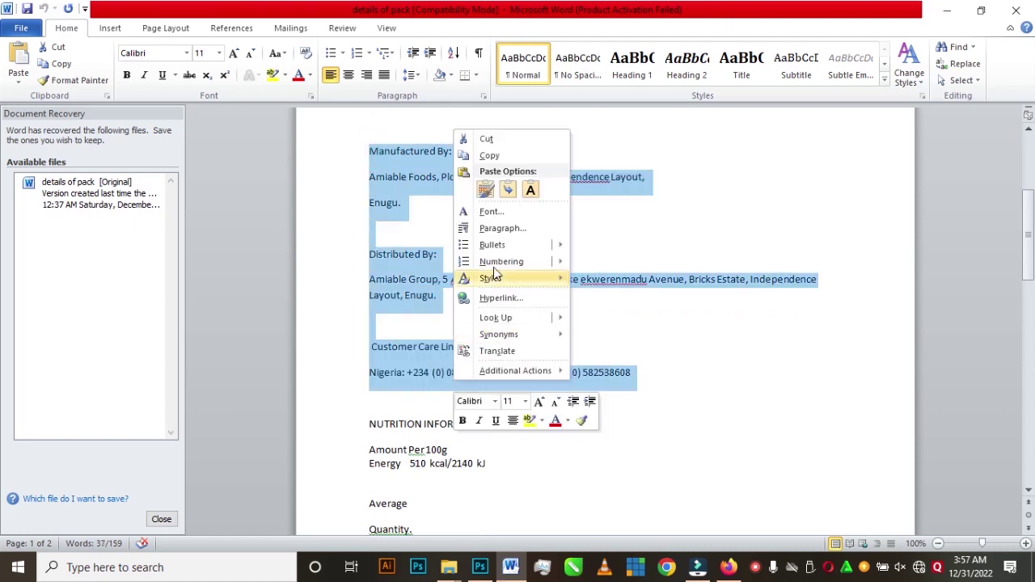
left_click(503, 155)
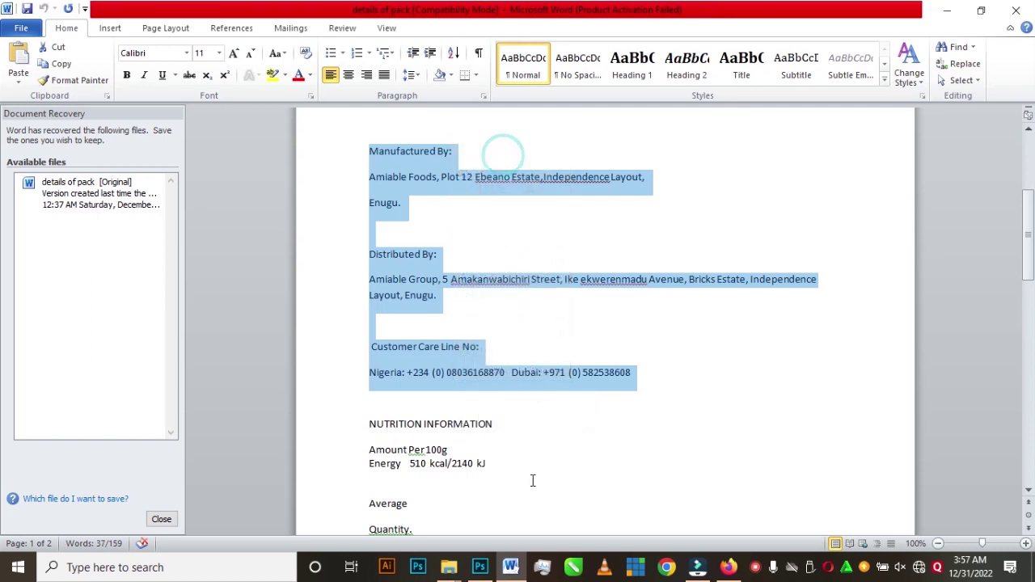
left_click(481, 570)
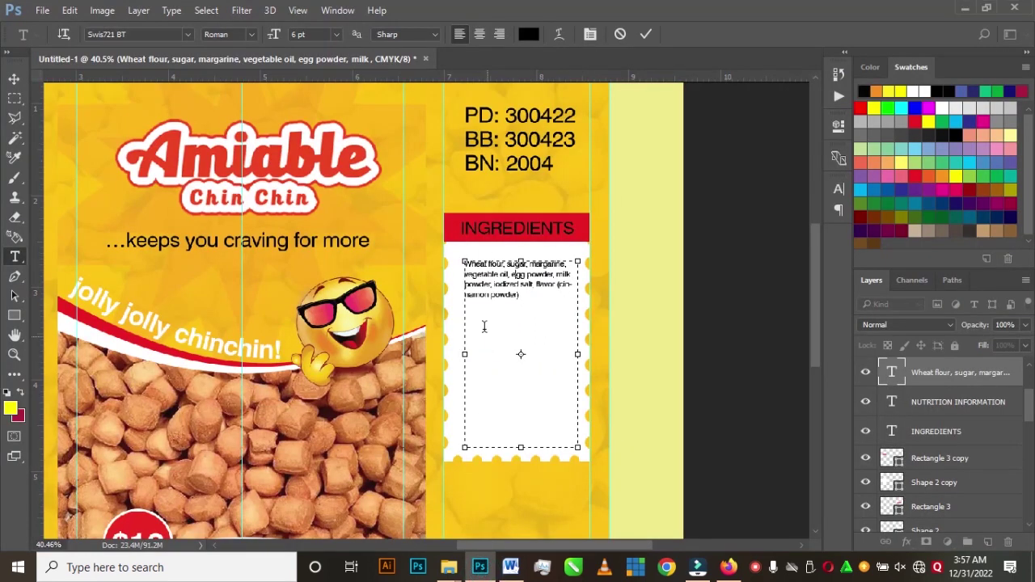
- Paste the company details below the ingredients and lengthen the text box to fit
left_click(524, 300)
key("ctrl+v")
scroll(512, 451, "up", 5)
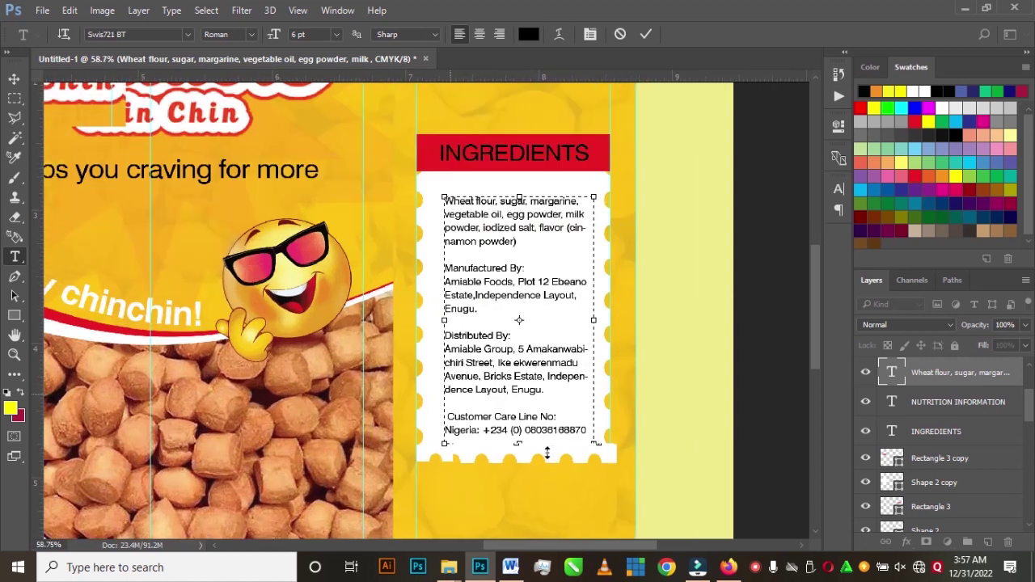
left_click_drag(514, 443, 513, 453)
- Set the Manufactured By:, Distributed By: and Customer Care Line No: headings to Bold
left_click_drag(523, 232, 421, 225)
left_click(839, 191)
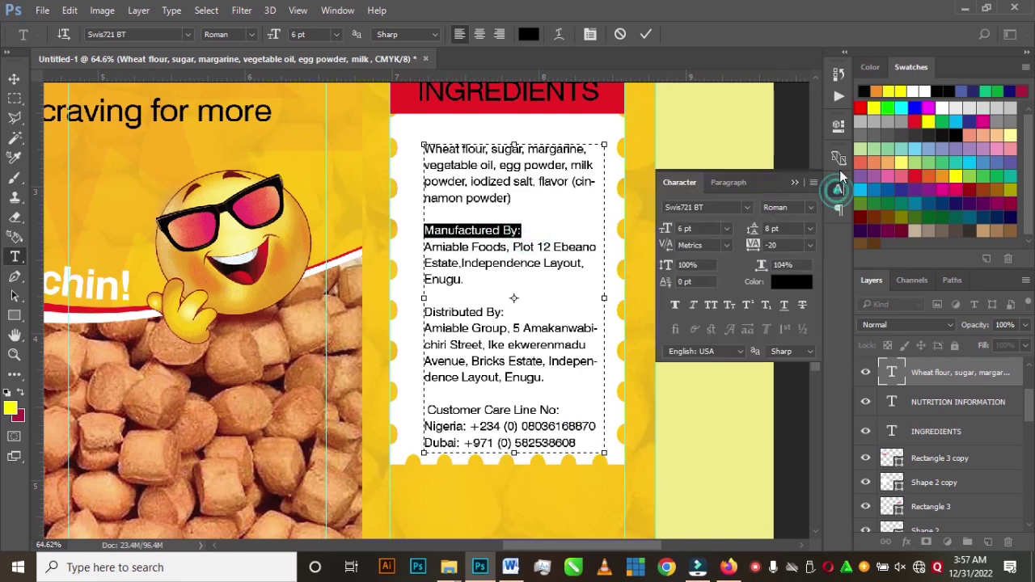
left_click(810, 208)
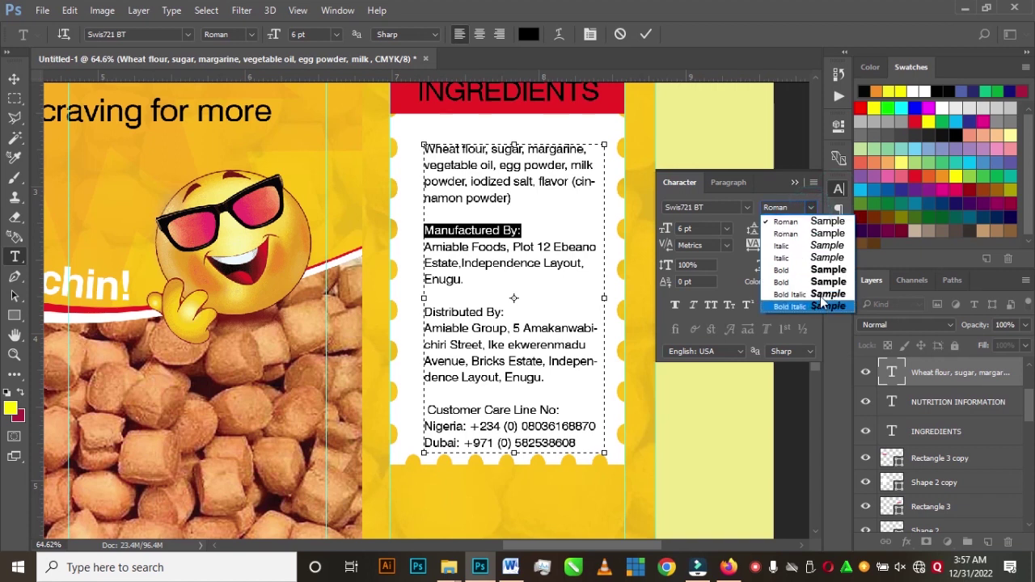
left_click(832, 270)
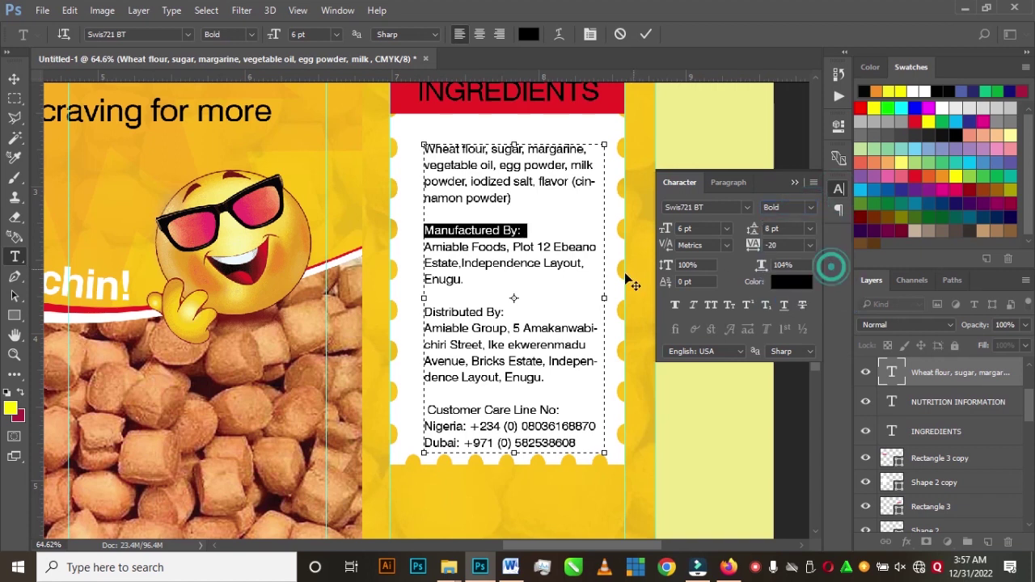
left_click_drag(506, 312, 422, 312)
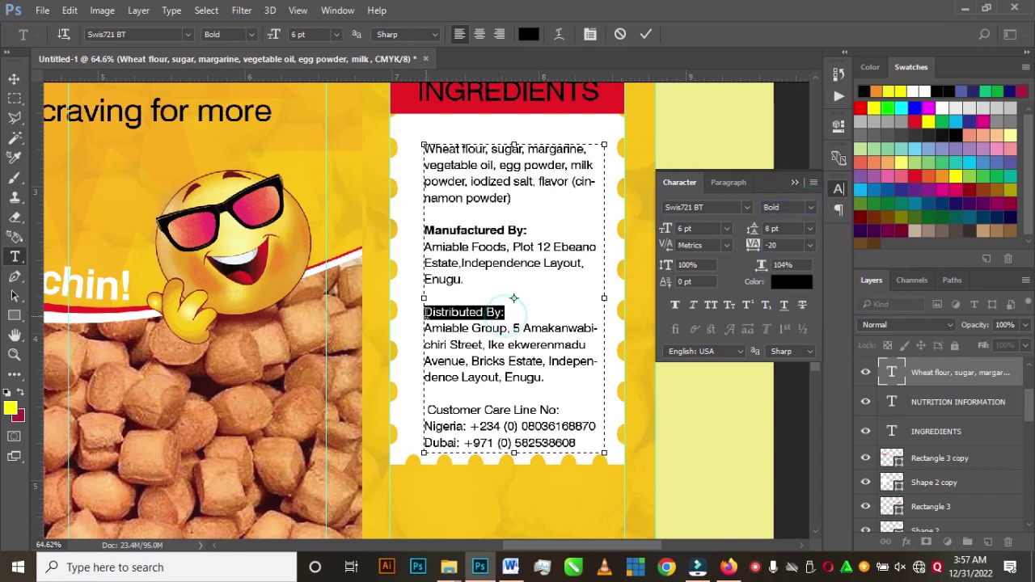
left_click(797, 296)
left_click(810, 206)
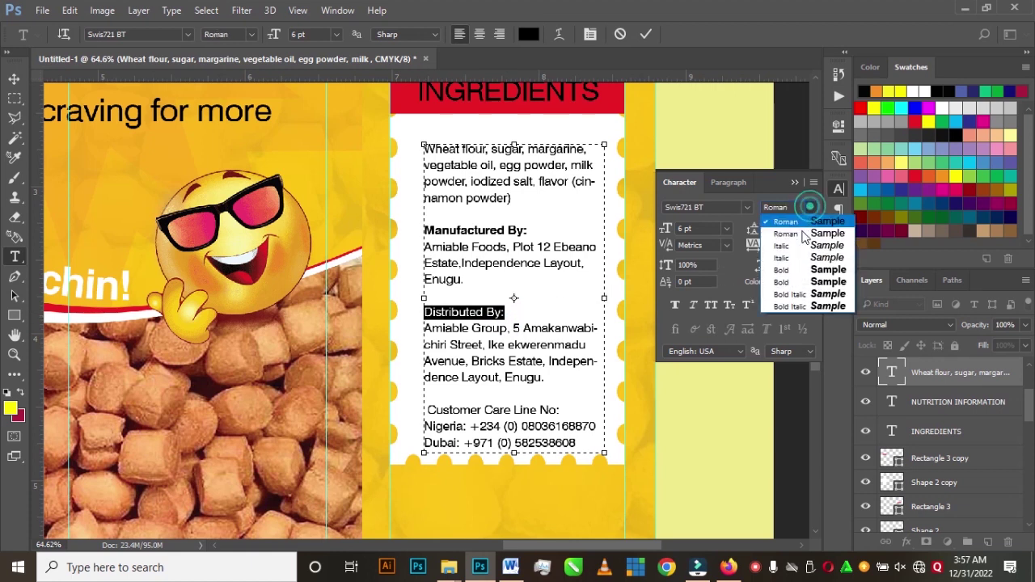
left_click(820, 271)
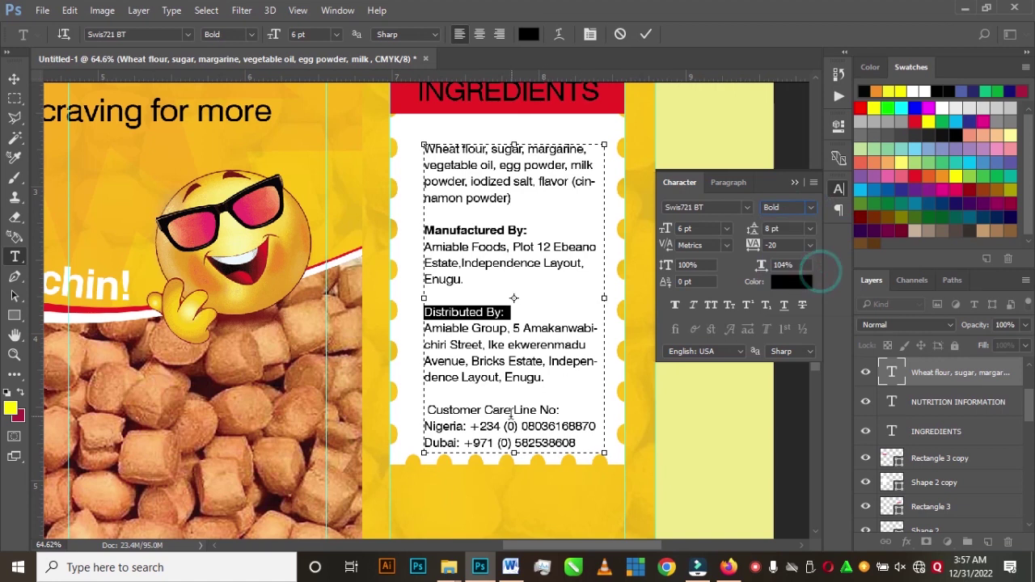
left_click_drag(563, 410, 425, 410)
left_click(812, 209)
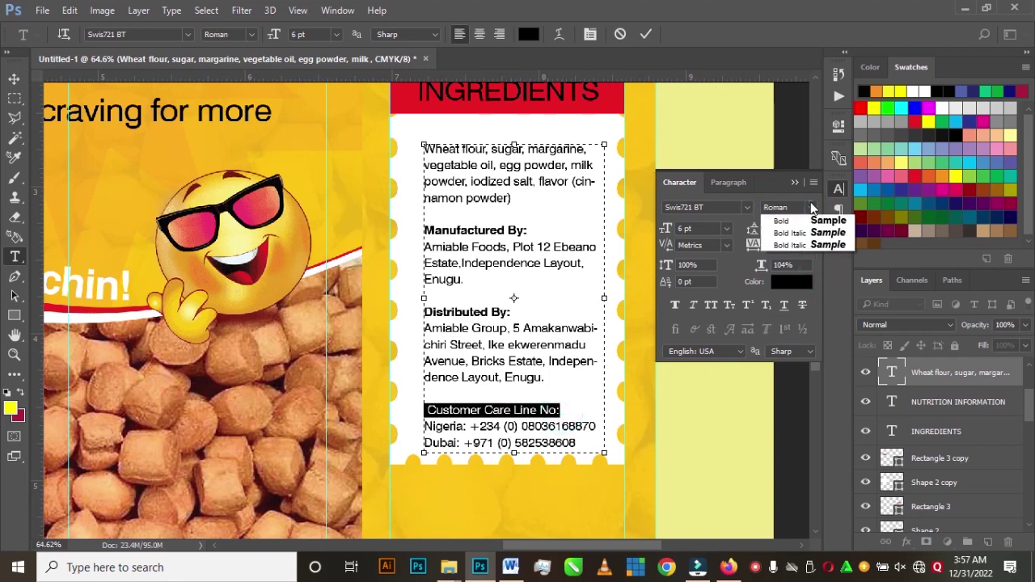
left_click(814, 283)
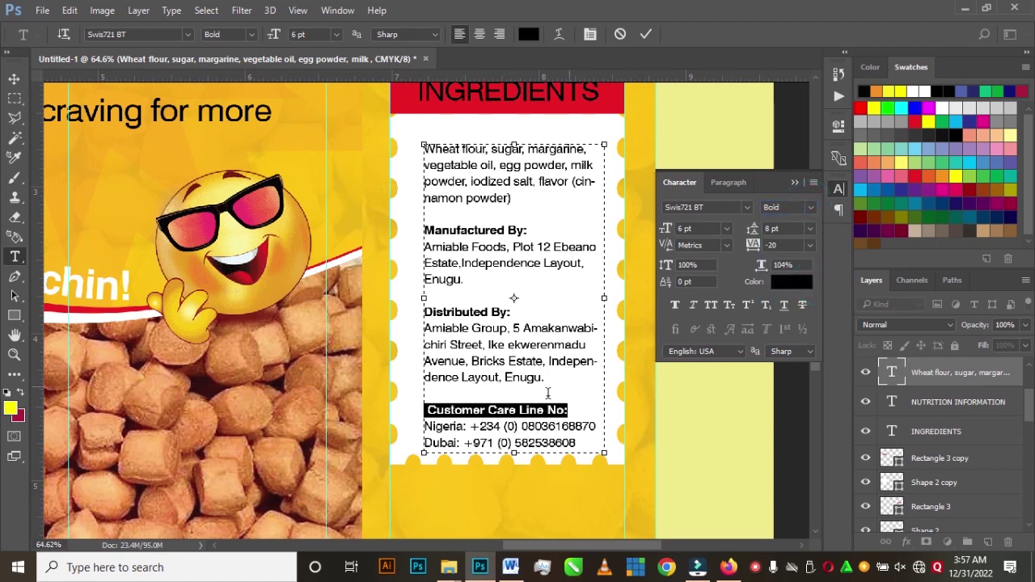
left_click(795, 184)
left_click(645, 35)
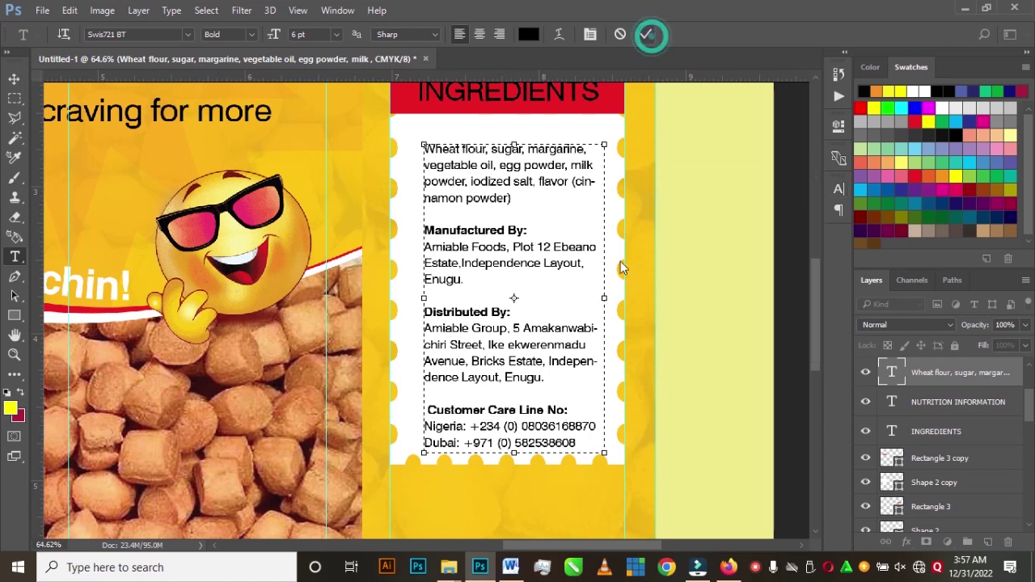
scroll(601, 289, "down", 5)
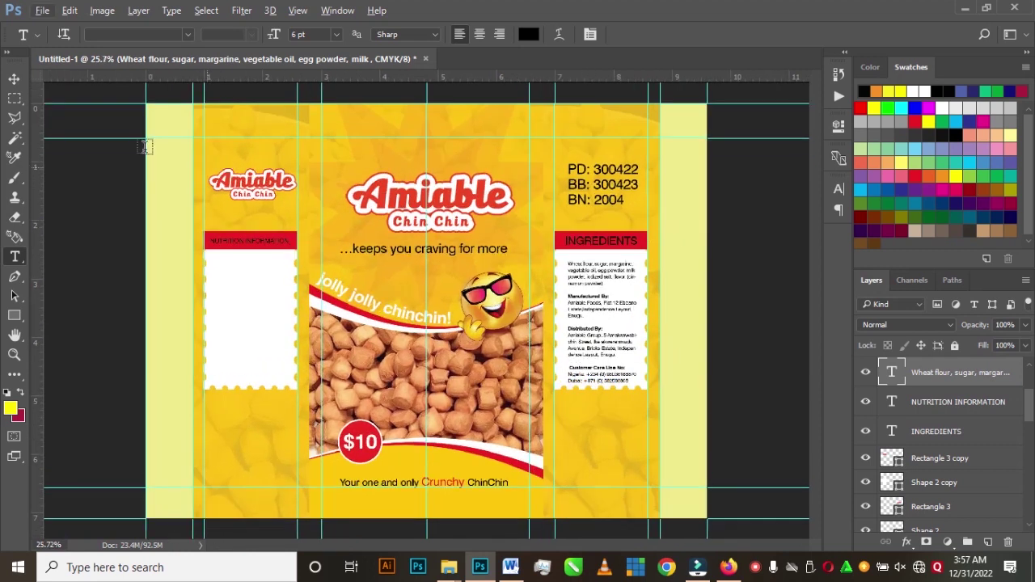
- Switch to the Move tool, zoom in on the package, and bring up the PRODUCT PACKAGE DESIGN folder
left_click(14, 78)
scroll(697, 442, "up", 1)
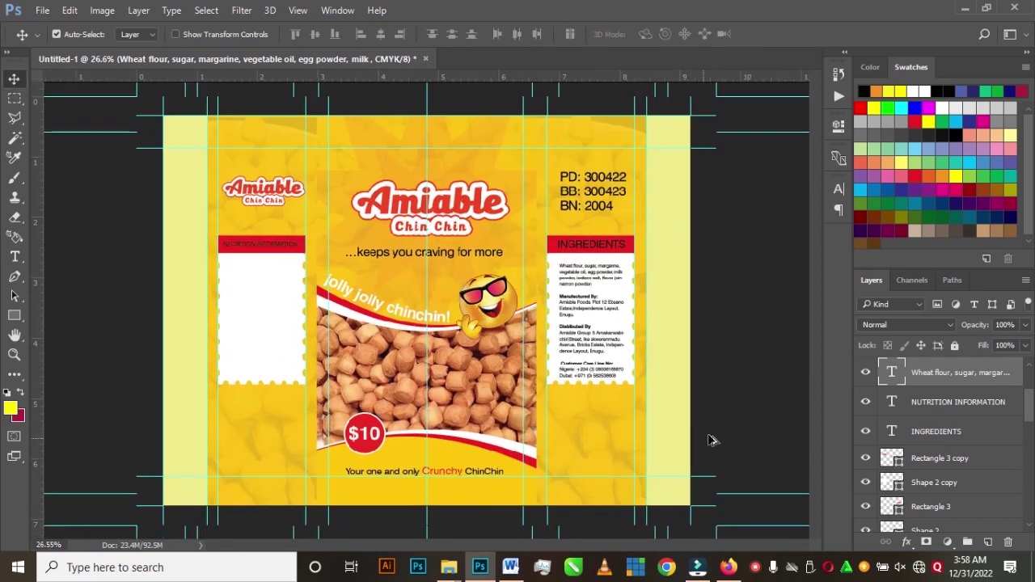
scroll(695, 442, "up", 2)
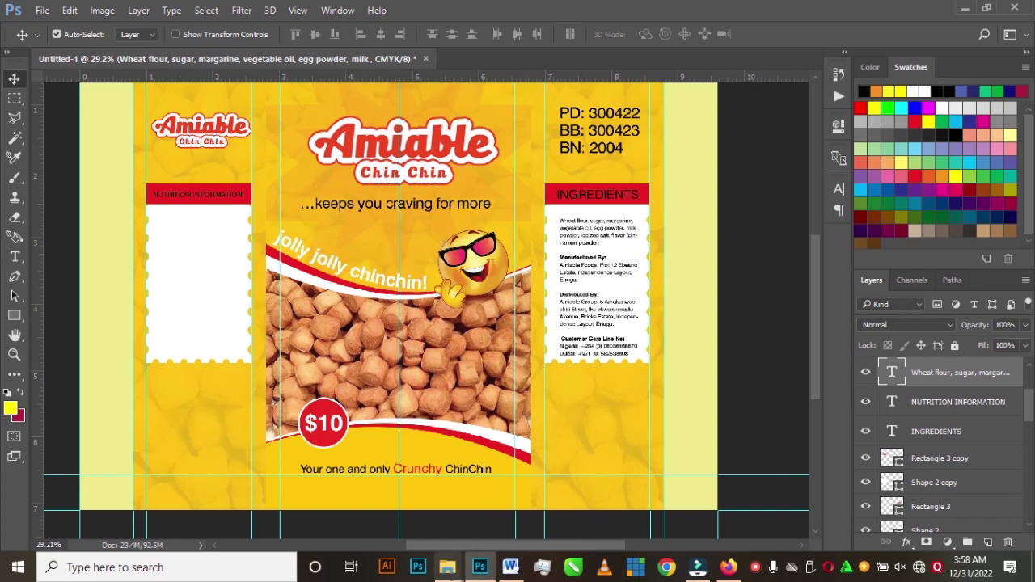
mouse_move(447, 567)
left_click(393, 506)
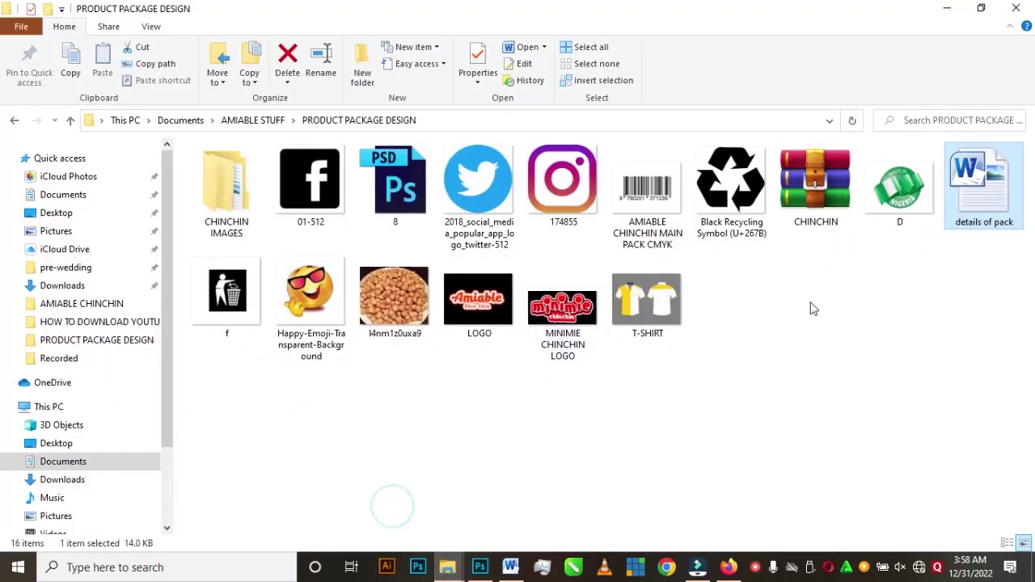
- Select the D, f and Black Recycling Symbol images and drag them onto Photoshop
left_click(894, 189)
left_click(213, 294, "ctrl")
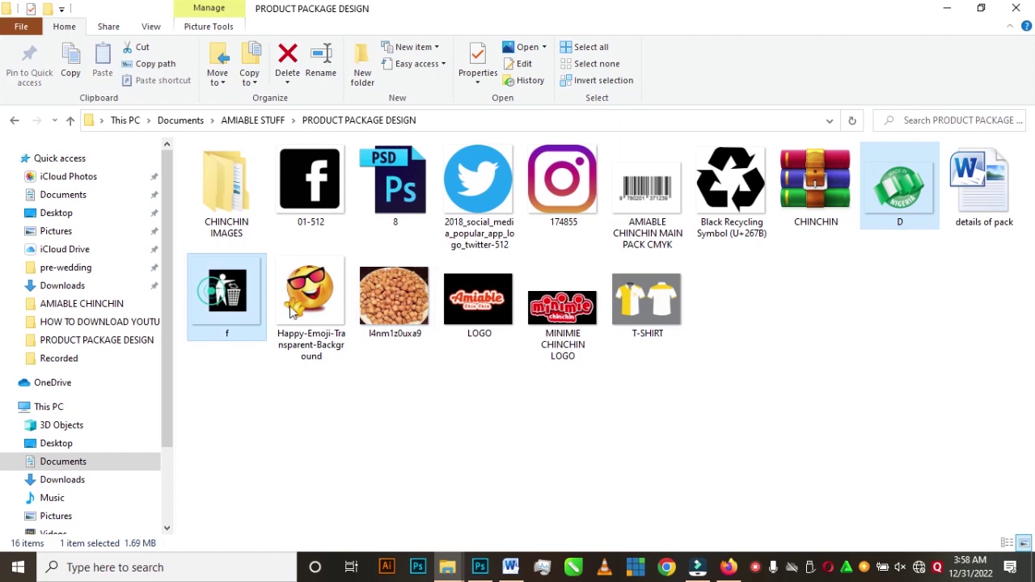
left_click(720, 230, "ctrl")
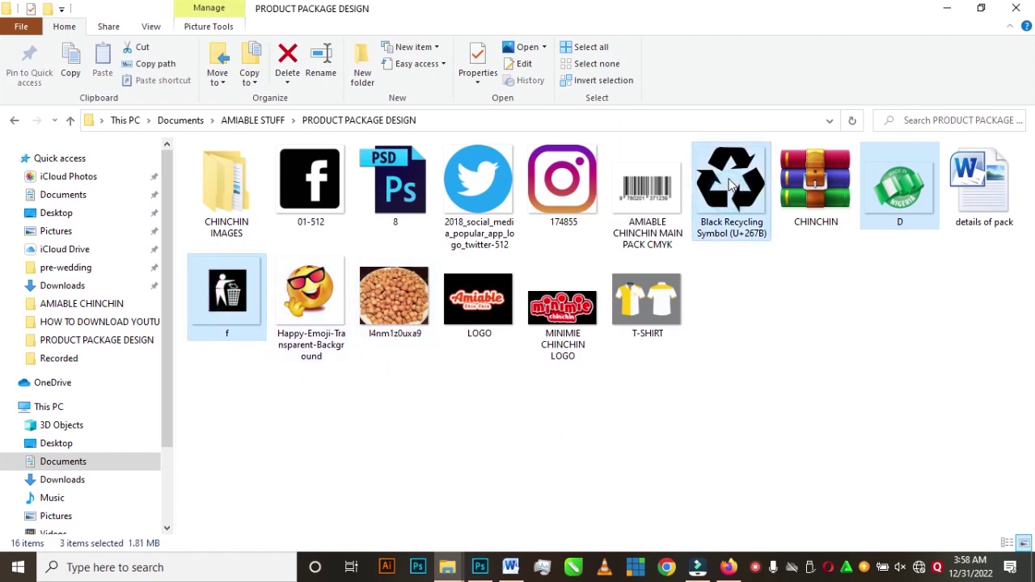
left_click_drag(731, 190, 575, 409)
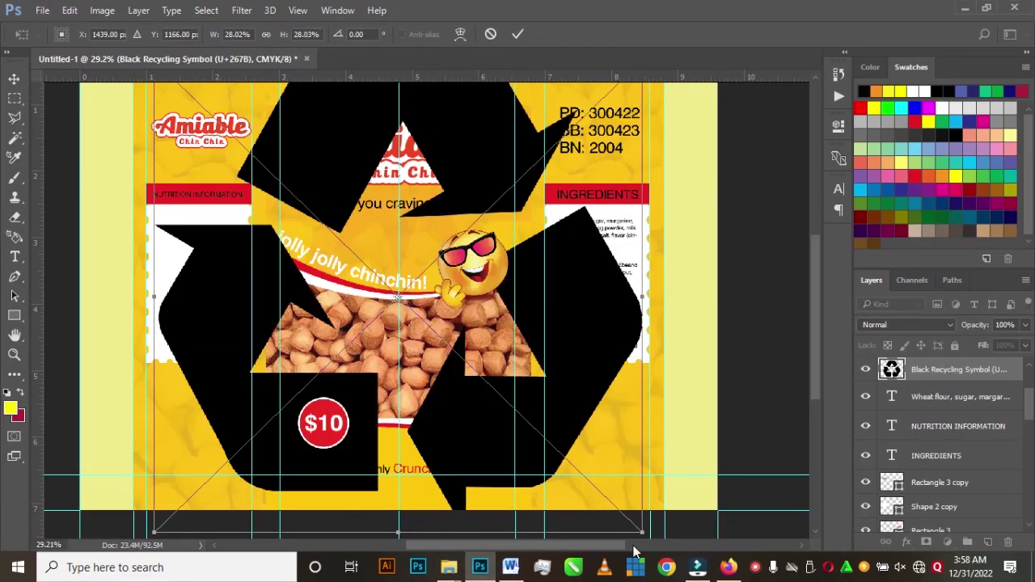
- Shrink the placed recycling symbol, Made in Nigeria badge and bin icon to small icons
left_click_drag(642, 531, 554, 438)
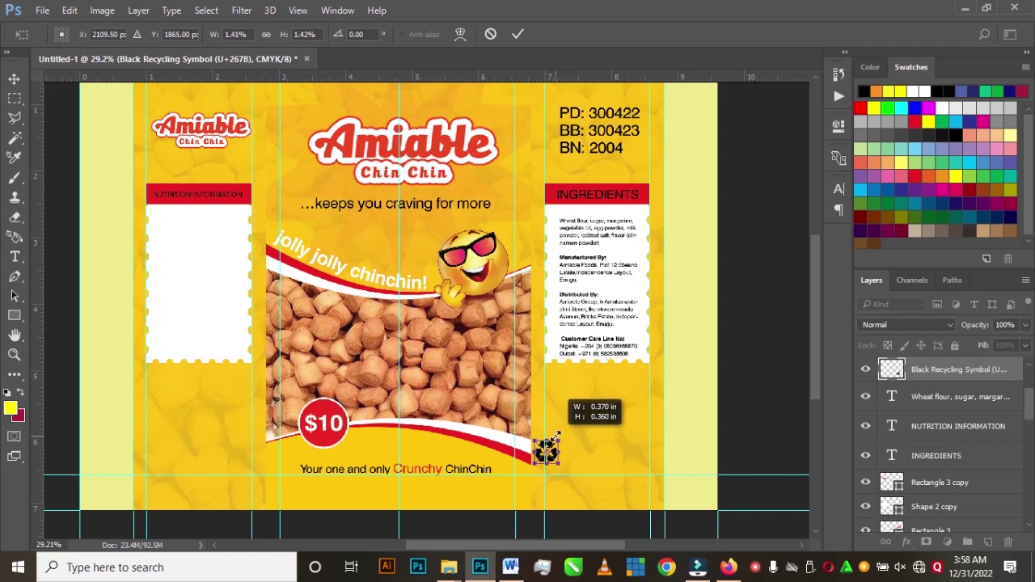
left_click(519, 34)
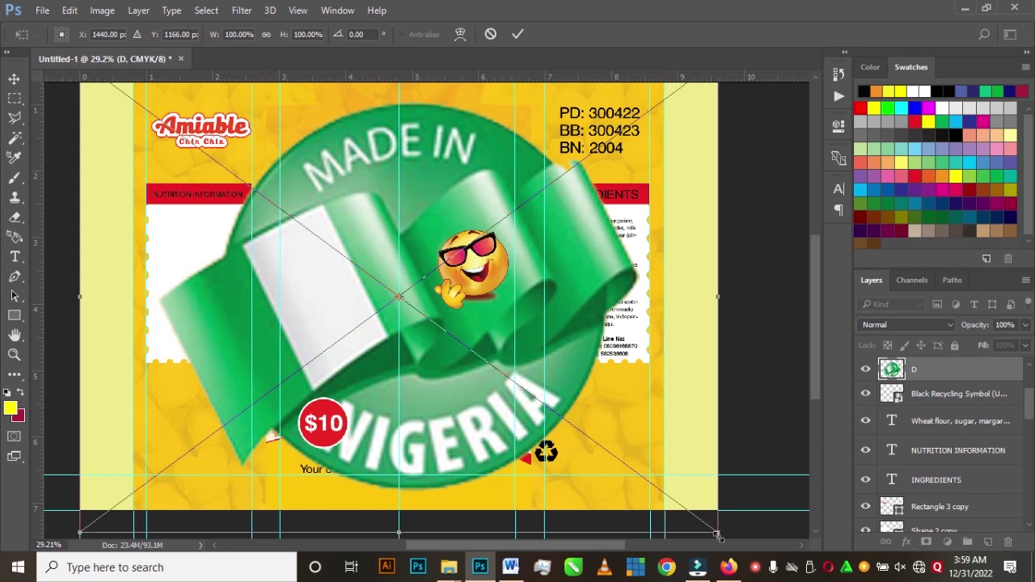
left_click_drag(717, 535, 427, 289)
left_click(518, 37)
left_click_drag(558, 461, 418, 315)
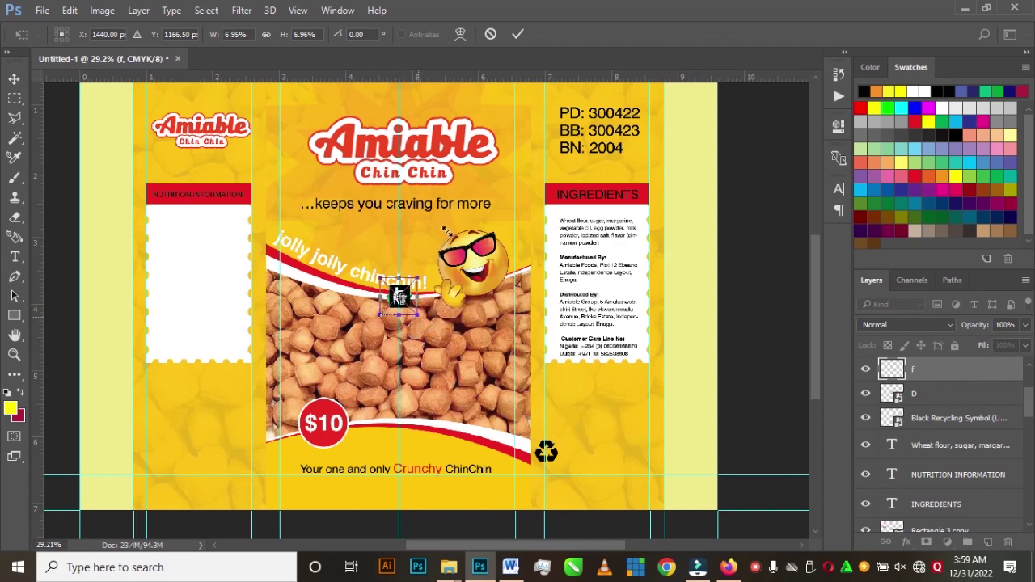
left_click(517, 34)
- Line up the bin, recycling and Nigeria badge icons in a row below the ingredients panel
left_click_drag(402, 300, 604, 423)
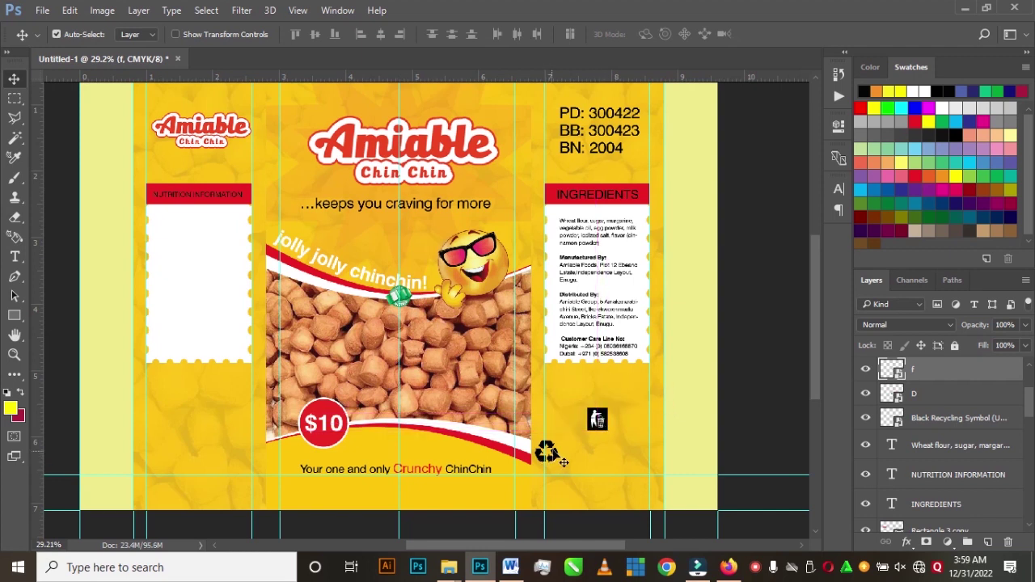
left_click_drag(557, 453, 637, 423)
left_click_drag(413, 303, 571, 418)
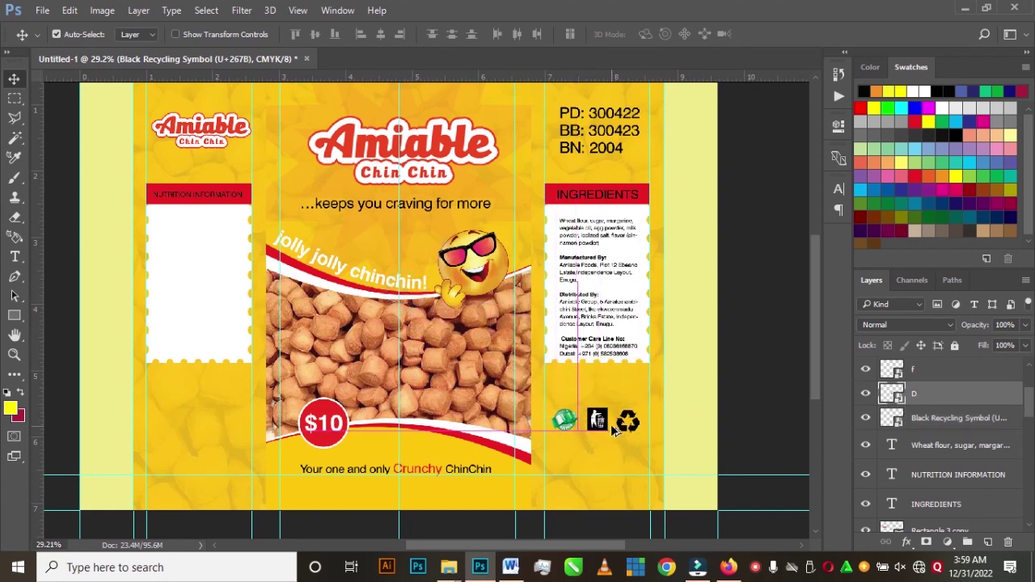
- Shift the bin icon slightly left in the icon row
scroll(683, 430, "up", 4)
scroll(542, 416, "up", 1)
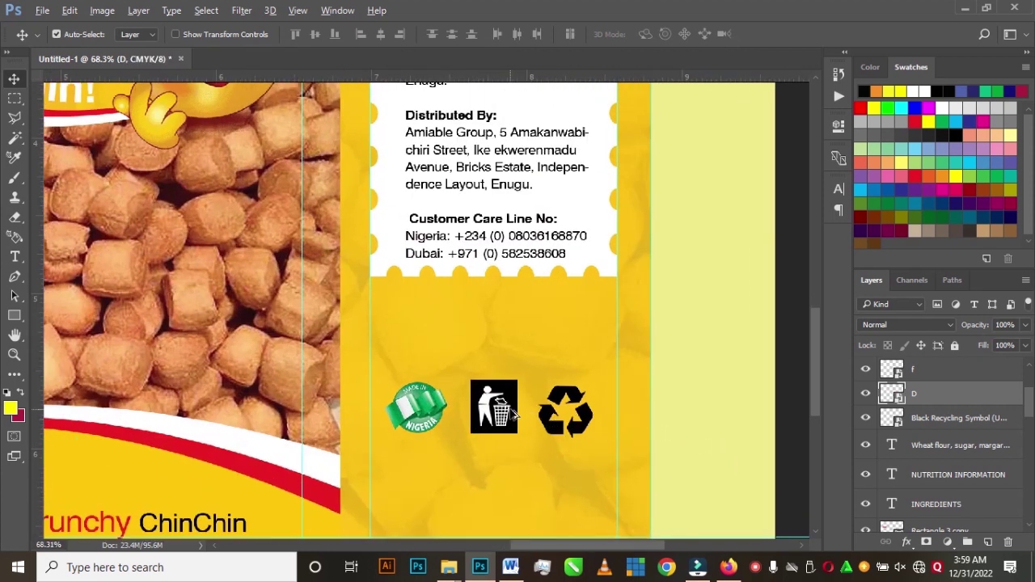
left_click_drag(515, 422, 547, 413)
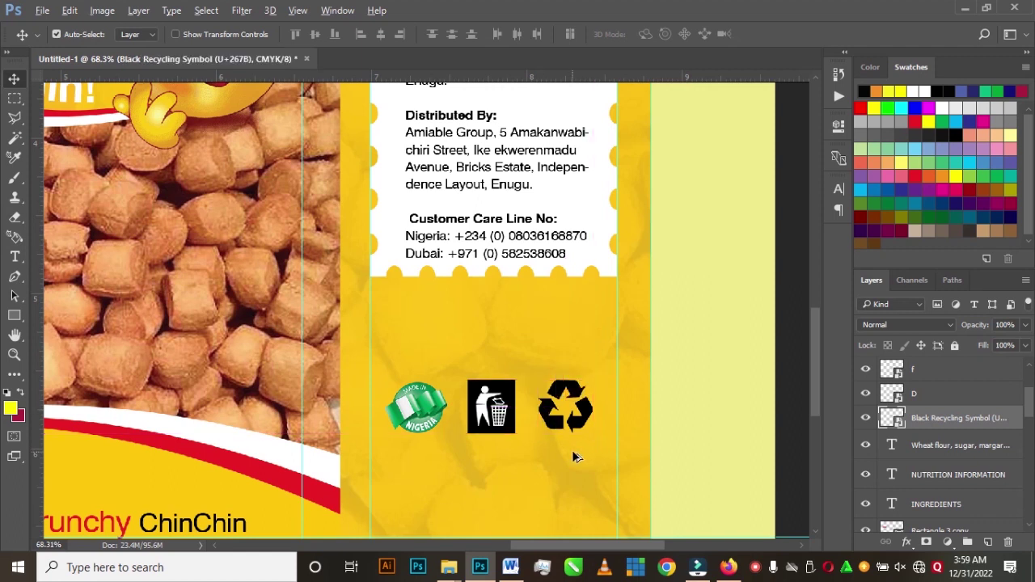
scroll(572, 456, "down", 5)
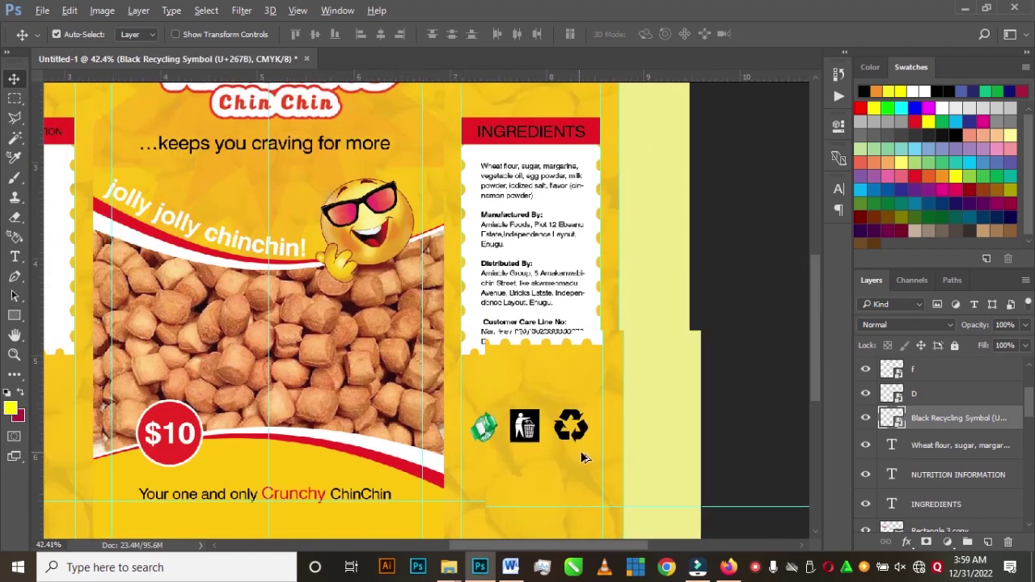
scroll(580, 452, "up", 2)
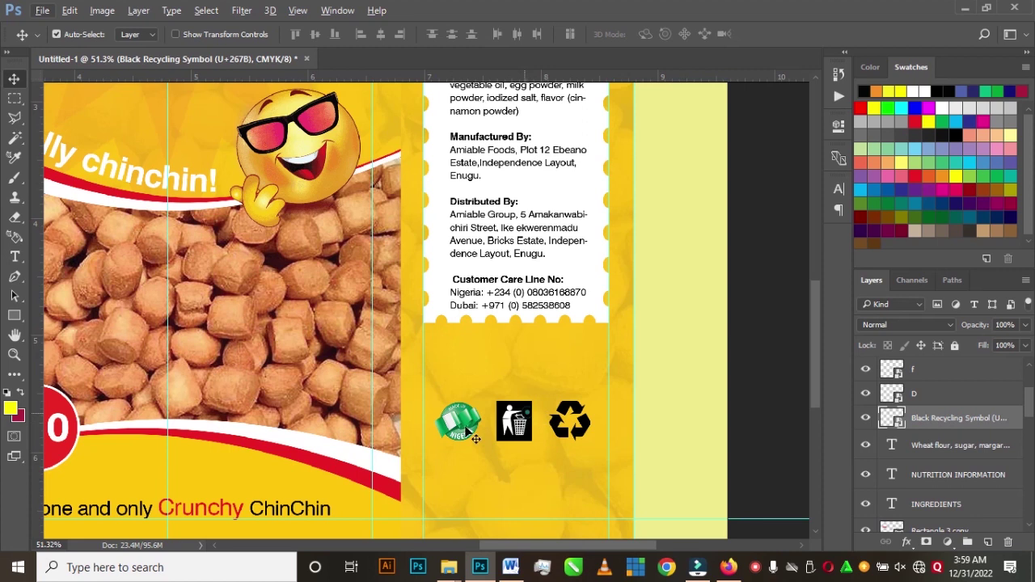
- Nudge the badge and bin icons right together, then raise the three-icon row slightly
left_click(530, 422, "shift")
left_click(462, 422, "shift")
left_click_drag(463, 422, 466, 423)
key("Right")
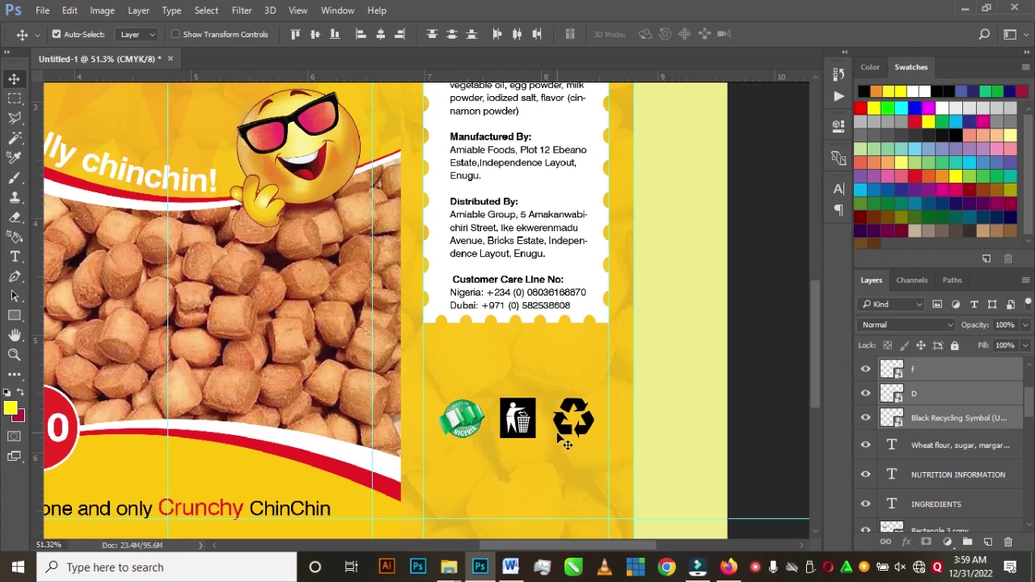
scroll(550, 438, "down", 5)
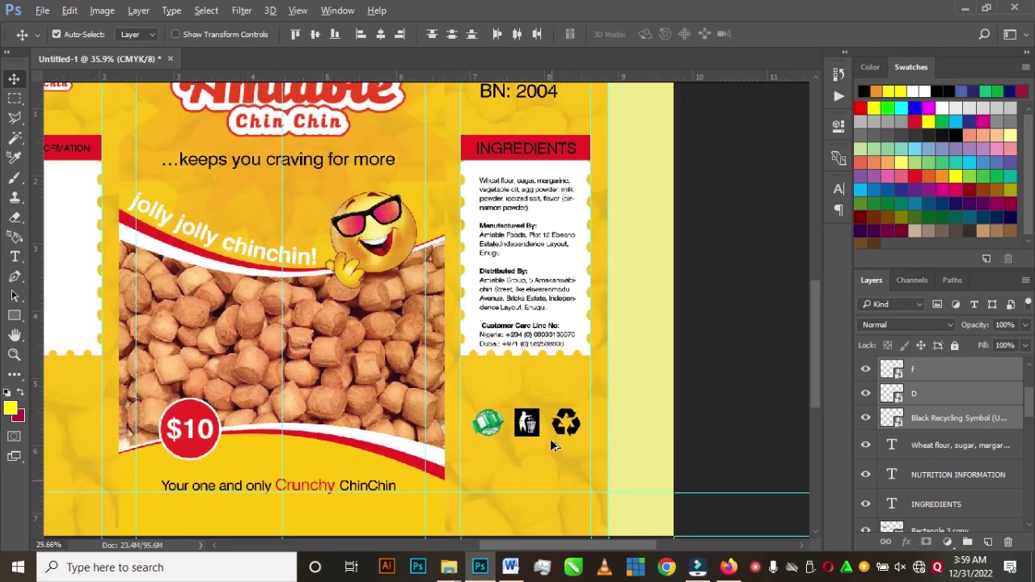
scroll(547, 386, "up", 1)
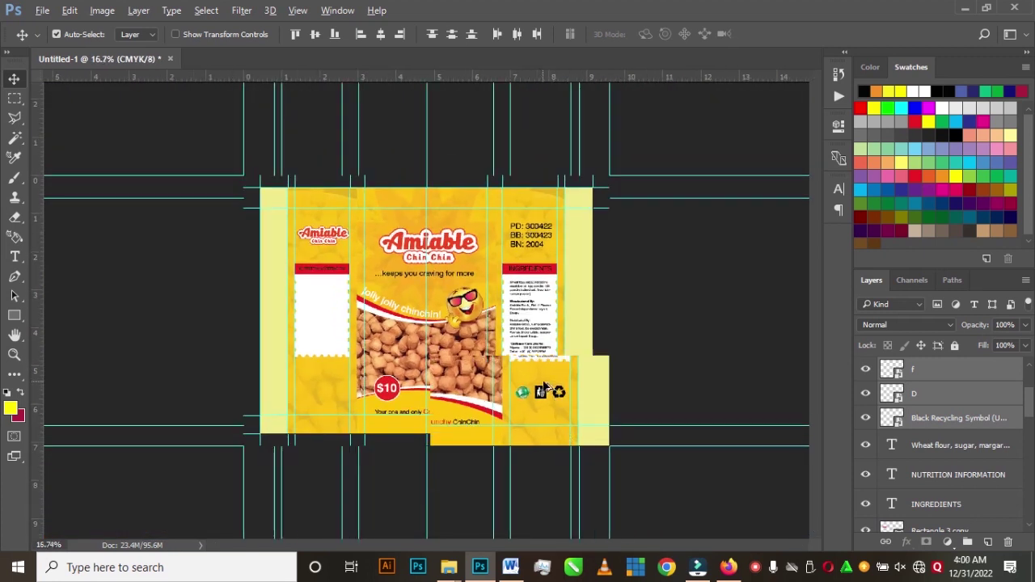
scroll(537, 404, "up", 5)
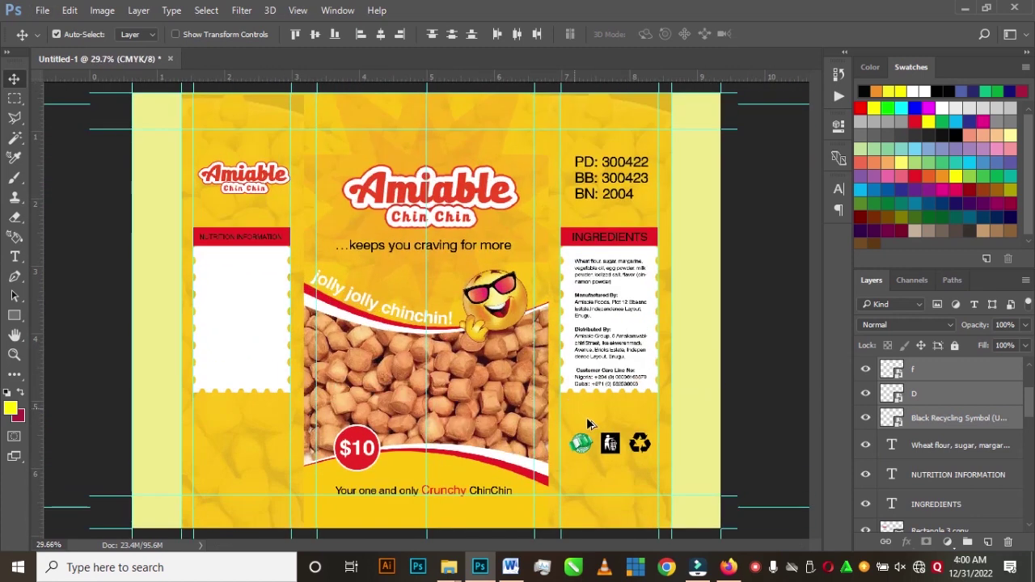
left_click_drag(622, 444, 620, 438)
scroll(561, 451, "down", 4)
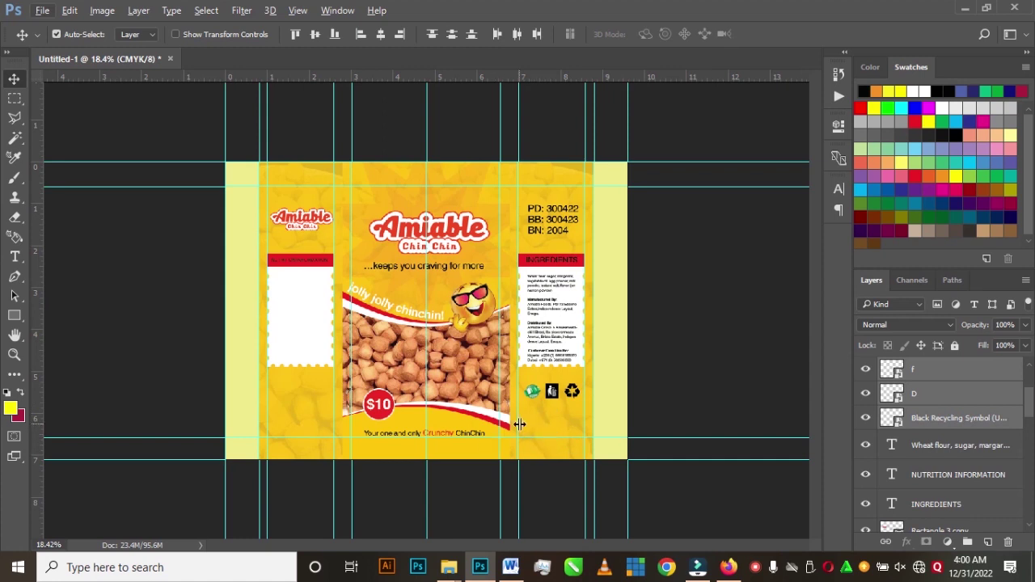
- Select the Facebook, Twitter and Instagram logo files (01-512, twitter, 174855) and drag them into Photoshop
left_click(449, 567)
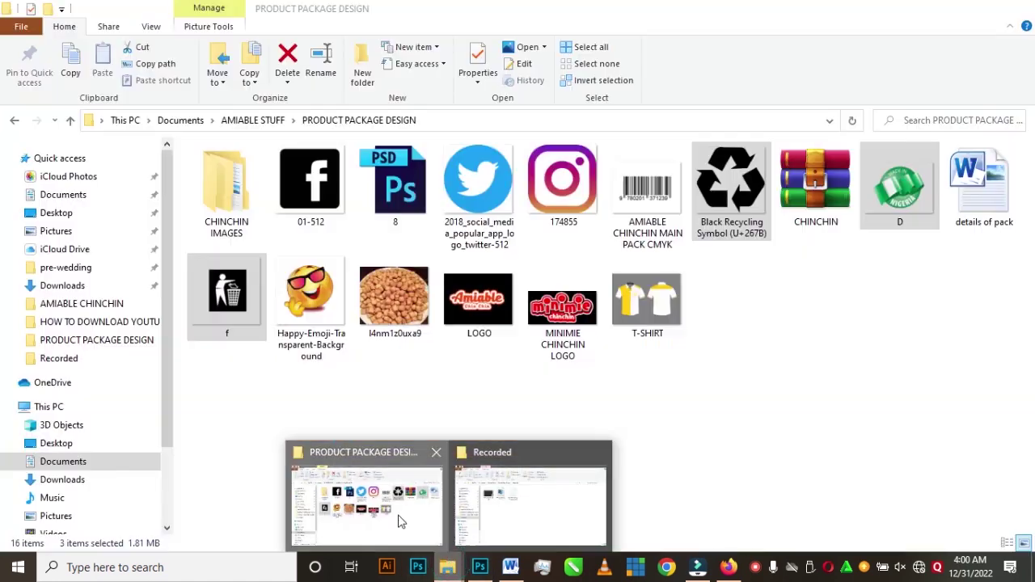
left_click(398, 521)
left_click(562, 182)
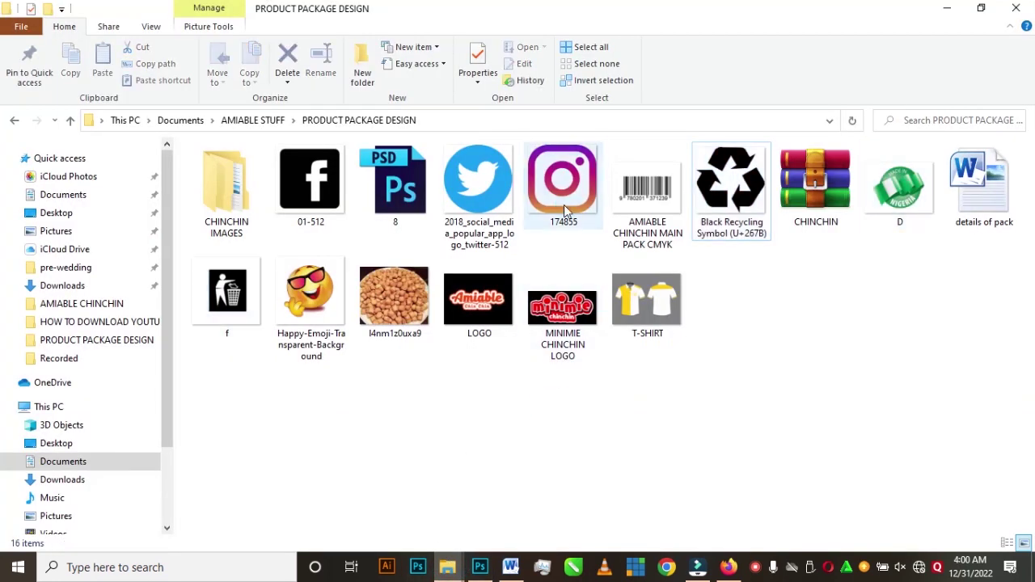
left_click(477, 182, "ctrl")
left_click(310, 182, "ctrl")
left_click_drag(561, 182, 523, 421)
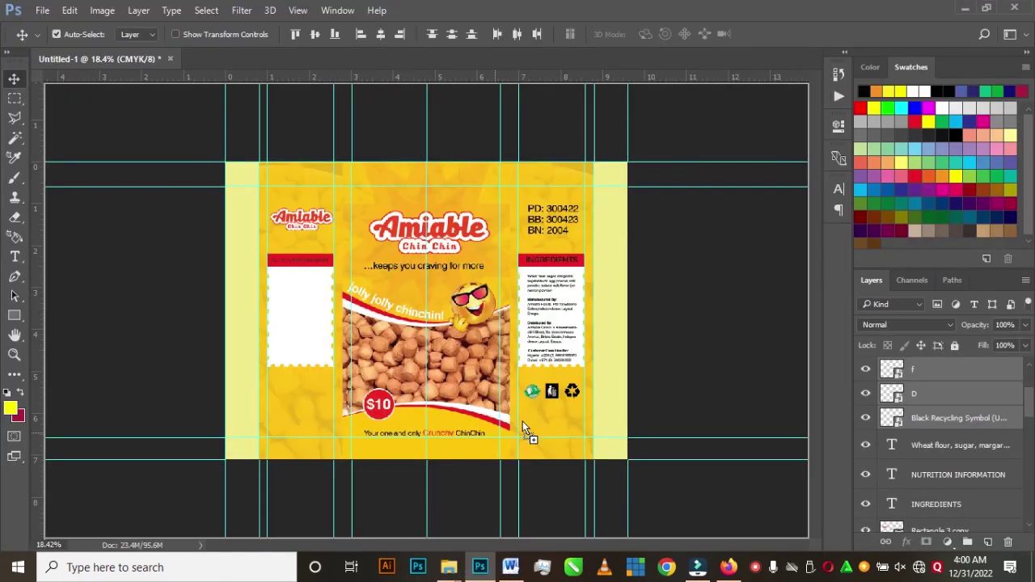
- Shrink the placed Instagram, Facebook and Twitter logos to small icons
left_click_drag(558, 181, 320, 417)
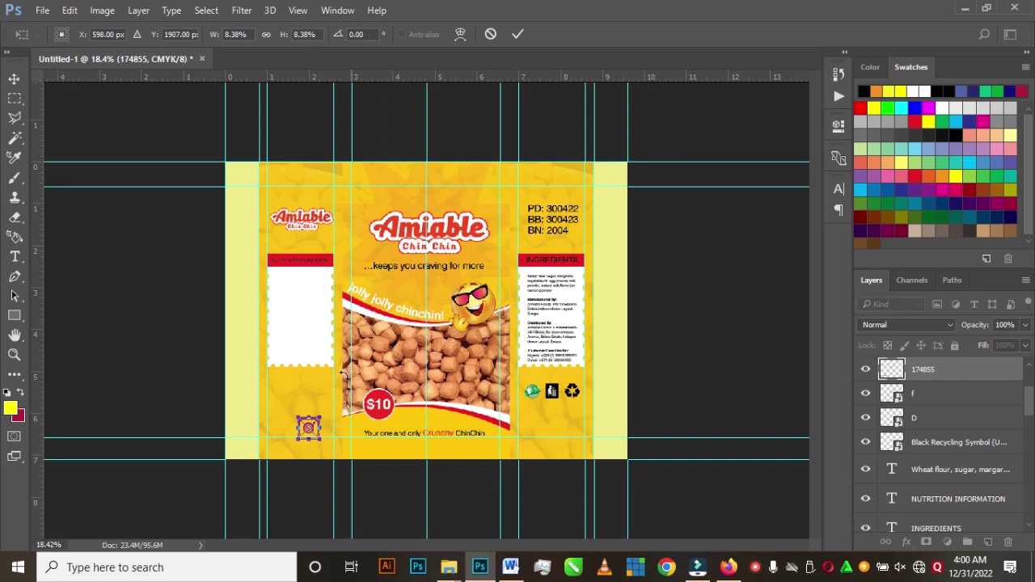
left_click(517, 34)
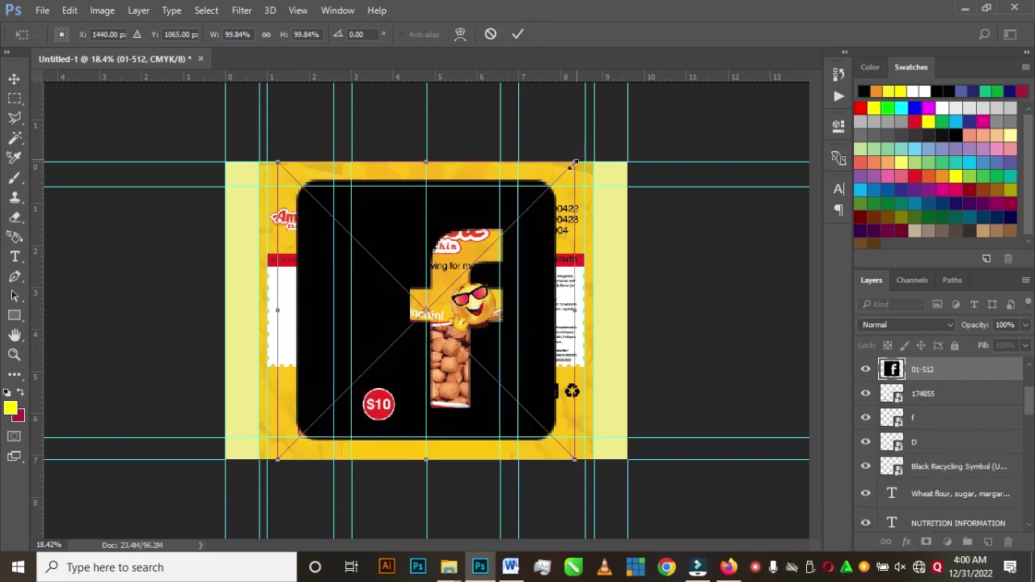
left_click_drag(573, 164, 295, 434)
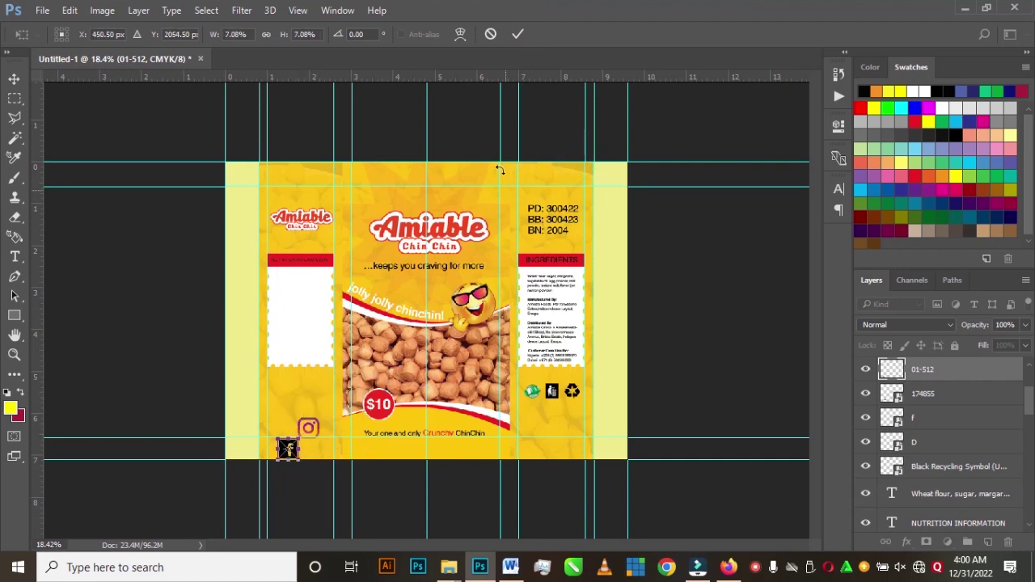
left_click(518, 34)
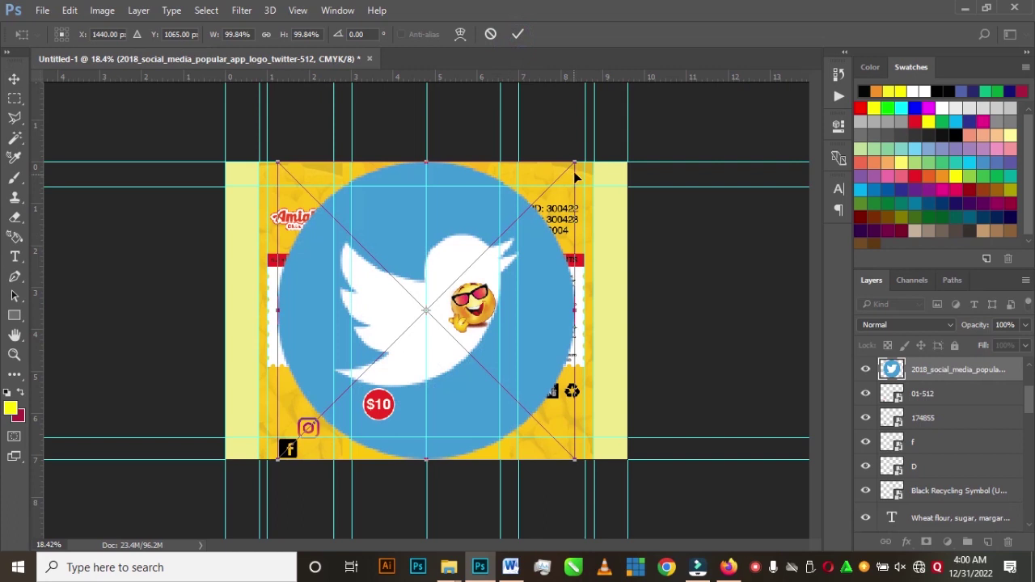
left_click_drag(573, 172, 301, 434)
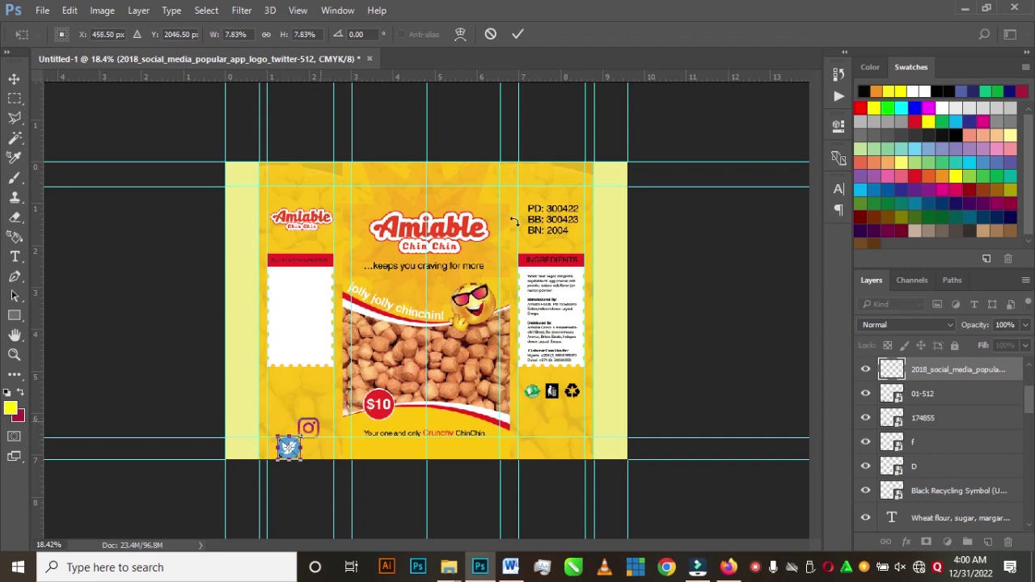
left_click(517, 34)
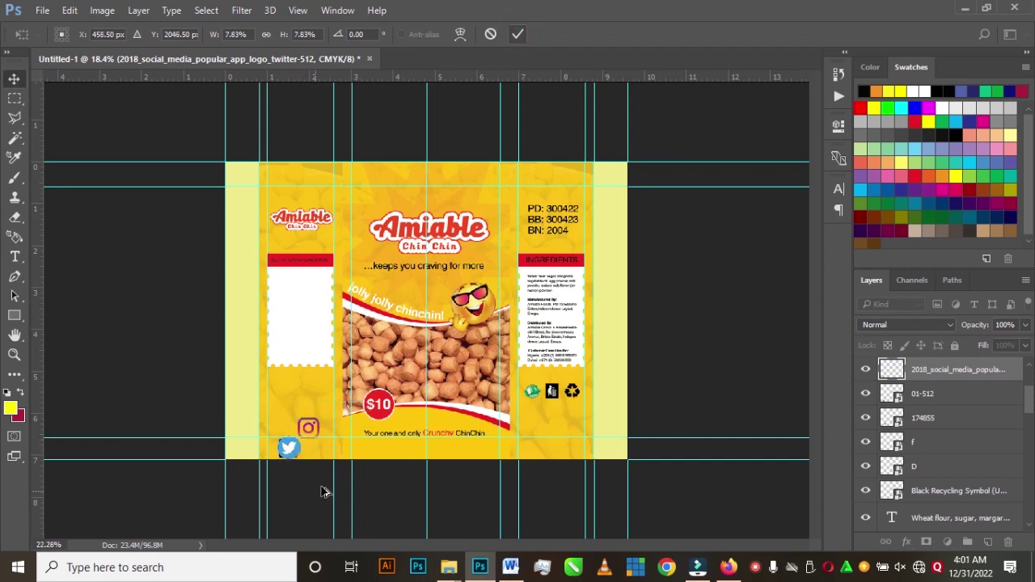
- Arrange the Twitter, Instagram and Facebook logos side by side under the icon row
key("ctrl+plus")
left_click_drag(237, 524, 584, 478)
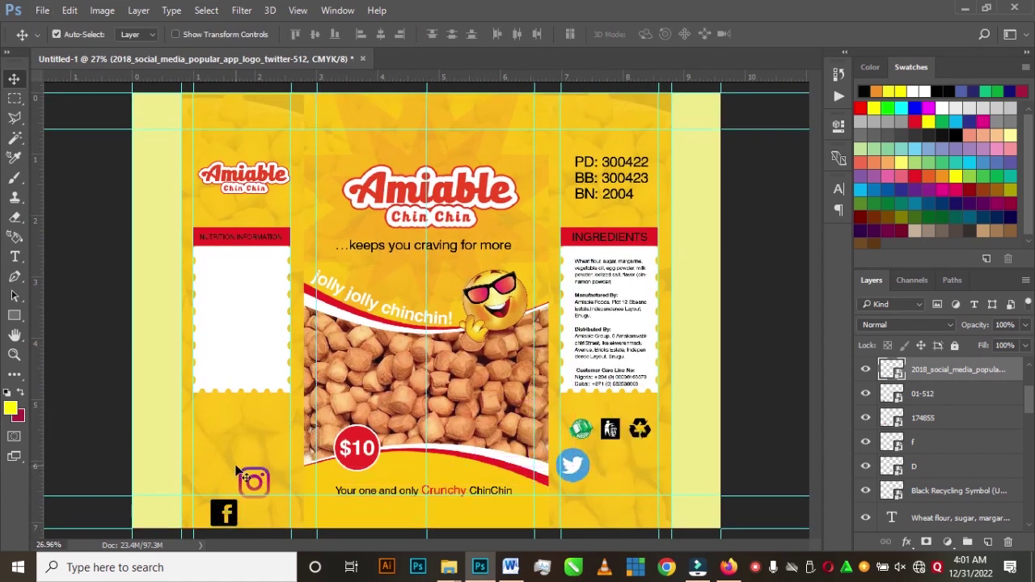
left_click_drag(253, 482, 612, 464)
left_click_drag(224, 515, 639, 471)
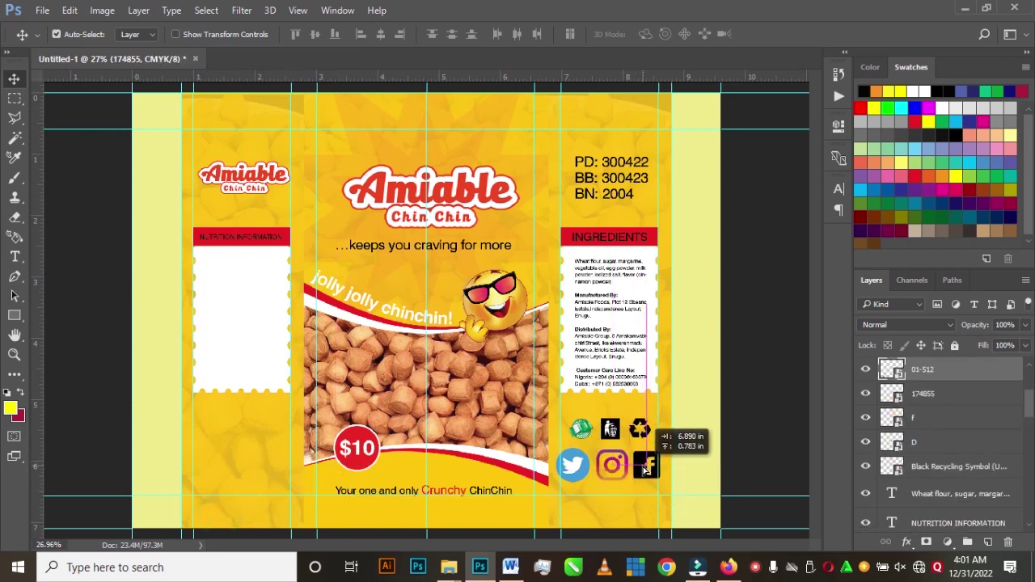
- Scale the three social logos down together with Free Transform
scroll(638, 471, "up", 3)
key("ctrl+t")
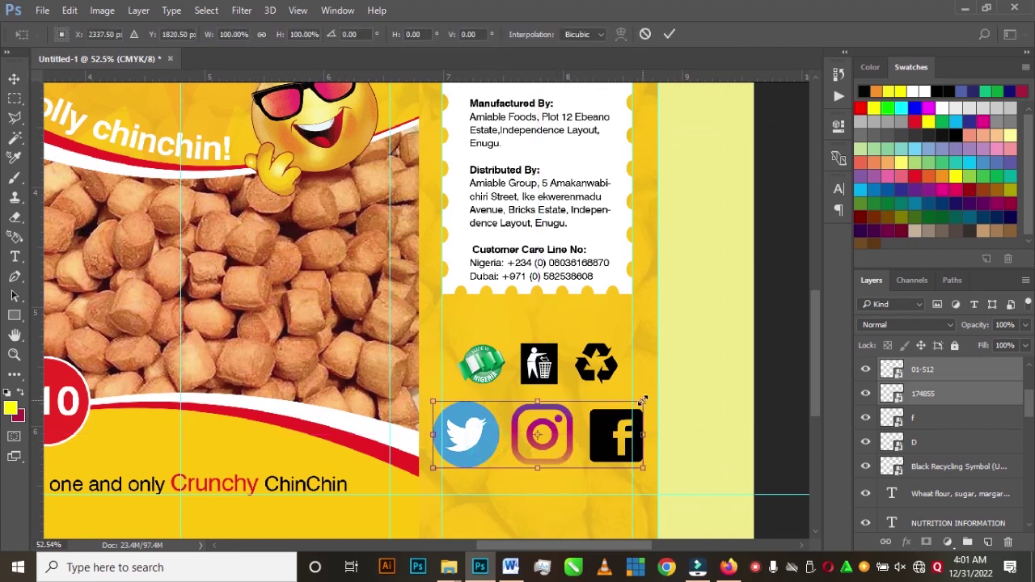
left_click_drag(642, 399, 594, 417)
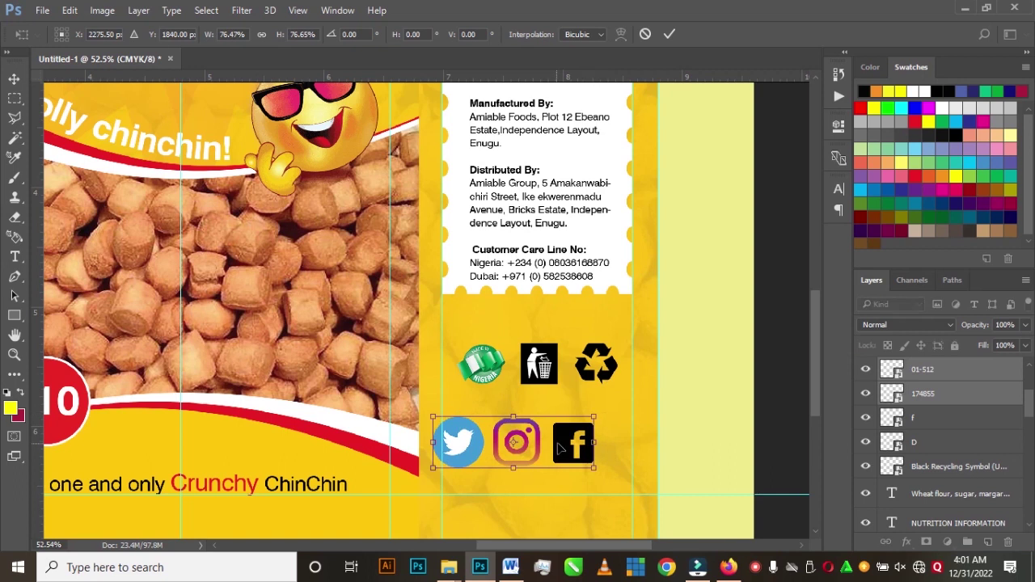
key("Return")
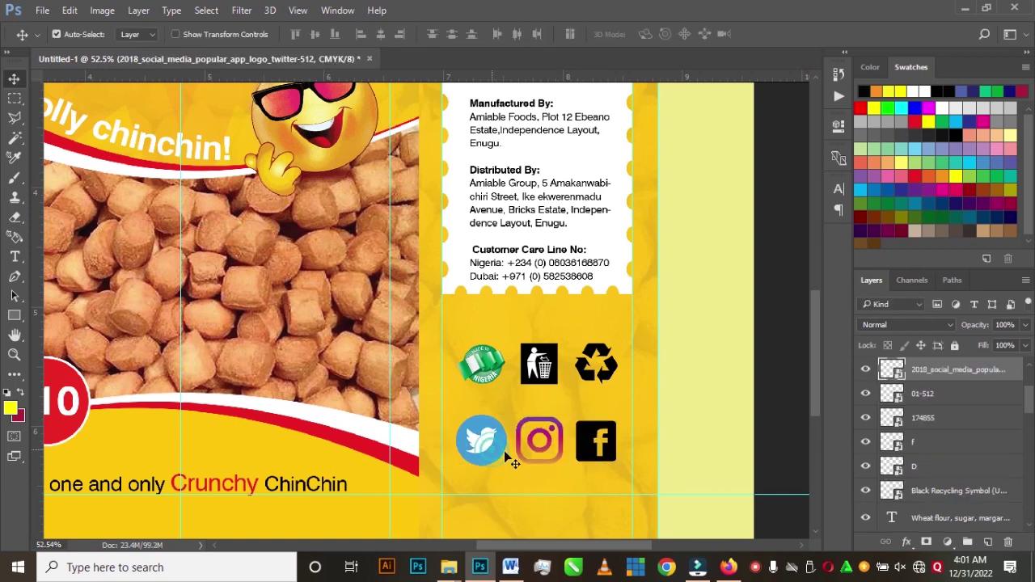
- Select the Facebook logo and open the Layer Style settings for its layer
left_click(595, 443)
scroll(590, 449, "down", 3)
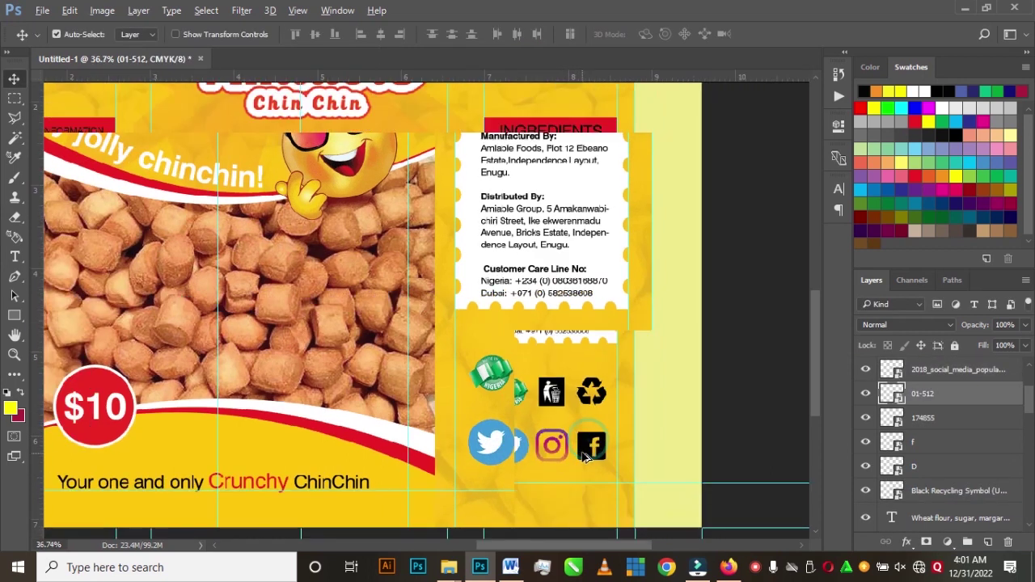
scroll(684, 500, "up", 3)
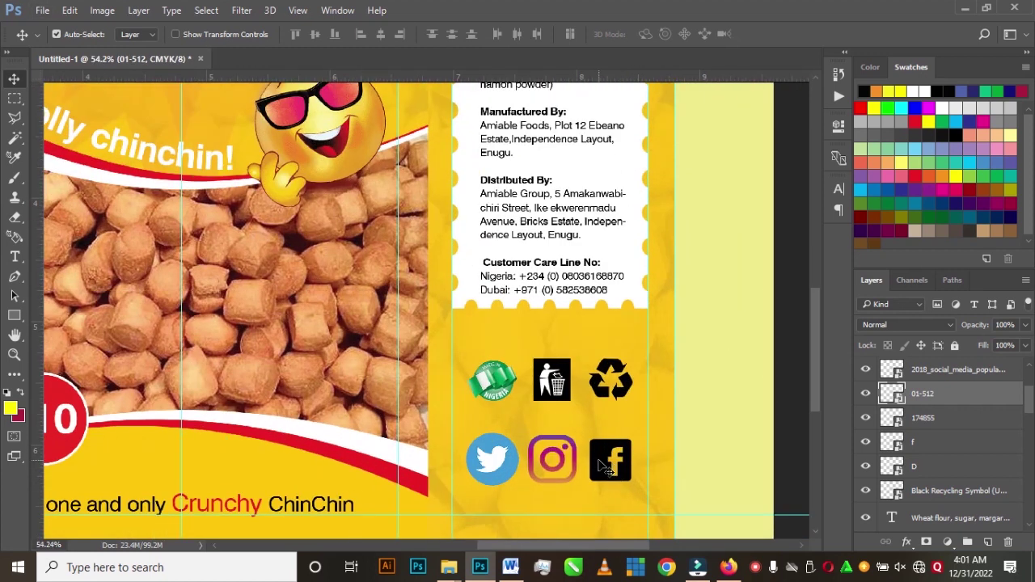
double_click(989, 394)
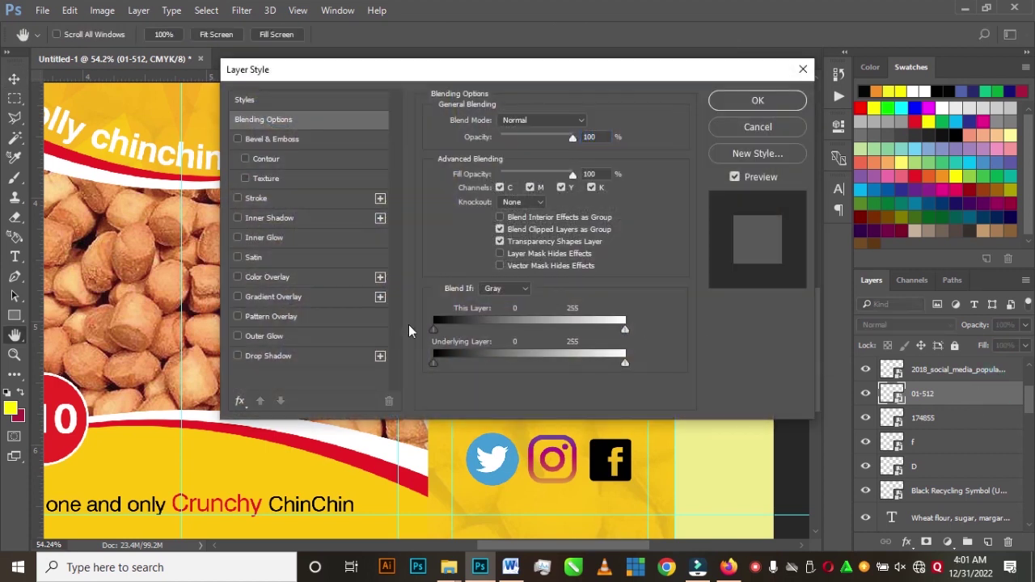
left_click_drag(358, 73, 728, 41)
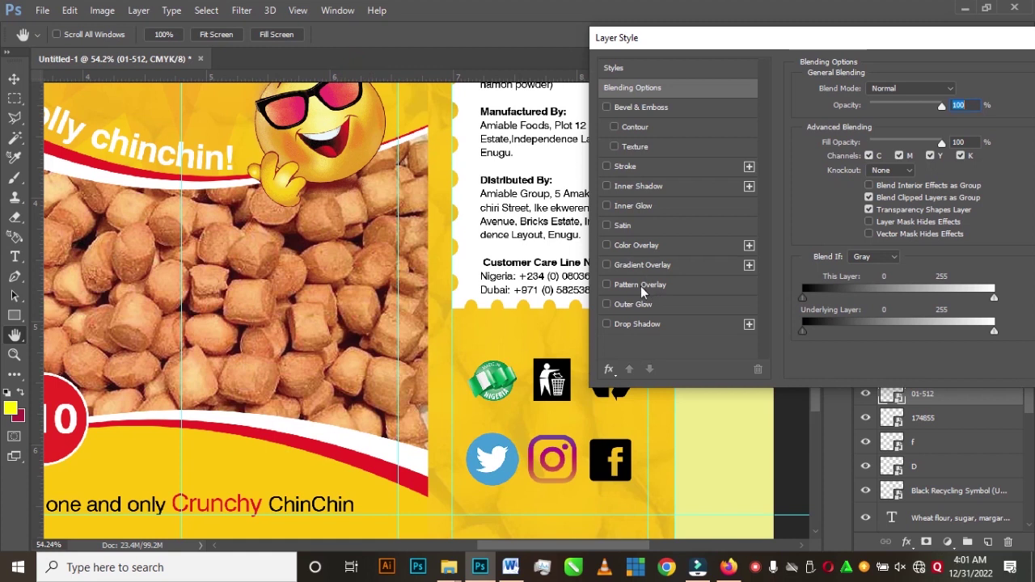
- Add a blue #0537a9 Color Overlay to the Facebook icon
left_click(631, 251)
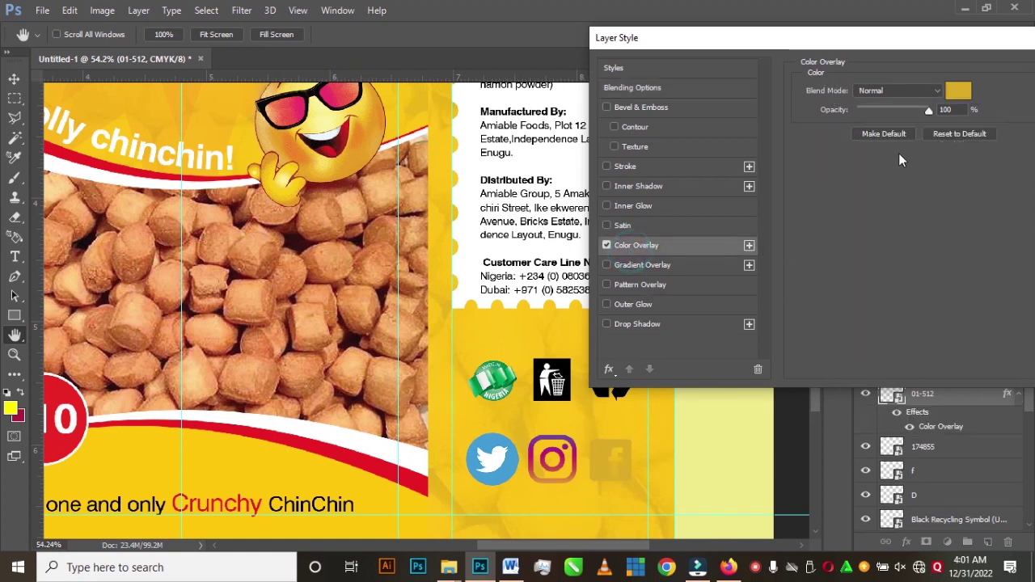
left_click(959, 95)
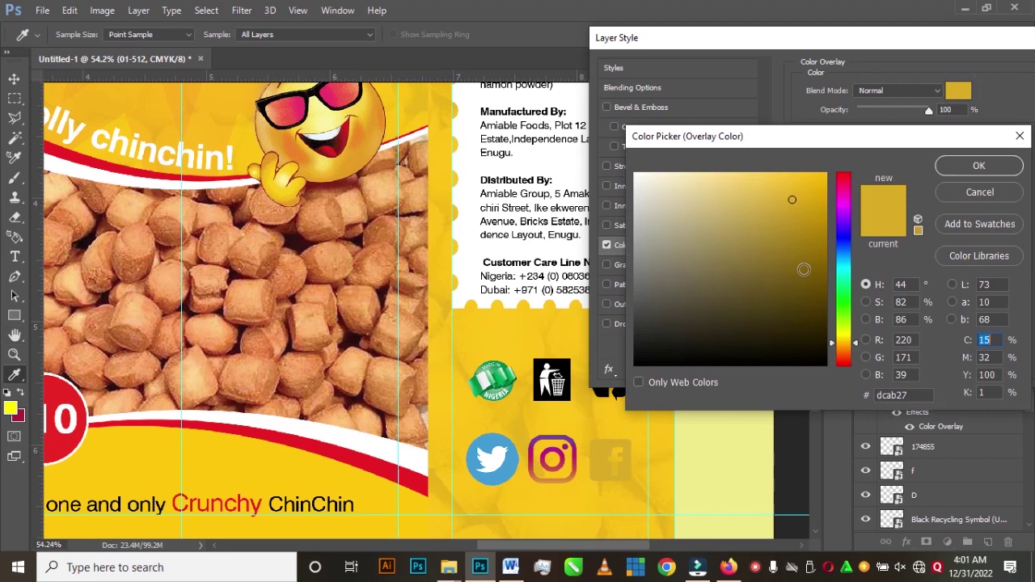
left_click(845, 247)
left_click(821, 237)
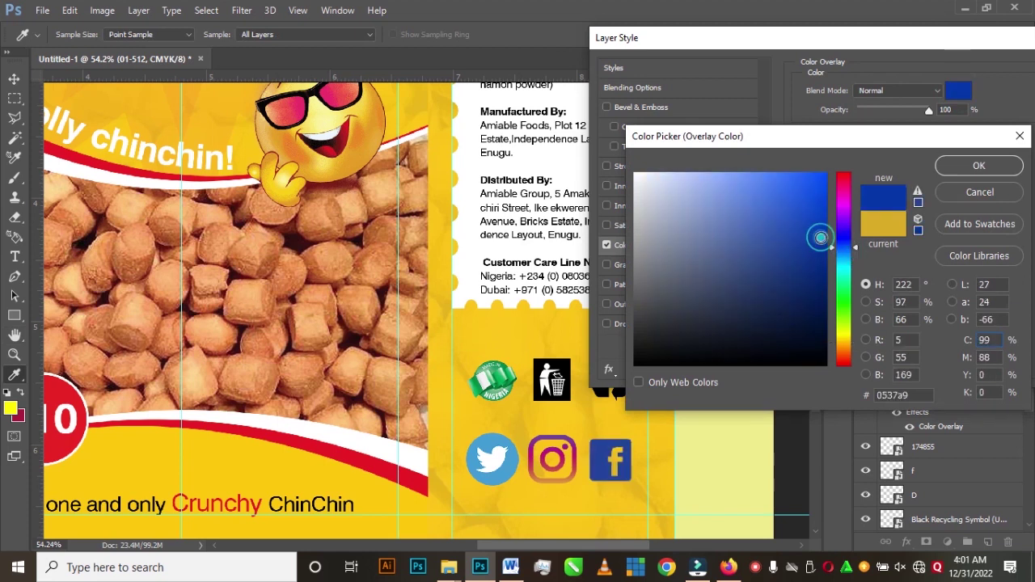
left_click(979, 165)
left_click_drag(995, 39, 802, 62)
key("Return")
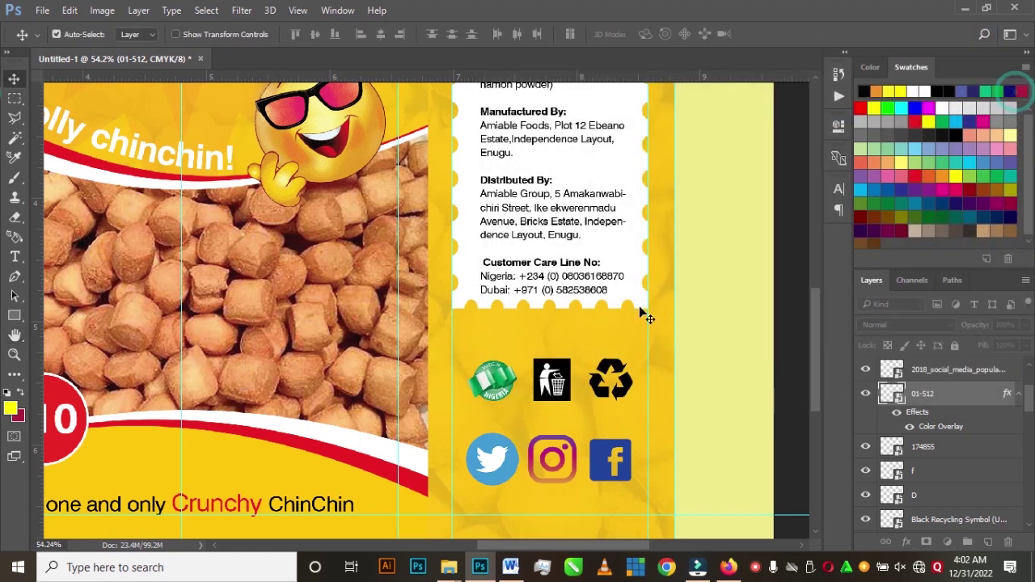
scroll(619, 364, "down", 1)
scroll(619, 365, "down", 5)
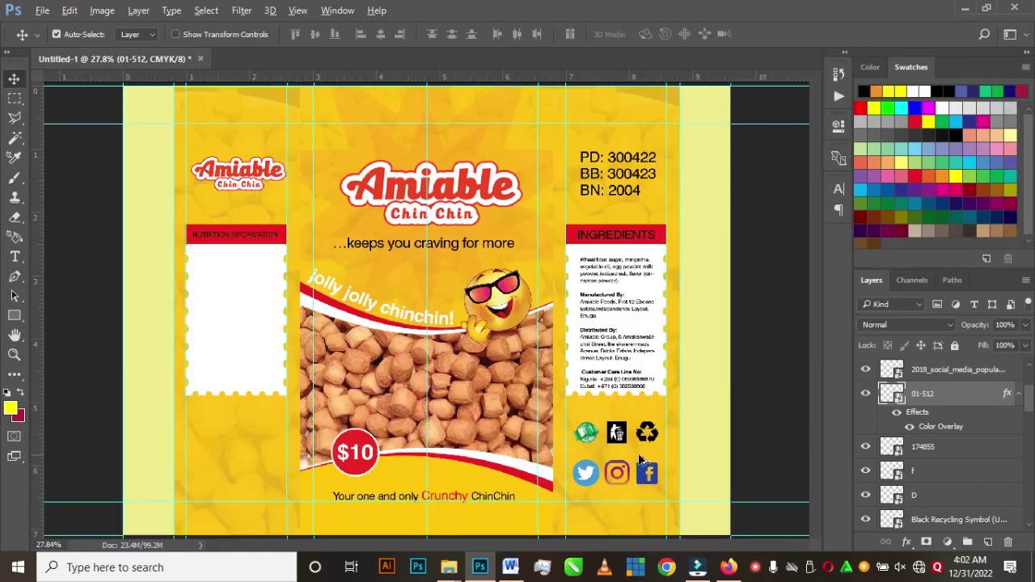
scroll(708, 488, "up", 4)
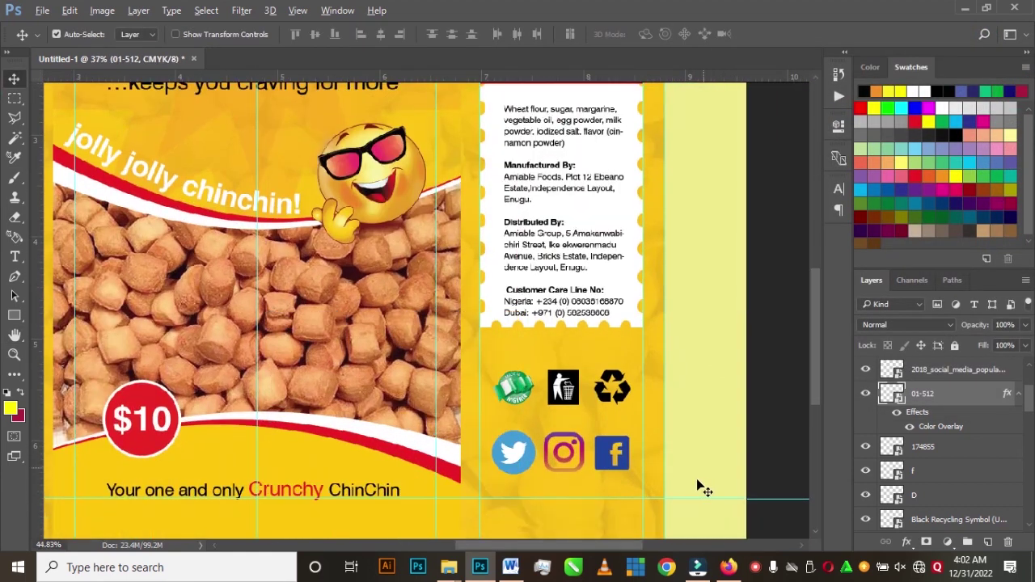
scroll(621, 473, "down", 1)
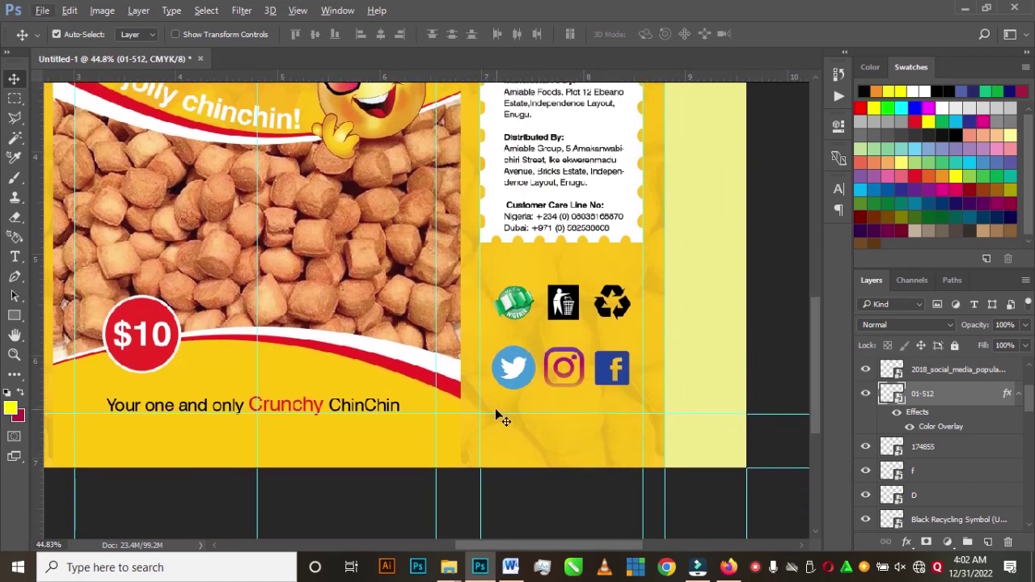
- Type 'amiablechinchin' beneath the social logos, then fit the whole package in view
left_click(14, 257)
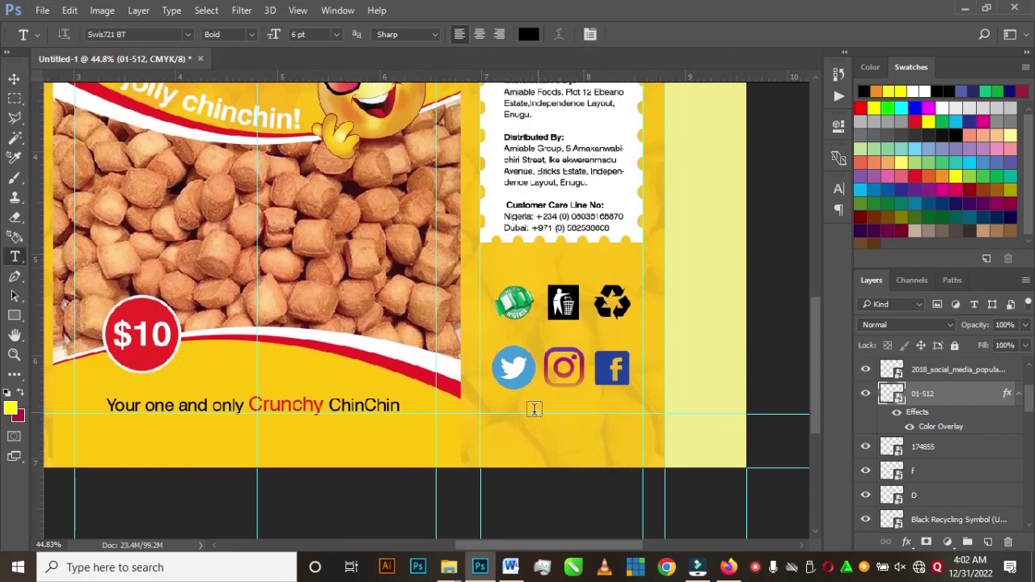
left_click(499, 404)
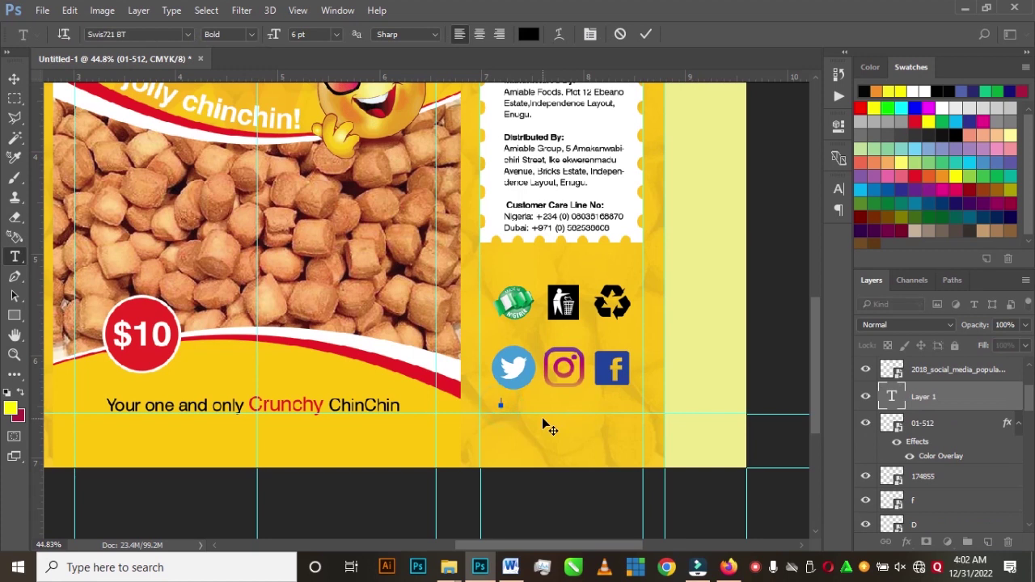
type("amiablechinchin")
key("ctrl+Return")
key("v")
key("ctrl+0")
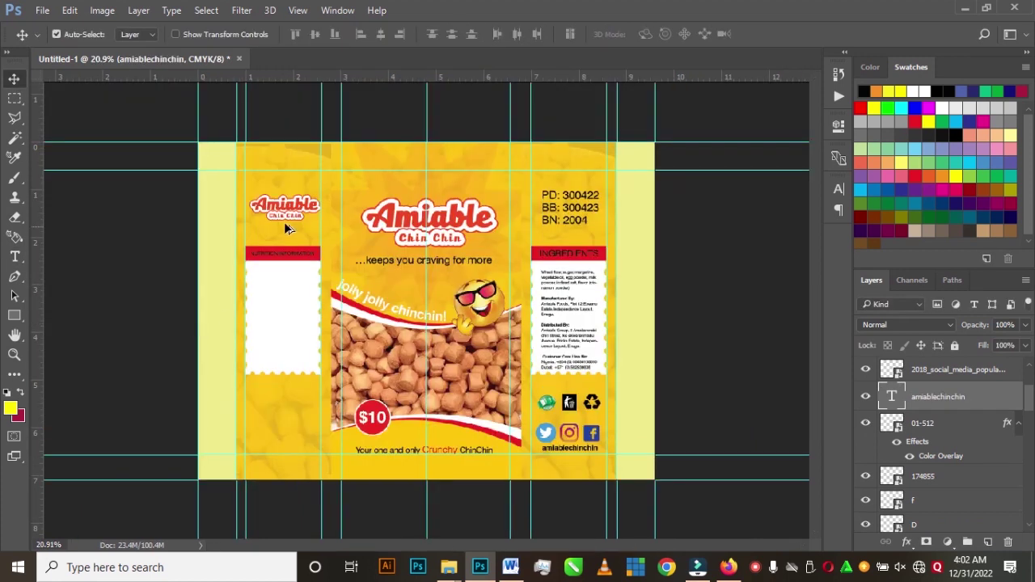
scroll(175, 331, "up", 4)
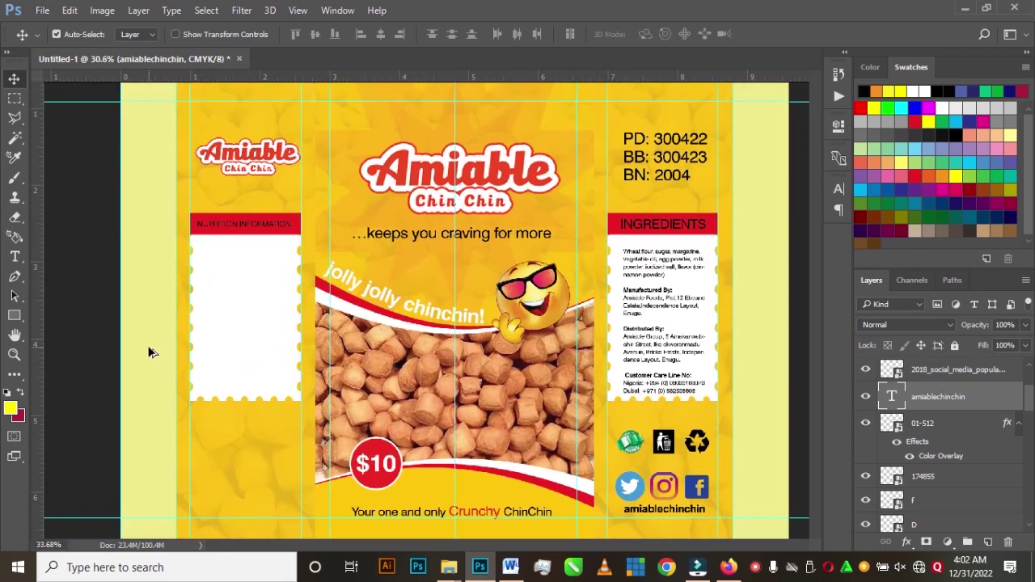
- Select the Amount Per 100g and Energy lines in Word, then return to Photoshop
key("alt+Tab")
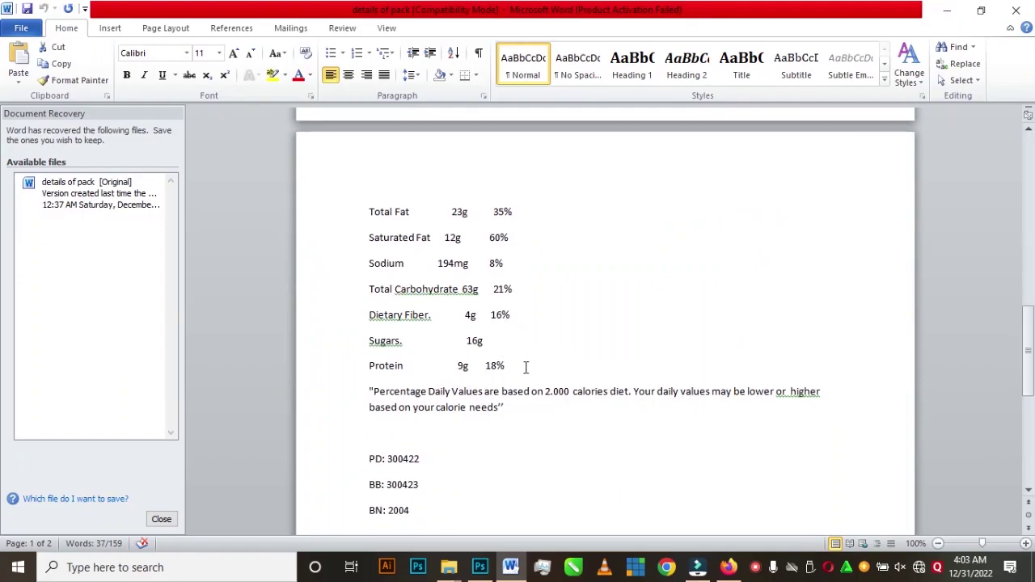
scroll(504, 324, "up", 8)
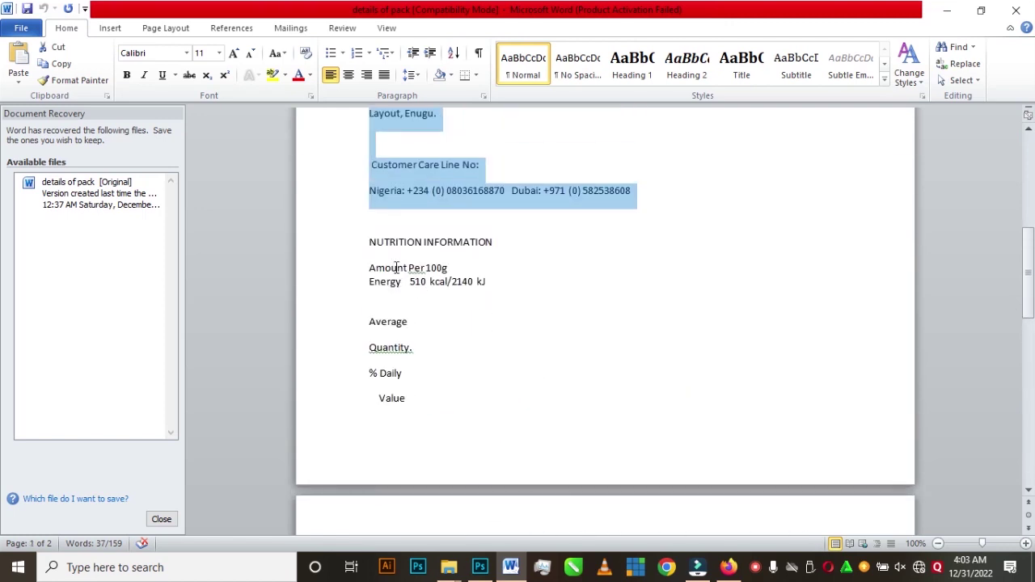
left_click_drag(374, 269, 495, 281)
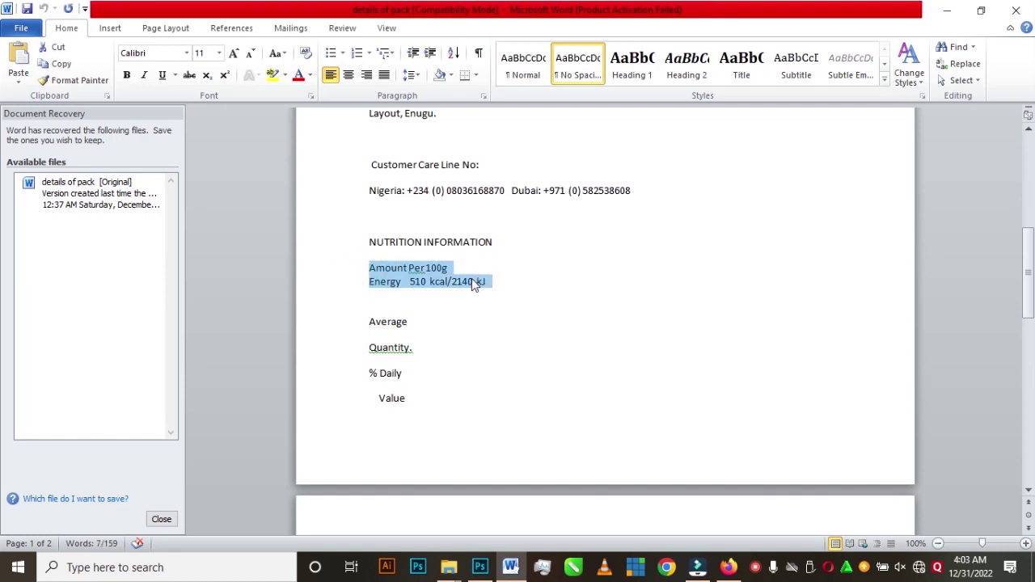
left_click(481, 569)
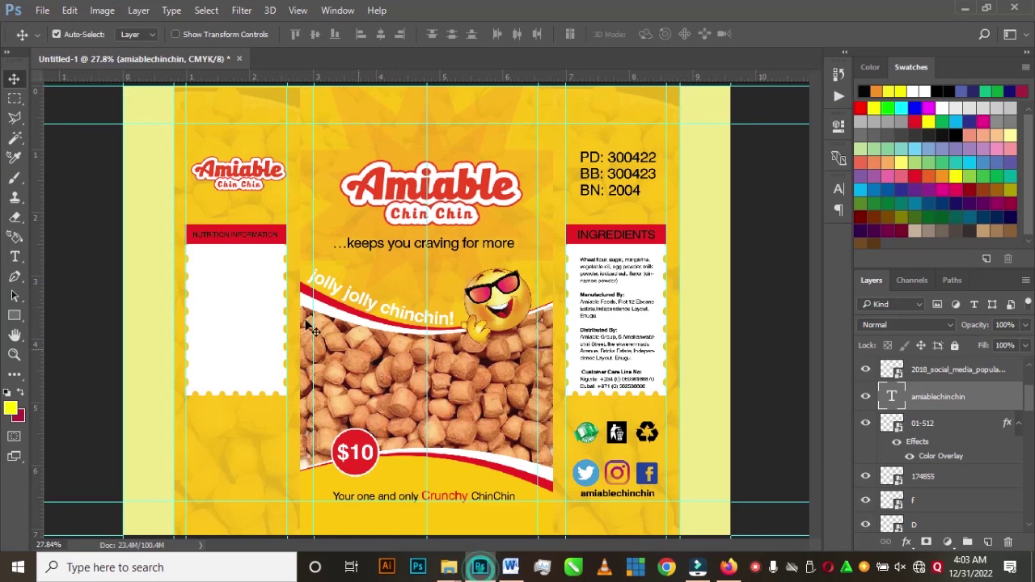
- Paste the Amount Per 100g and Energy lines as text in the white nutrition panel
left_click(14, 256)
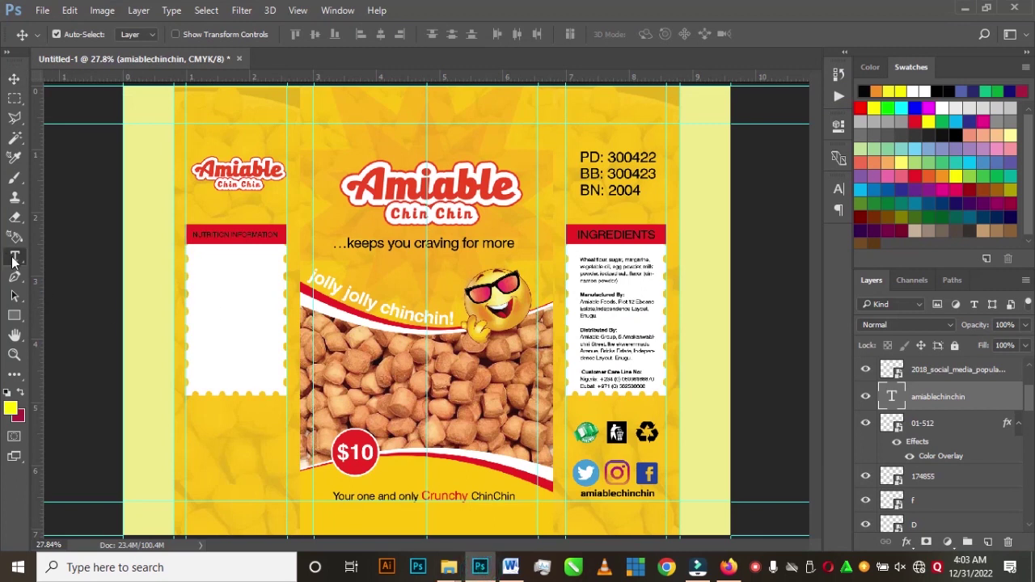
left_click(202, 257)
type("Amount Per 100g Energy 510 kcal (2140 kJ)")
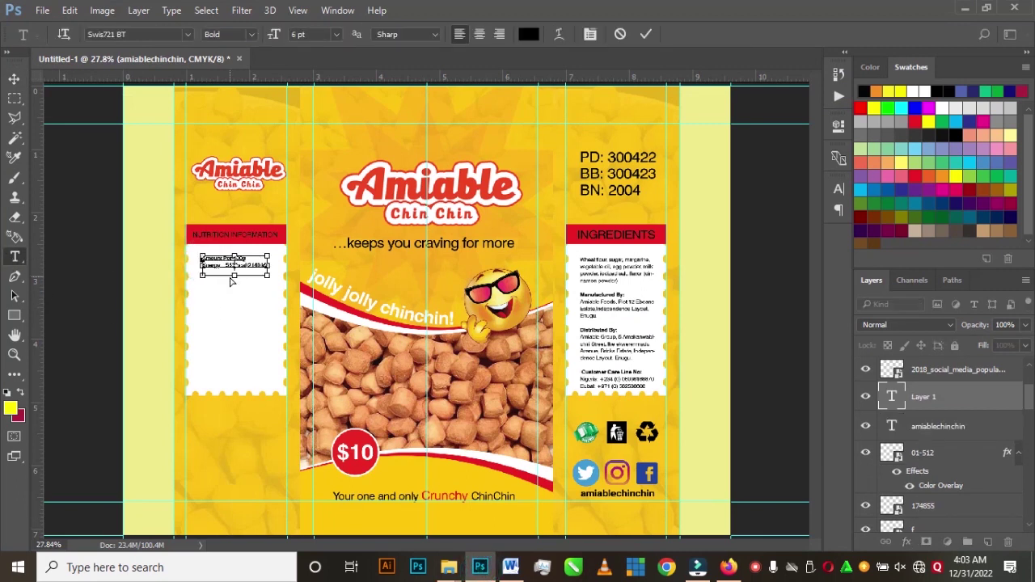
left_click(11, 84)
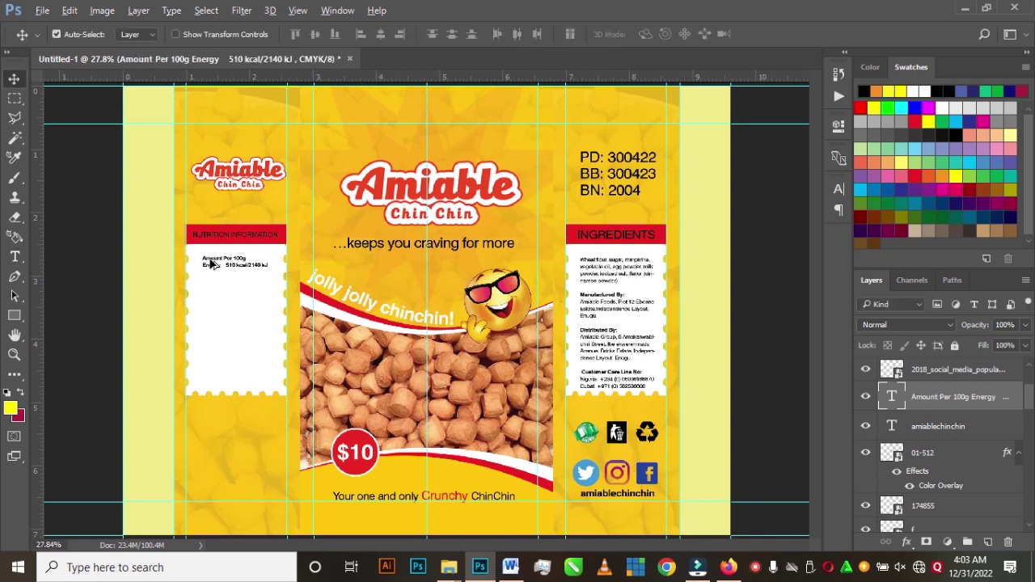
scroll(222, 262, "up", 3)
scroll(227, 261, "up", 2)
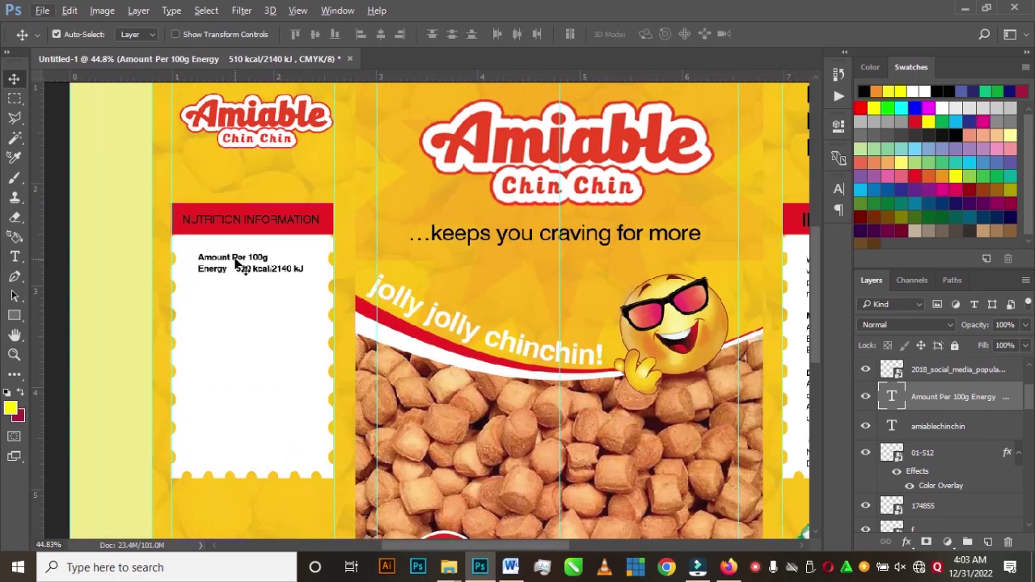
left_click_drag(236, 261, 239, 256)
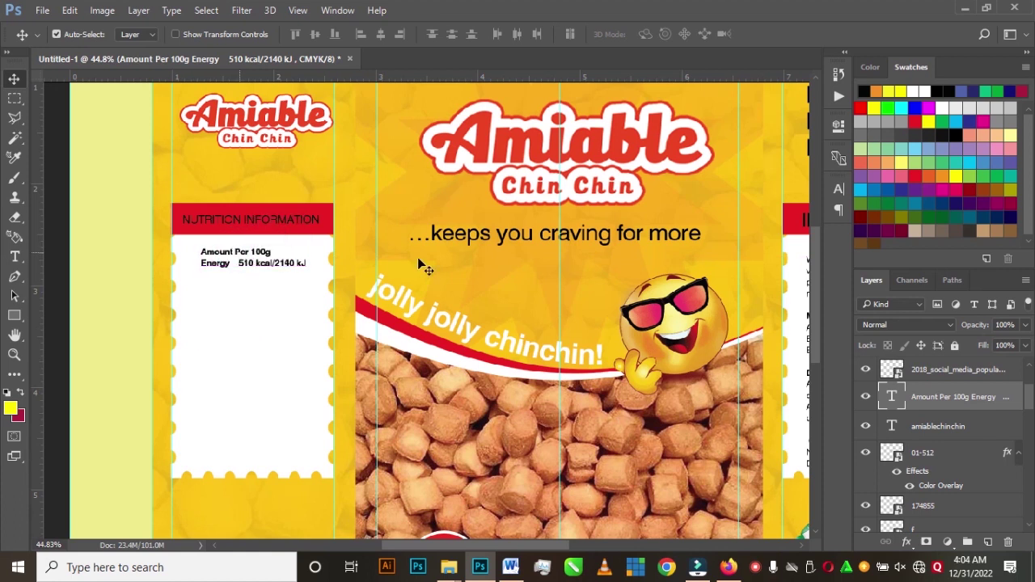
- Colour the nutrition text with the banner's red sampled by eyedropper, then return to Word
left_click(838, 192)
left_click(797, 283)
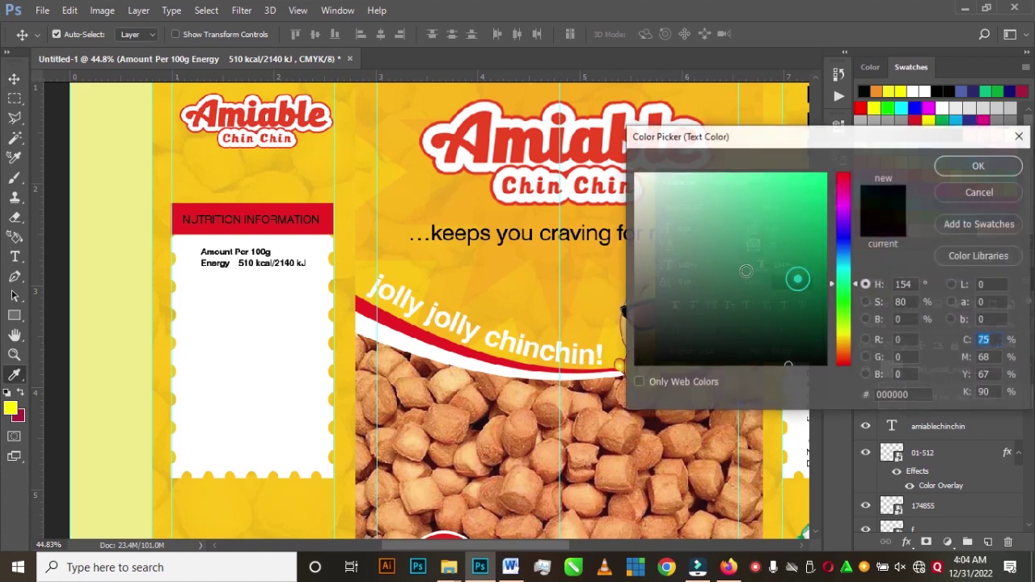
left_click(579, 147)
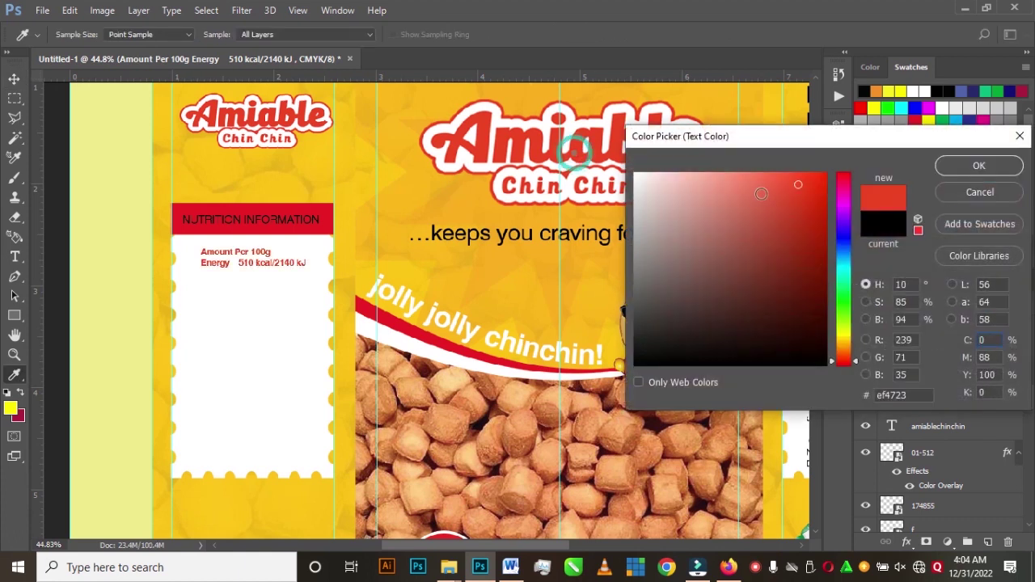
left_click(332, 212)
left_click(963, 163)
key("v")
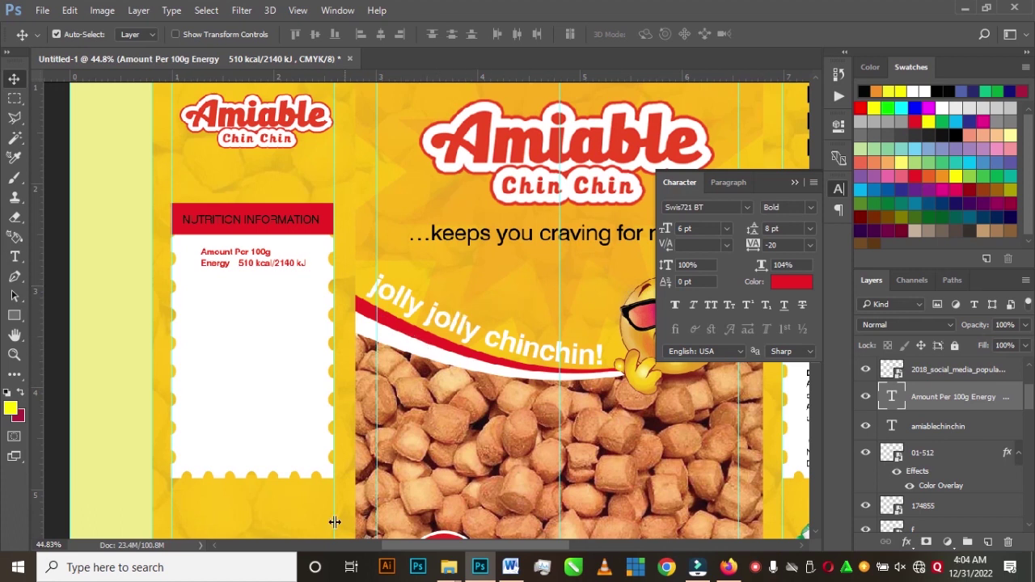
left_click(510, 566)
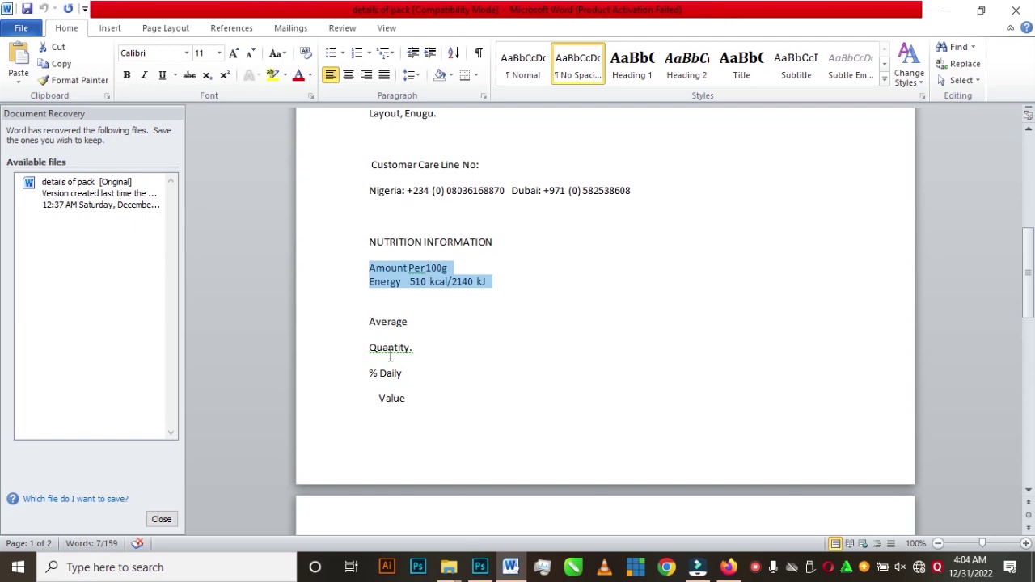
- Apply the No Spacing style to the Average and Quantity. lines, then return to Photoshop
left_click_drag(366, 323, 431, 360)
key("ctrl+c")
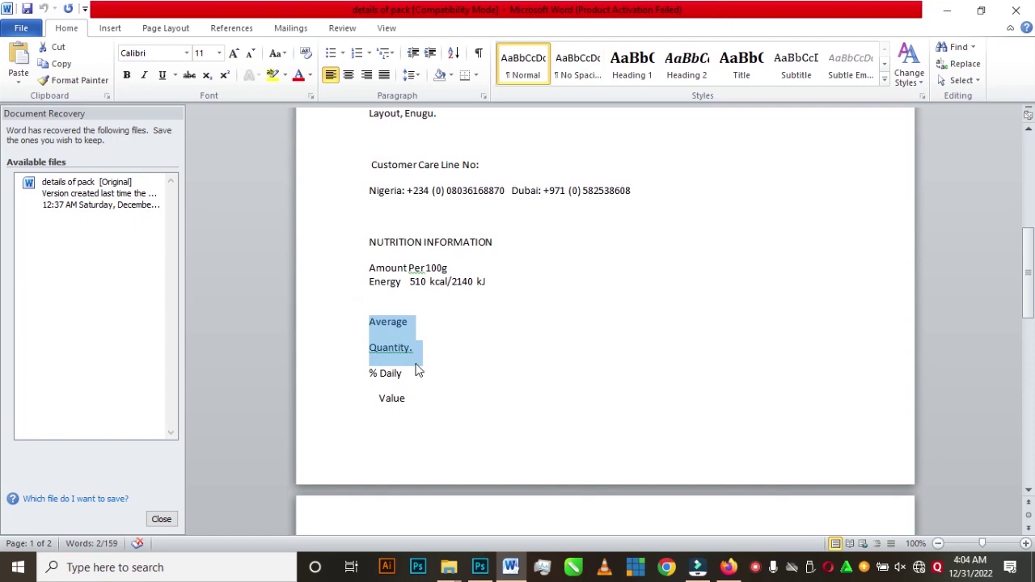
right_click(398, 338)
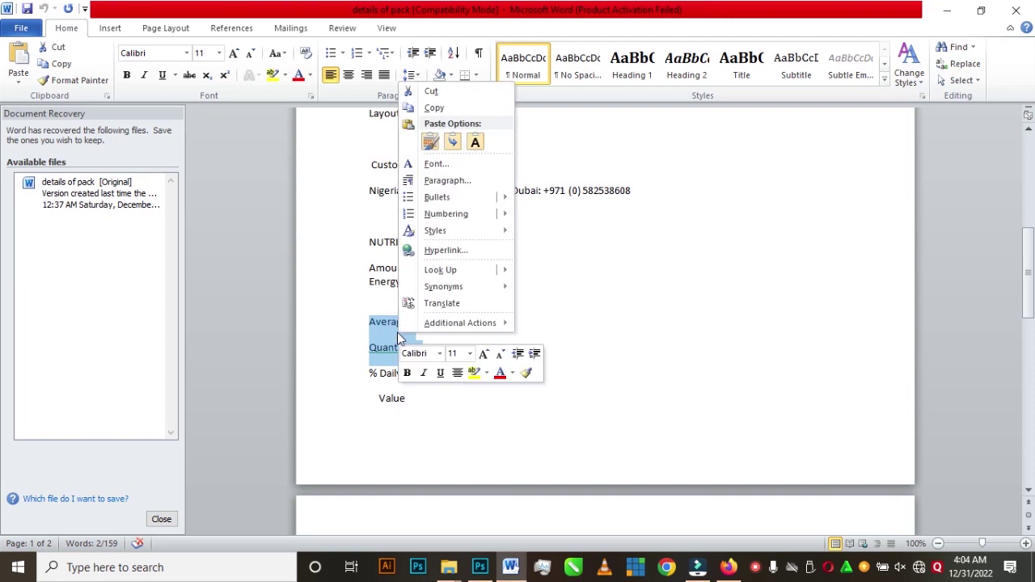
left_click(567, 71)
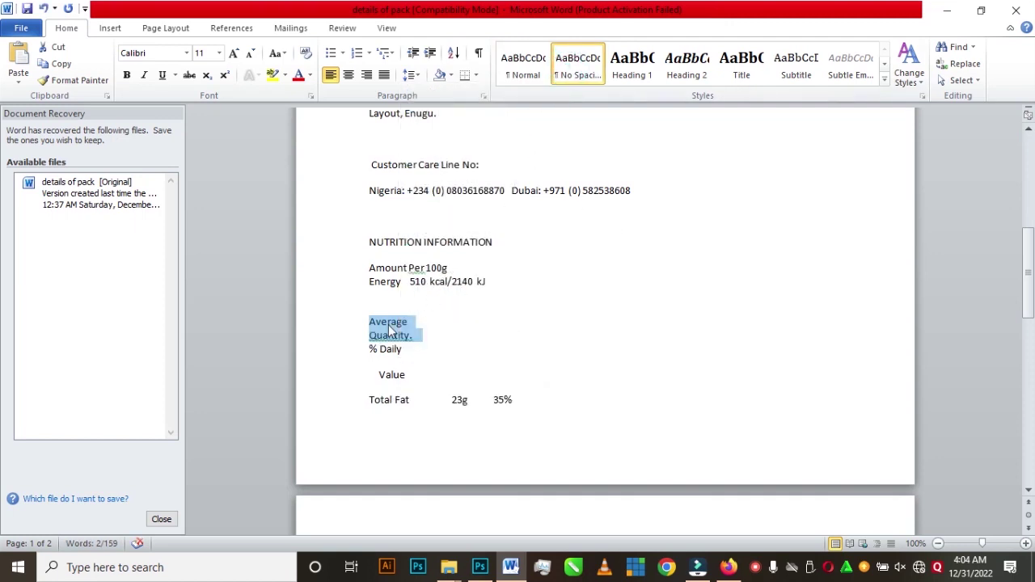
left_click(480, 567)
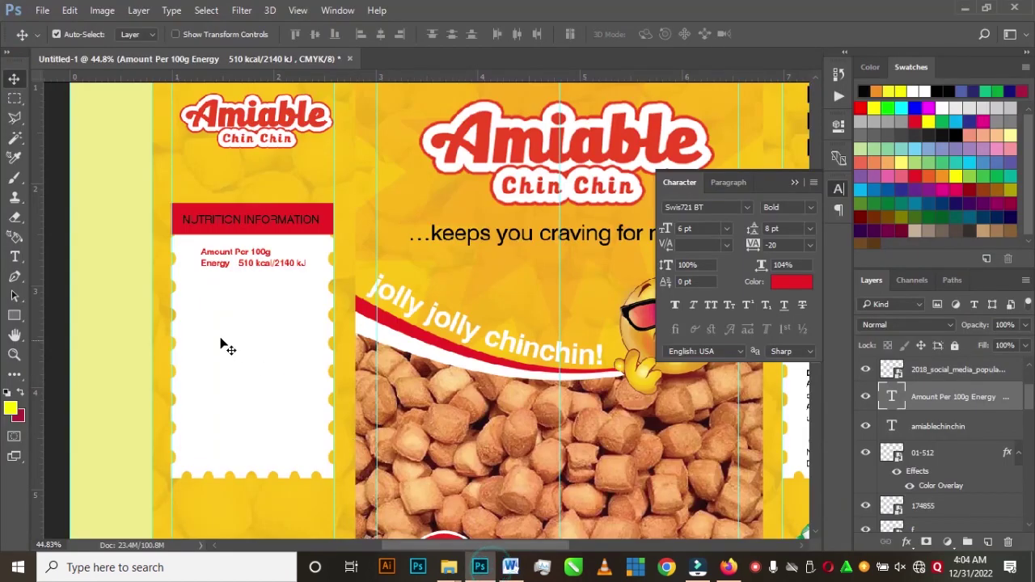
- Paste 'Average Quantity.' into the nutrition panel and move it up under the Energy line
left_click(15, 257)
left_click(188, 324)
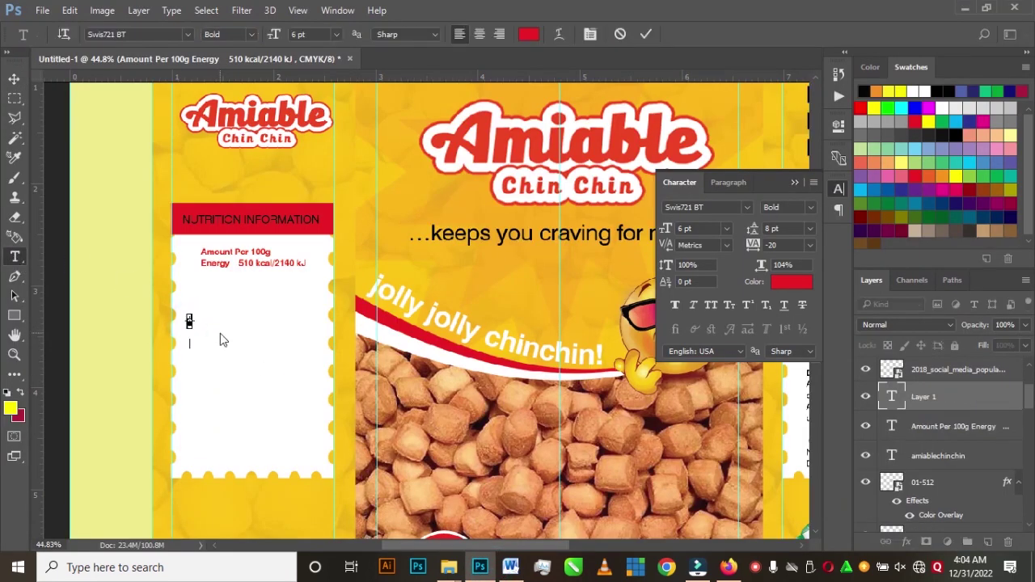
key("ctrl+v")
left_click(12, 79)
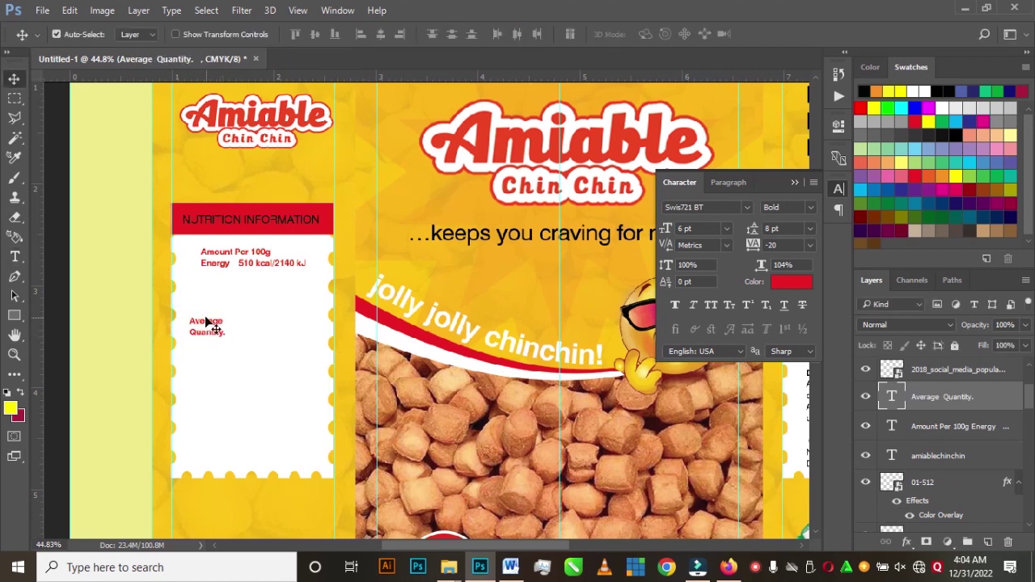
left_click_drag(206, 327, 204, 299)
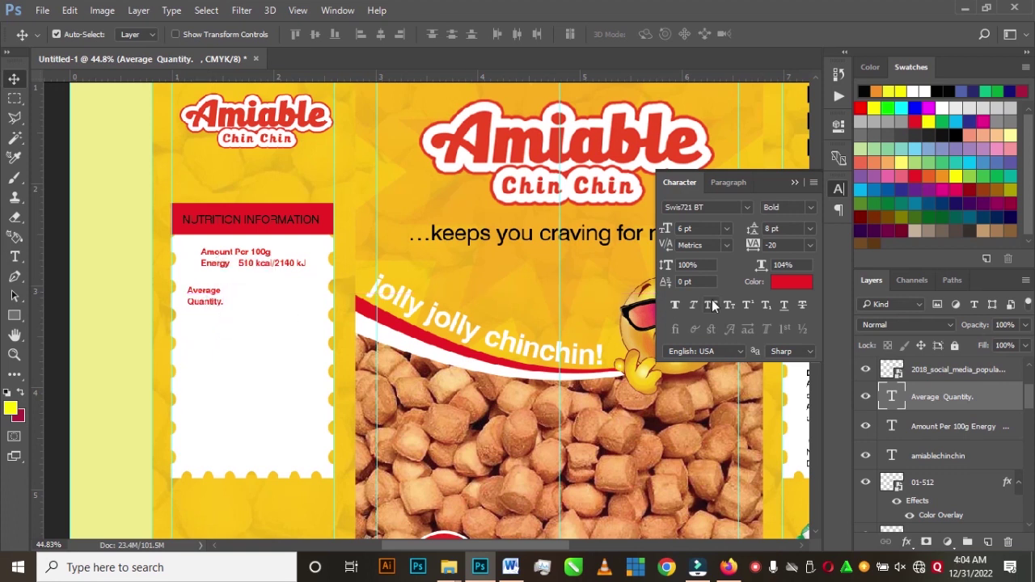
- Set the Average Quantity. text colour to black, then return to the Word notes
left_click(777, 283)
left_click_drag(686, 320, 635, 366)
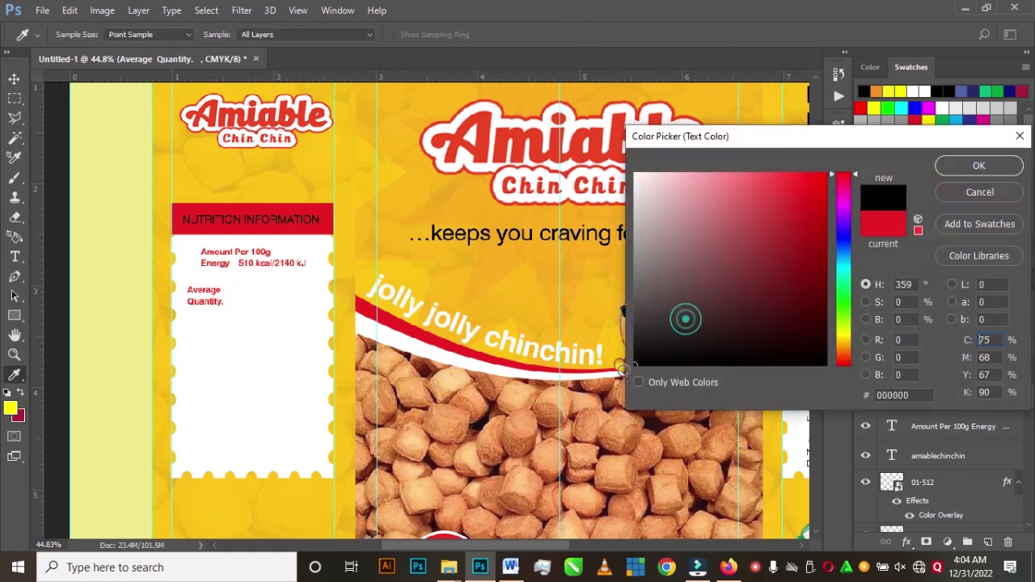
left_click(949, 172)
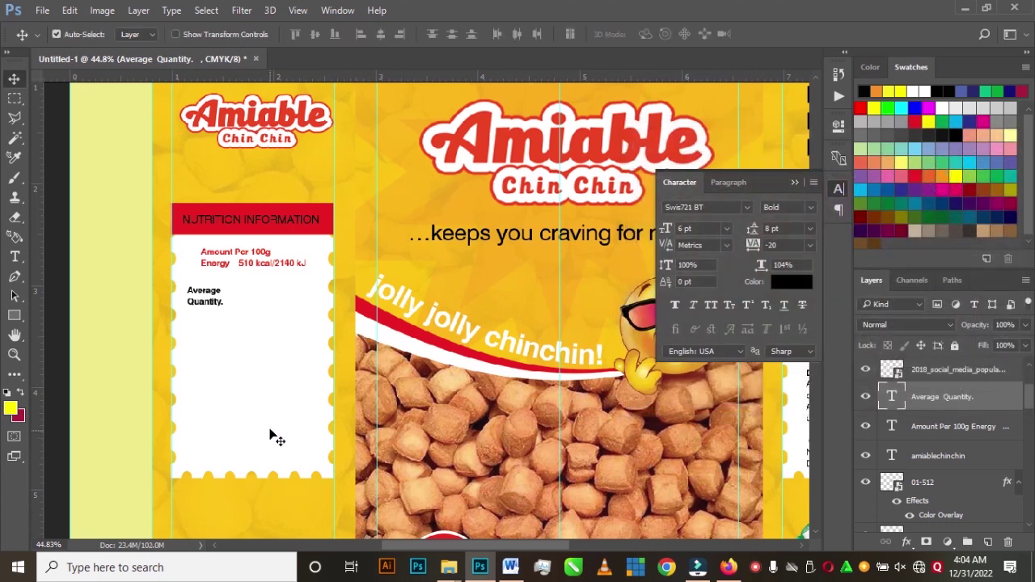
left_click(510, 567)
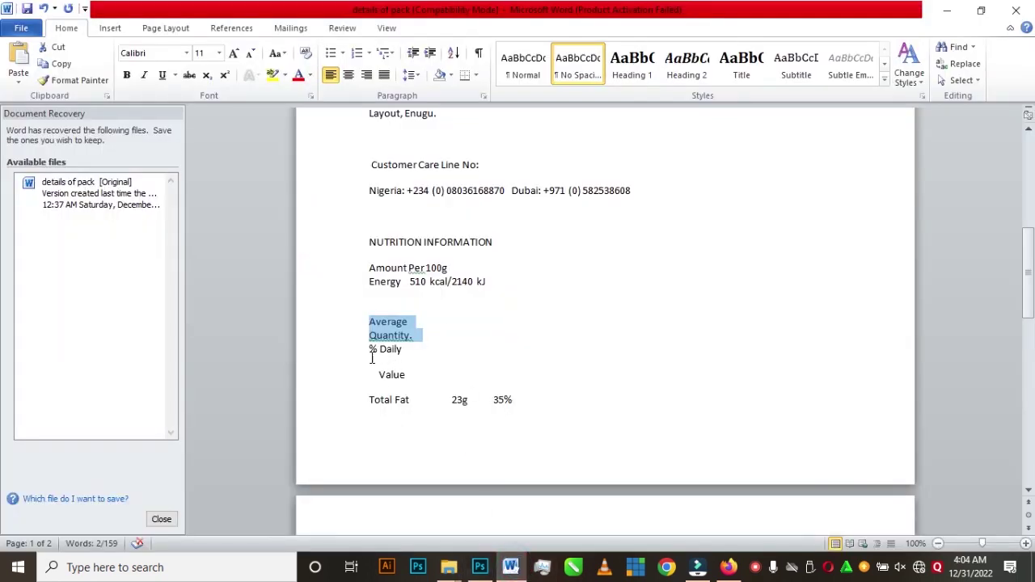
- Apply the No Spacing style to the '% Daily Value' lines and return to Photoshop
left_click_drag(367, 349, 423, 377)
key("ctrl+c")
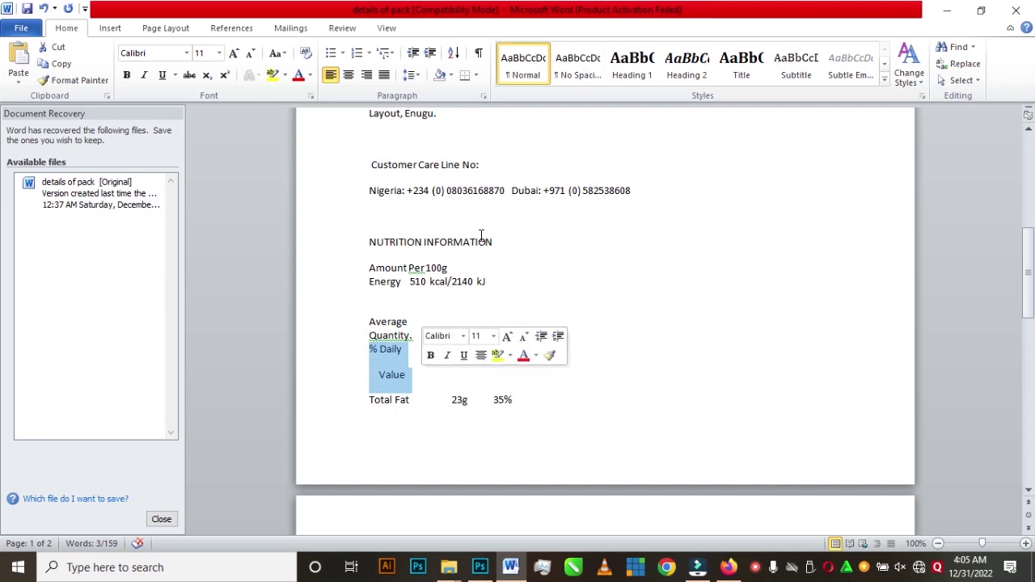
left_click(577, 65)
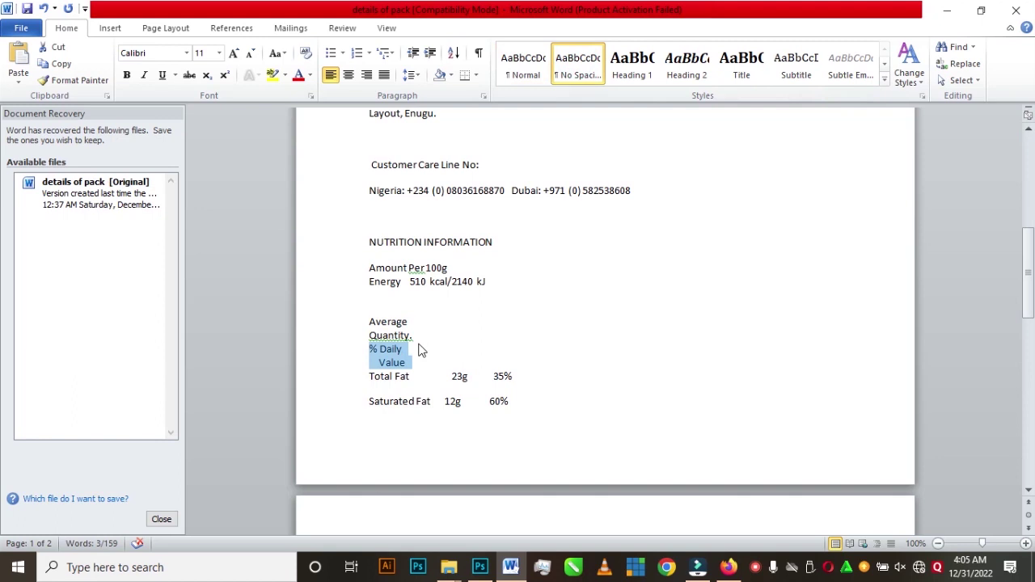
left_click(480, 569)
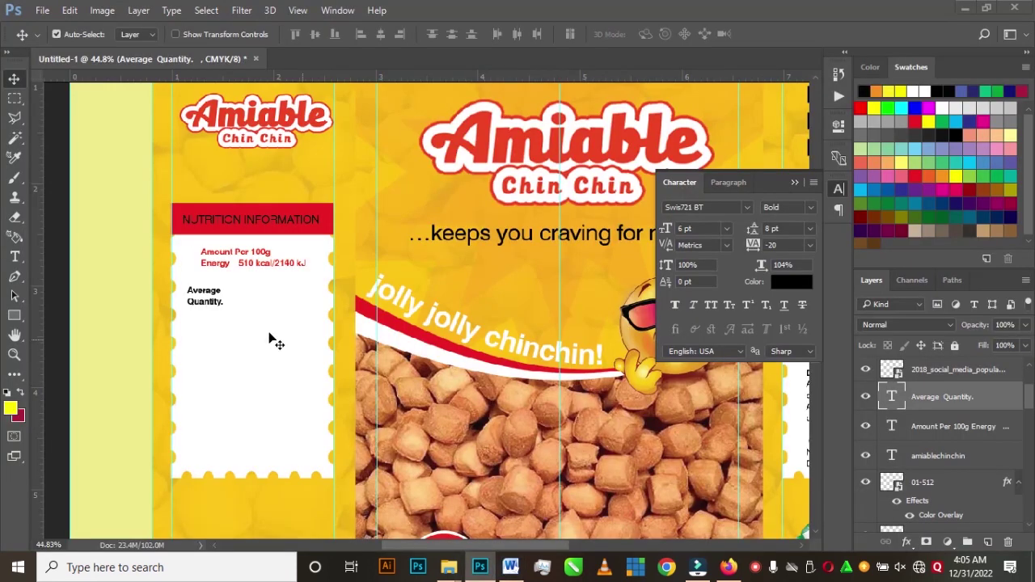
- Paste a '% Daily Value' heading beside 'Average Quantity.' in the nutrition panel
left_click(15, 256)
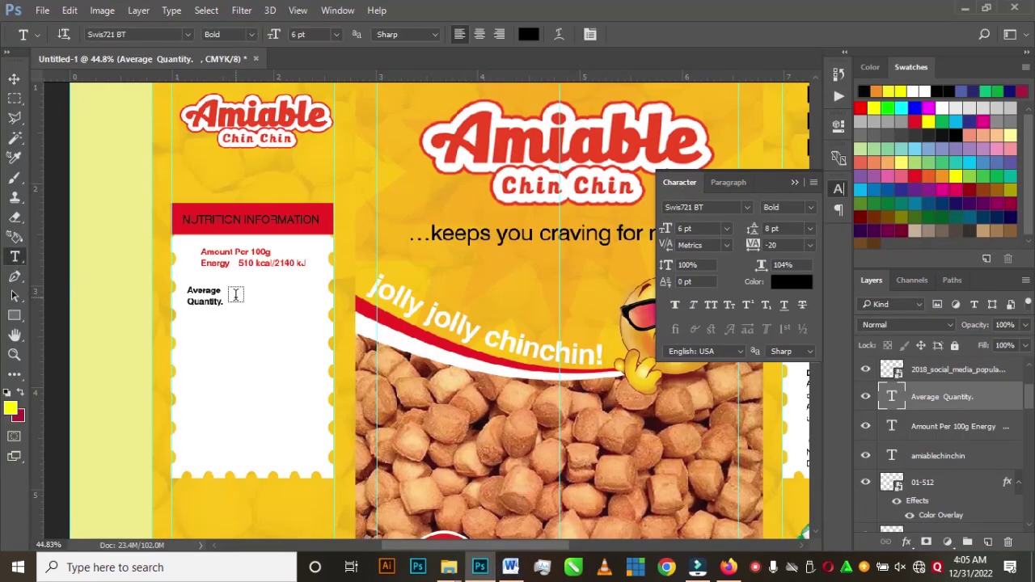
left_click(234, 294)
key("ctrl+v")
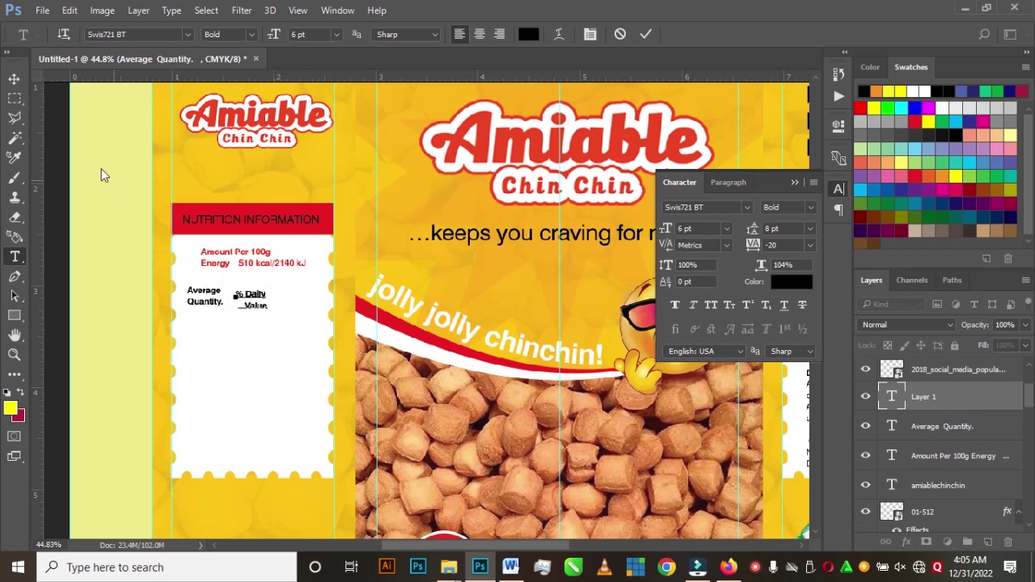
left_click(14, 79)
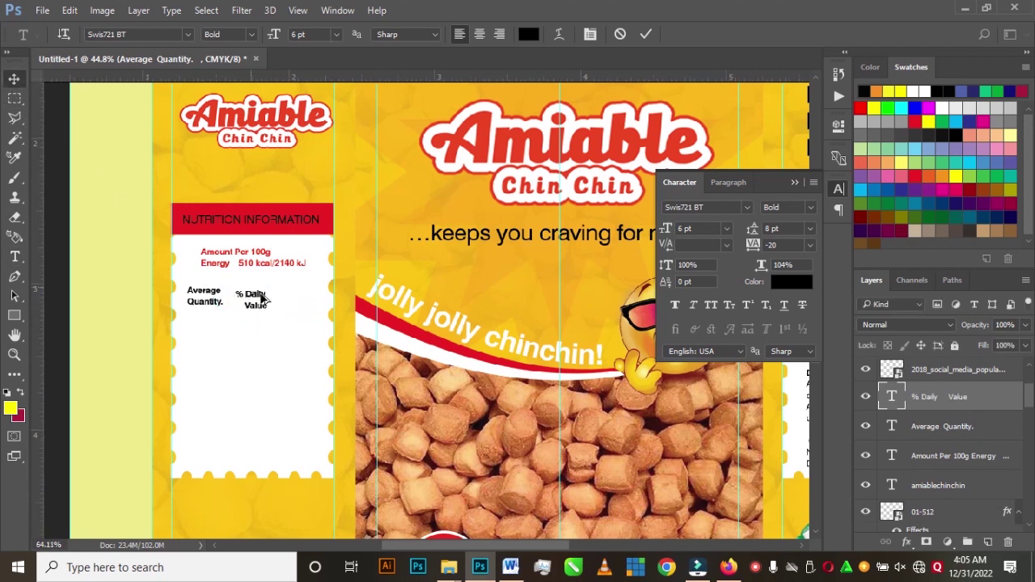
scroll(260, 299, "up", 2)
- Line up the Average Quantity. and % Daily Value headings side by side, then return to Word
left_click_drag(255, 301, 306, 298)
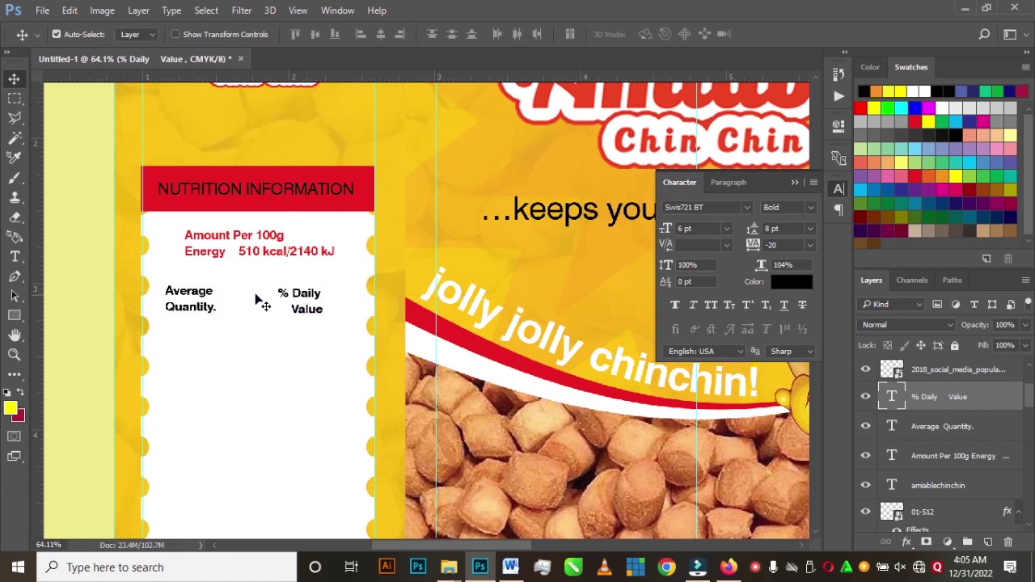
left_click_drag(202, 297, 212, 298)
left_click_drag(317, 300, 310, 298)
scroll(369, 259, "down", 3)
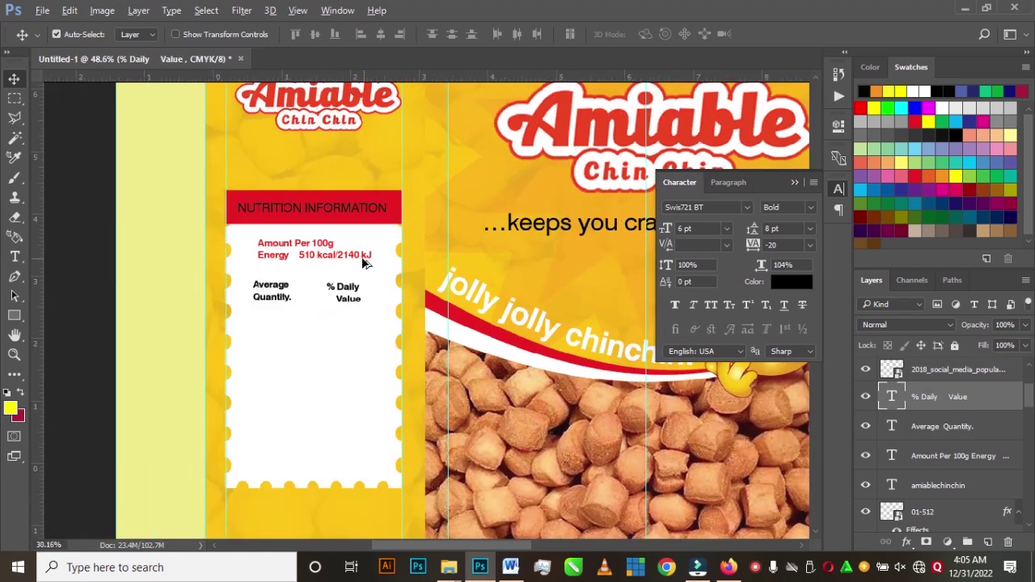
scroll(363, 261, "down", 1)
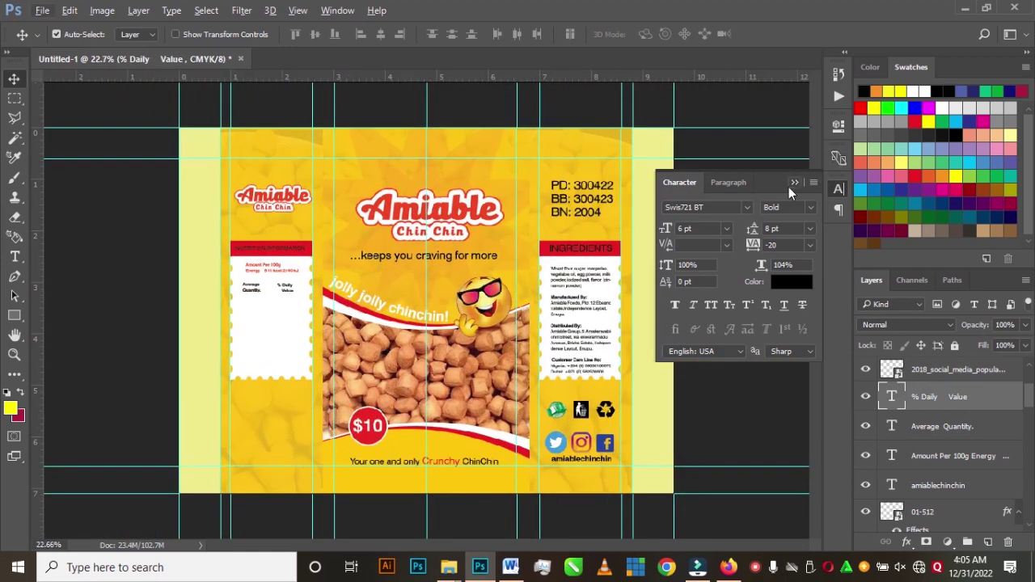
left_click(791, 184)
scroll(277, 307, "up", 1)
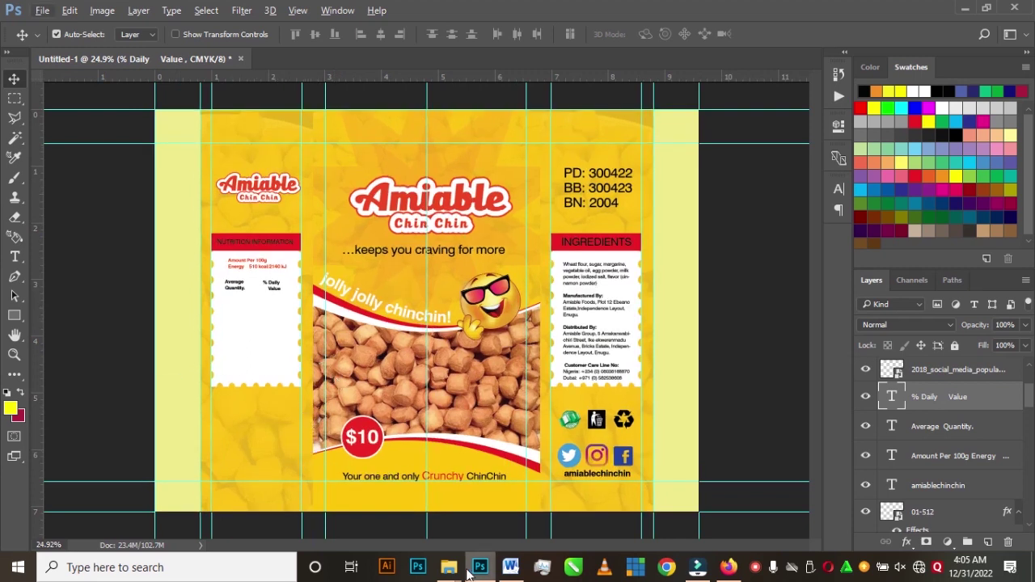
mouse_move(453, 570)
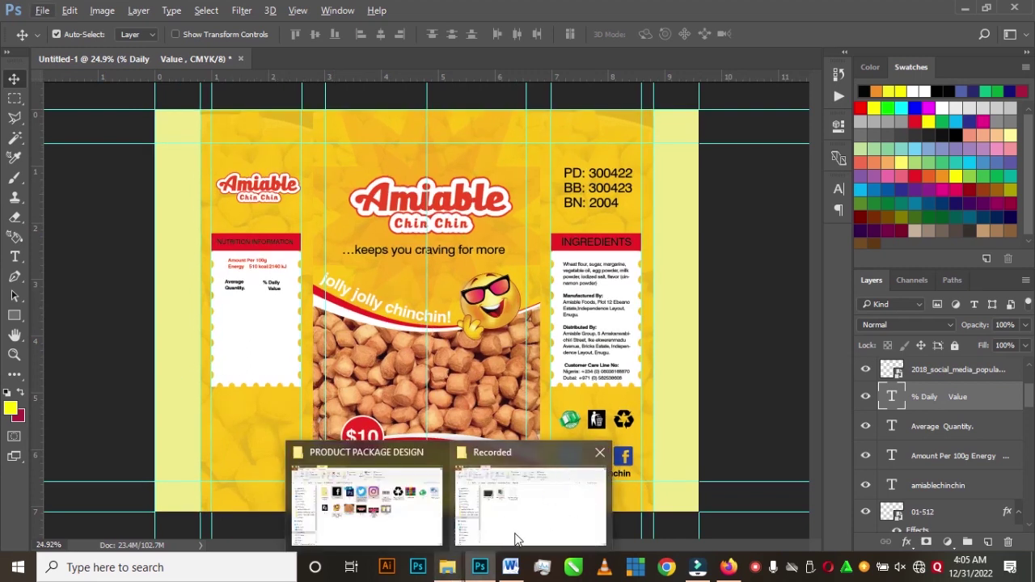
left_click(511, 567)
scroll(555, 383, "down", 2)
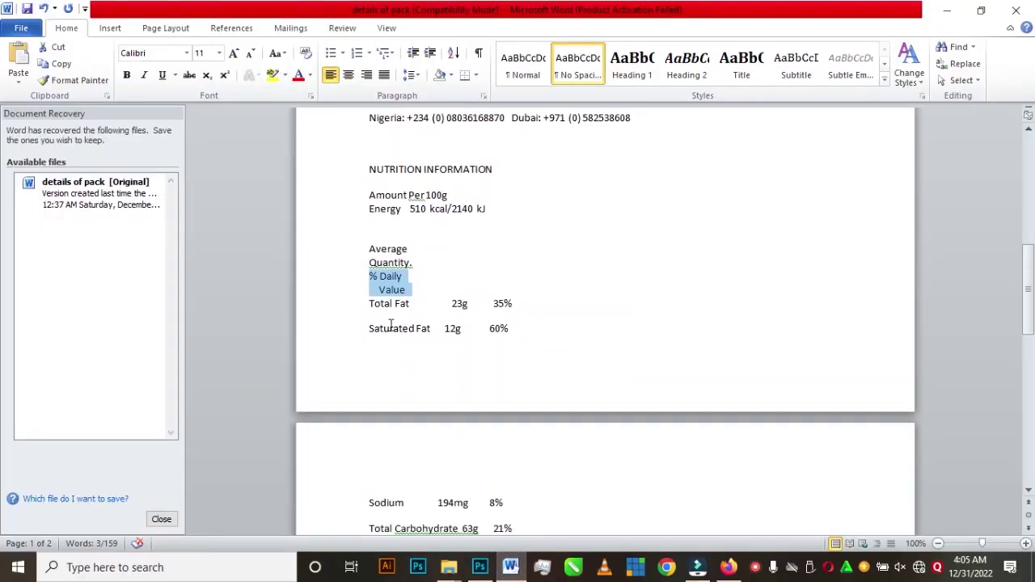
- Copy the Total Fat through Protein rows from the Word notes and return to Photoshop
left_click(385, 308)
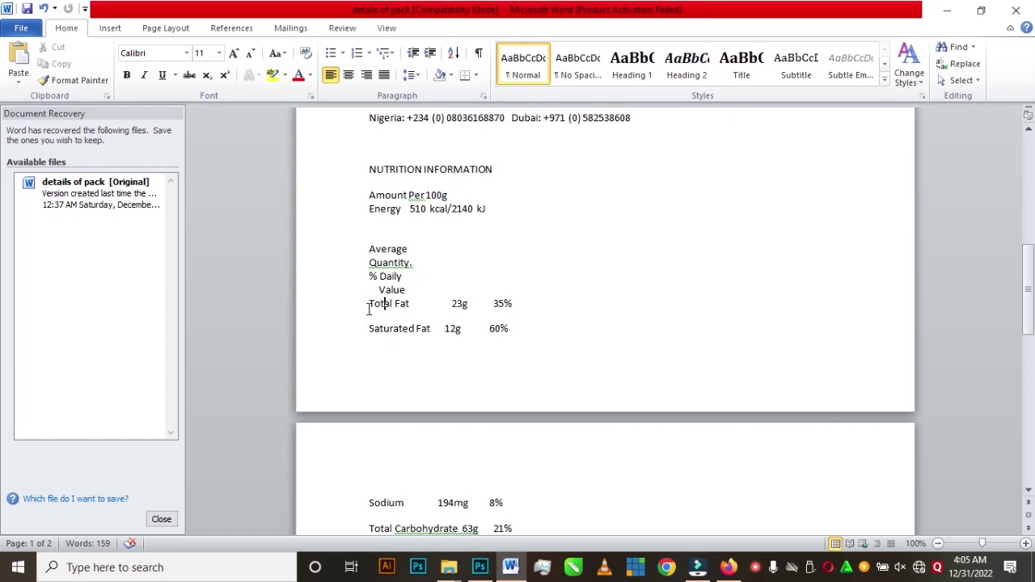
left_click_drag(369, 309, 527, 208)
right_click(464, 188)
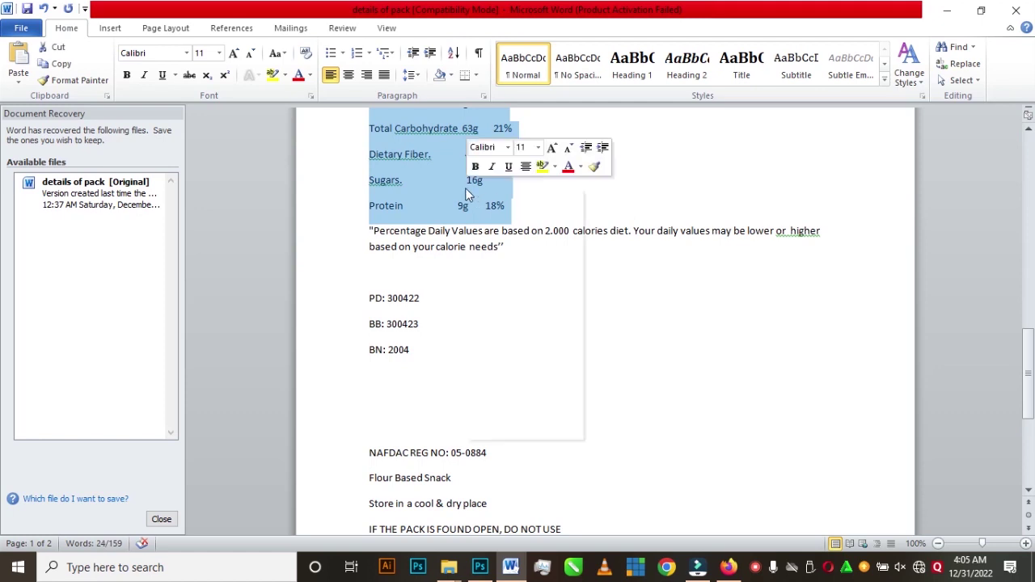
left_click(519, 214)
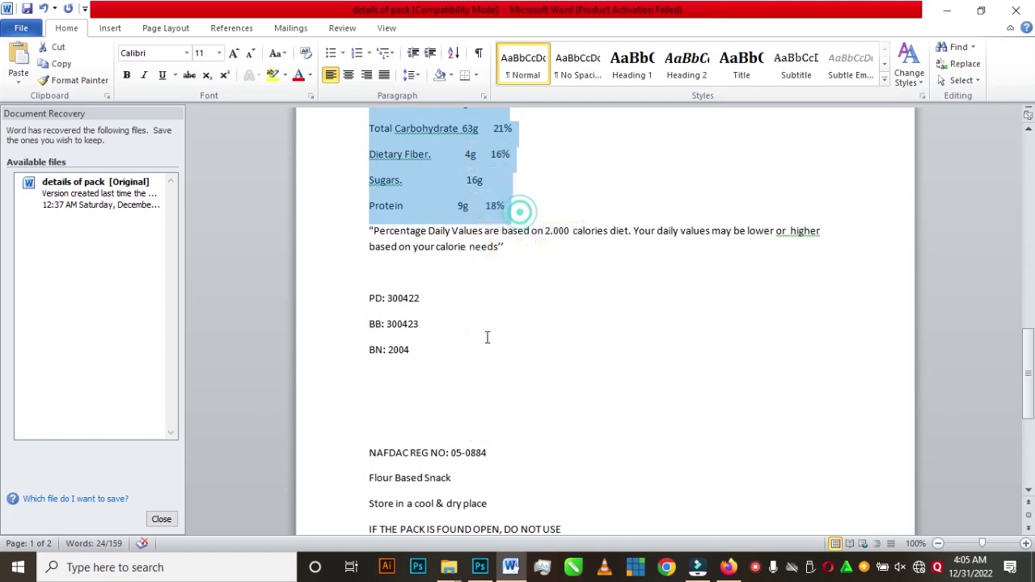
left_click(479, 566)
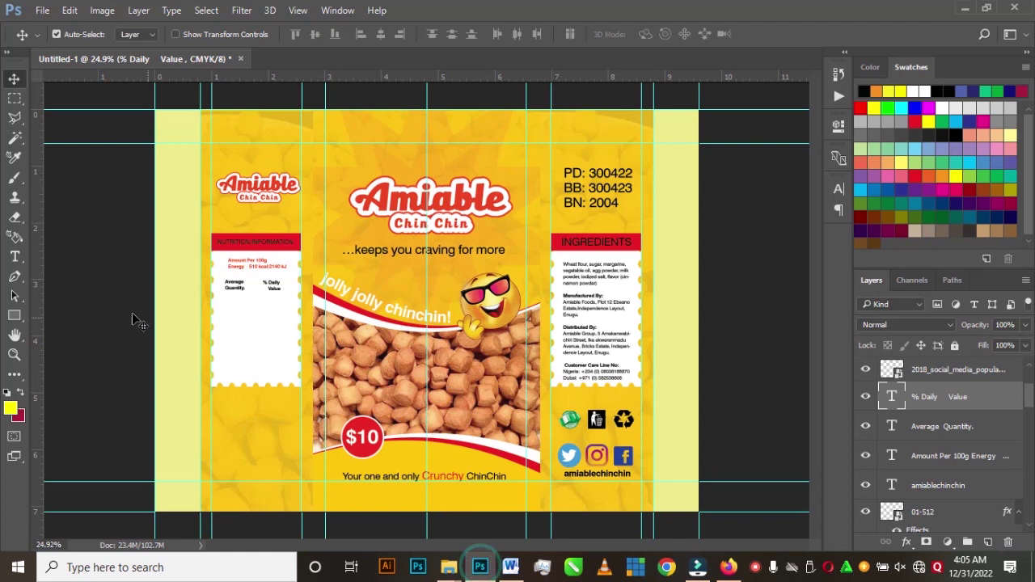
- Delete an empty text layer accidentally created in the nutrition panel
left_click(16, 256)
scroll(210, 311, "up", 3)
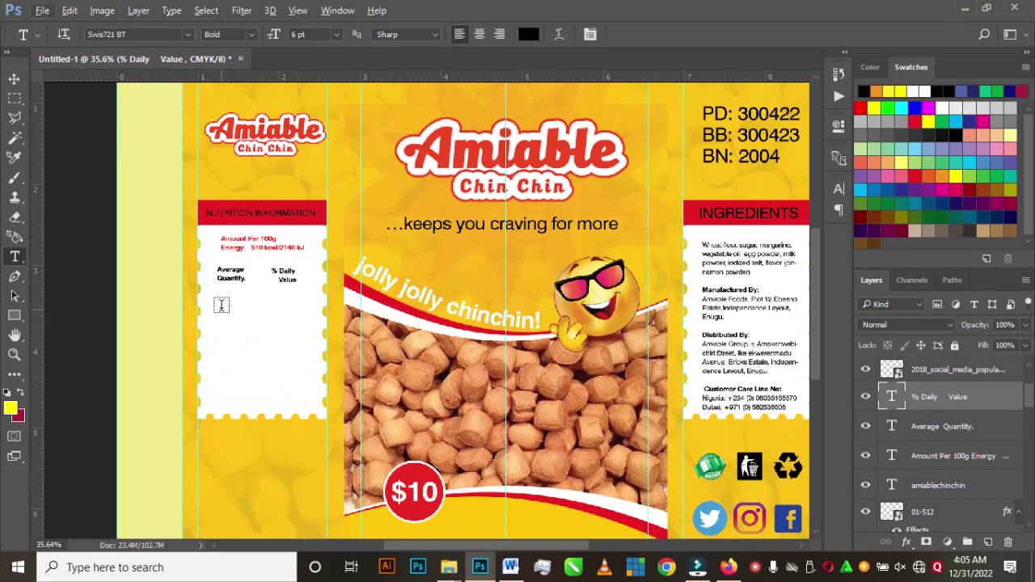
left_click(214, 300)
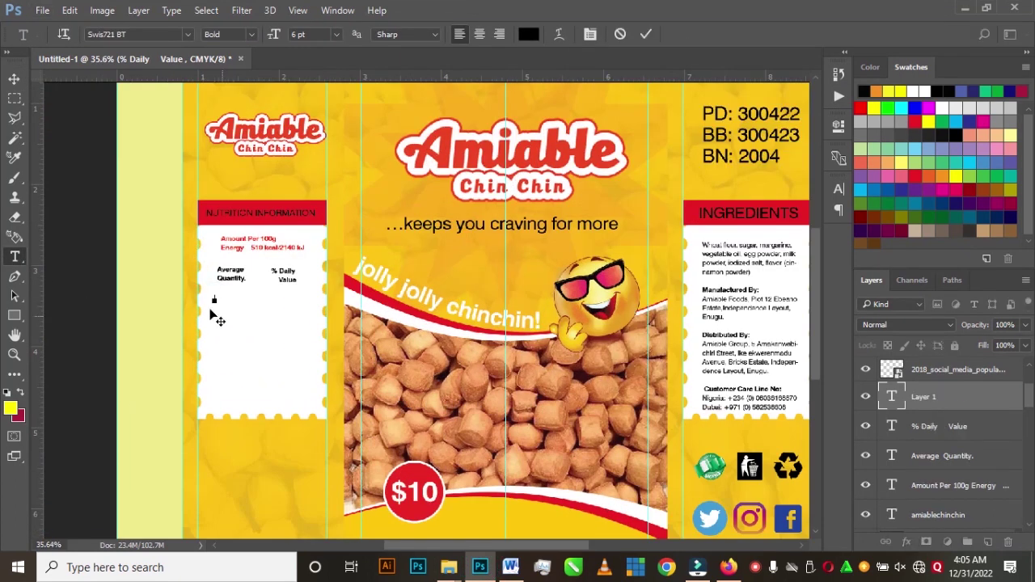
left_click(14, 79)
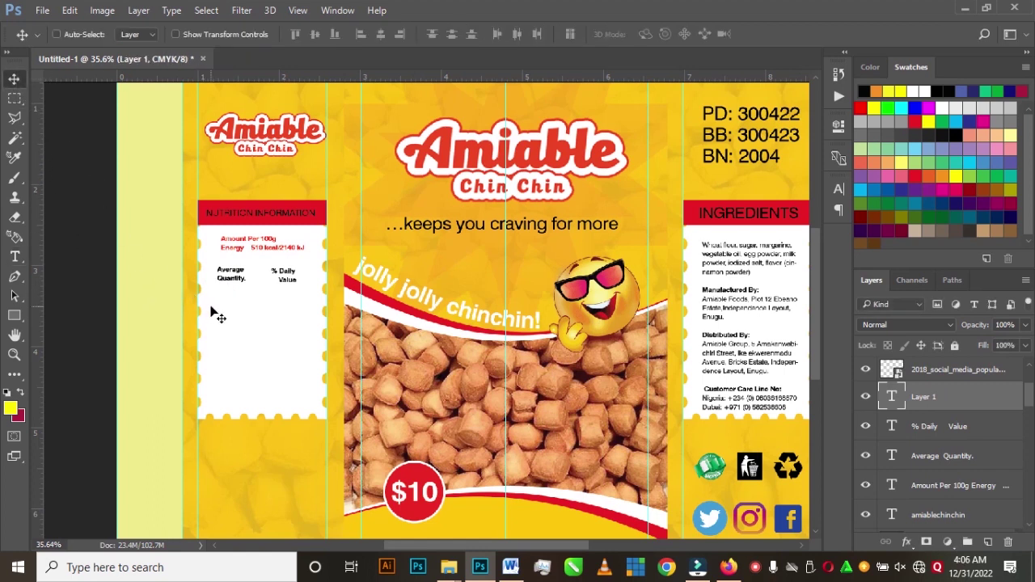
key("Delete")
- Paste the Total Fat to Protein rows into a text box under the headings and realign the headings
left_click(14, 256)
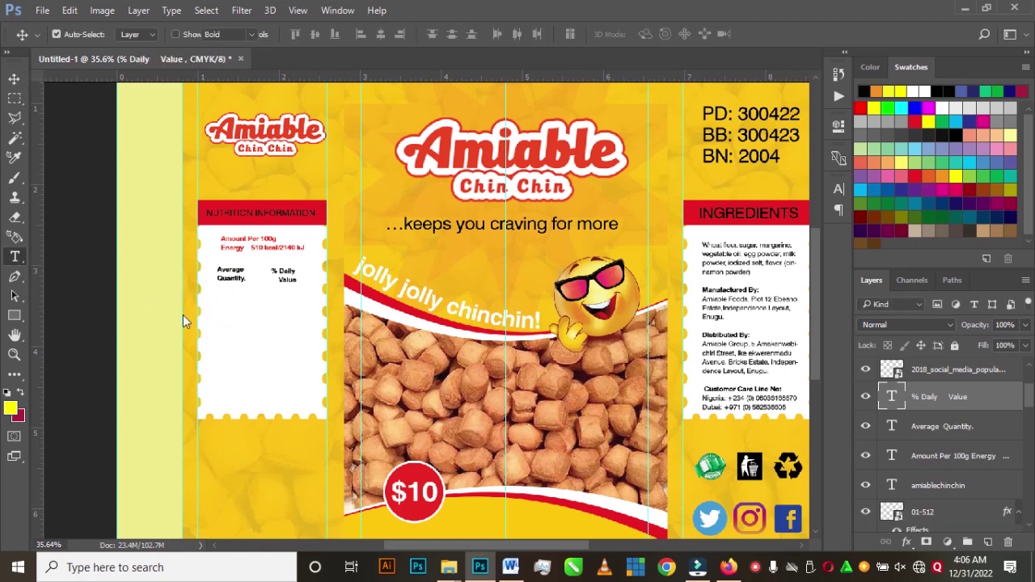
left_click_drag(208, 300, 316, 407)
left_click_drag(259, 308, 263, 291)
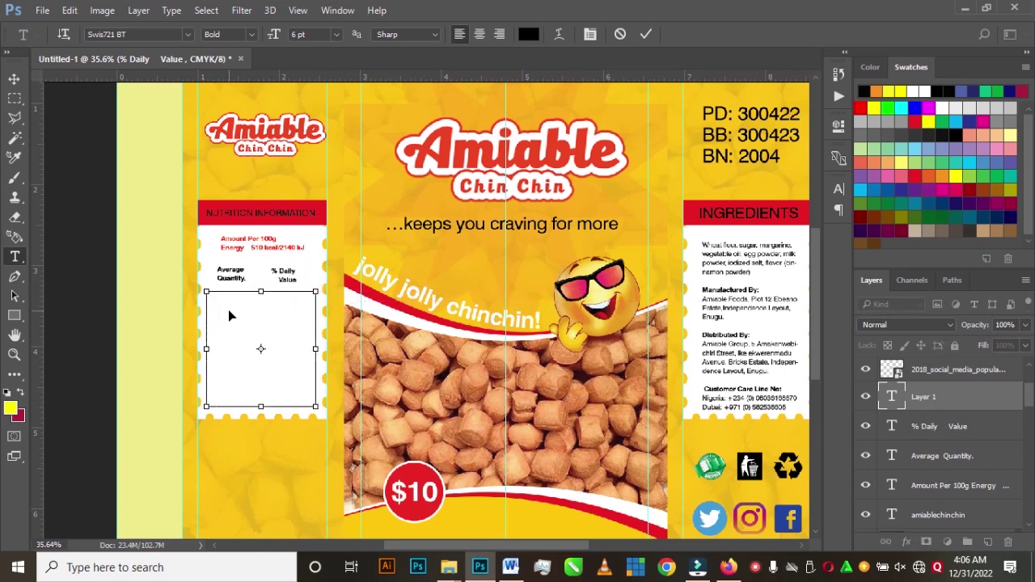
key("ctrl+v")
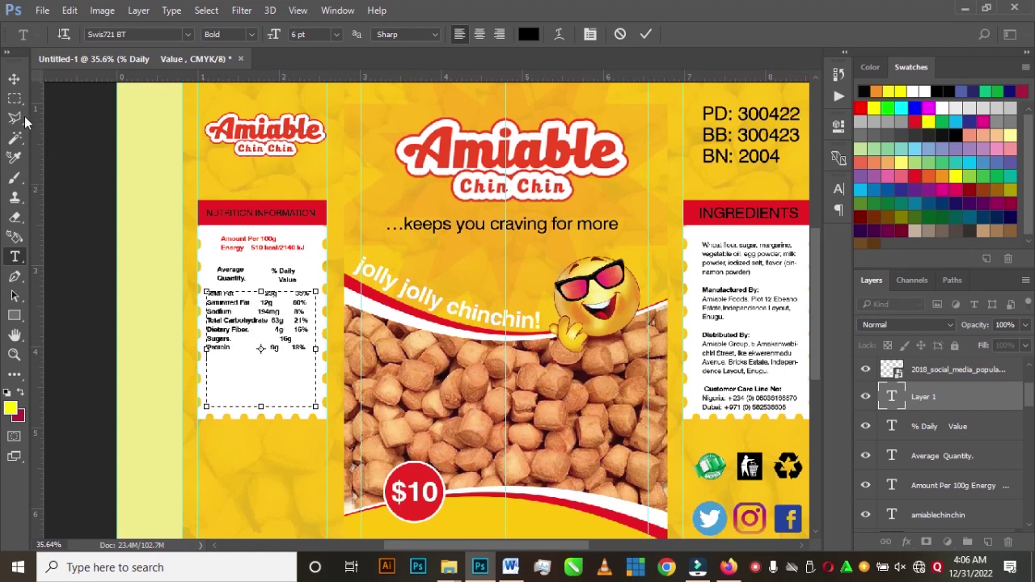
left_click(14, 78)
scroll(229, 296, "up", 2)
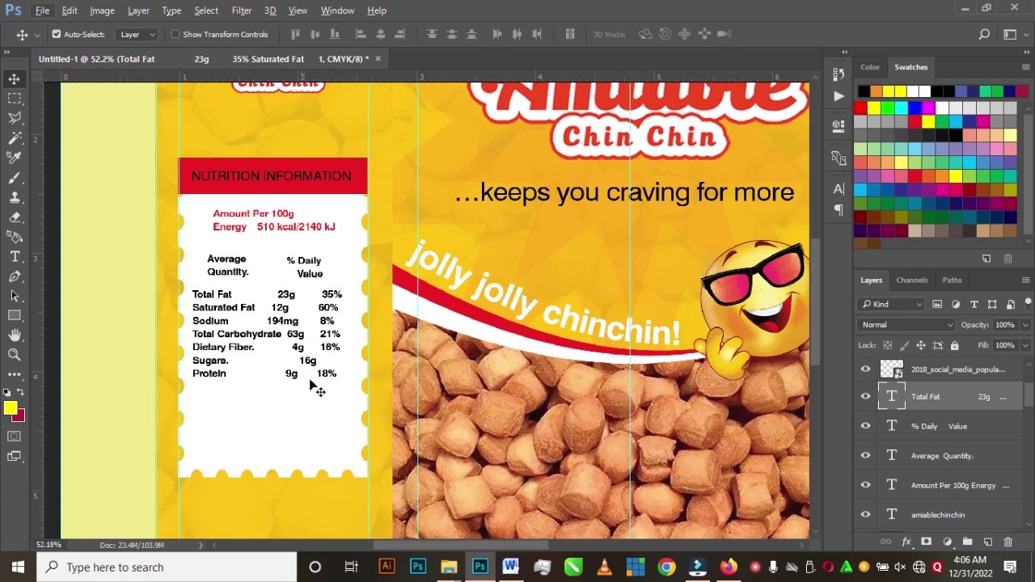
mouse_move(312, 267)
left_mouse_down()
mouse_move(355, 261)
mouse_move(317, 271)
left_mouse_up()
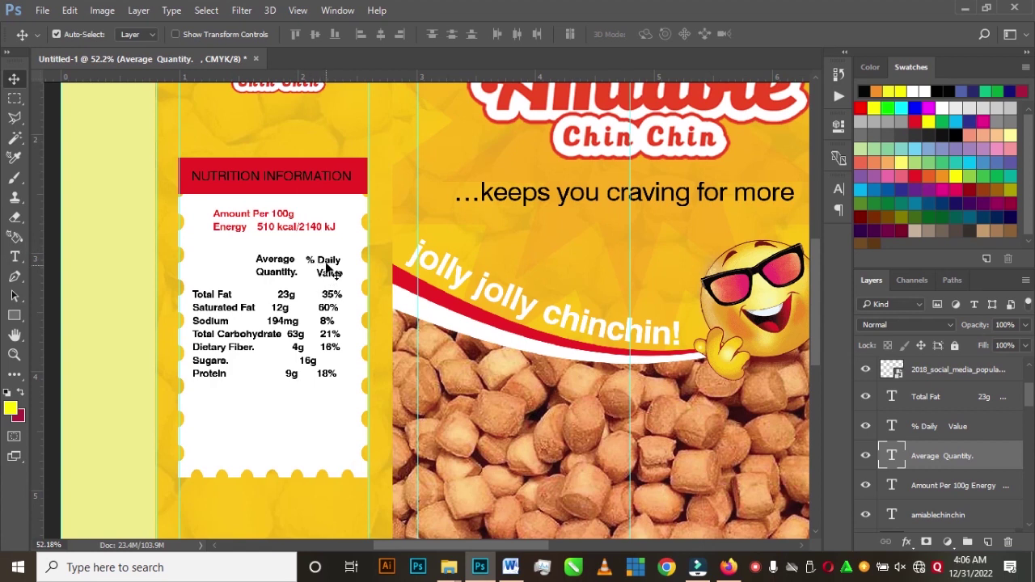
- Nudge the % Daily Value heading into place and select it with Average Quantity
left_click_drag(327, 267, 327, 263)
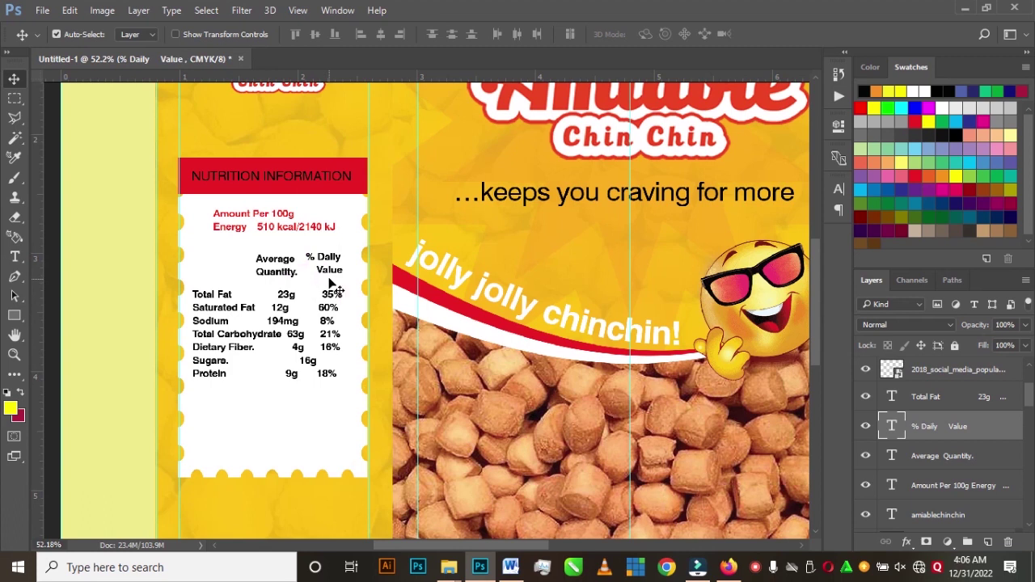
scroll(310, 284, "up", 3)
left_click_drag(340, 260, 343, 263)
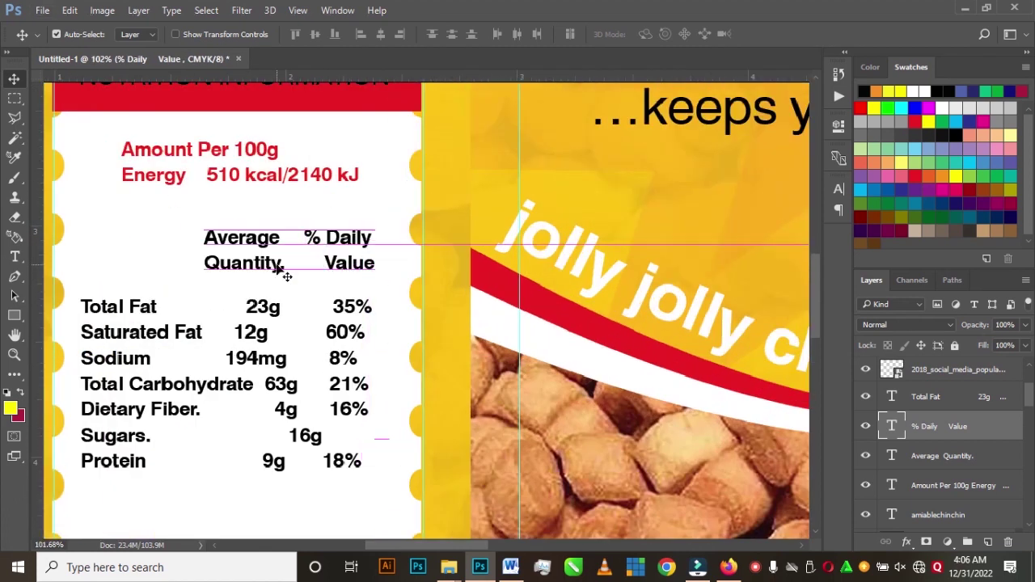
left_click(277, 269, "shift")
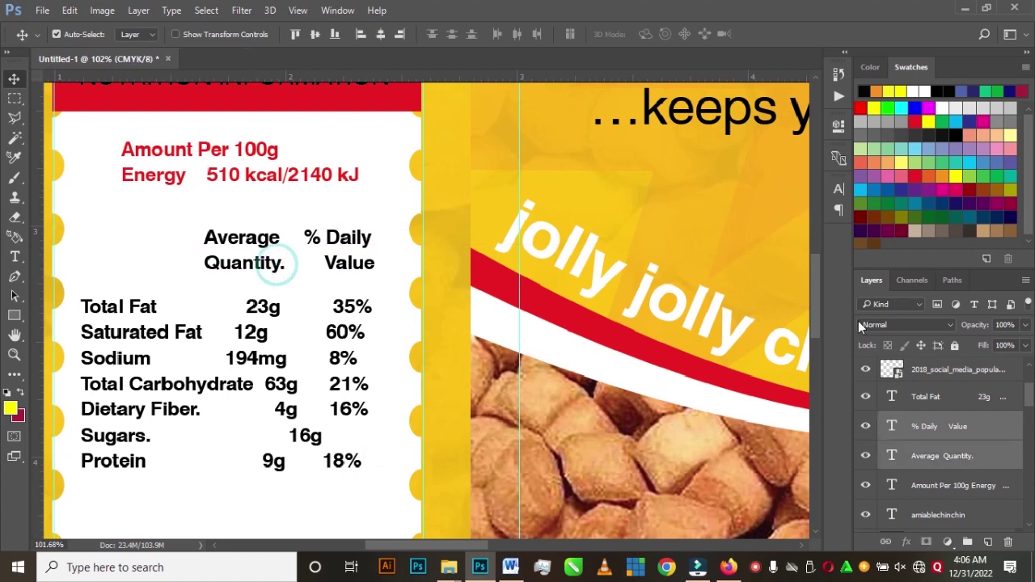
- Colour both headings with the red sampled from the band
left_click(838, 188)
left_click(787, 283)
left_click(552, 312)
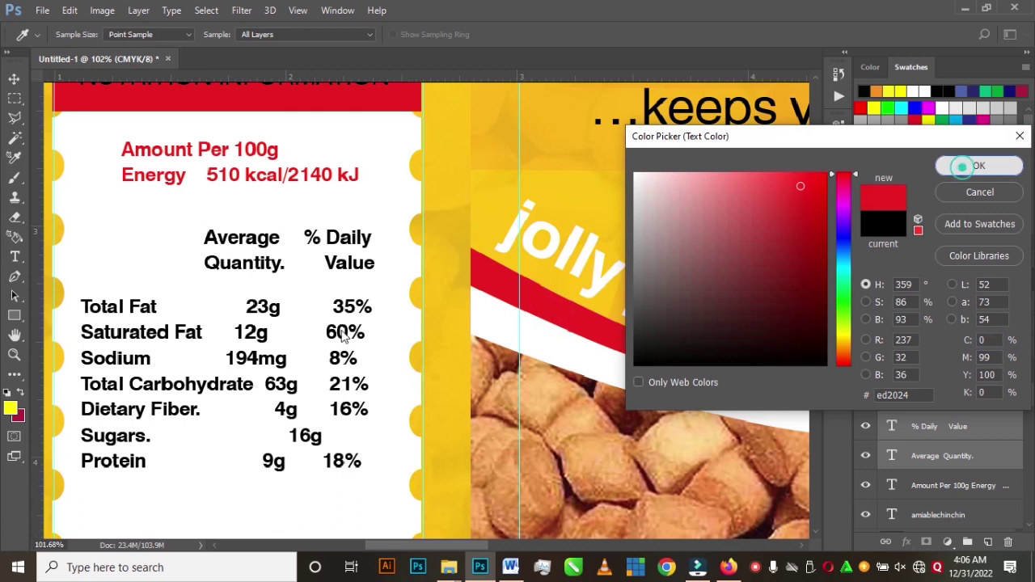
left_click(962, 168)
key("v")
scroll(259, 338, "down", 5)
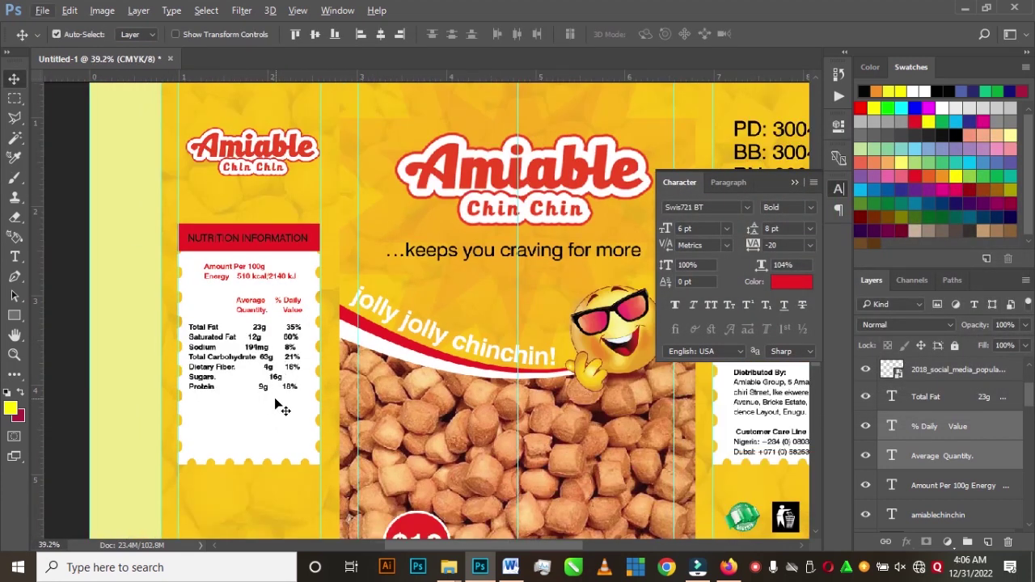
left_click(797, 183)
scroll(301, 365, "up", 2)
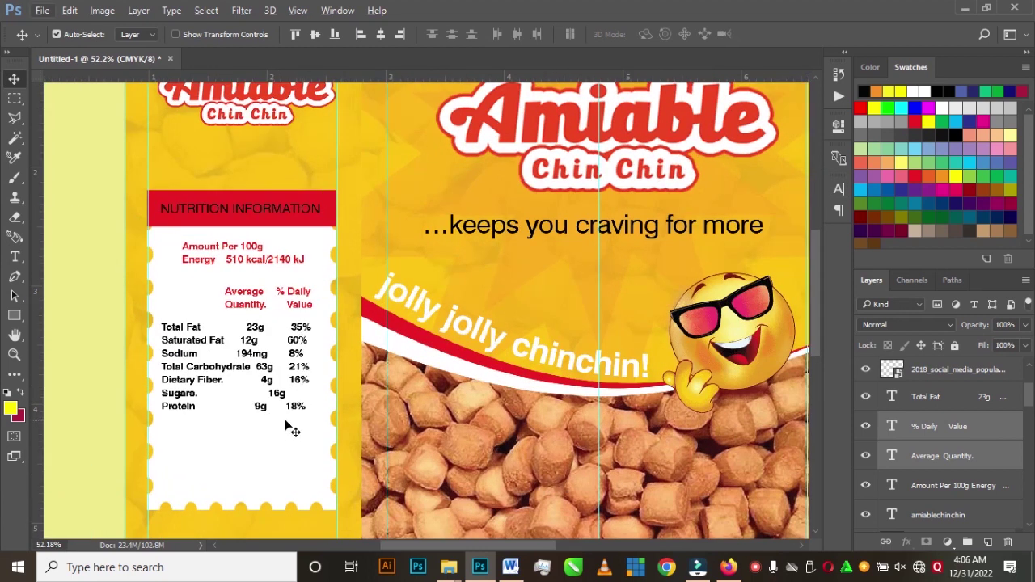
scroll(289, 411, "up", 1)
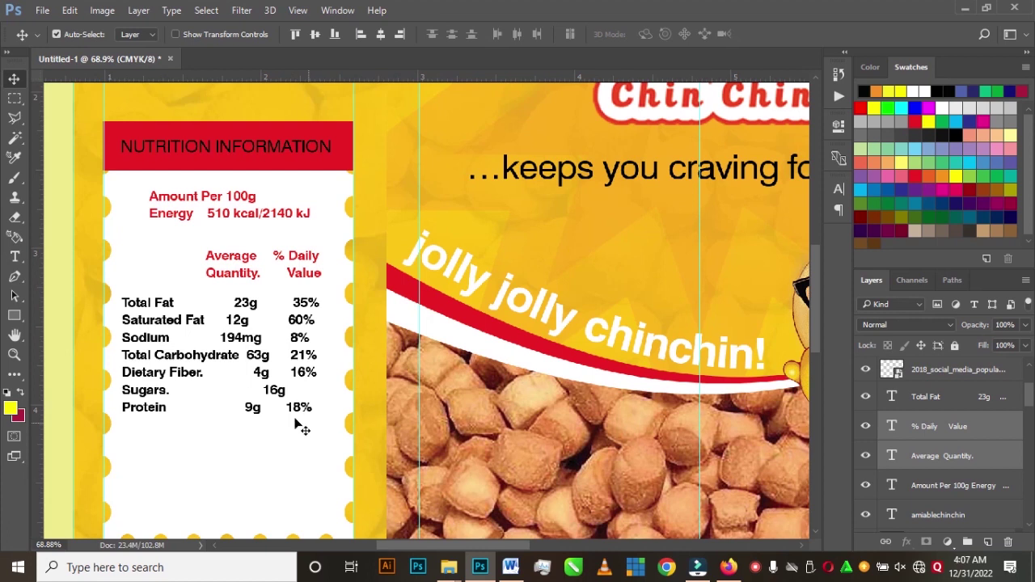
- Delete the extra space before 16g in the Sugars row and commit the edit
left_click(15, 256)
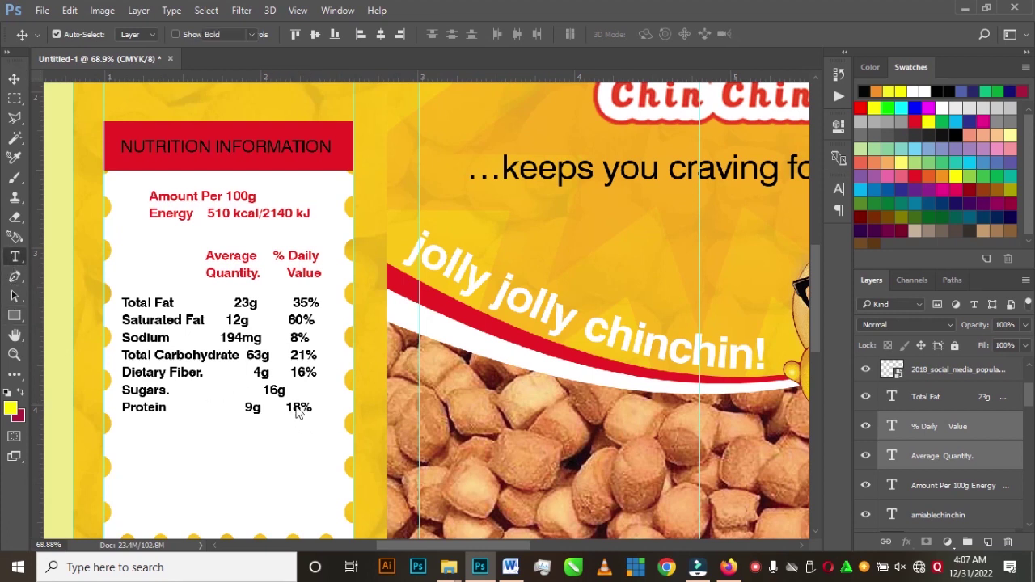
left_click(254, 389)
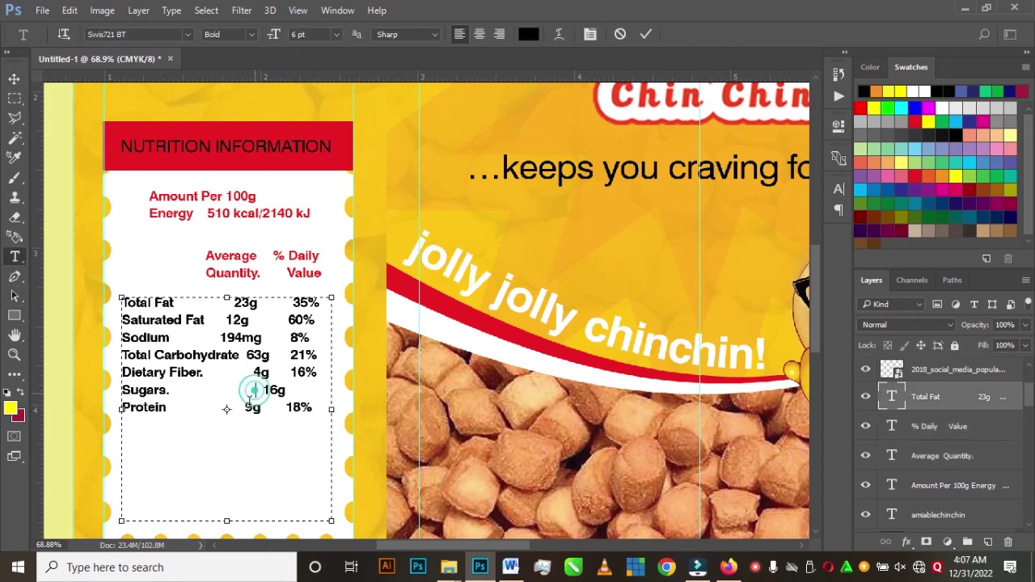
key("BackSpace")
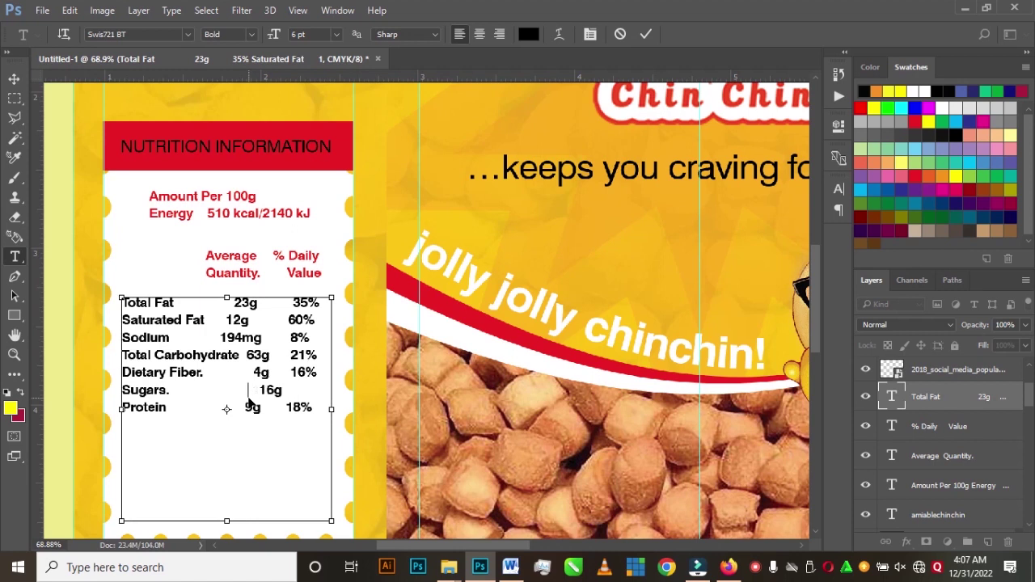
left_click(245, 385)
left_click(14, 79)
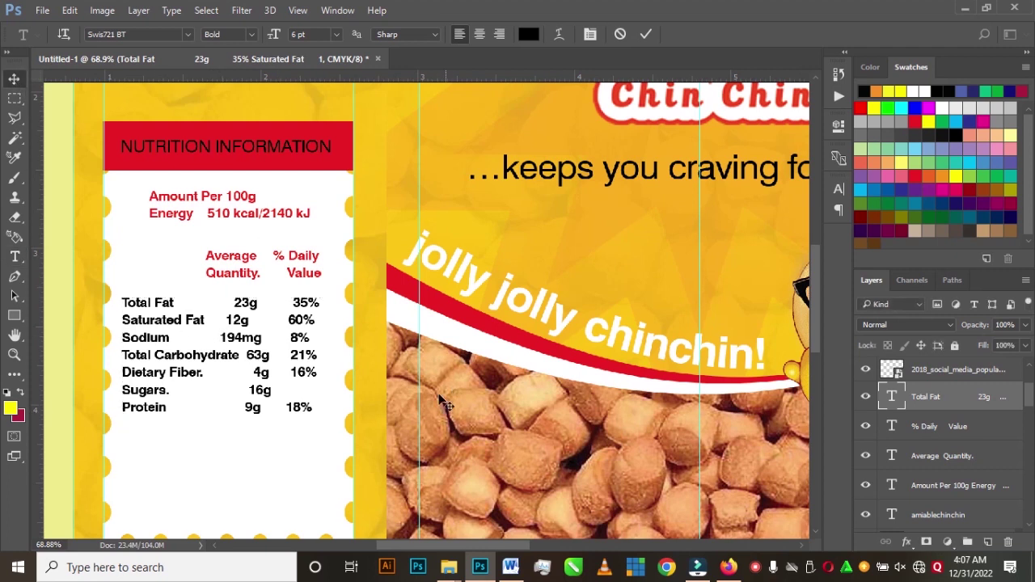
scroll(339, 396, "down", 3)
scroll(339, 396, "down", 2)
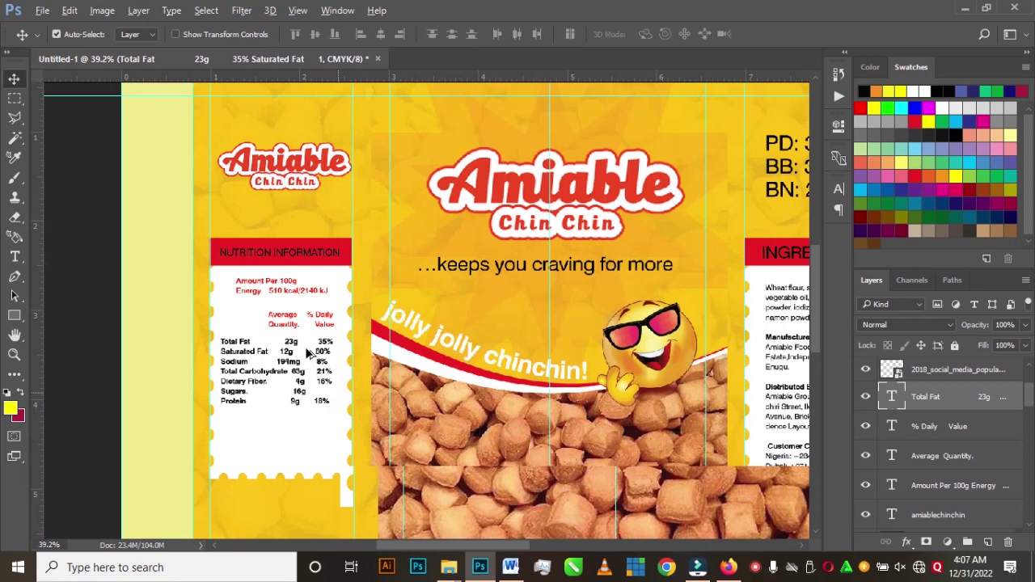
- Set the Amount Per 100g and Energy text colour to black
scroll(306, 278, "up", 1)
left_click(305, 278)
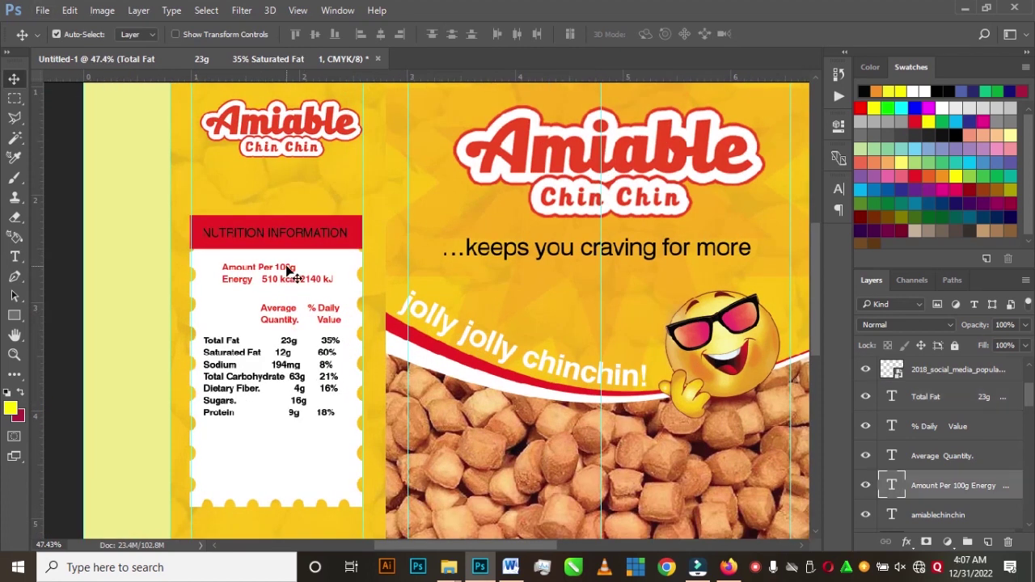
left_click(838, 188)
left_click(808, 286)
left_click(681, 293)
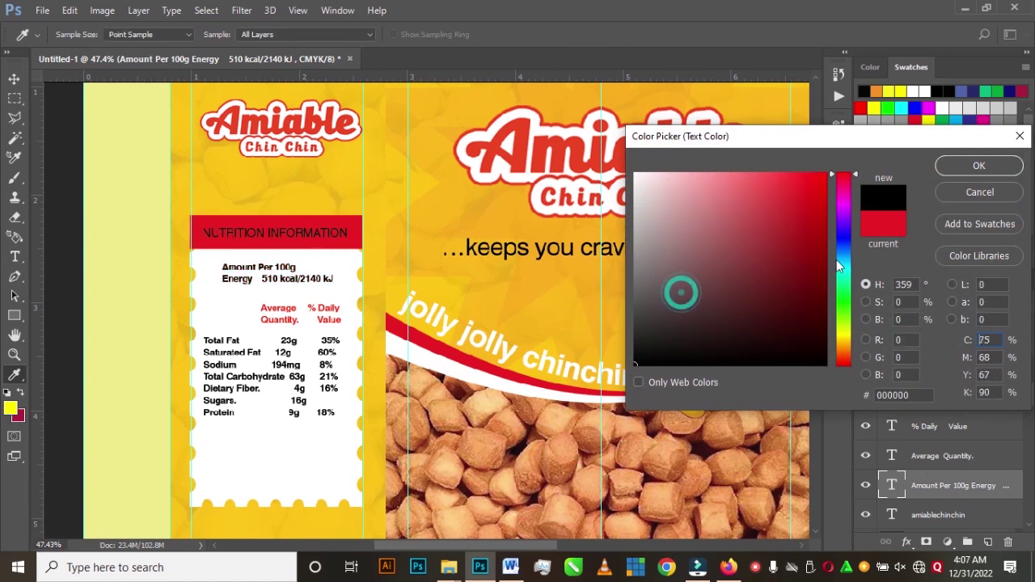
left_click(978, 165)
scroll(291, 328, "down", 5)
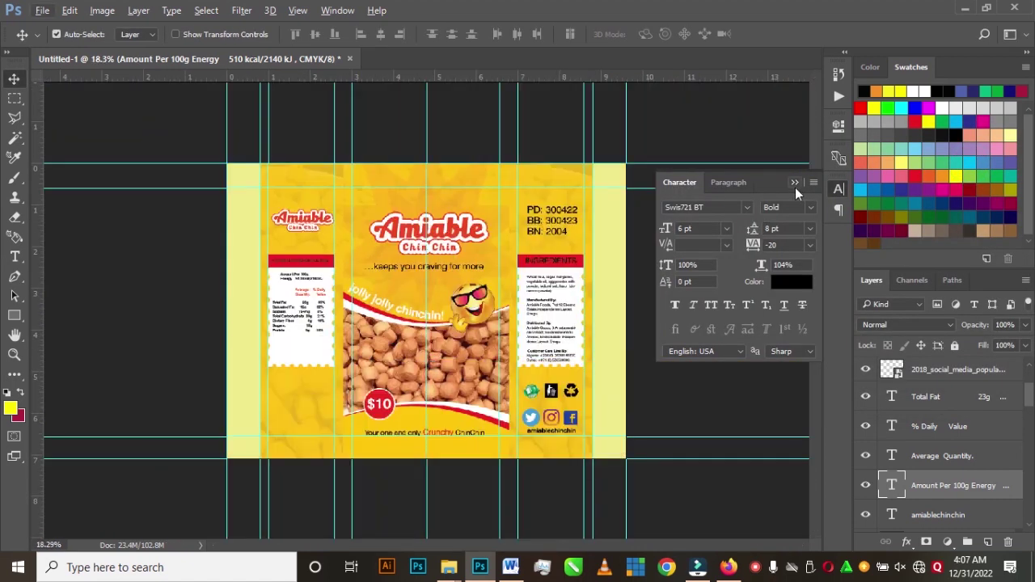
left_click(795, 188)
scroll(303, 345, "up", 2)
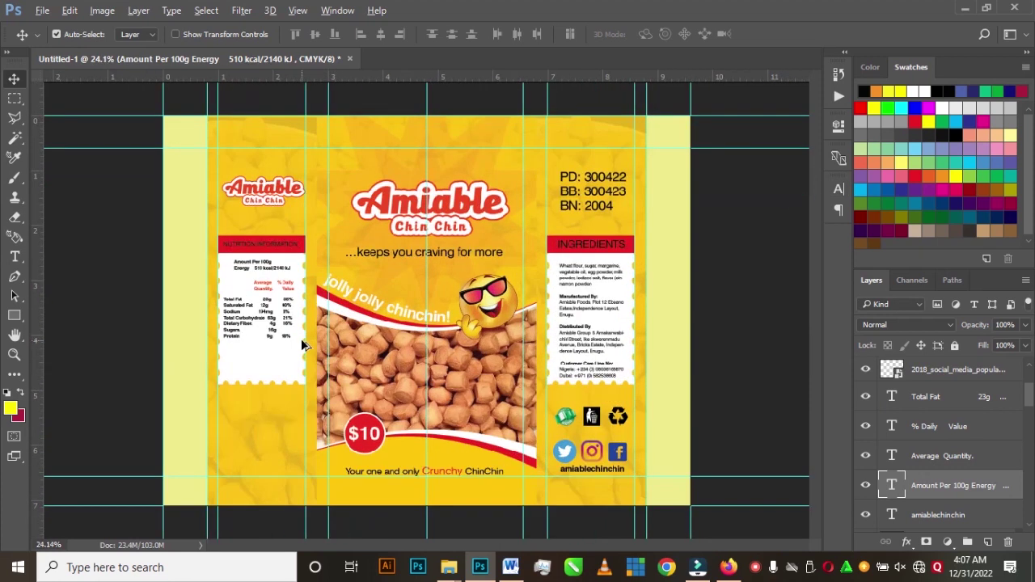
scroll(303, 345, "up", 2)
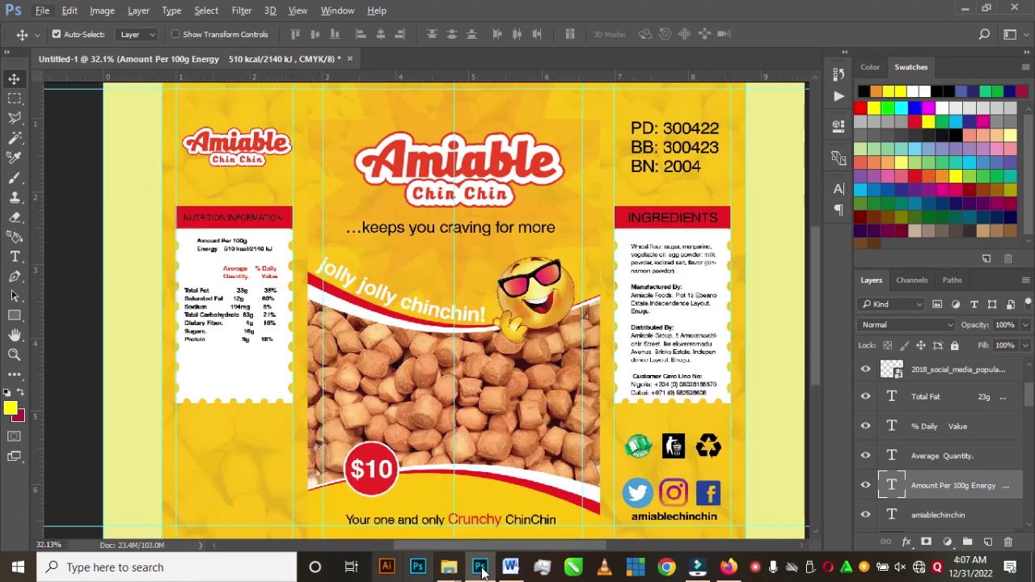
- Copy the Percentage Daily Values paragraph from the Word pack details
left_click(511, 566)
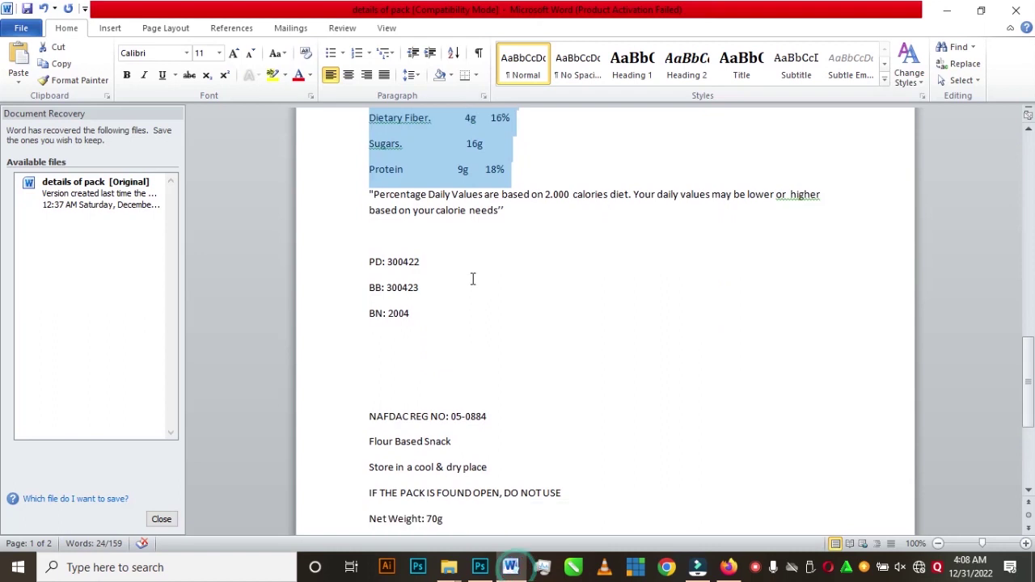
triple_click(364, 194)
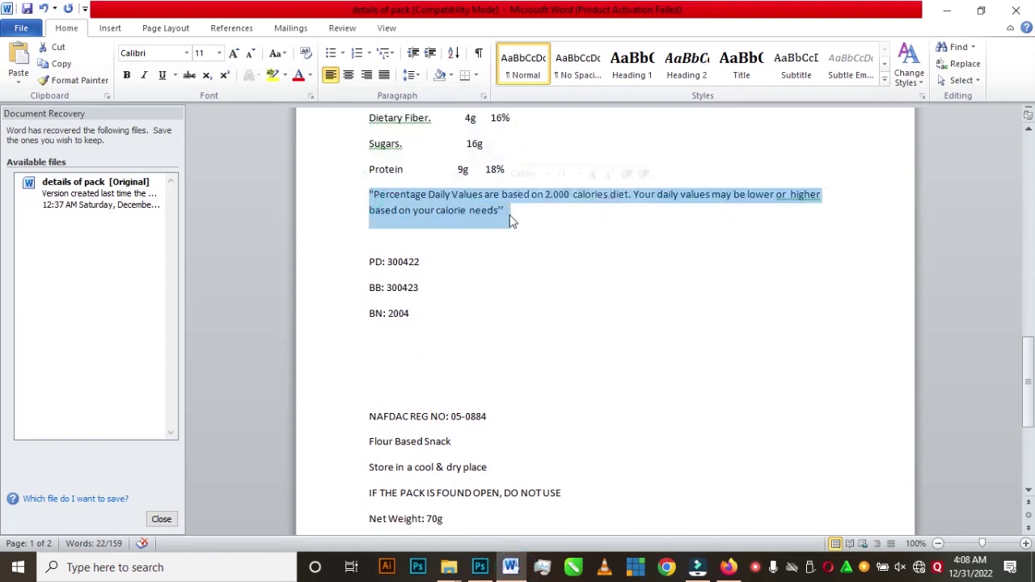
right_click(479, 212)
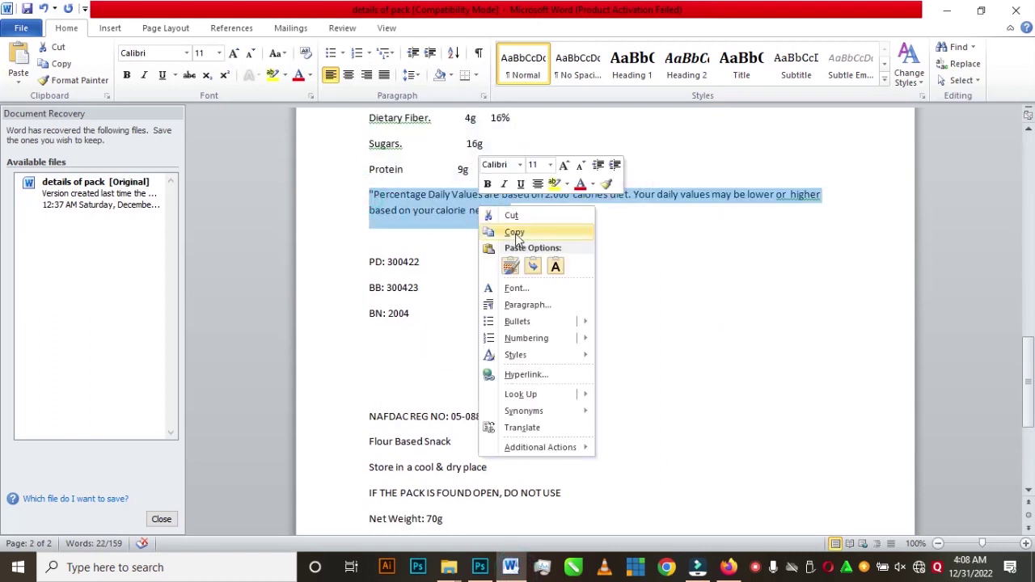
left_click(515, 233)
- Paste the Percentage Daily Values note into a text box below the nutrition table
left_click(479, 566)
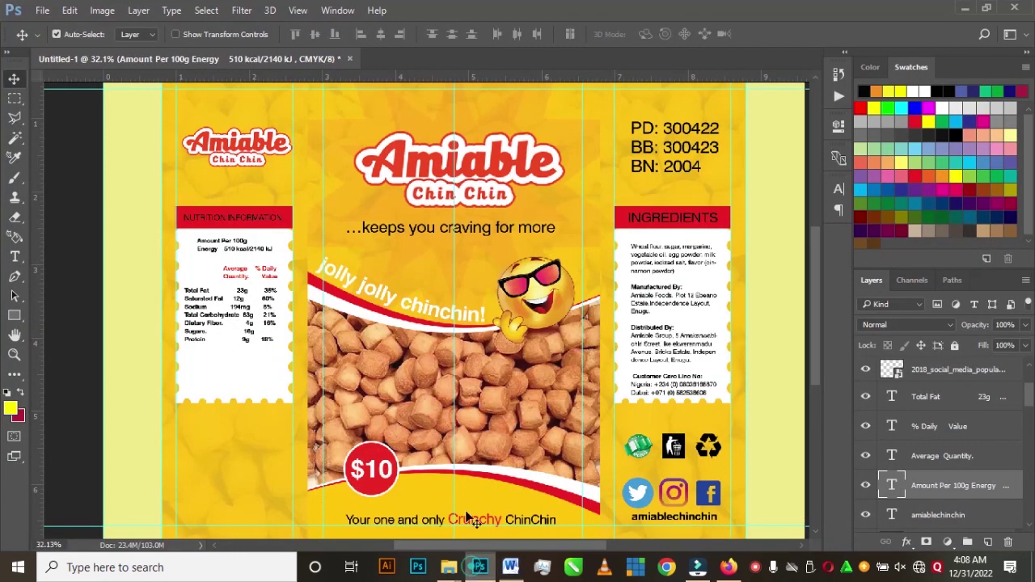
scroll(222, 372, "up", 2)
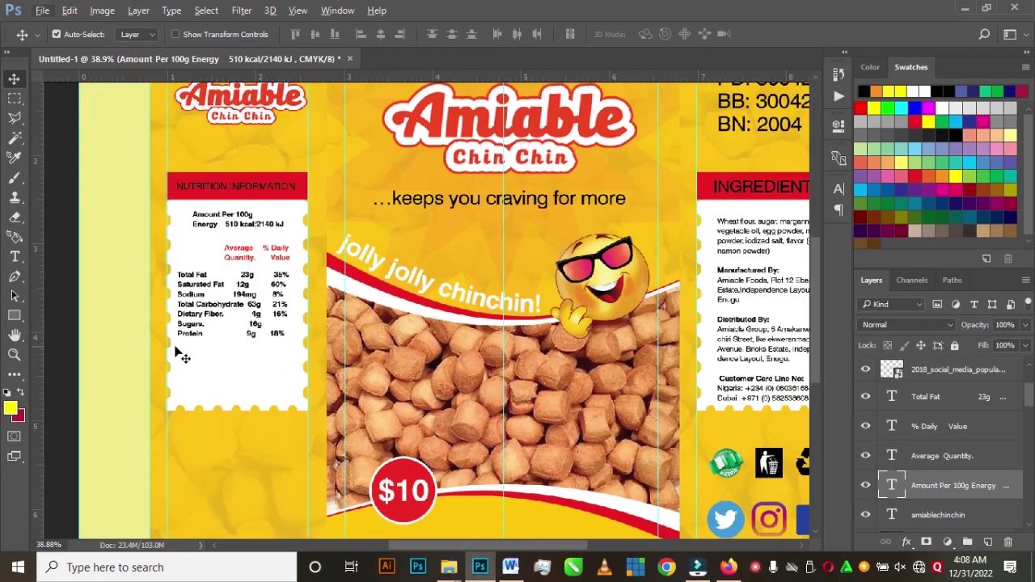
left_click(15, 256)
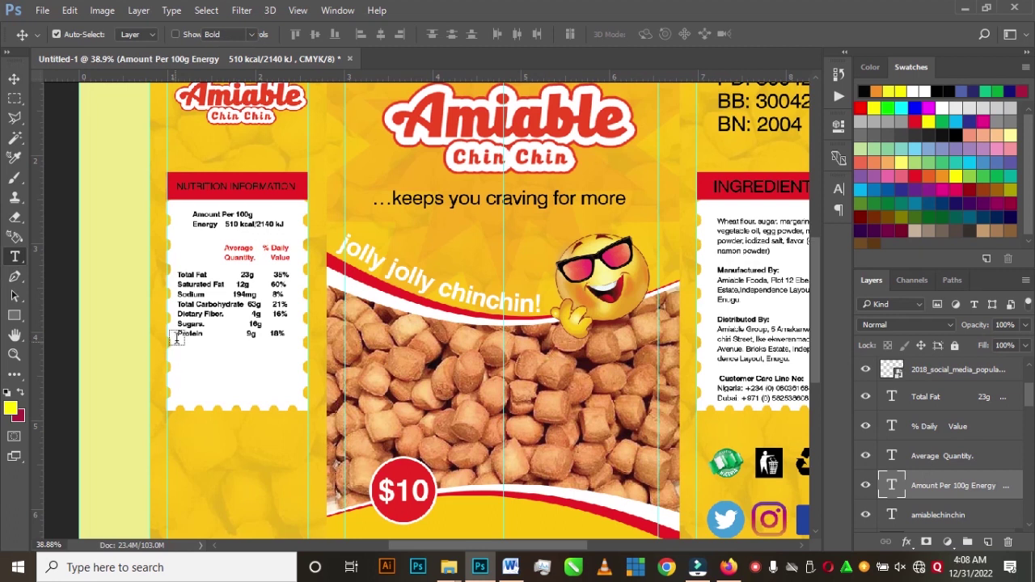
left_click_drag(176, 349, 295, 393)
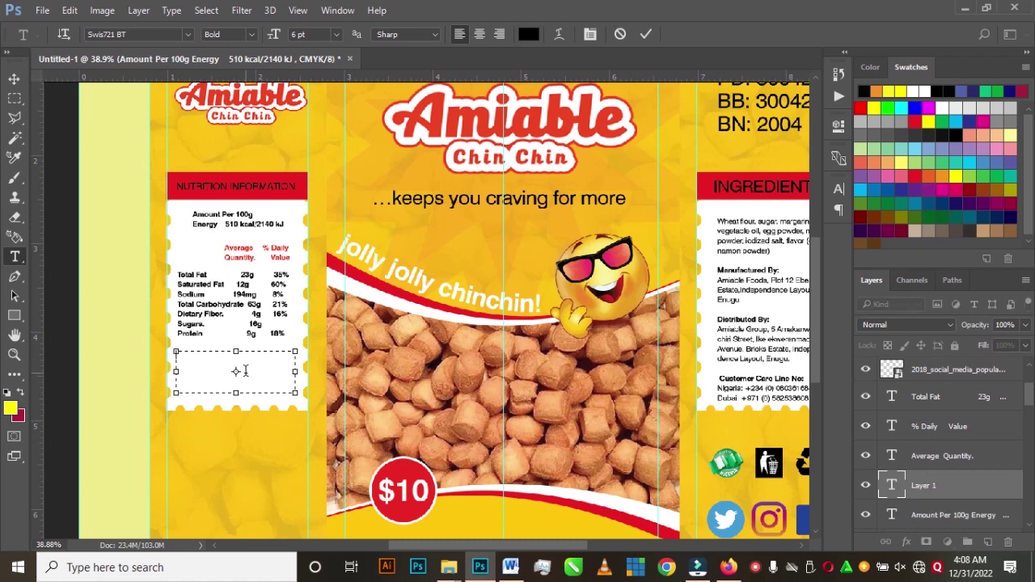
key("ctrl+v")
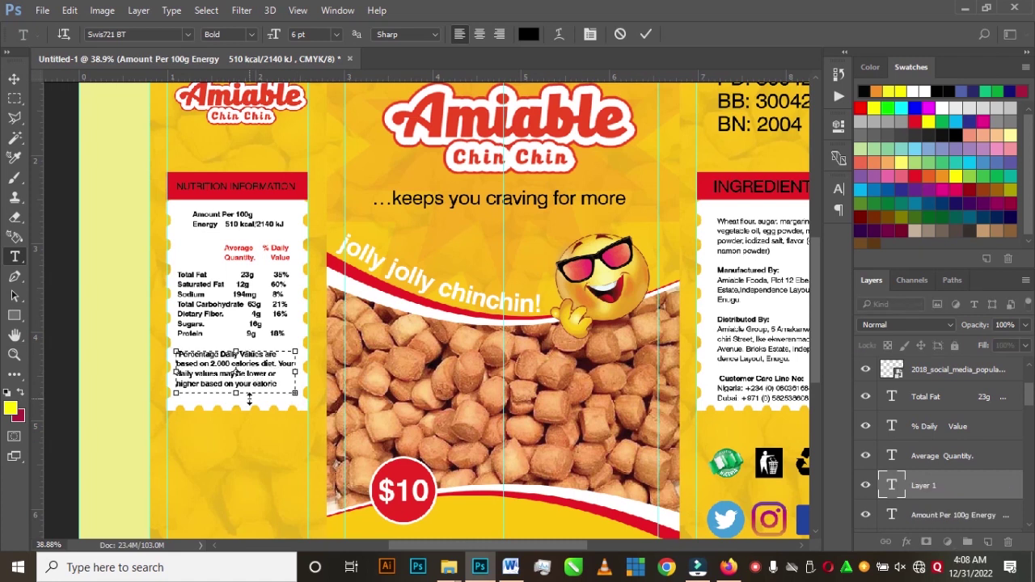
scroll(249, 396, "up", 4)
left_click_drag(231, 414, 230, 410)
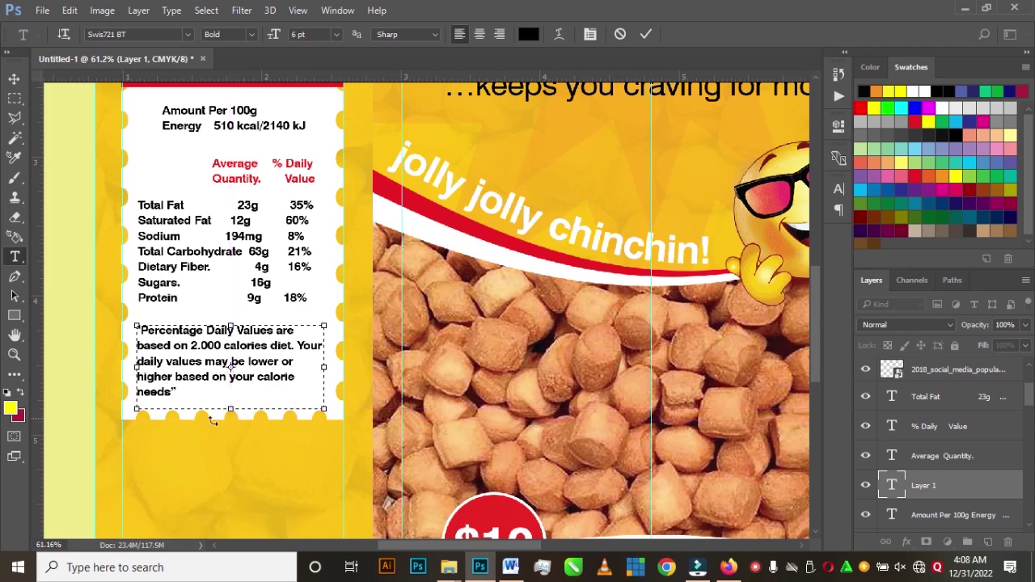
left_click(645, 35)
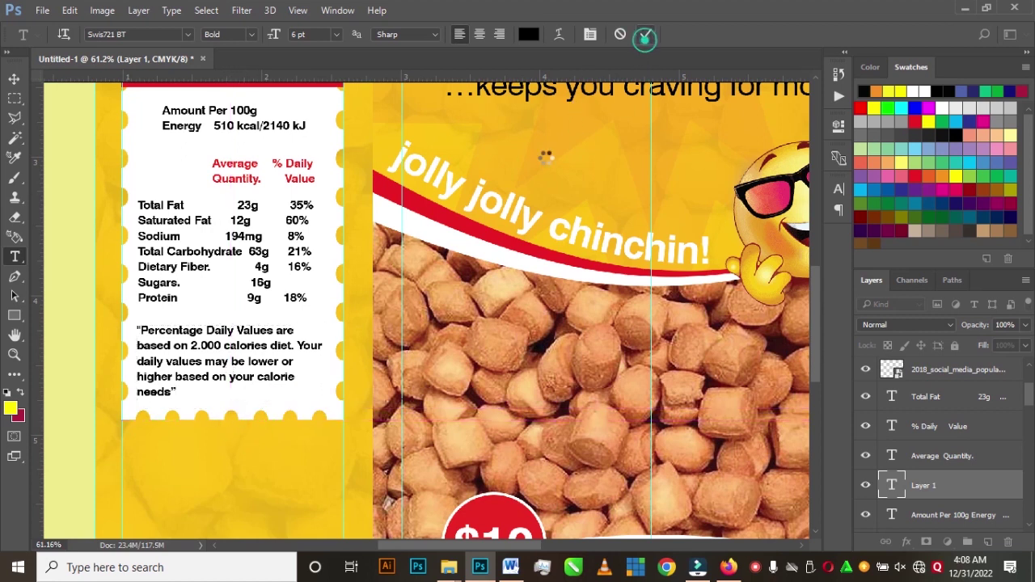
left_click(13, 79)
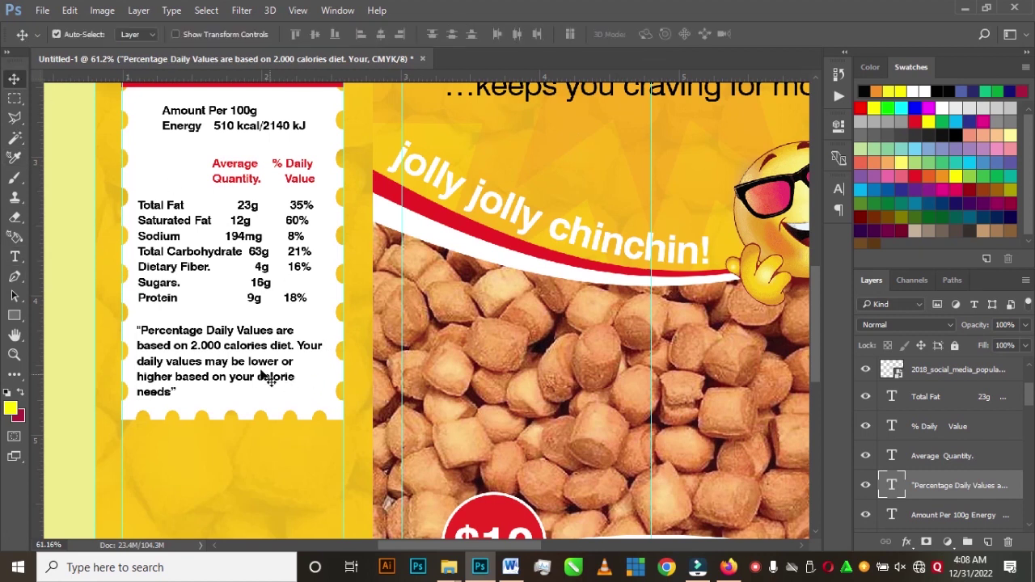
- Colour the note text with the red sampled from the band
left_click(839, 188)
left_click(788, 282)
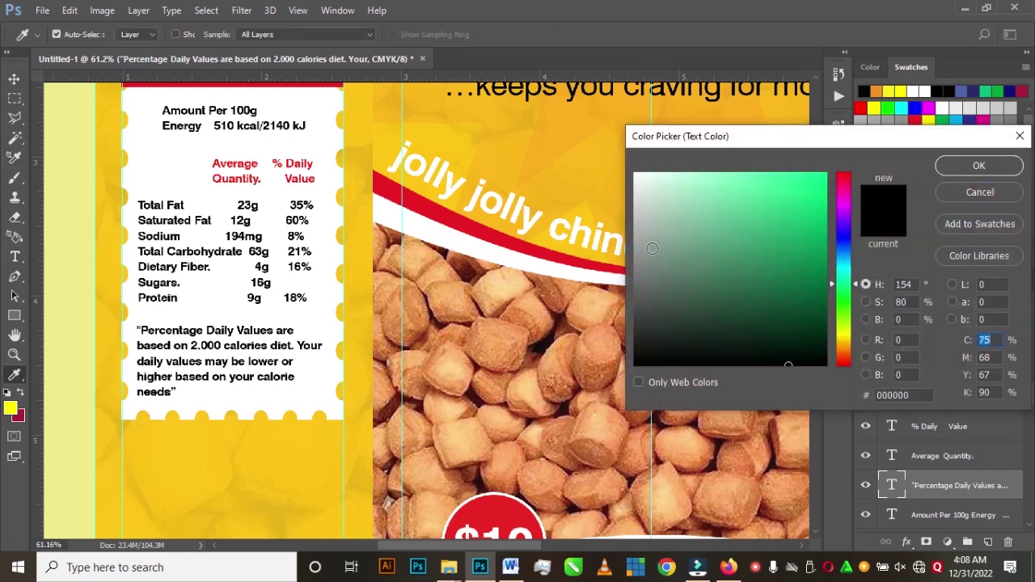
left_click(538, 251)
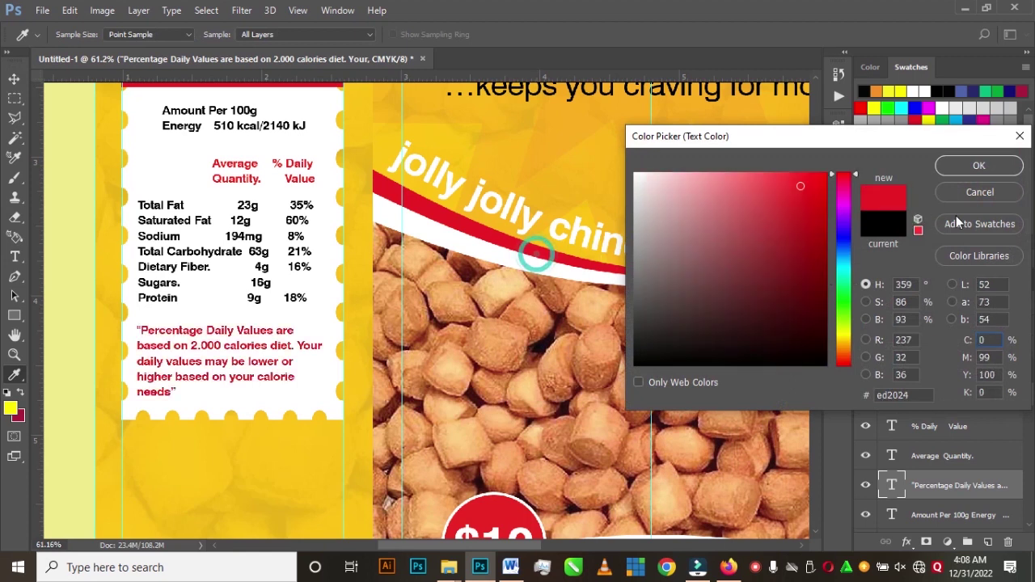
key("Return")
scroll(492, 212, "down", 1)
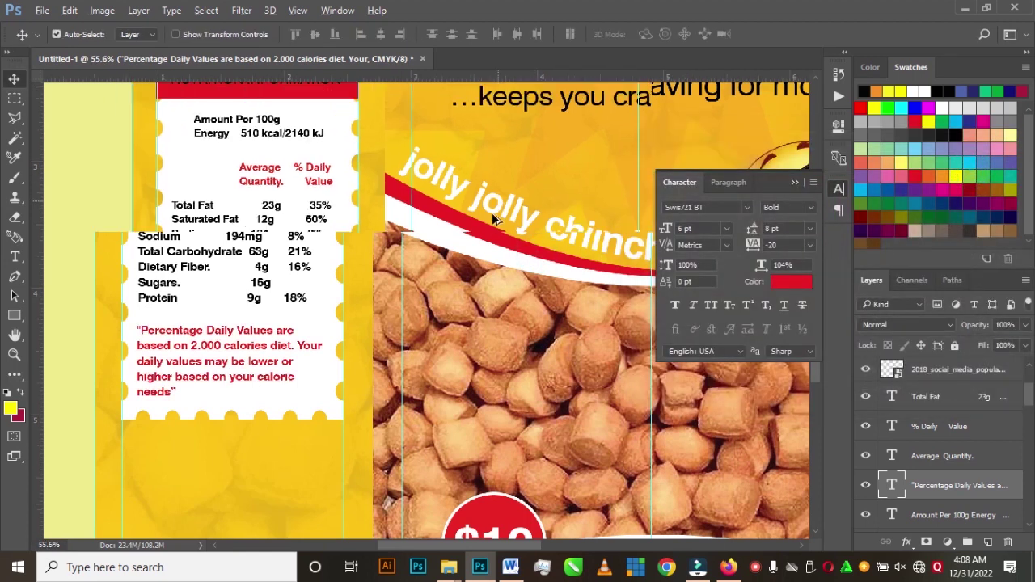
left_click(795, 182)
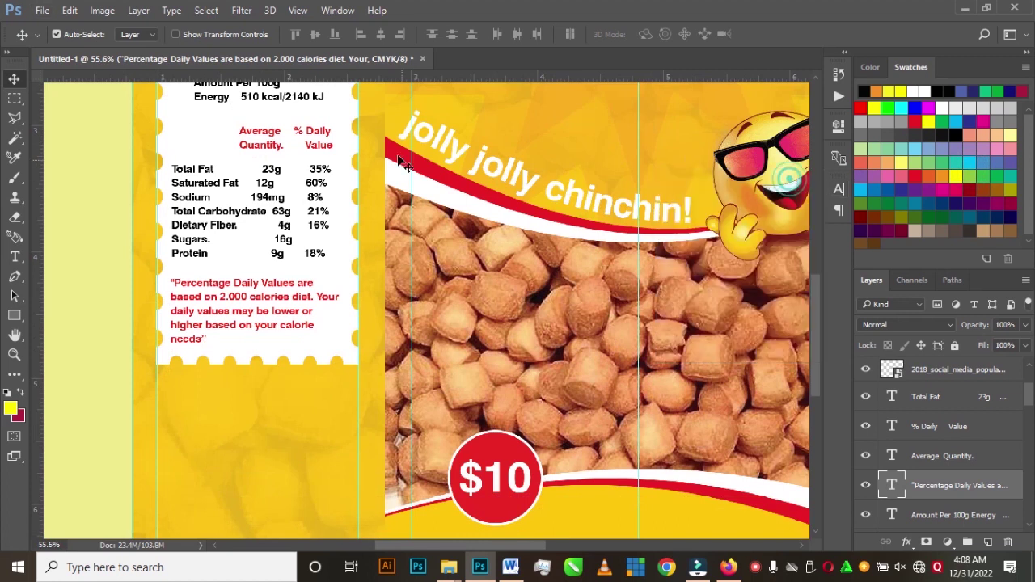
scroll(285, 281, "down", 5)
scroll(271, 279, "down", 3)
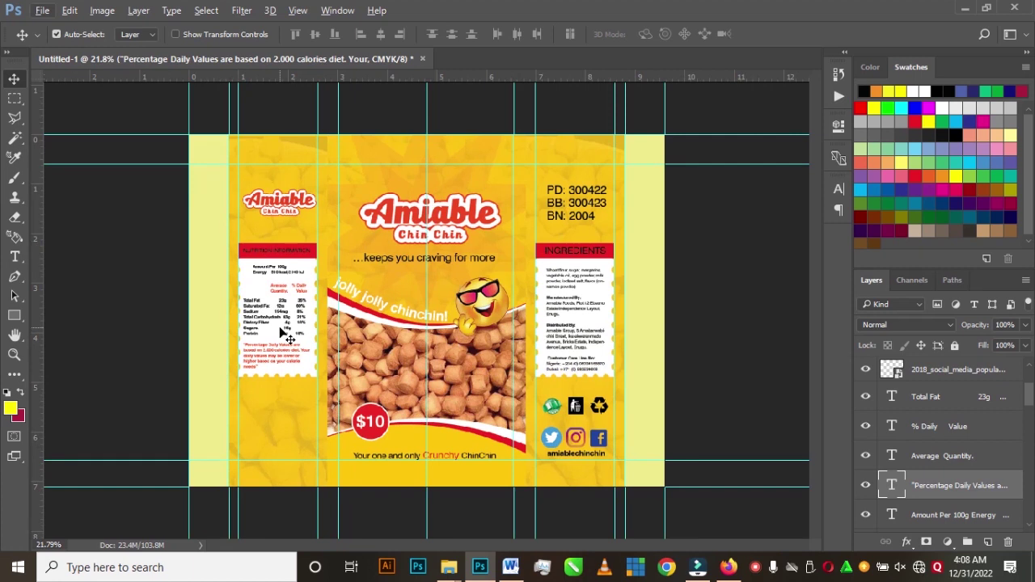
- Select the storage, warning and net weight lines in the Word pack details
left_click(510, 567)
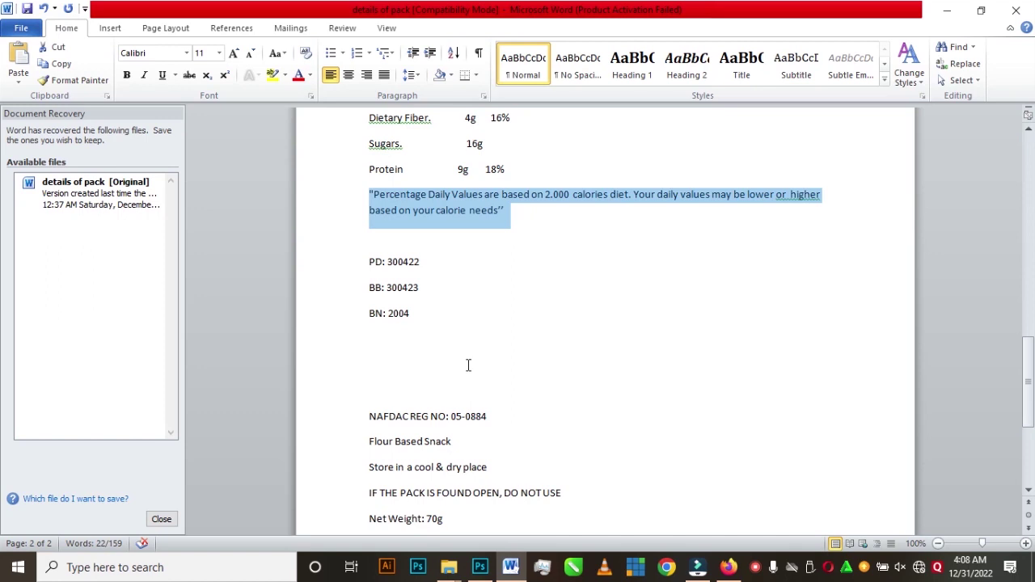
scroll(467, 365, "down", 1)
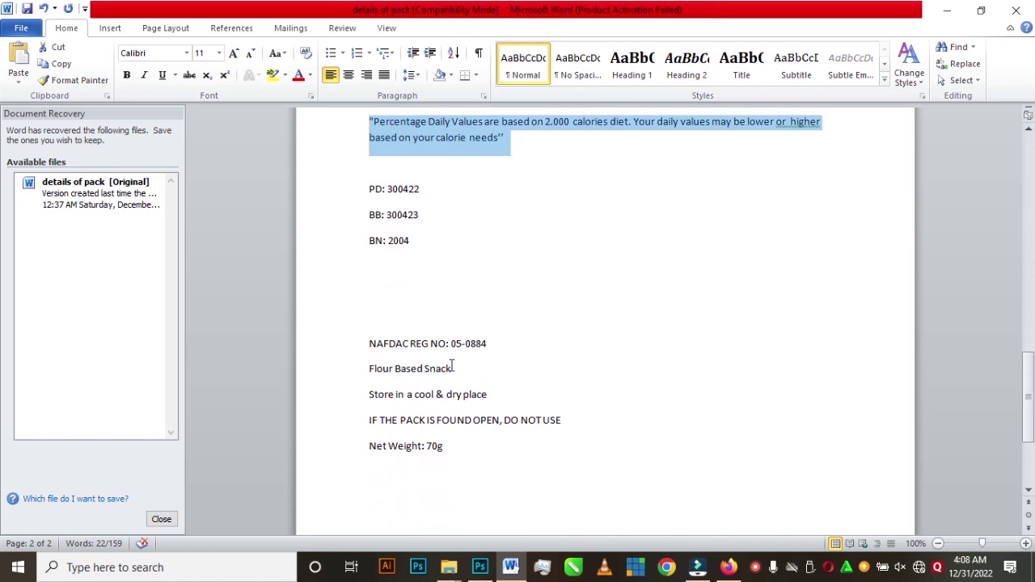
left_click_drag(368, 369, 563, 447)
- Paste the storage, warning and net weight lines into a text box below the nutrition panel
key("alt+Tab")
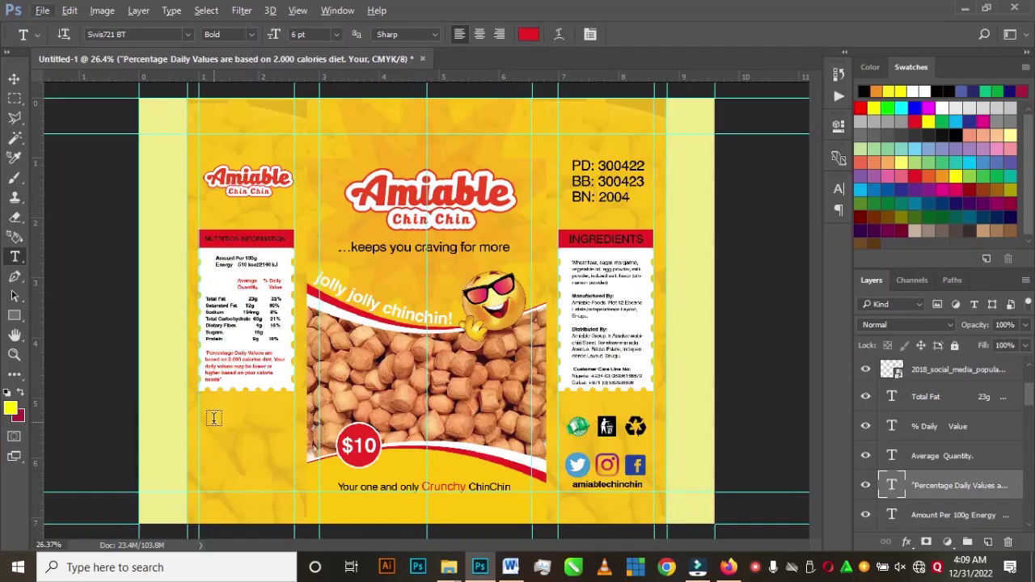
left_click_drag(203, 414, 293, 480)
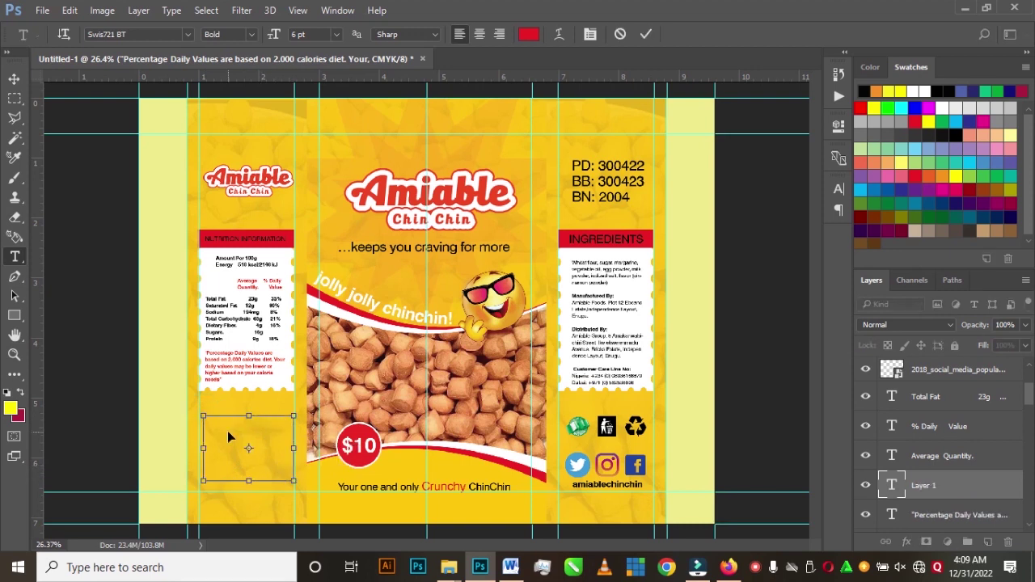
key("ctrl+v")
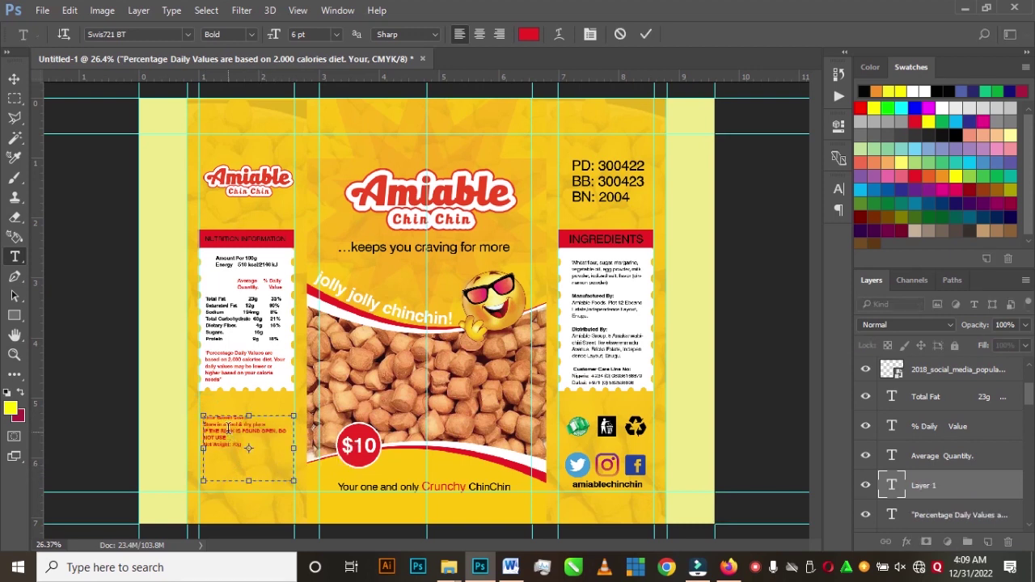
left_click(645, 33)
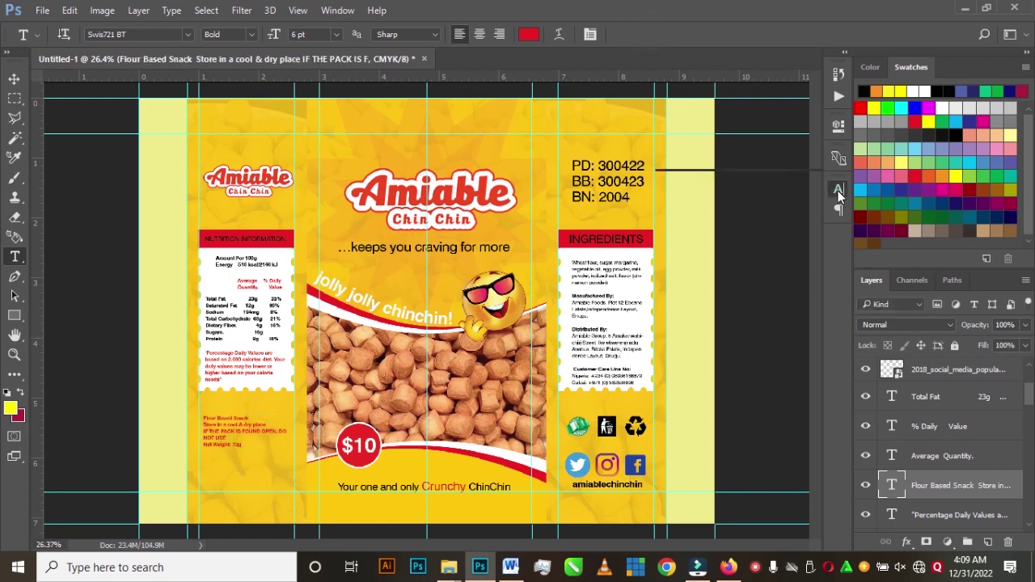
- Centre-align the storage text block in black and position it under the nutrition panel
left_click(837, 190)
left_click(729, 184)
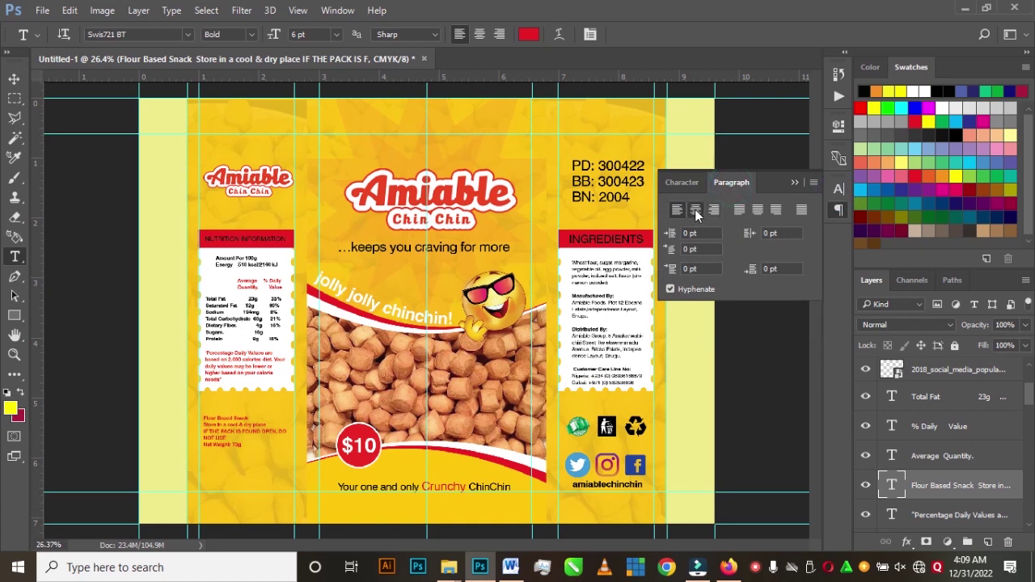
left_click(694, 210)
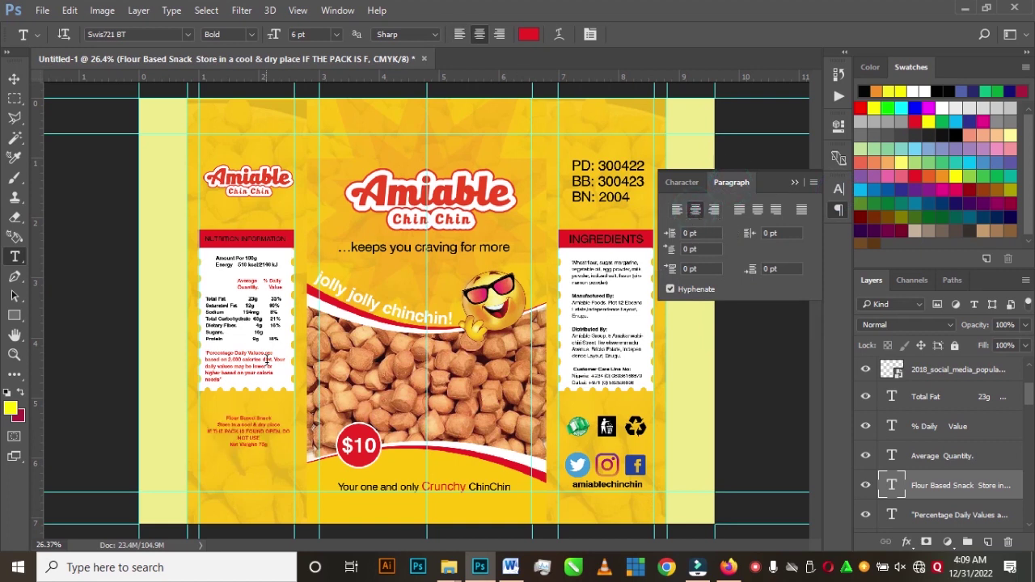
left_click(16, 79)
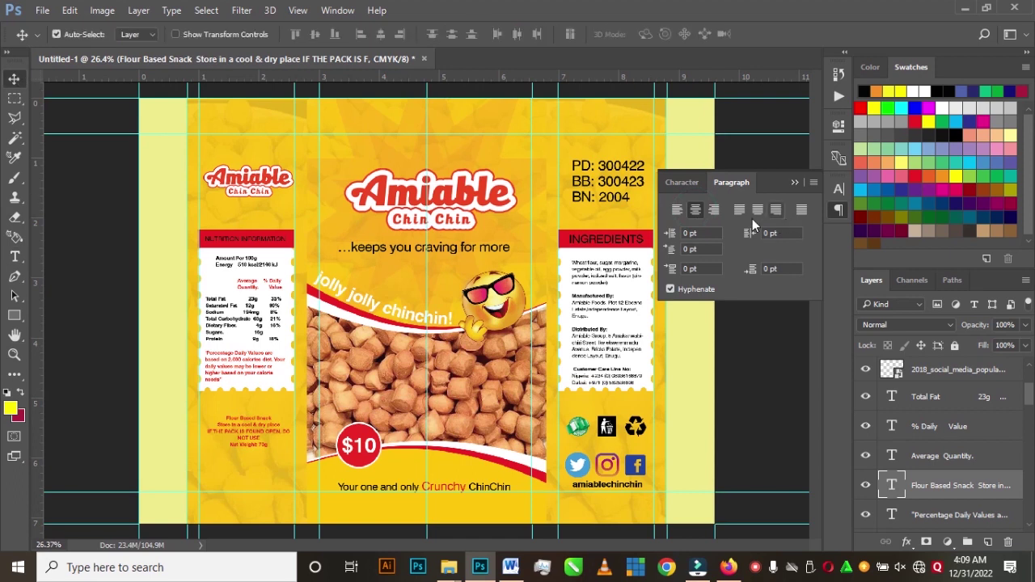
left_click(680, 182)
left_click(797, 281)
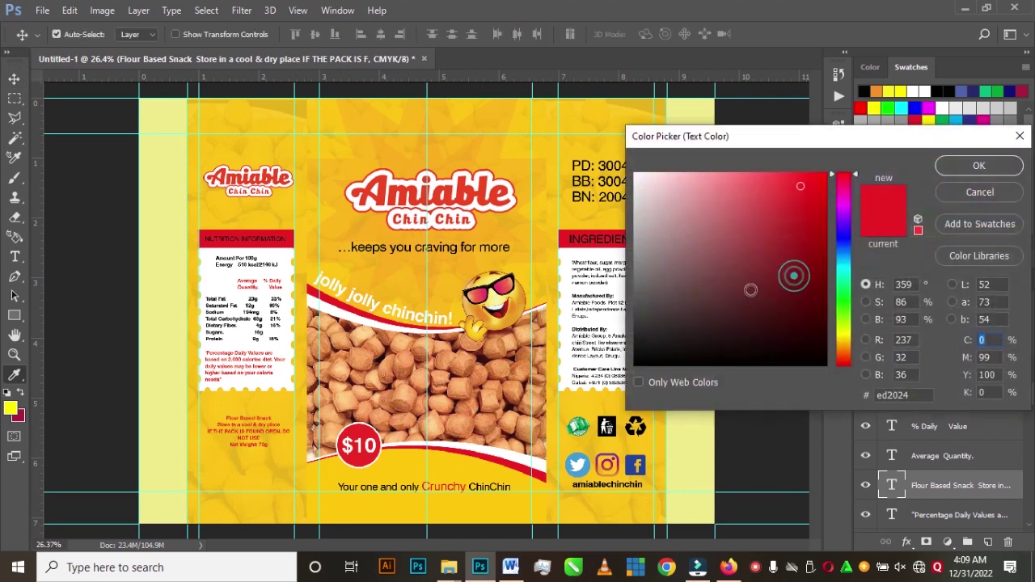
left_click(978, 165)
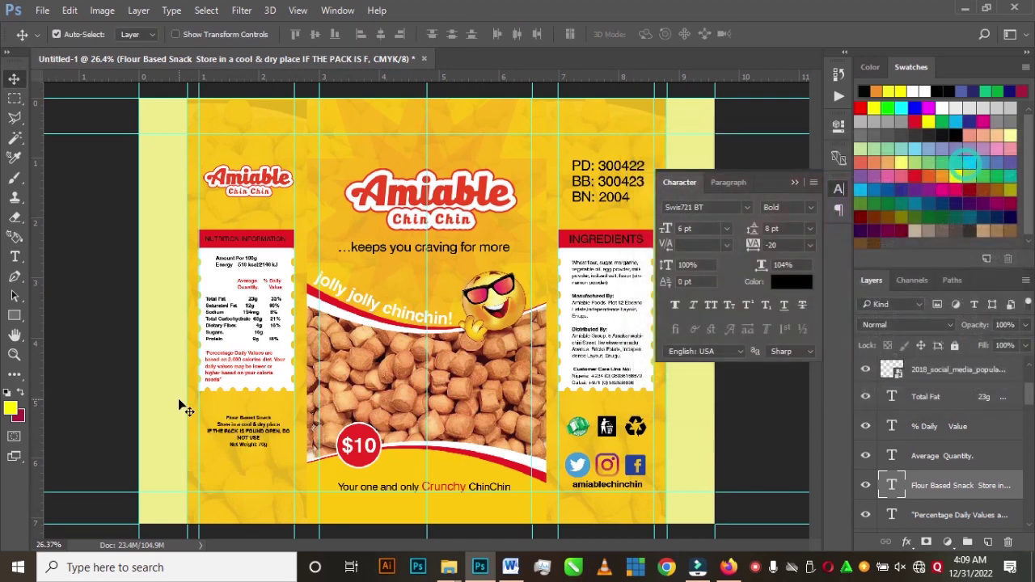
scroll(235, 451, "up", 2)
scroll(234, 451, "up", 1)
left_click_drag(297, 434, 295, 433)
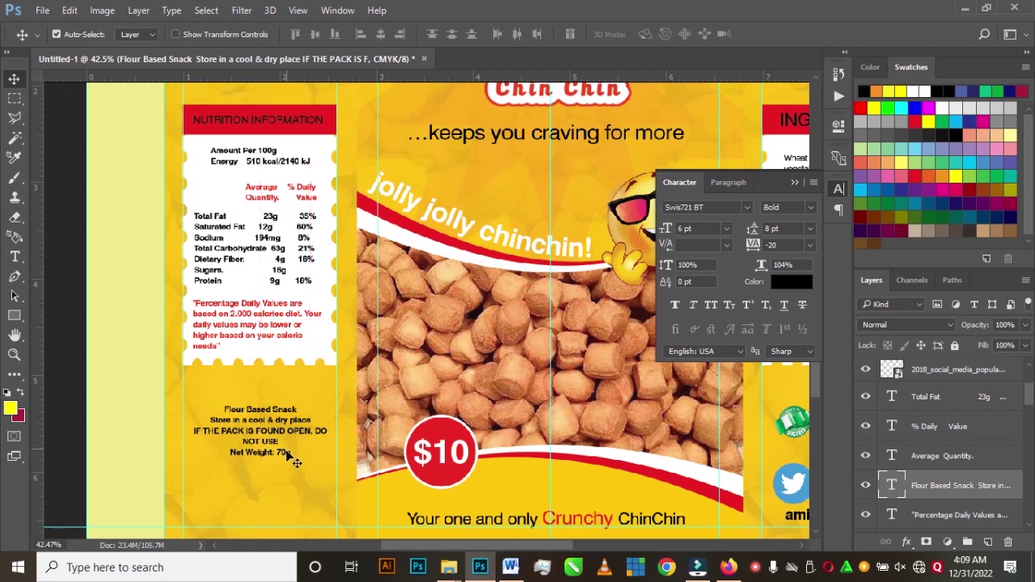
- Add a blank line above 'Net Weight: 70g' and set that line to 9 pt
left_click(14, 256)
scroll(275, 454, "up", 5)
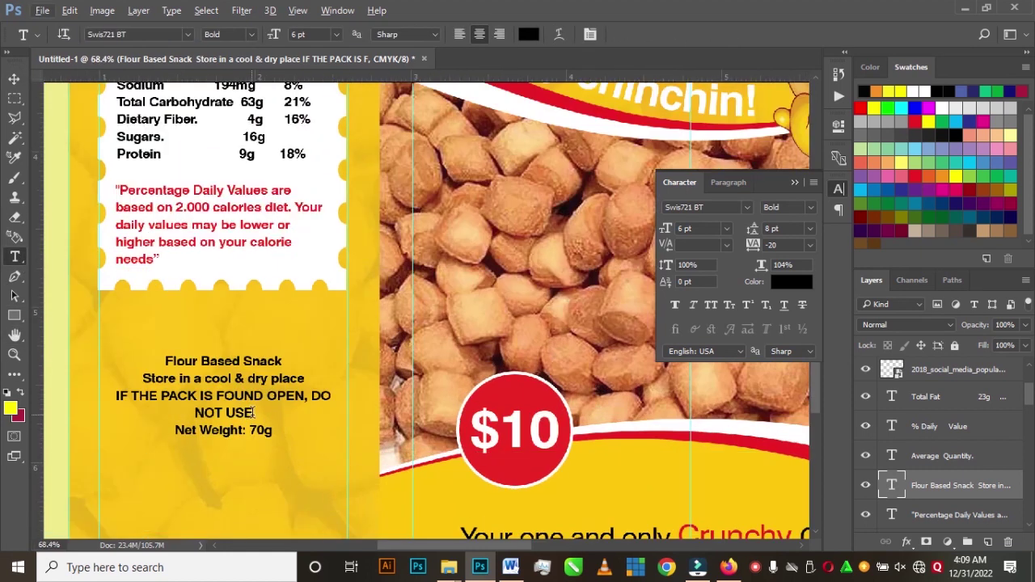
left_click(255, 412)
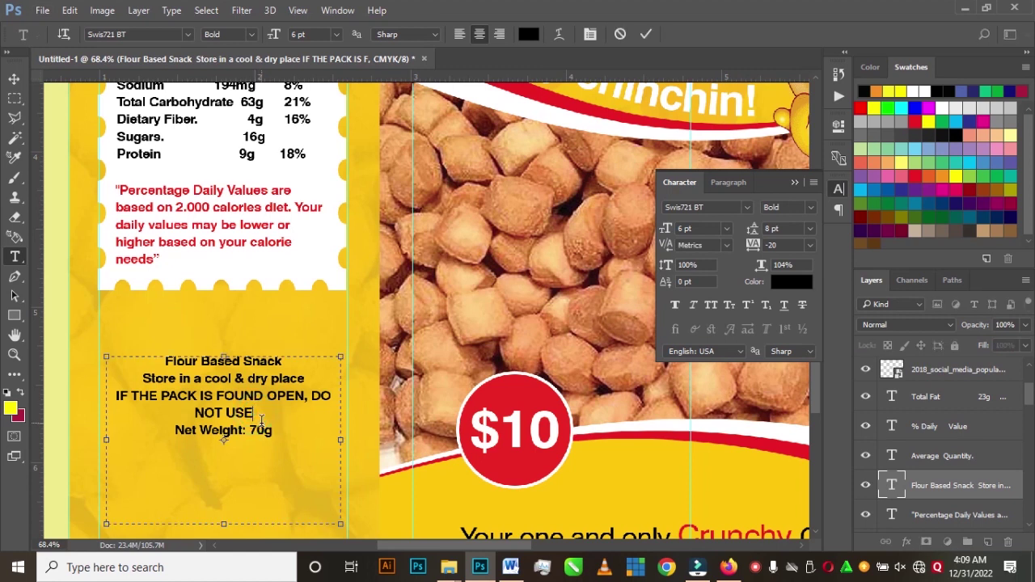
key("Return")
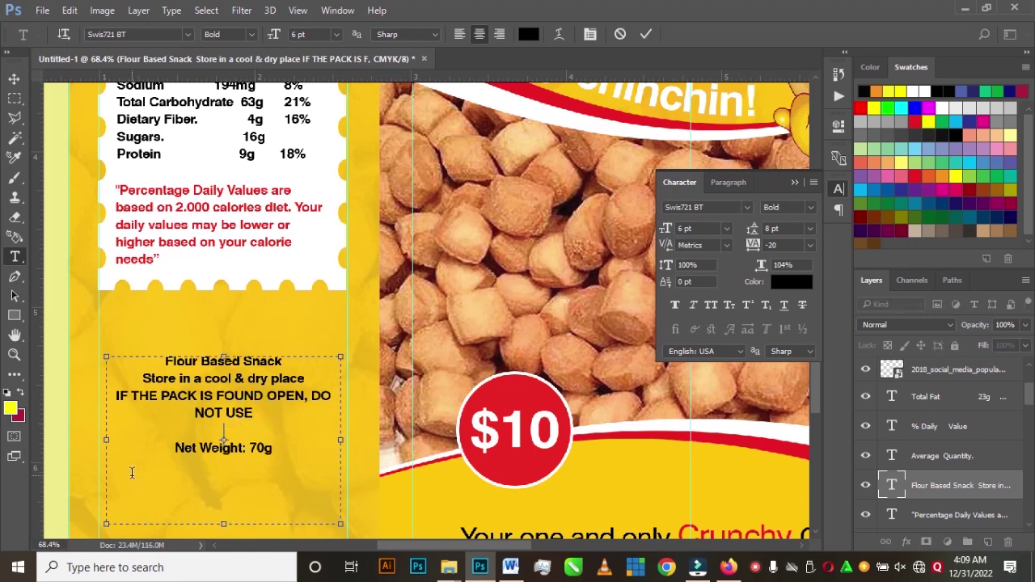
left_click_drag(162, 447, 295, 447)
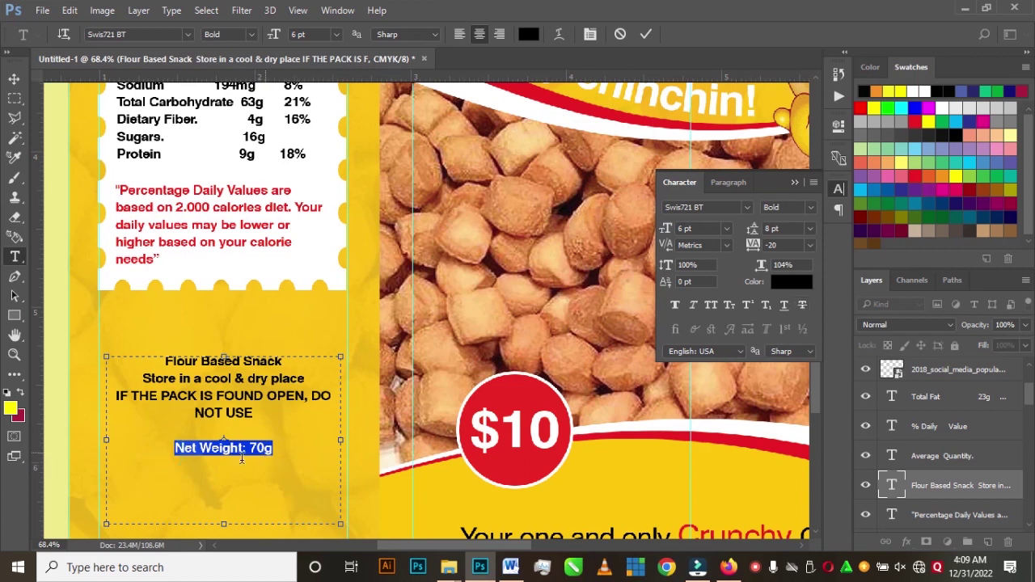
left_click(727, 228)
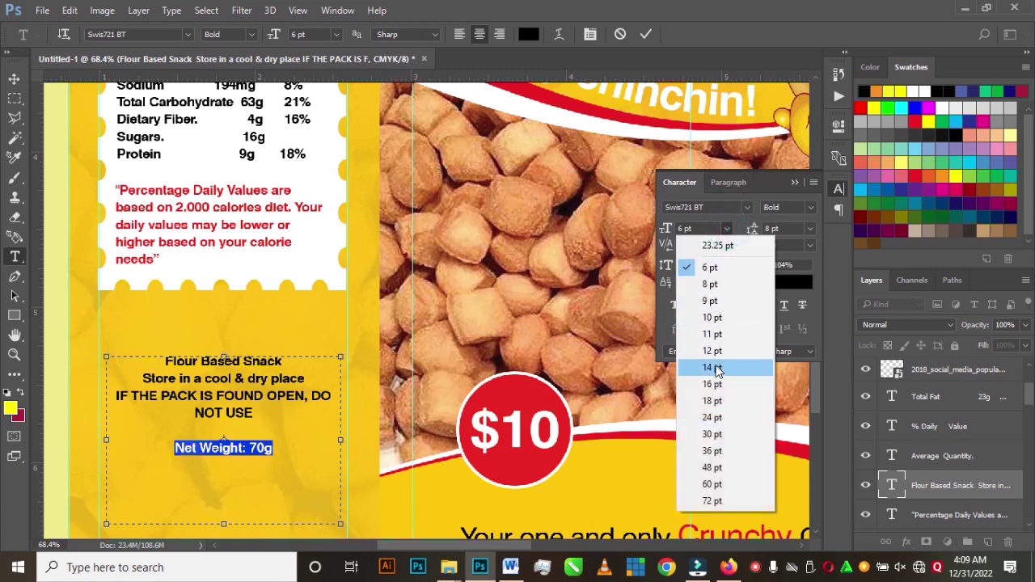
left_click(721, 334)
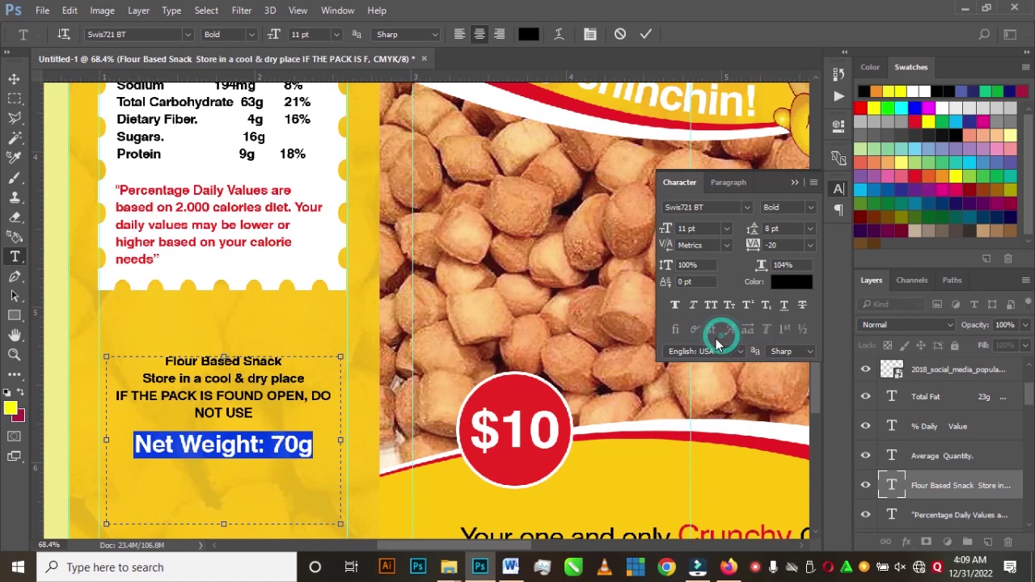
left_click(727, 228)
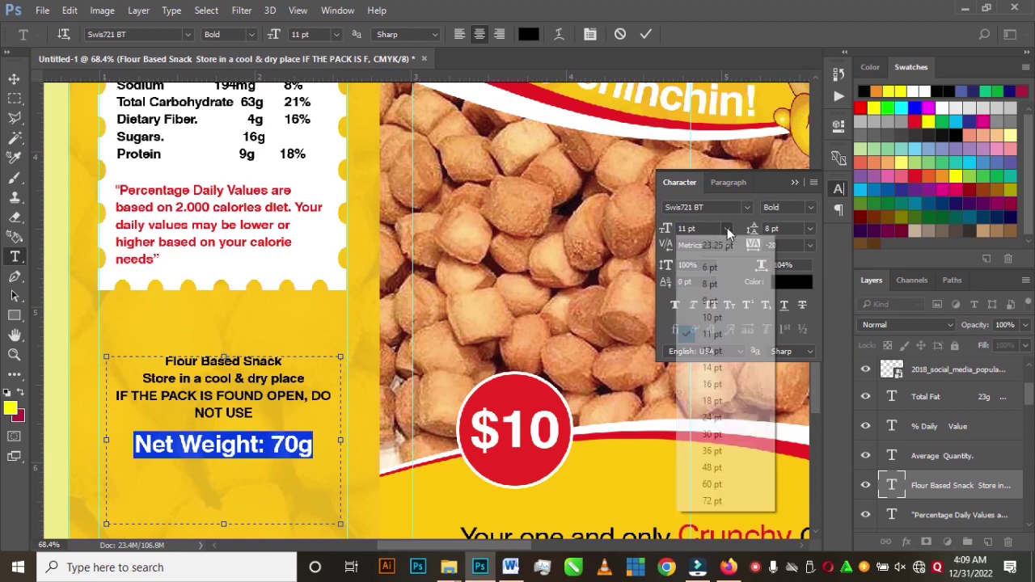
left_click(716, 318)
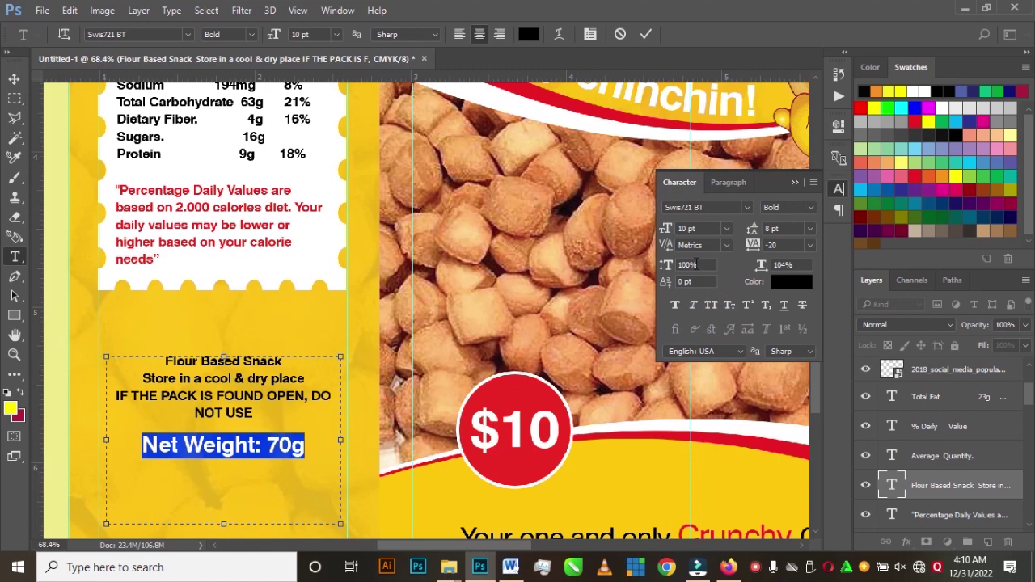
left_click(726, 231)
left_click(720, 300)
left_click(14, 79)
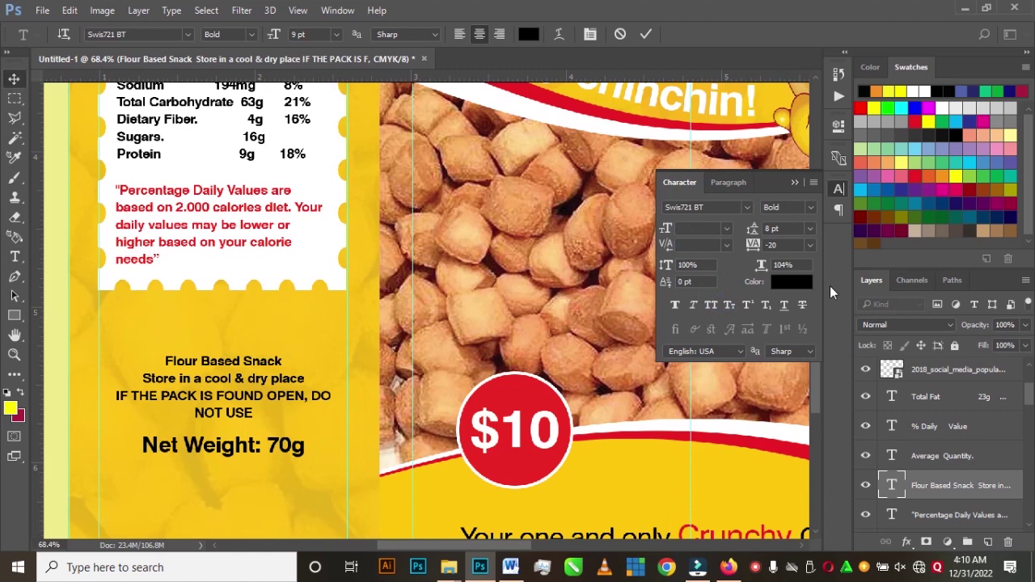
left_click(794, 182)
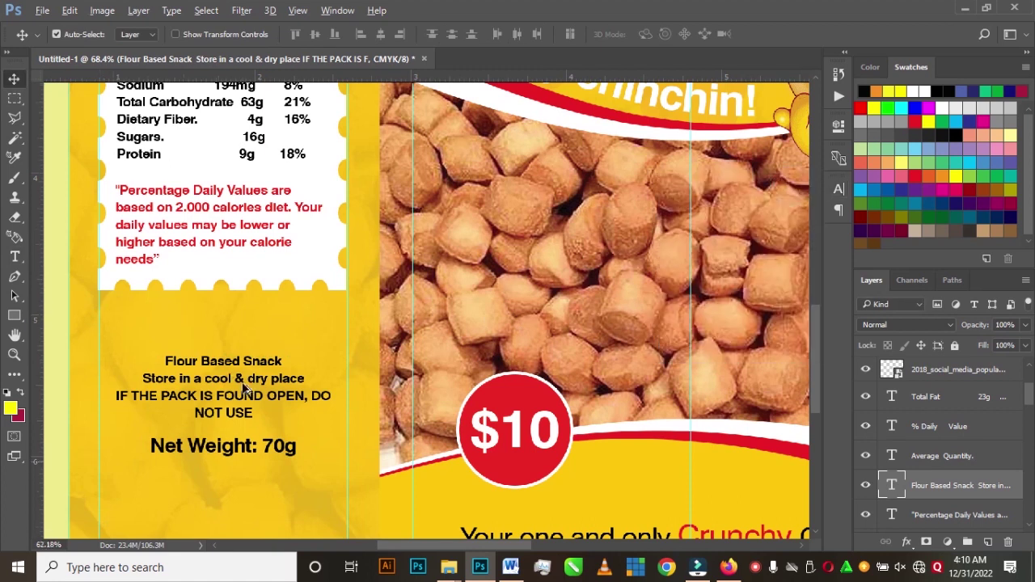
scroll(245, 388, "down", 2)
scroll(245, 388, "down", 4)
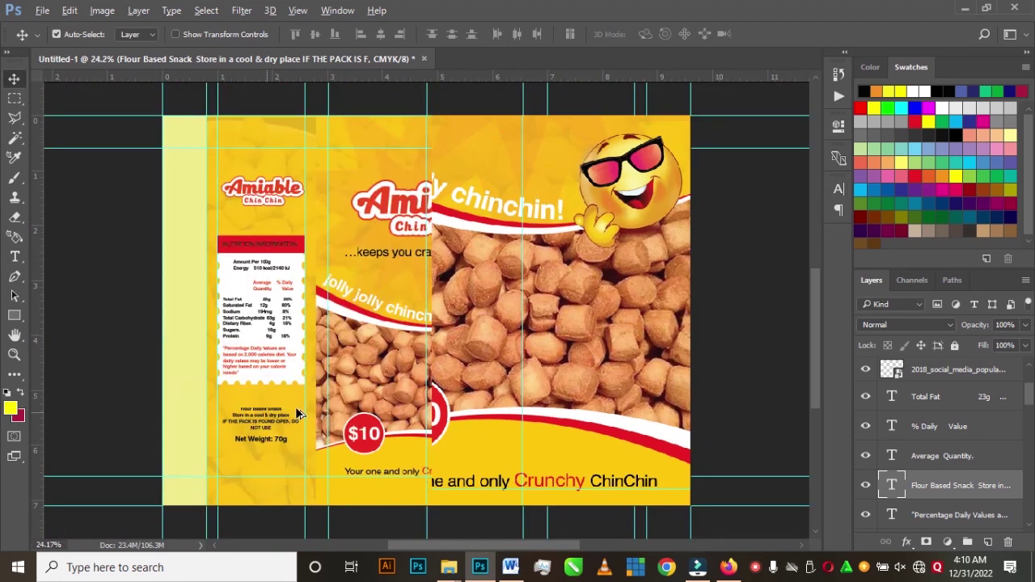
scroll(324, 398, "up", 1)
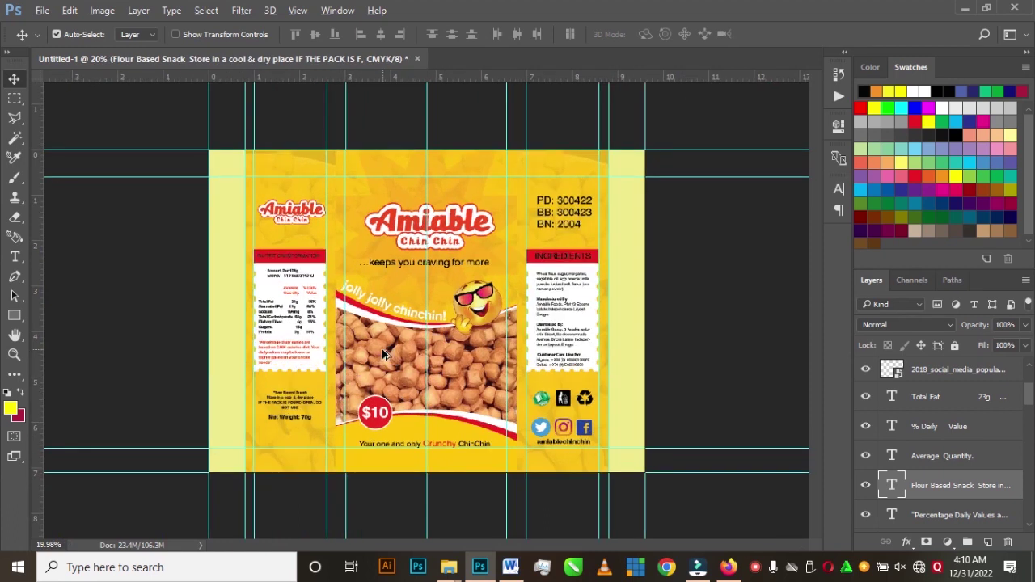
scroll(383, 352, "up", 4)
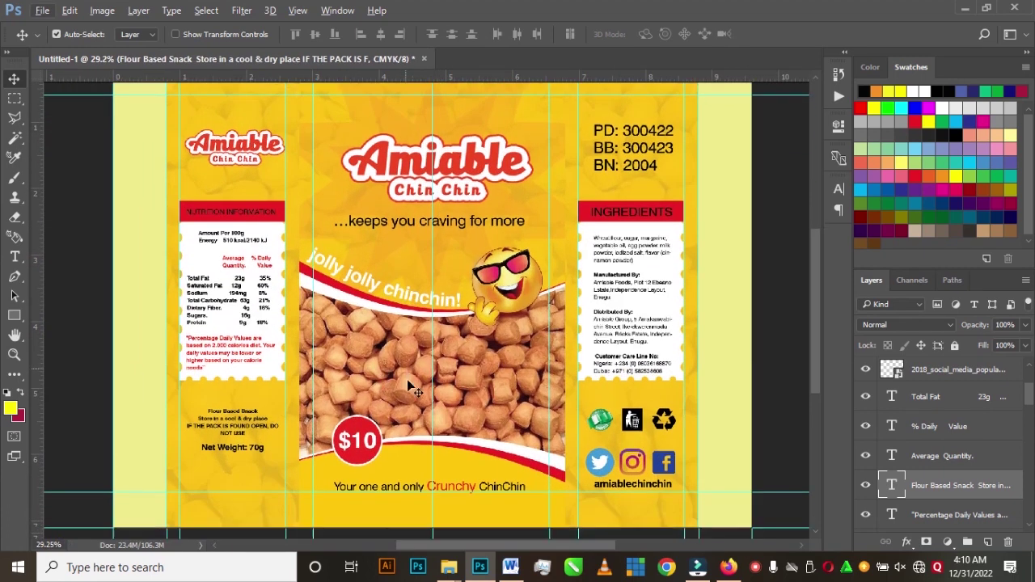
scroll(407, 380, "down", 1)
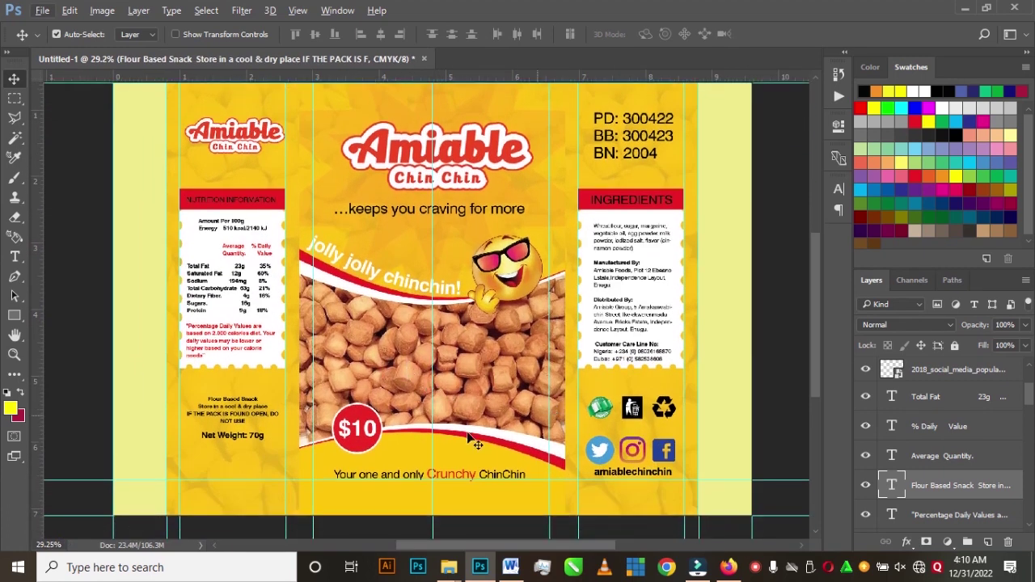
scroll(446, 462, "down", 2)
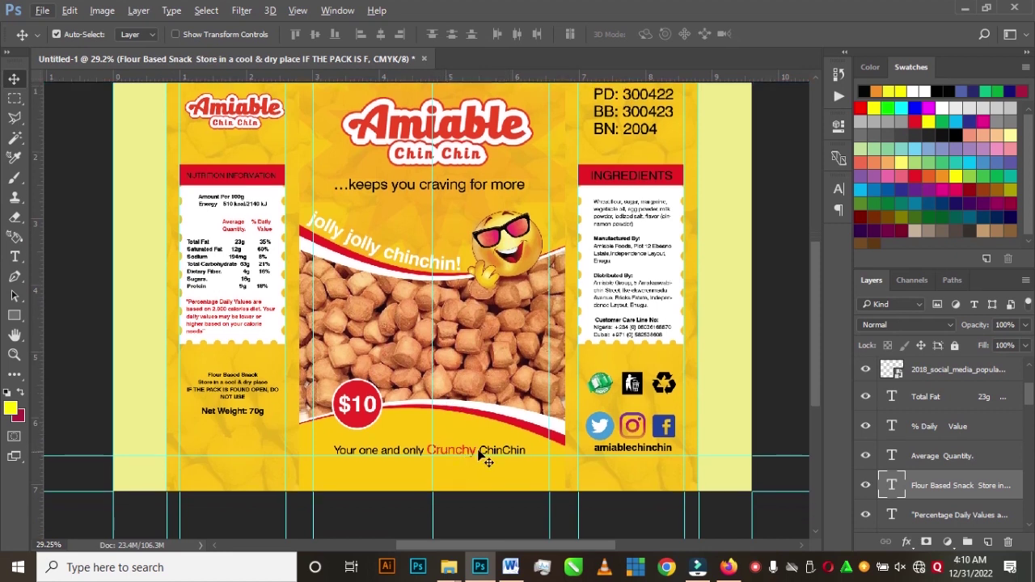
- Draw a small circle below the $10 badge with the Ellipse Tool
left_click(15, 316)
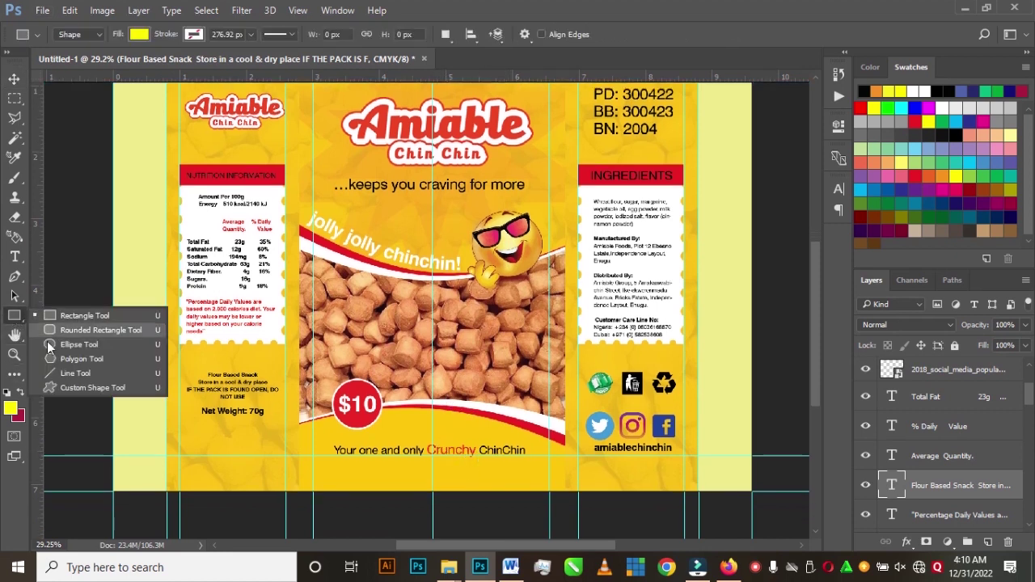
left_click(62, 342)
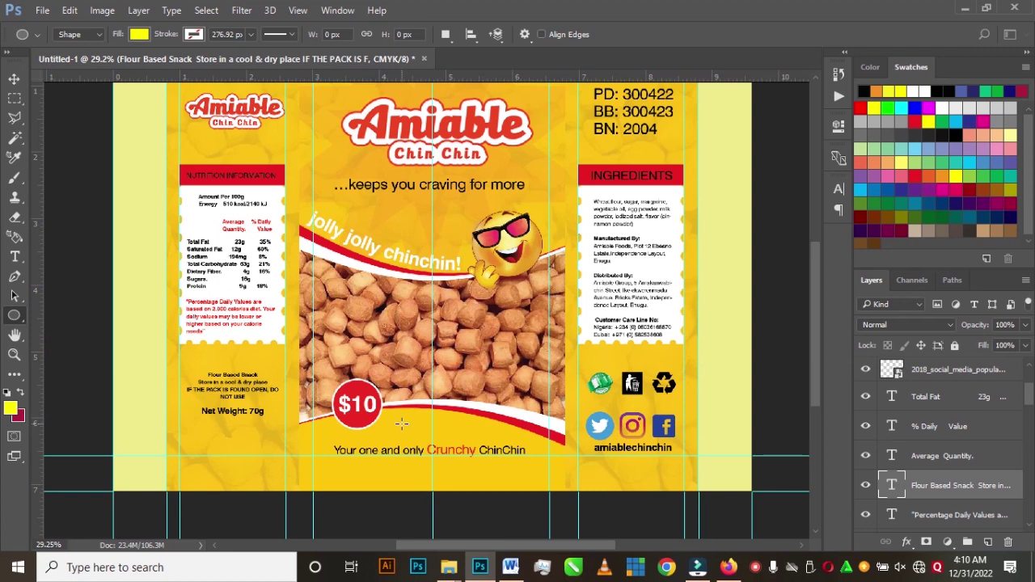
left_click_drag(411, 412, 438, 441)
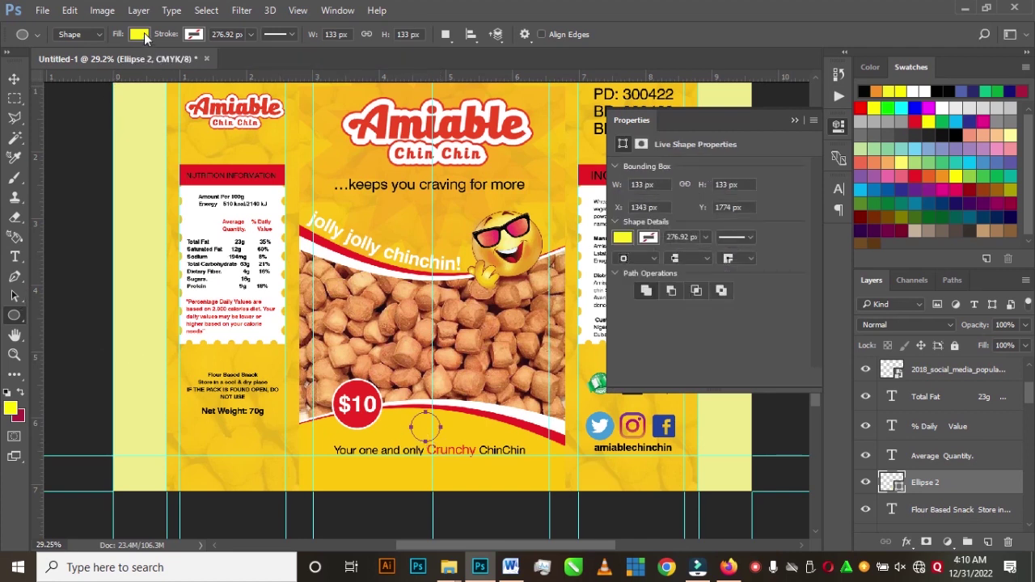
- Fill the circle with a gradient whose left stop is red sampled from the artwork
left_click(139, 34)
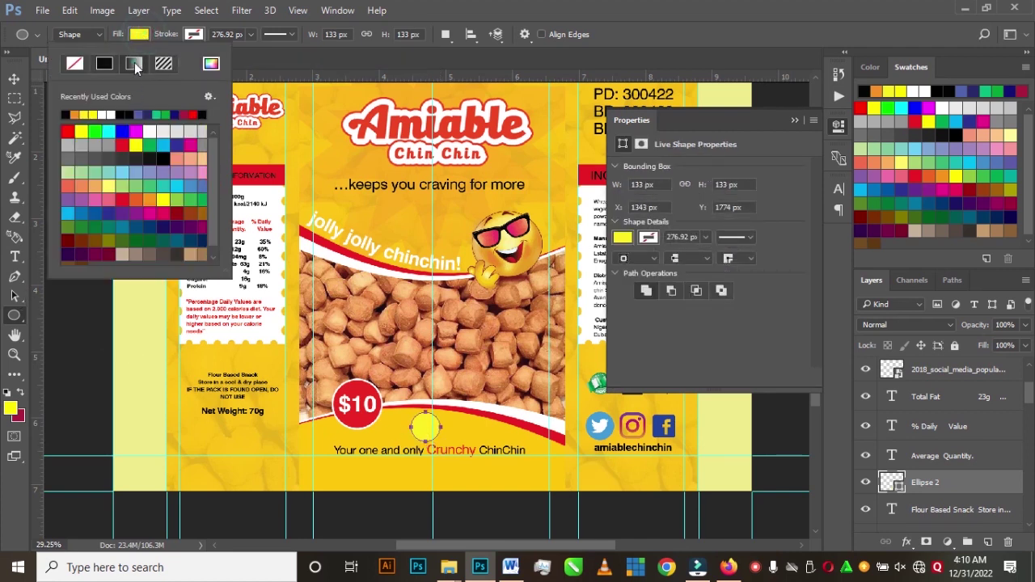
left_click(134, 63)
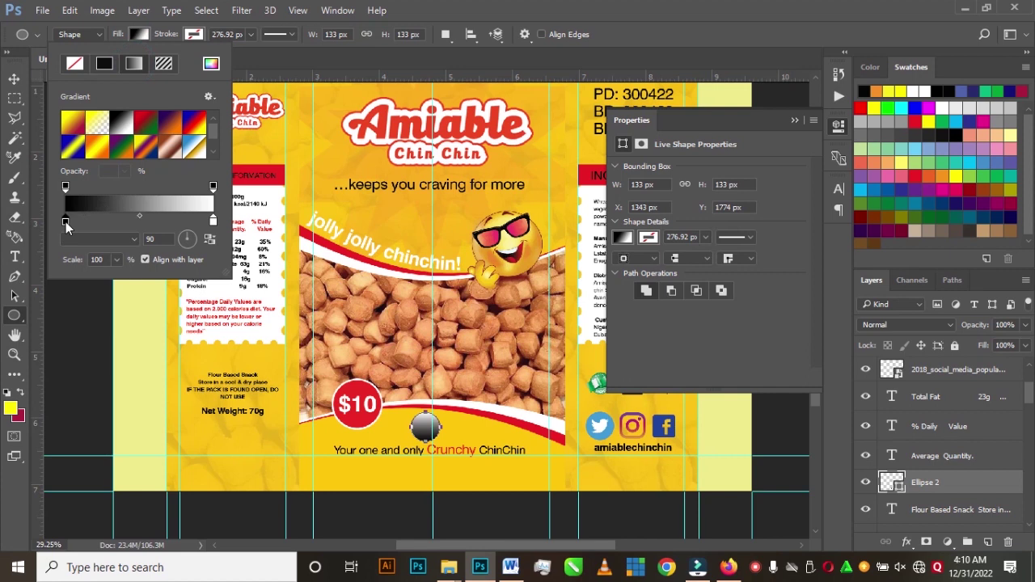
double_click(66, 222)
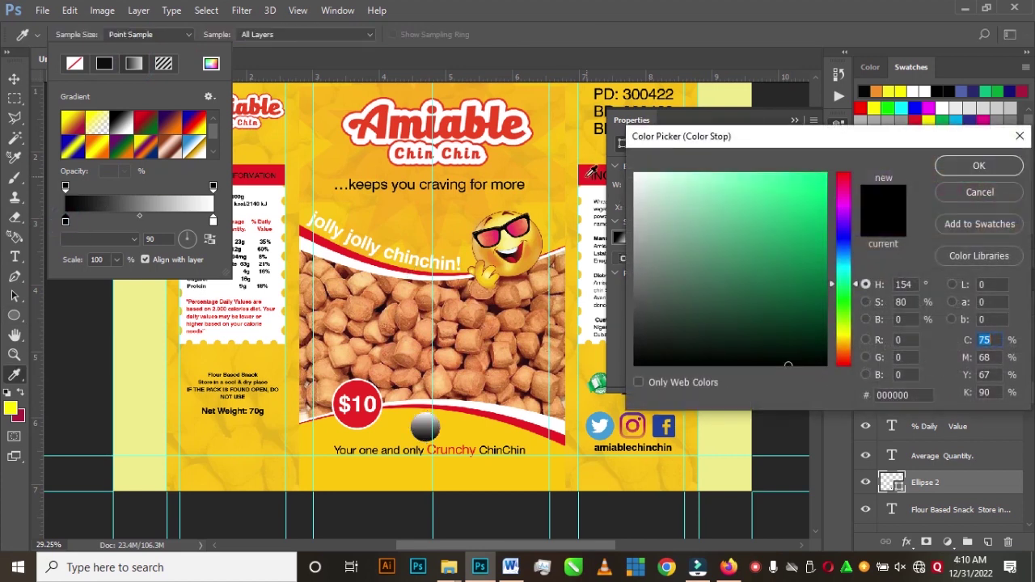
left_click(593, 174)
left_click(975, 166)
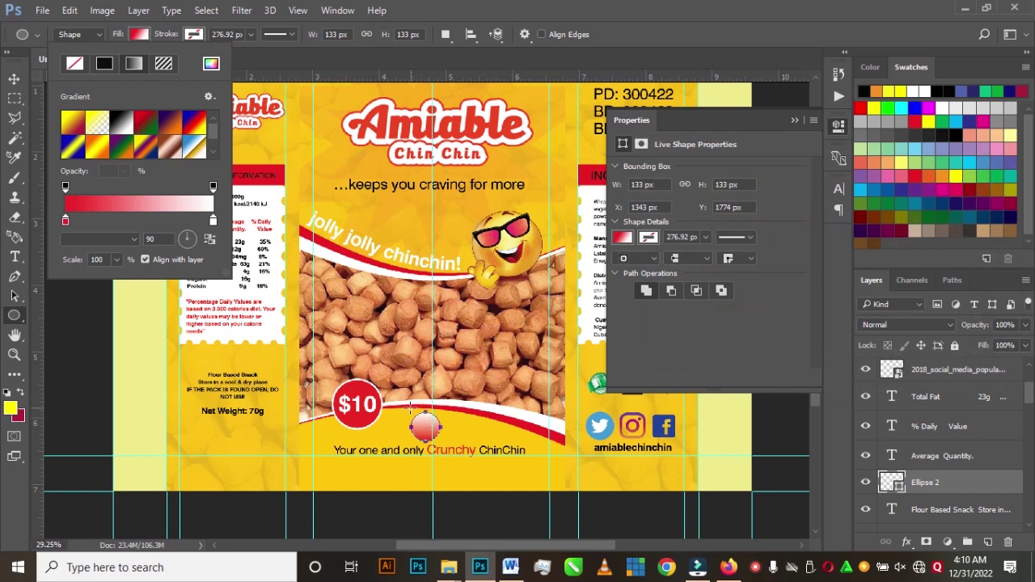
- Set the gradient's right stop to bright yellow (ffea03) and confirm the fill
double_click(212, 222)
left_click(694, 183)
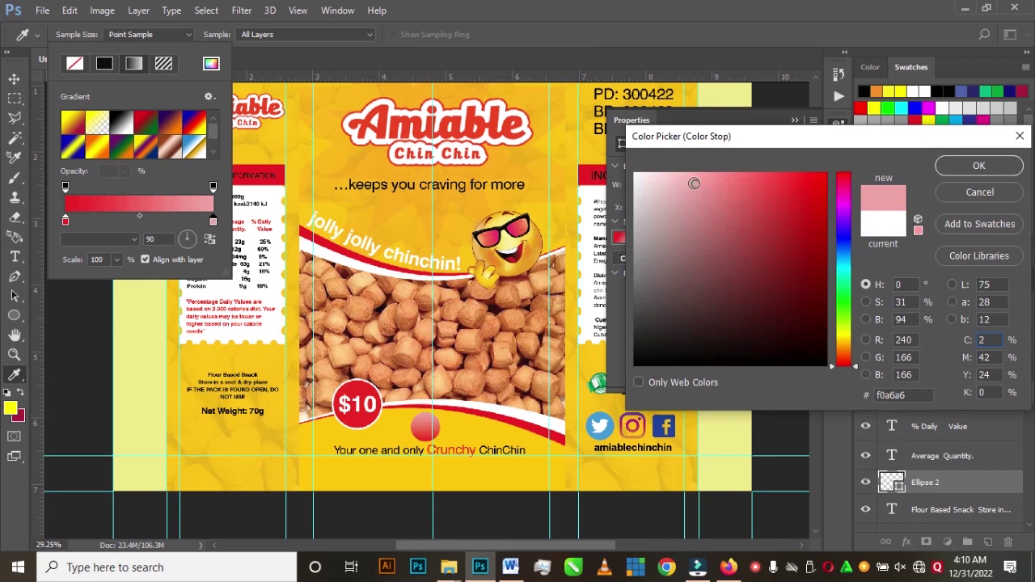
left_click(678, 177)
left_click(683, 175)
left_click(702, 176)
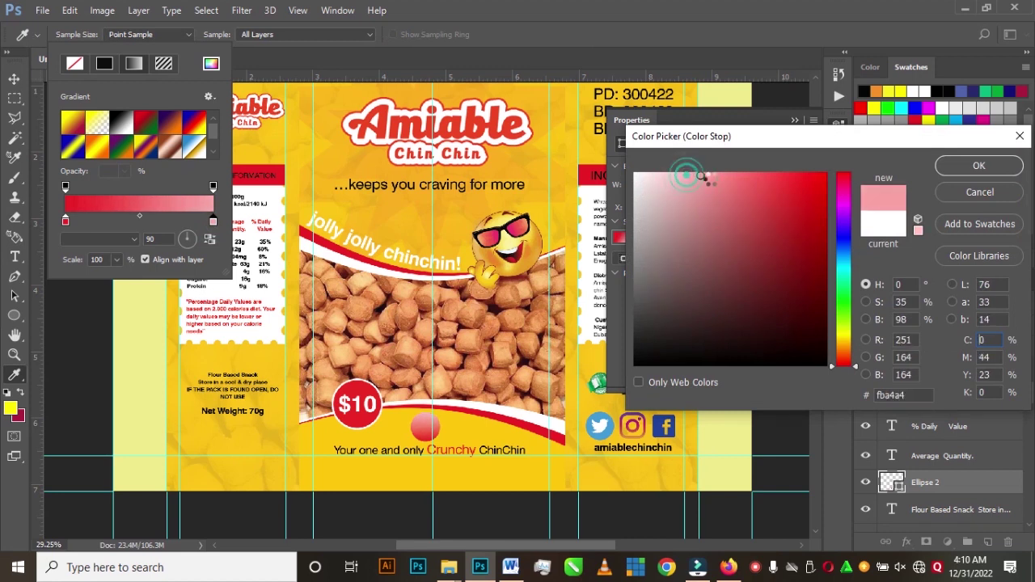
left_click(745, 177)
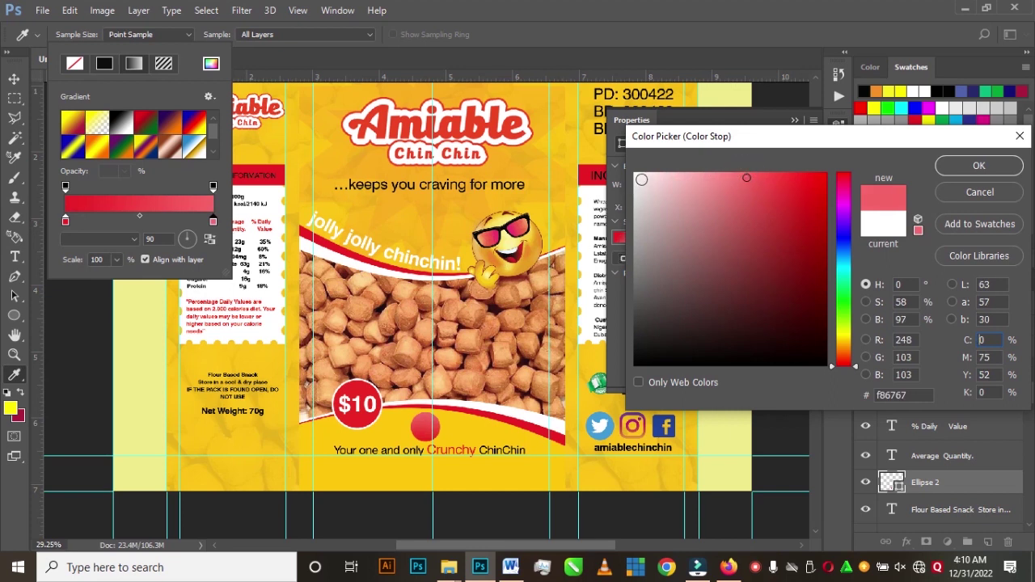
left_click(636, 174)
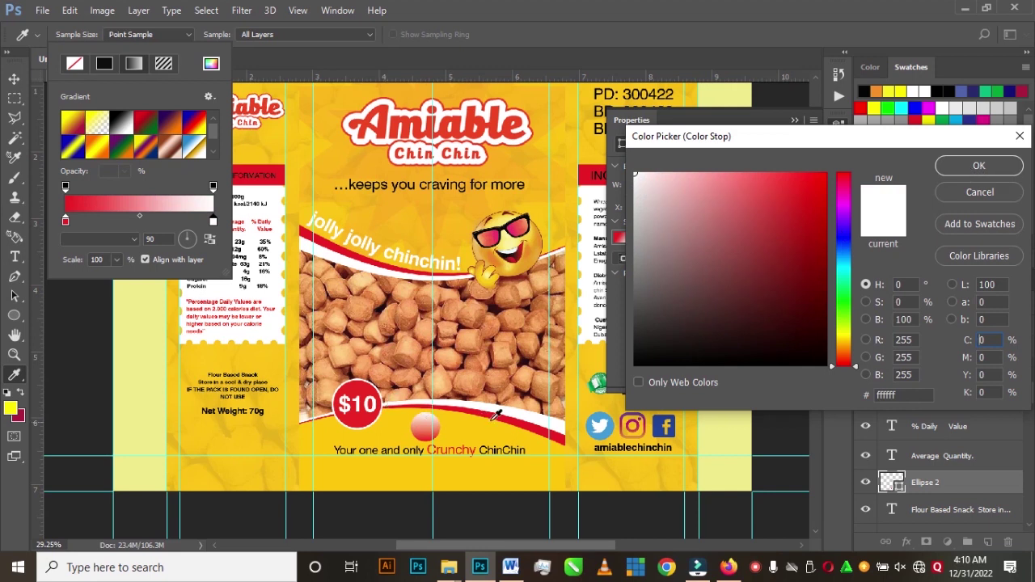
mouse_move(851, 344)
left_mouse_down()
mouse_move(847, 331)
mouse_move(841, 347)
mouse_move(844, 336)
left_mouse_up()
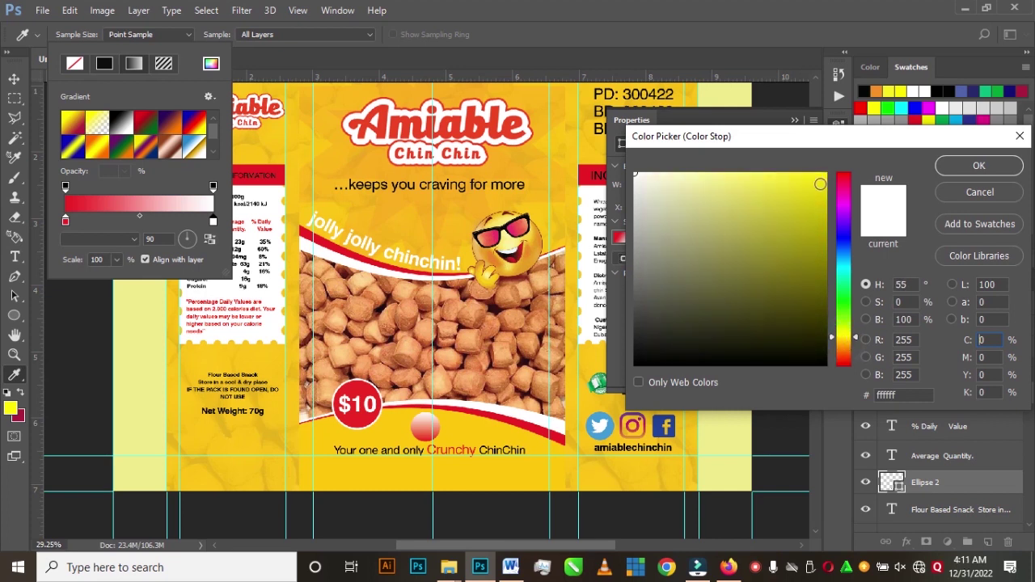
left_click(822, 173)
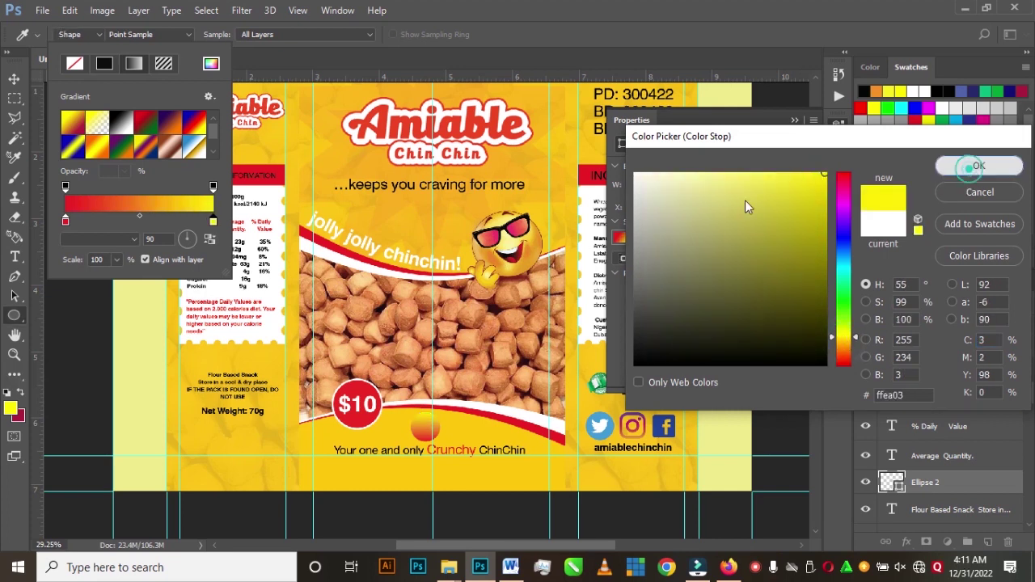
key("Return")
key("Return")
key("v")
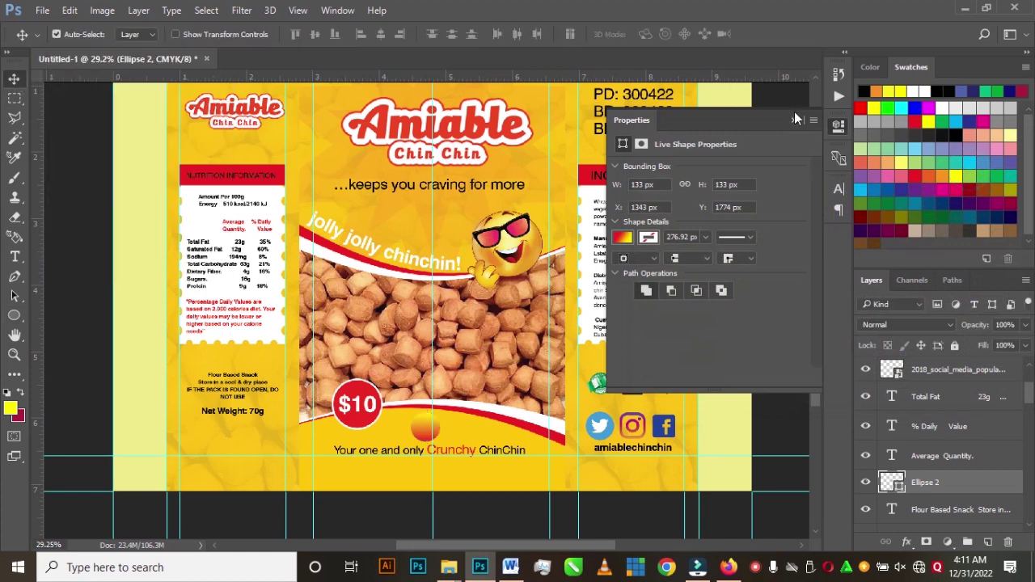
left_click(794, 119)
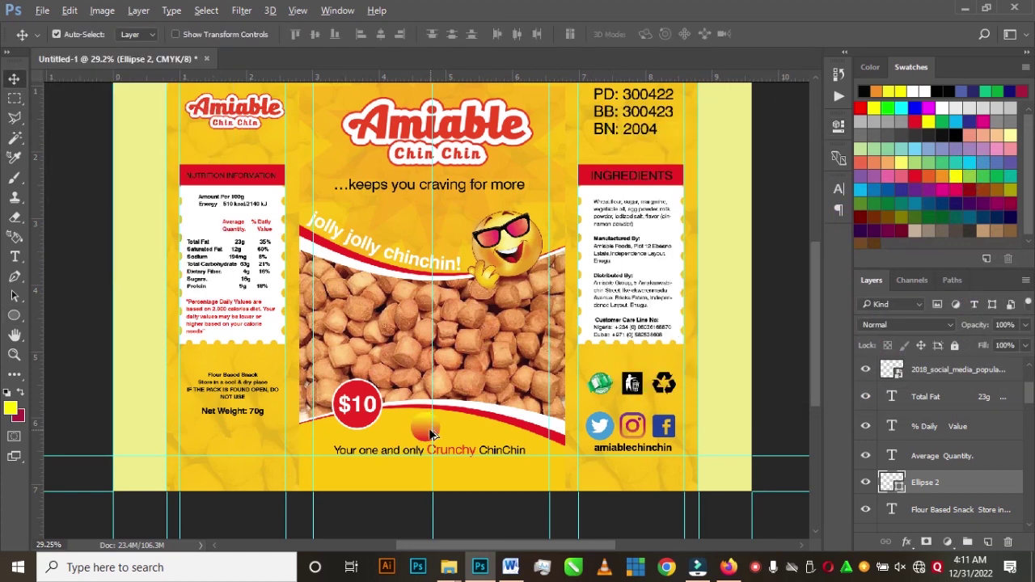
- Set the circle to 38% opacity and scatter copies across the lower front and both side panels
left_click_drag(978, 326, 936, 318)
left_click_drag(424, 438, 376, 432)
key("ctrl+j")
key("ctrl+j")
key("ctrl+j")
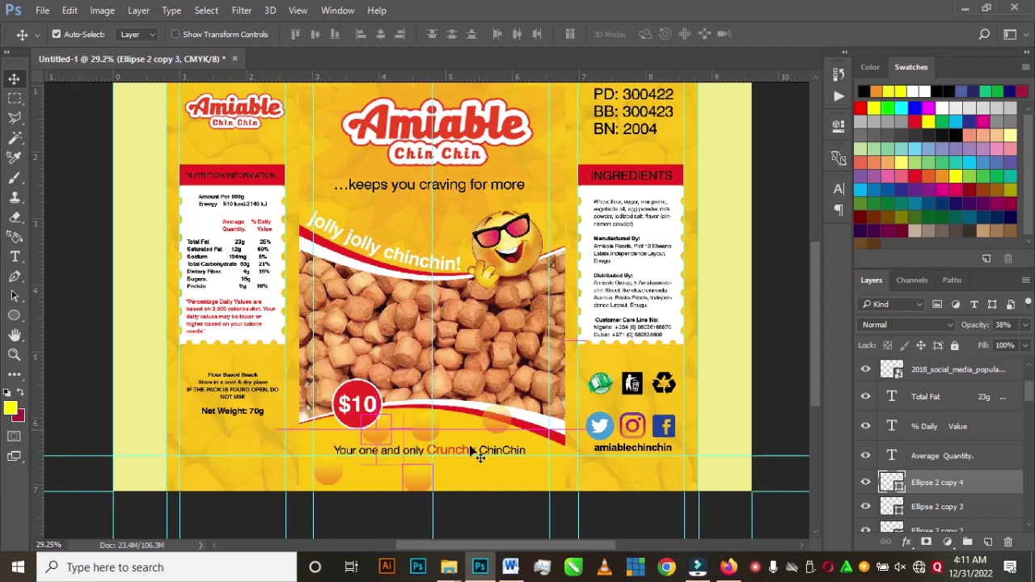
left_click_drag(421, 483, 521, 477)
left_click_drag(308, 447, 187, 367)
left_click_drag(251, 374, 279, 367)
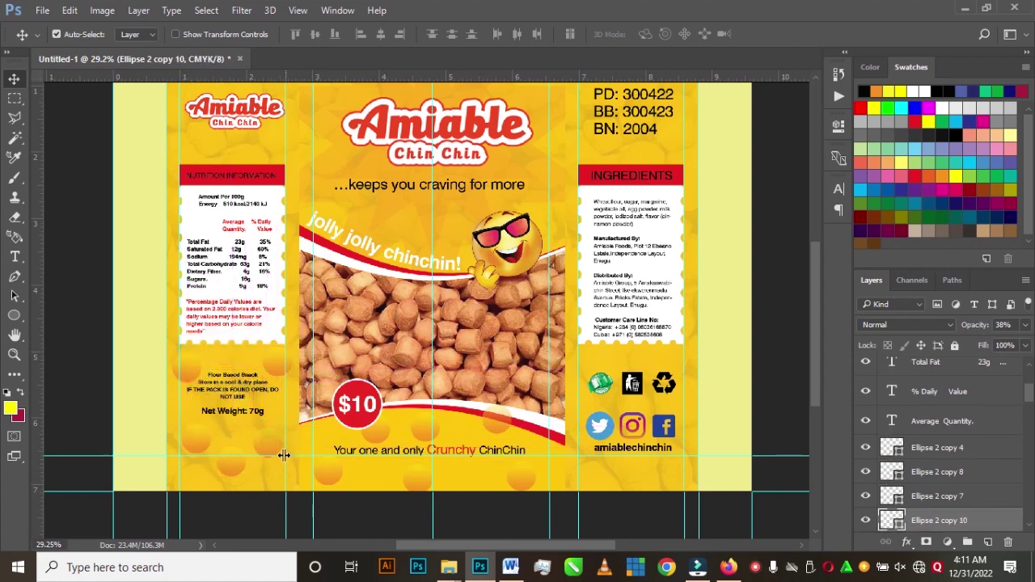
left_click_drag(271, 449, 661, 483)
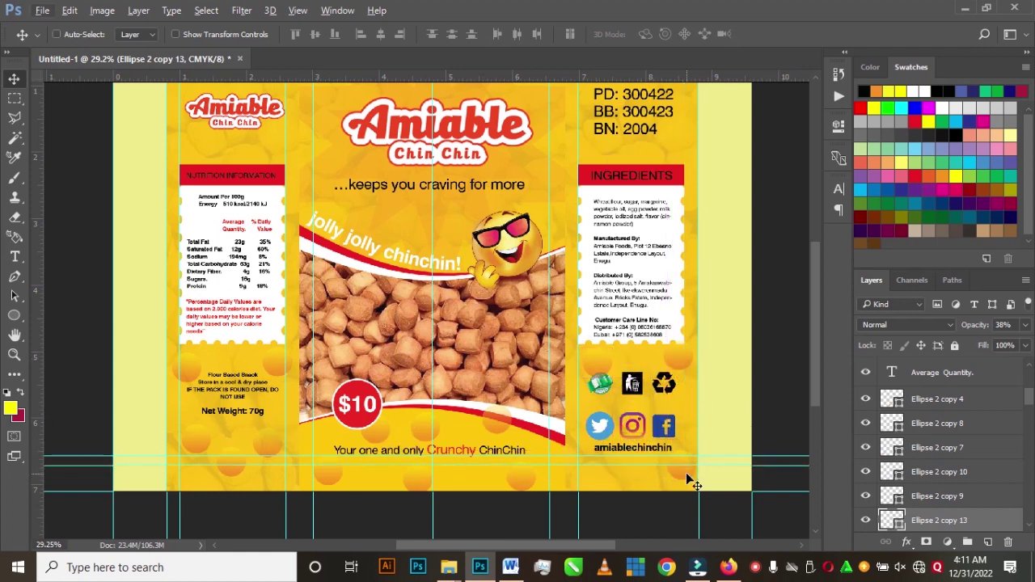
- Place further circle copies near the icons and along the top of the package
left_click_drag(676, 466, 586, 455)
scroll(508, 401, "down", 1)
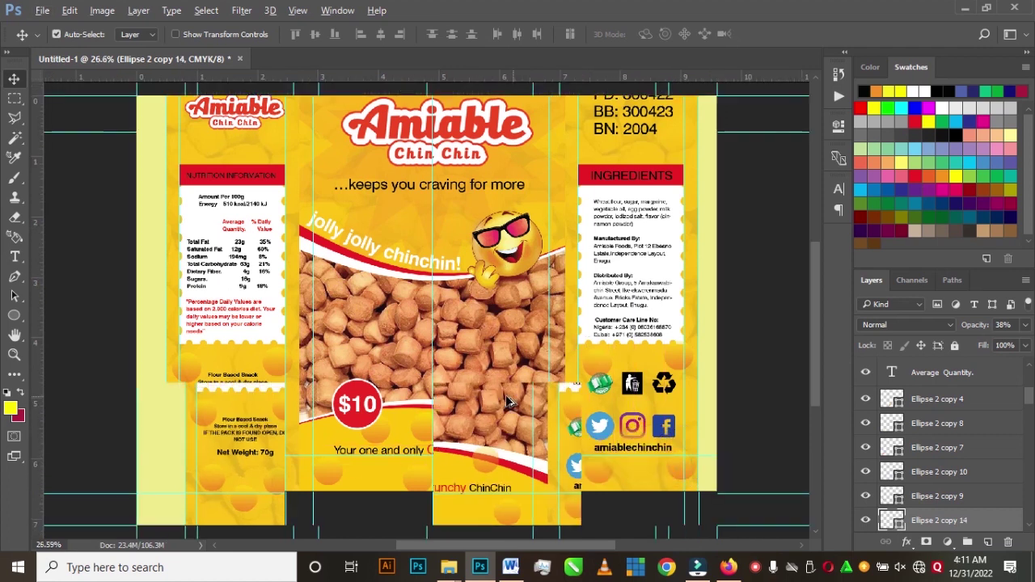
scroll(508, 402, "down", 1)
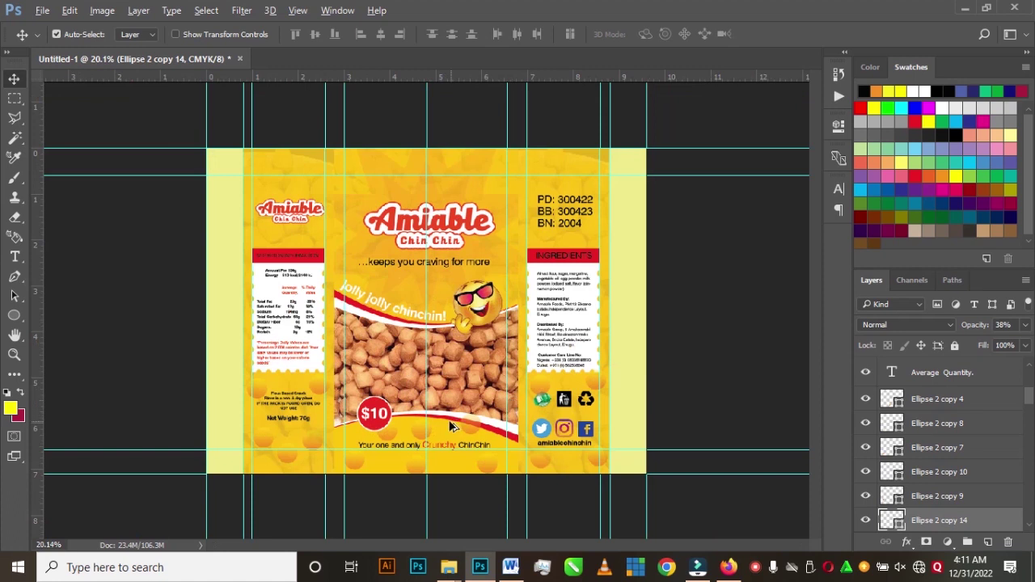
scroll(449, 418, "up", 1)
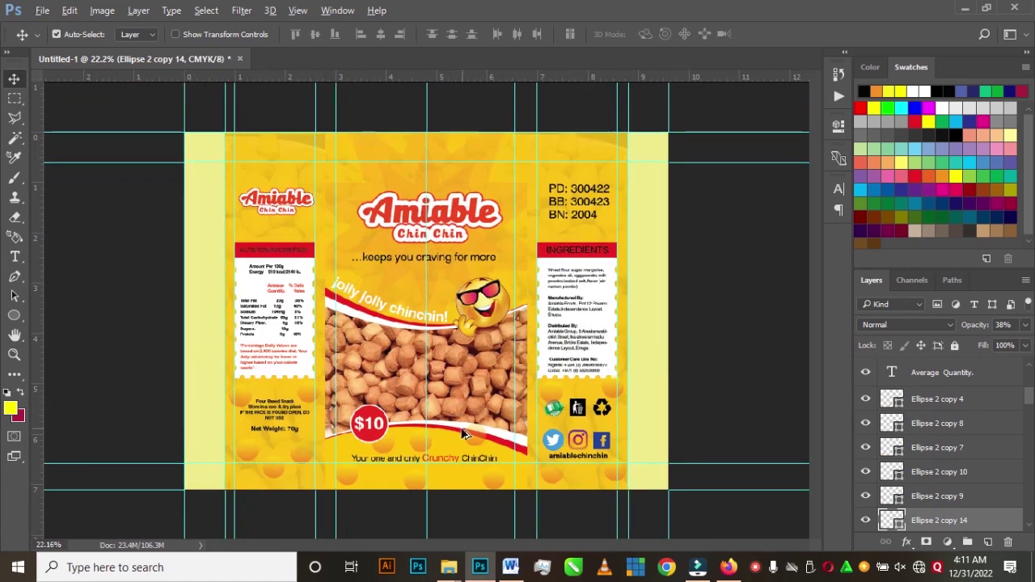
key("ctrl")
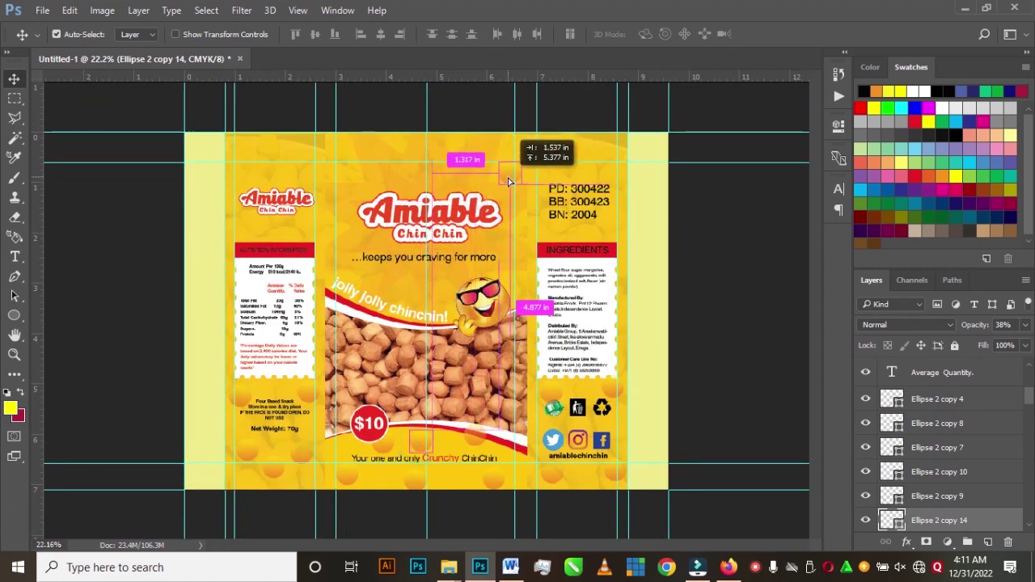
left_click_drag(508, 178, 348, 176)
left_click_drag(414, 289, 454, 332)
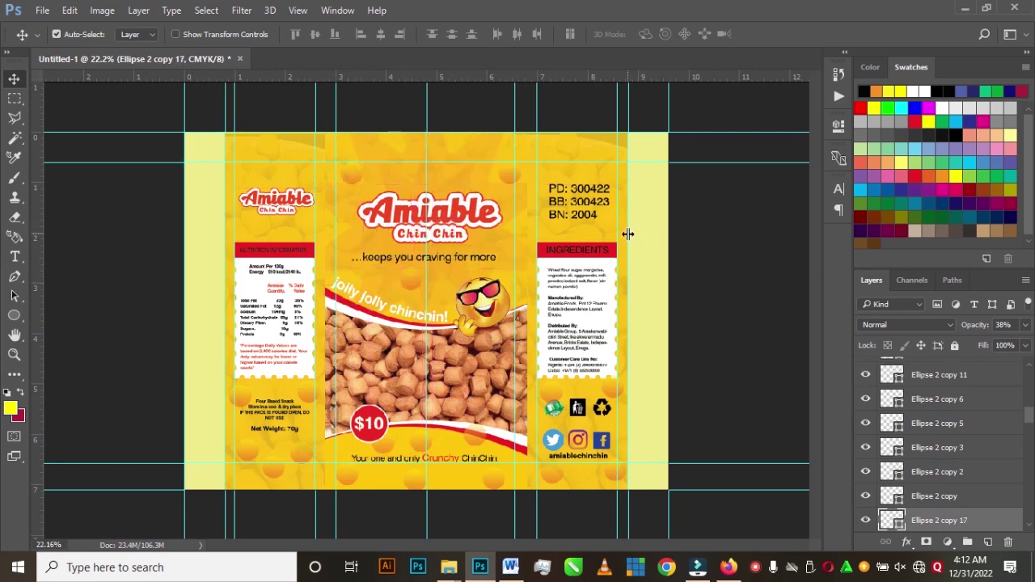
- Turn off Auto-Select, select Ellipse 2 copy 14, and set the zoom to 22.2%
key("ctrl")
left_click(628, 234, "ctrl")
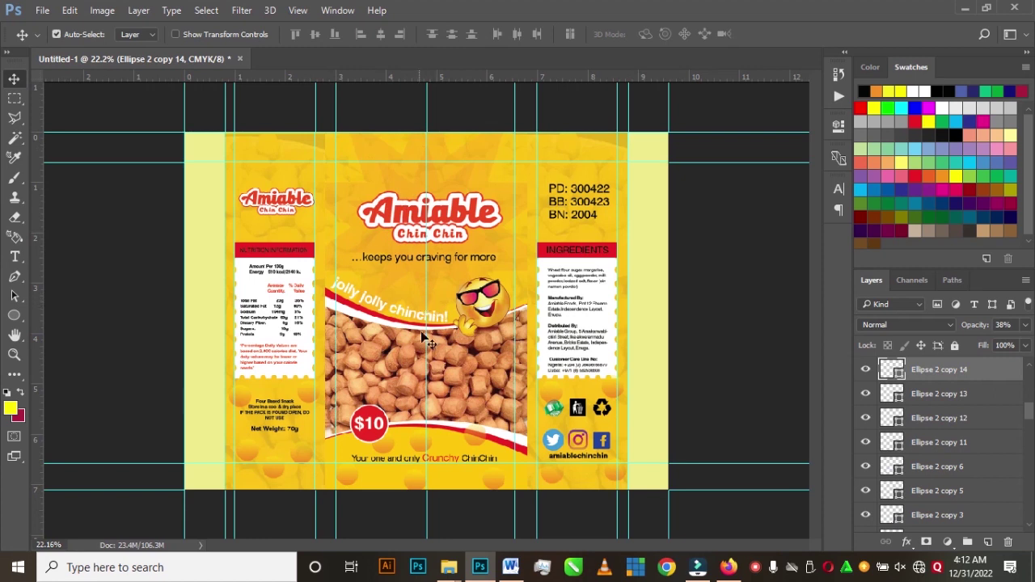
scroll(538, 344, "down", 2)
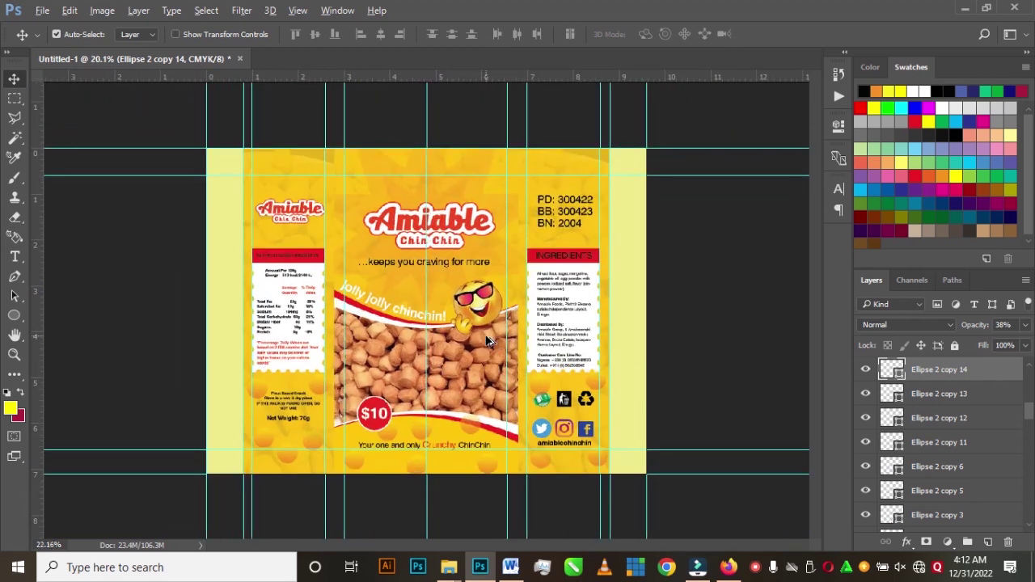
key("Return")
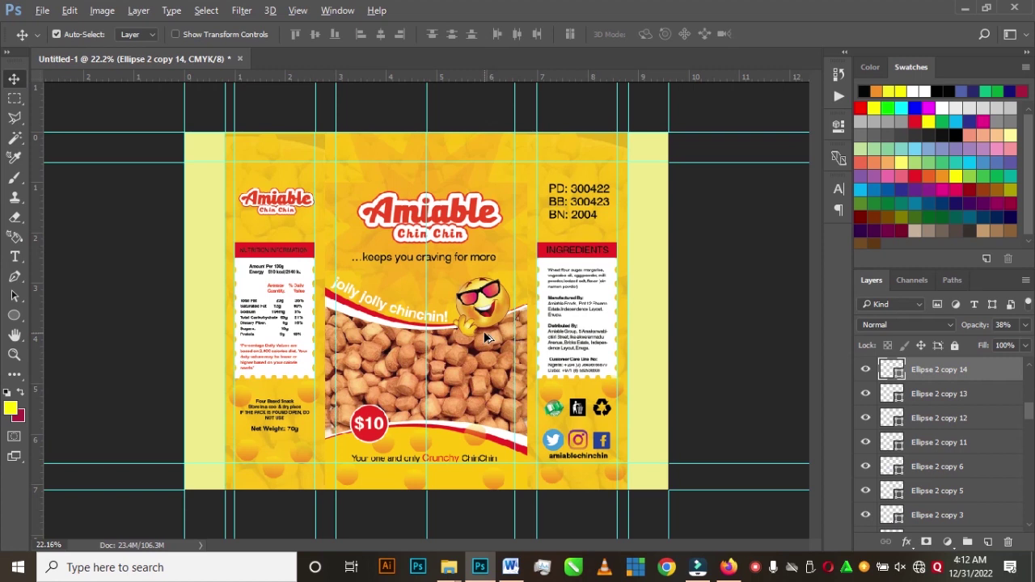